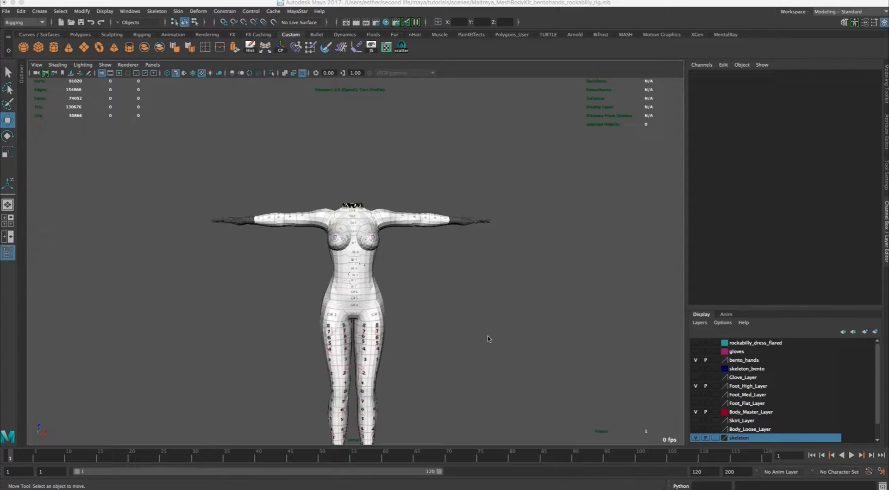
# - Examine the avatar body from the front and check which part belongs to the bento_hands layer
pyautogui.keyDown('alt'); pyautogui.moveTo(482, 339); pyautogui.dragTo(431, 307, button='right'); pyautogui.keyUp('alt')
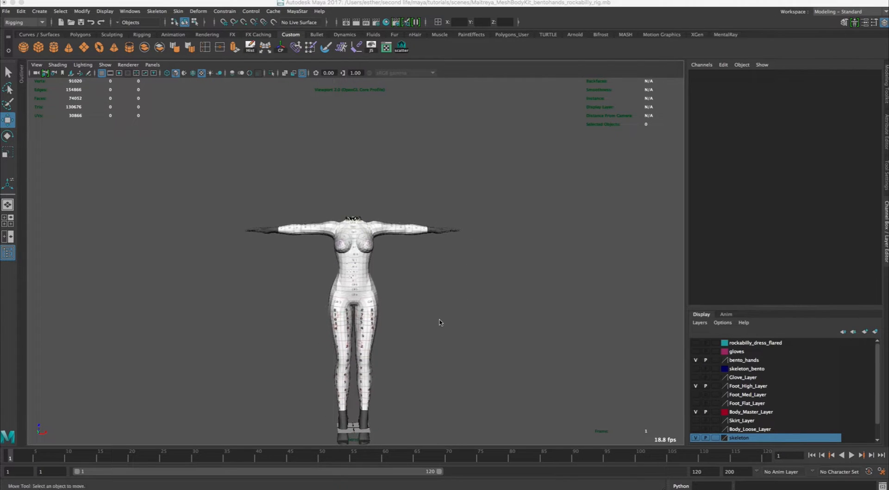
pyautogui.keyDown('alt'); pyautogui.moveTo(438, 321); pyautogui.dragTo(435, 280, button='middle'); pyautogui.keyUp('alt')
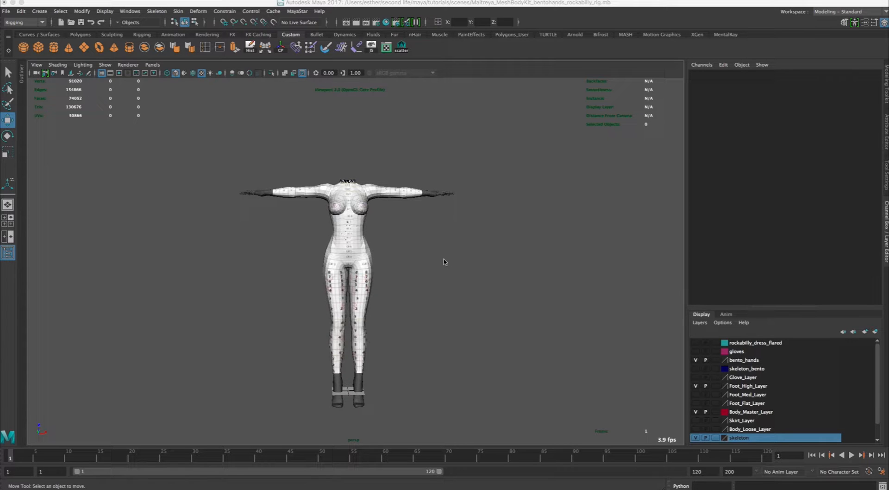
pyautogui.keyDown('alt'); pyautogui.moveTo(423, 258); pyautogui.dragTo(506, 277, button='right'); pyautogui.keyUp('alt')
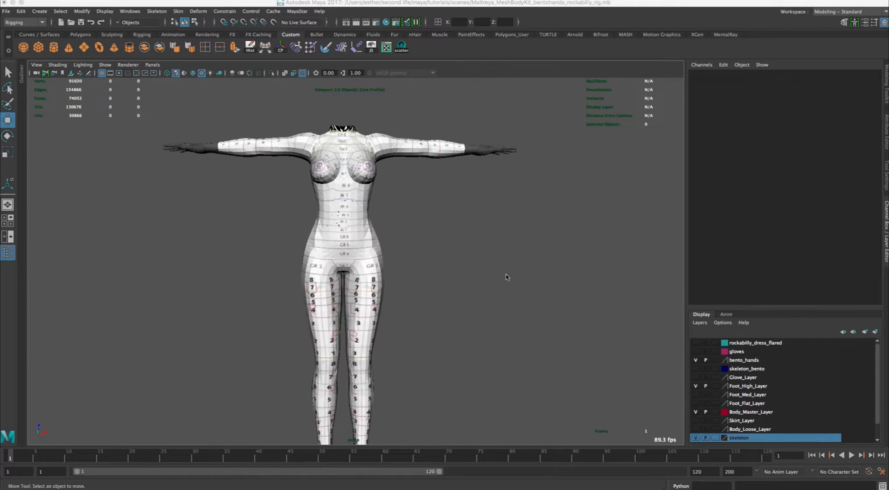
pyautogui.keyDown('alt'); pyautogui.moveTo(507, 277); pyautogui.dragTo(507, 339, button='middle'); pyautogui.keyUp('alt')
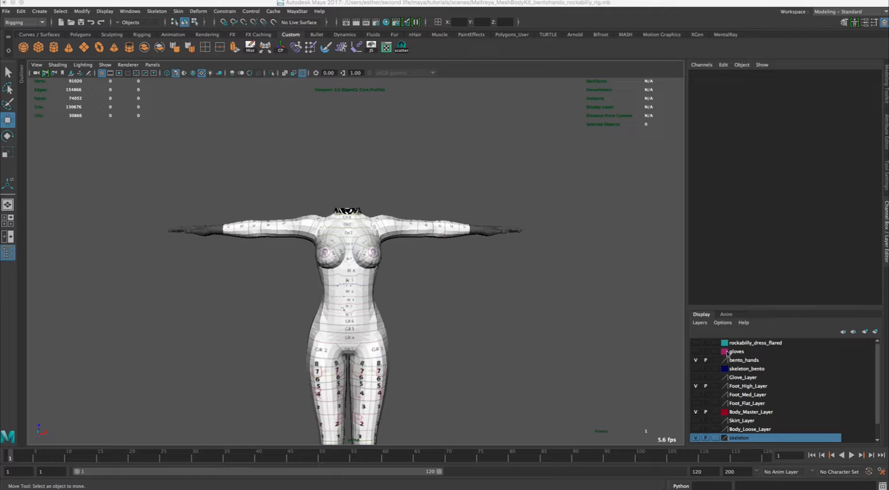
pyautogui.click(696, 360)
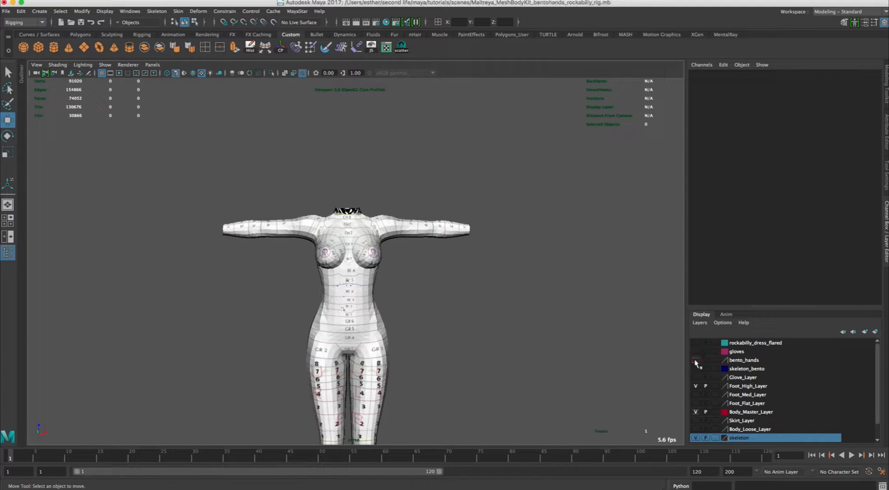
pyautogui.click(696, 360)
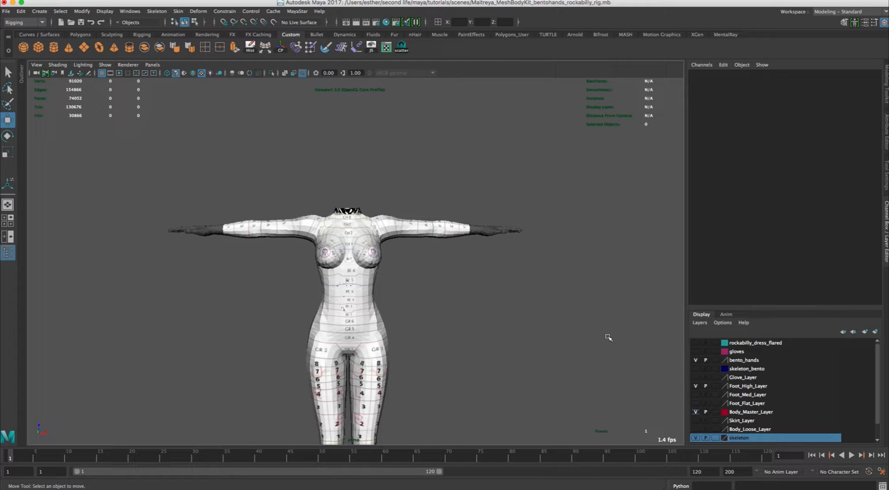
# - Show the skeleton_bento layer and inspect the joint skeleton inside the avatar body
pyautogui.click(696, 369)
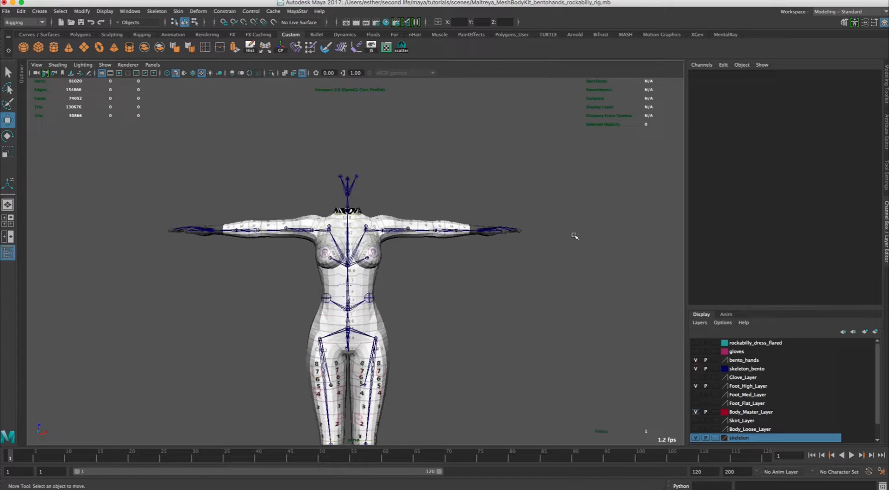
pyautogui.moveTo(520, 322)
pyautogui.keyDown('alt'); pyautogui.mouseDown()
pyautogui.moveTo(389, 333)
pyautogui.moveTo(415, 369)
pyautogui.moveTo(516, 323)
pyautogui.moveTo(528, 328)
pyautogui.moveTo(514, 329)
pyautogui.moveTo(520, 337)
pyautogui.moveTo(522, 325)
pyautogui.mouseUp(); pyautogui.keyUp('alt')
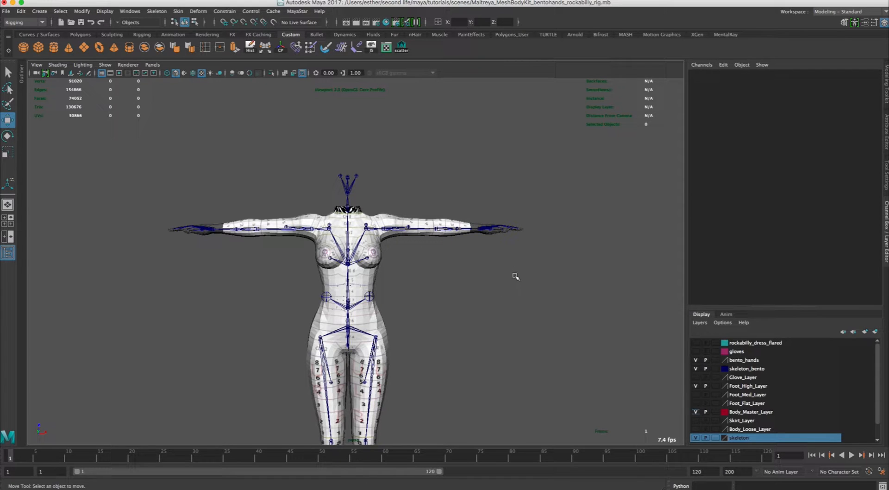
pyautogui.keyDown('alt'); pyautogui.moveTo(488, 299); pyautogui.dragTo(546, 299); pyautogui.keyUp('alt')
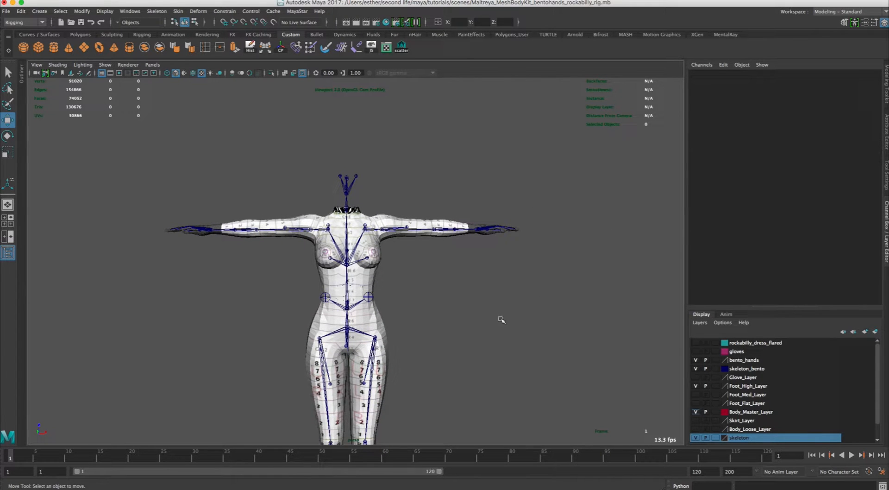
pyautogui.keyDown('alt'); pyautogui.moveTo(502, 320); pyautogui.dragTo(461, 313, button='right'); pyautogui.keyUp('alt')
pyautogui.keyDown('alt'); pyautogui.moveTo(461, 313); pyautogui.dragTo(466, 287, button='middle'); pyautogui.keyUp('alt')
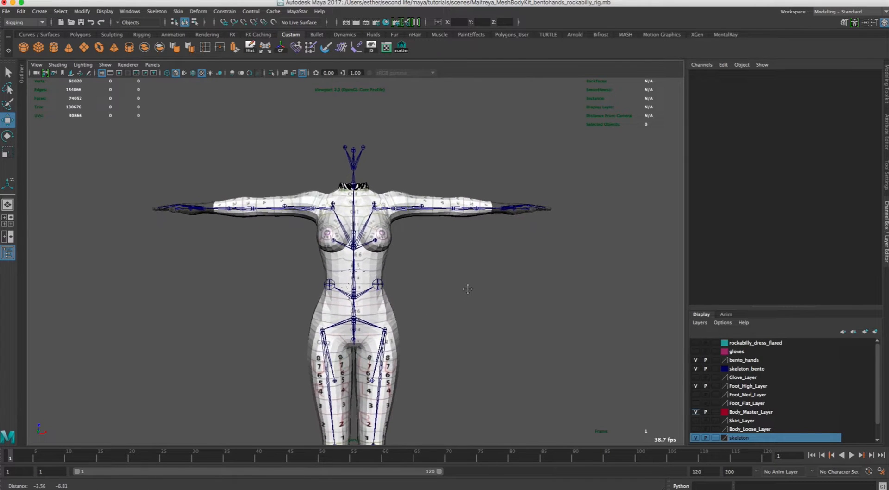
pyautogui.keyDown('alt'); pyautogui.moveTo(466, 287); pyautogui.dragTo(477, 300, button='right'); pyautogui.keyUp('alt')
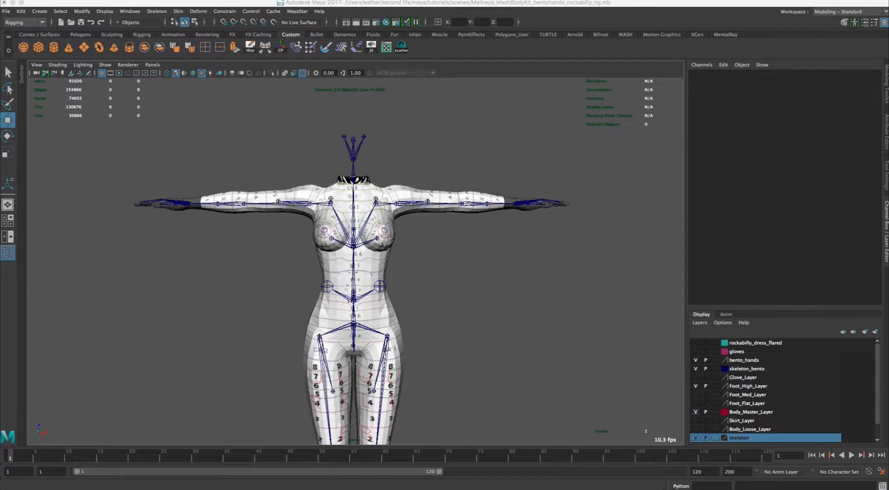
# - Show the rockabilly_dress_flared layer and inspect the dress's fit on the avatar body
pyautogui.click(696, 344)
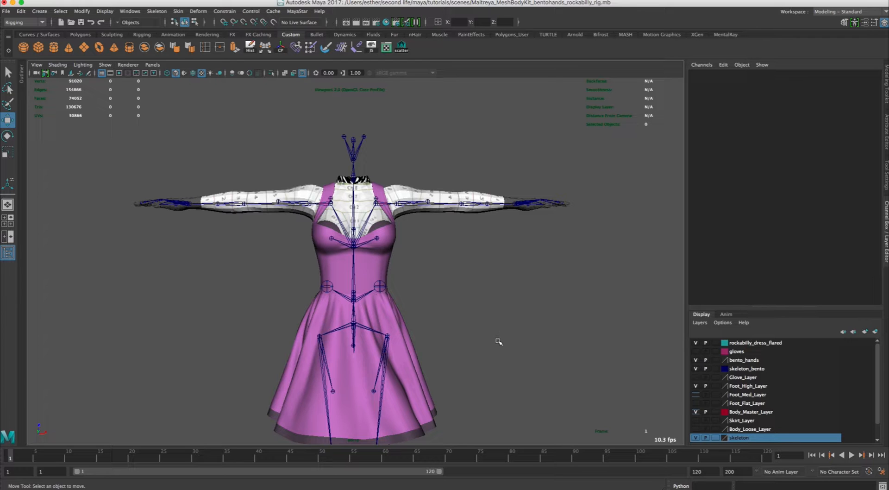
pyautogui.keyDown('alt'); pyautogui.moveTo(497, 341); pyautogui.dragTo(474, 330, button='right'); pyautogui.keyUp('alt')
pyautogui.keyDown('alt'); pyautogui.moveTo(468, 315); pyautogui.dragTo(466, 282, button='middle'); pyautogui.keyUp('alt')
pyautogui.keyDown('alt'); pyautogui.moveTo(467, 283); pyautogui.dragTo(485, 312); pyautogui.keyUp('alt')
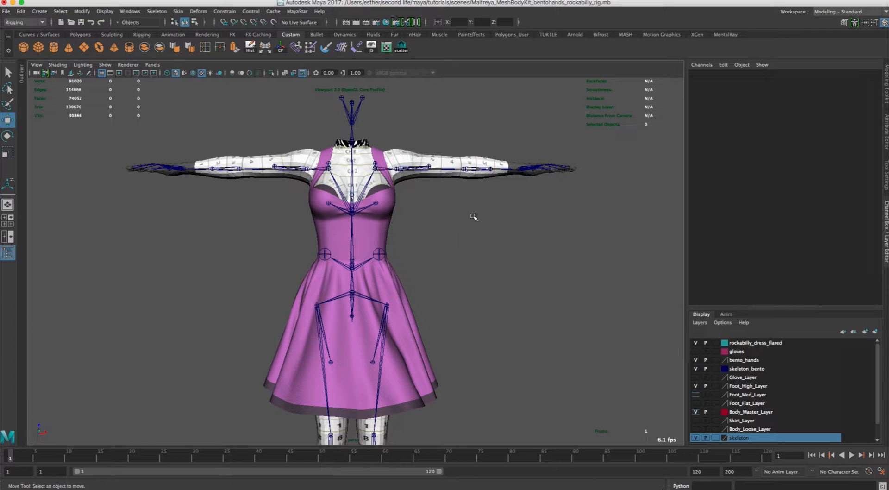
pyautogui.keyDown('alt'); pyautogui.moveTo(417, 282); pyautogui.dragTo(390, 270); pyautogui.keyUp('alt')
pyautogui.keyDown('alt'); pyautogui.moveTo(390, 270); pyautogui.dragTo(469, 320, button='right'); pyautogui.keyUp('alt')
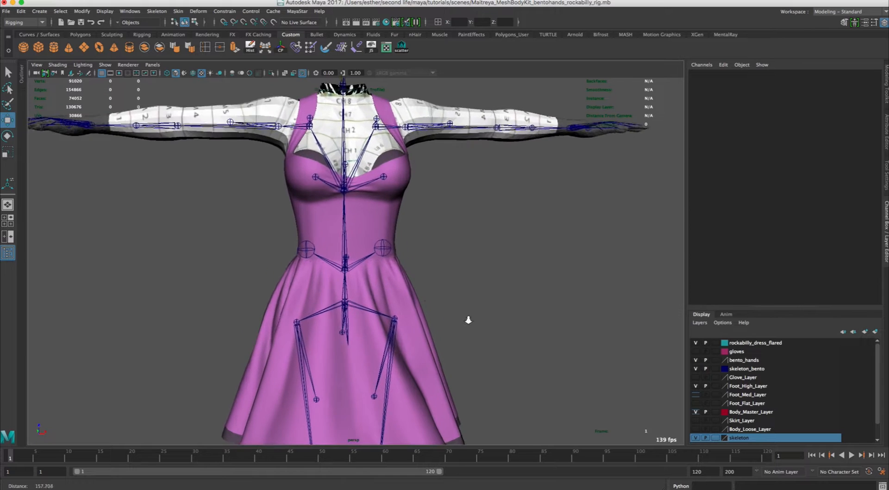
pyautogui.moveTo(481, 306)
pyautogui.keyDown('alt'); pyautogui.mouseDown()
pyautogui.moveTo(363, 298)
pyautogui.moveTo(440, 313)
pyautogui.moveTo(468, 305)
pyautogui.mouseUp(); pyautogui.keyUp('alt')
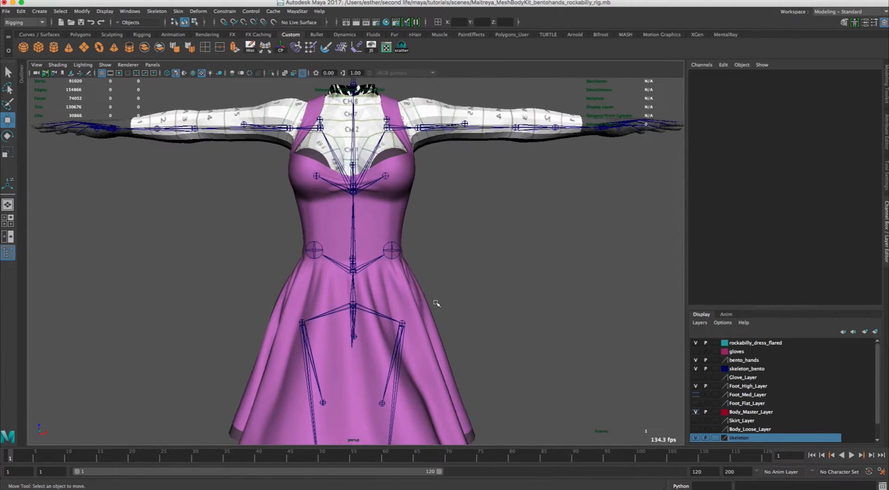
pyautogui.keyDown('alt'); pyautogui.moveTo(434, 304); pyautogui.dragTo(385, 273, button='right'); pyautogui.keyUp('alt')
pyautogui.moveTo(356, 266)
pyautogui.keyDown('alt'); pyautogui.mouseDown(button='middle')
pyautogui.moveTo(370, 257)
pyautogui.moveTo(370, 265)
pyautogui.mouseUp(button='middle'); pyautogui.keyUp('alt')
pyautogui.keyDown('alt'); pyautogui.moveTo(380, 261); pyautogui.dragTo(395, 247, button='right'); pyautogui.keyUp('alt')
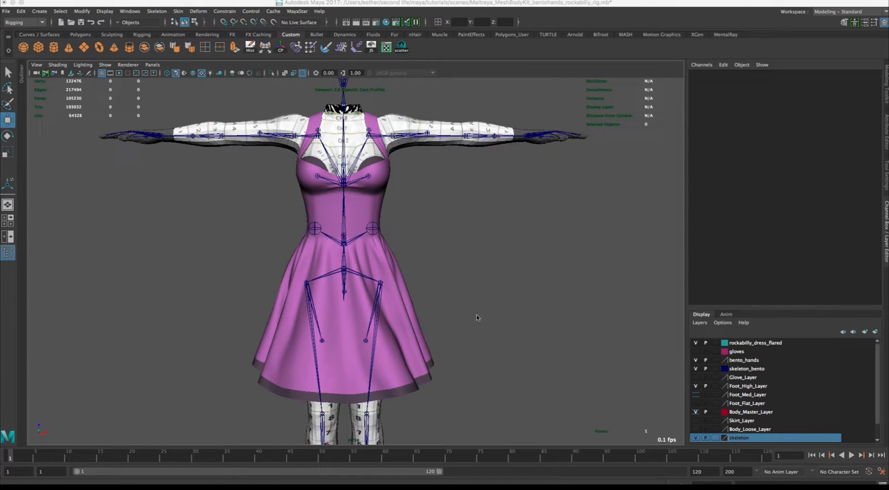
# - Duplicate the flared dress and put the copy on a new yellow display layer named basicrig
pyautogui.click(410, 347)
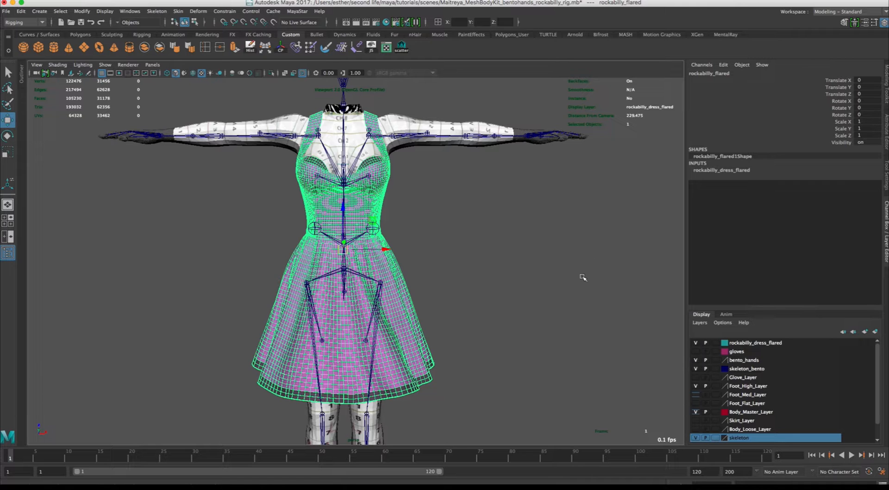
pyautogui.hotkey('ctrl', 'd')
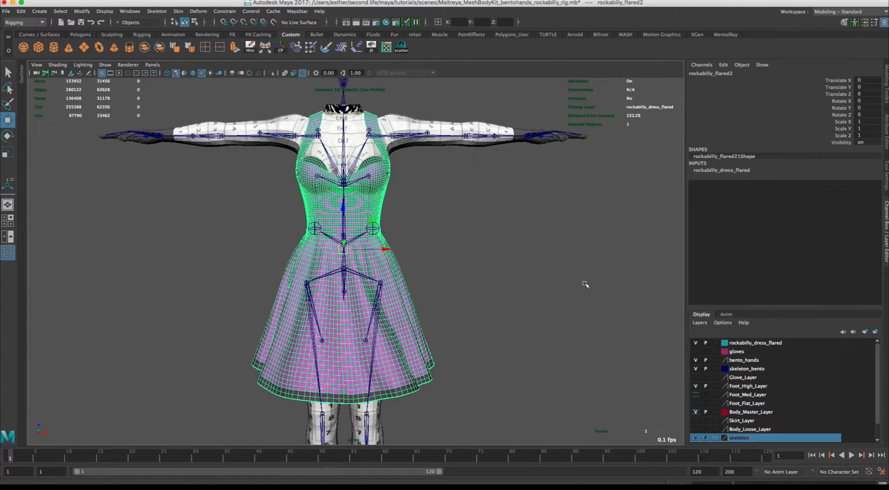
pyautogui.click(876, 332)
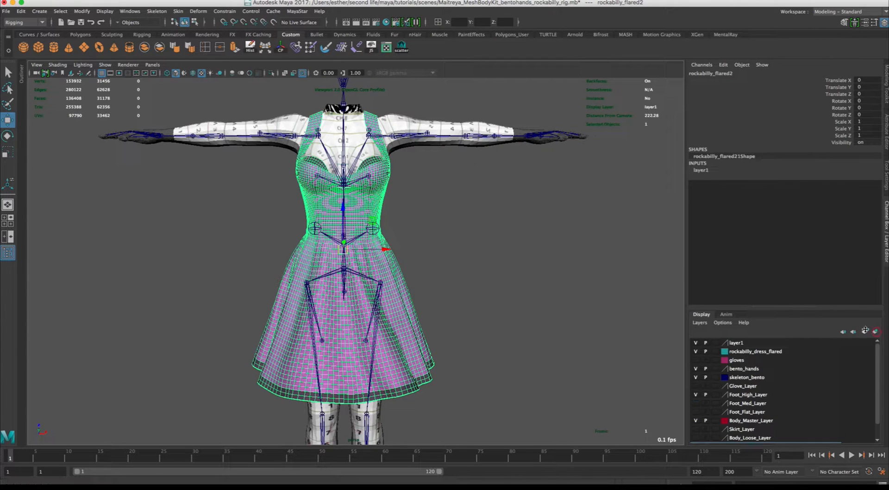
pyautogui.doubleClick(734, 343)
pyautogui.doubleClick(402, 198)
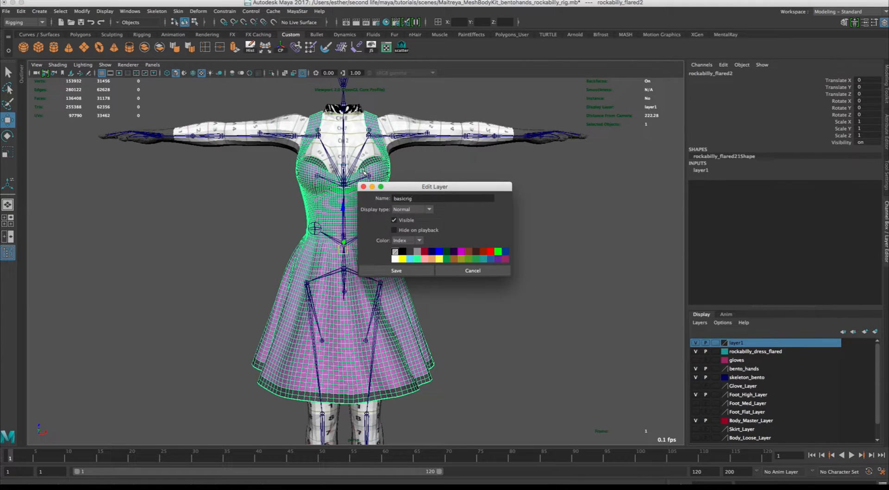
pyautogui.click(396, 270)
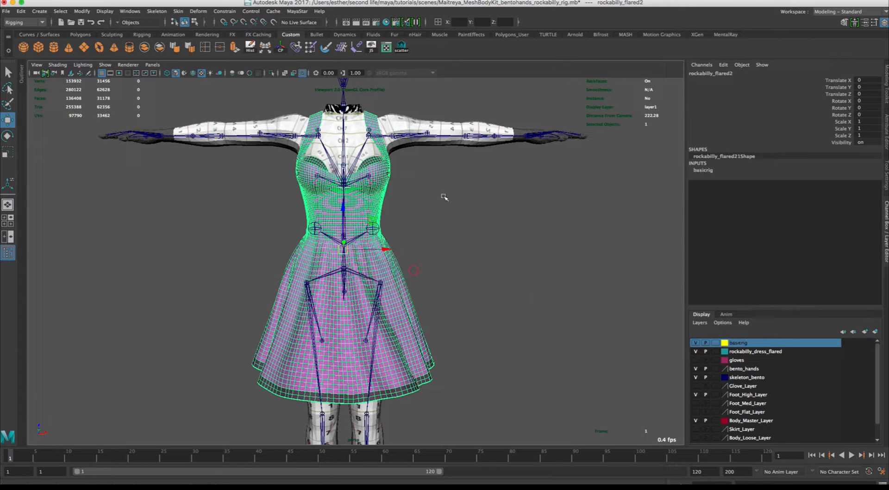
# - Hide the rockabilly_dress_flared and skeleton_bento layers, keeping the basicrig layer visible
pyautogui.click(695, 343)
pyautogui.click(696, 342)
pyautogui.click(696, 343)
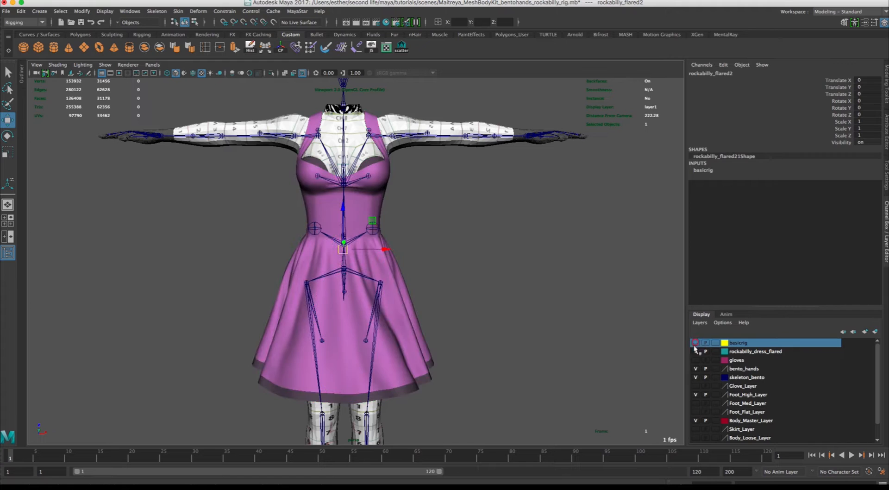
pyautogui.click(696, 352)
pyautogui.click(696, 343)
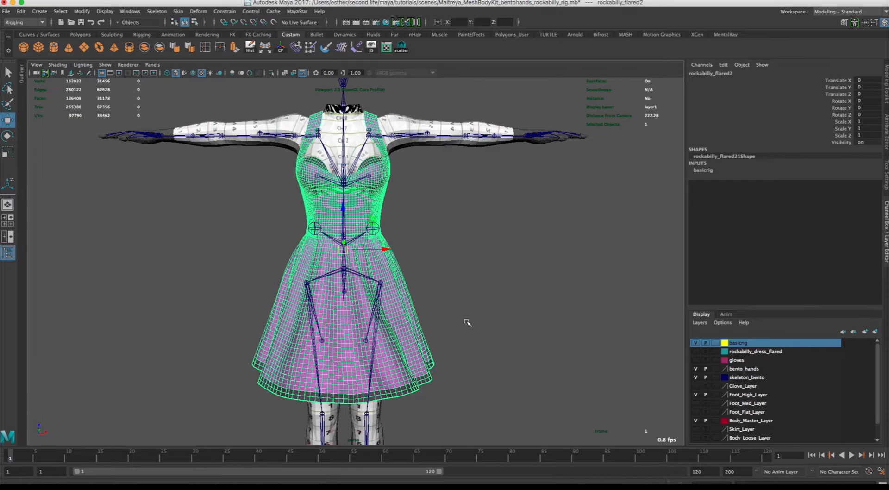
pyautogui.keyDown('alt'); pyautogui.moveTo(449, 357); pyautogui.dragTo(449, 332); pyautogui.keyUp('alt')
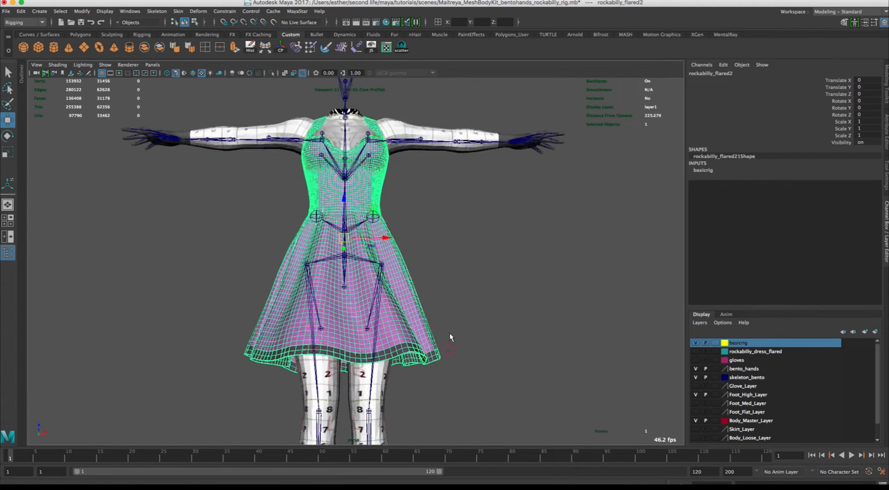
pyautogui.click(695, 377)
# - Delete the loop of rim faces that forms the thickness around the dress copy's skirt hem
pyautogui.keyDown('alt'); pyautogui.moveTo(392, 291); pyautogui.dragTo(507, 328, button='right'); pyautogui.keyUp('alt')
pyautogui.moveTo(506, 328)
pyautogui.keyDown('alt'); pyautogui.mouseDown()
pyautogui.moveTo(507, 310)
pyautogui.moveTo(504, 324)
pyautogui.mouseUp(); pyautogui.keyUp('alt')
pyautogui.keyDown('alt'); pyautogui.moveTo(504, 325); pyautogui.dragTo(570, 387, button='right'); pyautogui.keyUp('alt')
pyautogui.keyDown('alt'); pyautogui.moveTo(569, 386); pyautogui.dragTo(549, 343); pyautogui.keyUp('alt')
pyautogui.keyDown('alt'); pyautogui.moveTo(549, 343); pyautogui.dragTo(419, 264, button='middle'); pyautogui.keyUp('alt')
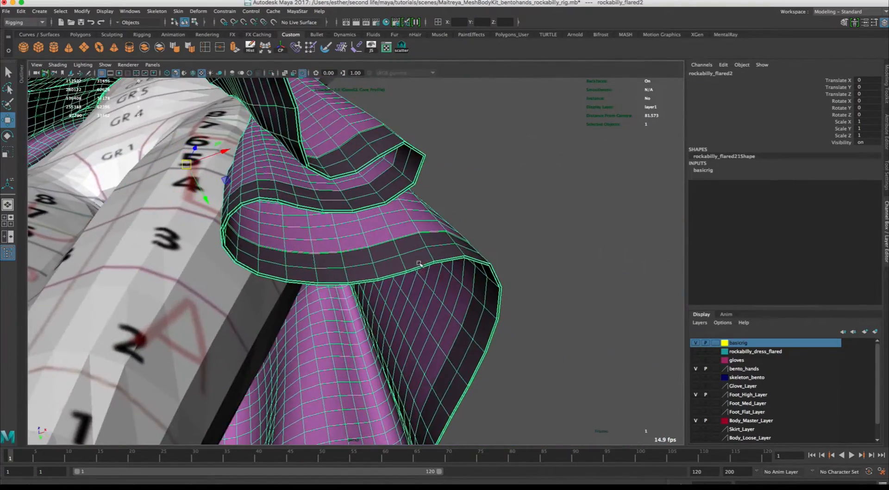
pyautogui.keyDown('alt'); pyautogui.moveTo(419, 264); pyautogui.dragTo(470, 303, button='right'); pyautogui.keyUp('alt')
pyautogui.moveTo(437, 261); pyautogui.dragTo(419, 262, button='right')
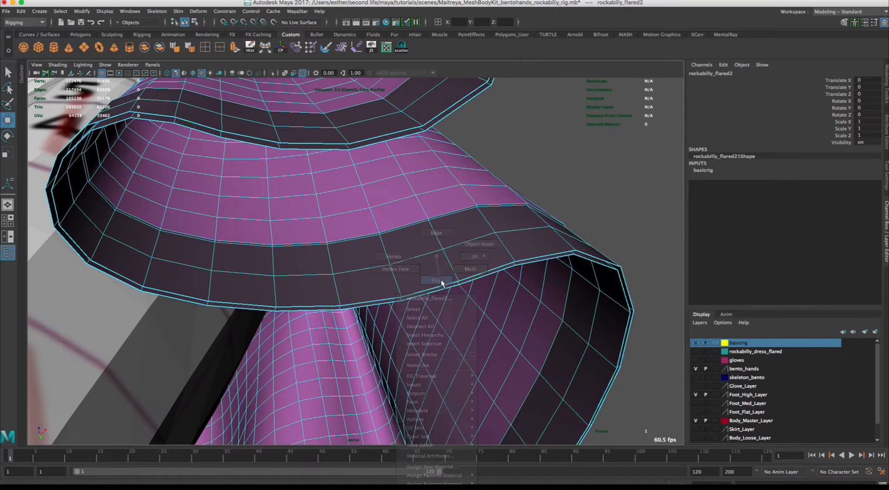
pyautogui.click(440, 290)
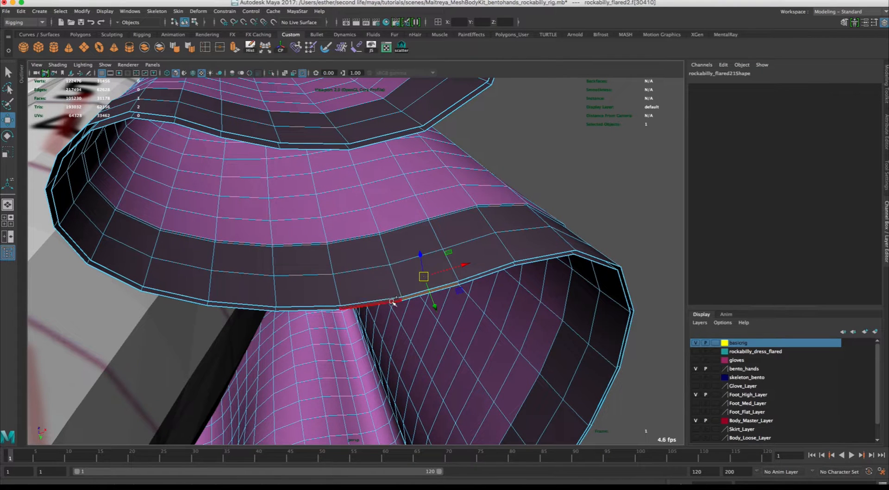
pyautogui.keyDown('shift'); pyautogui.doubleClick(393, 302); pyautogui.keyUp('shift')
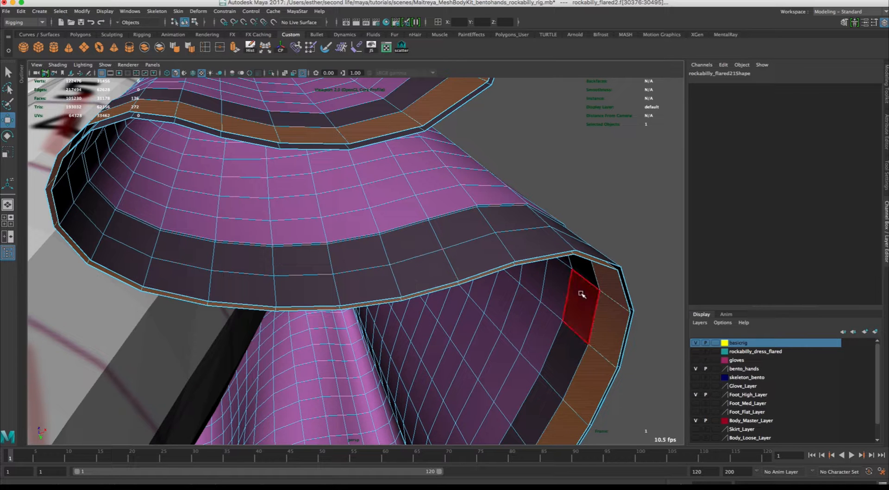
pyautogui.press('Delete')
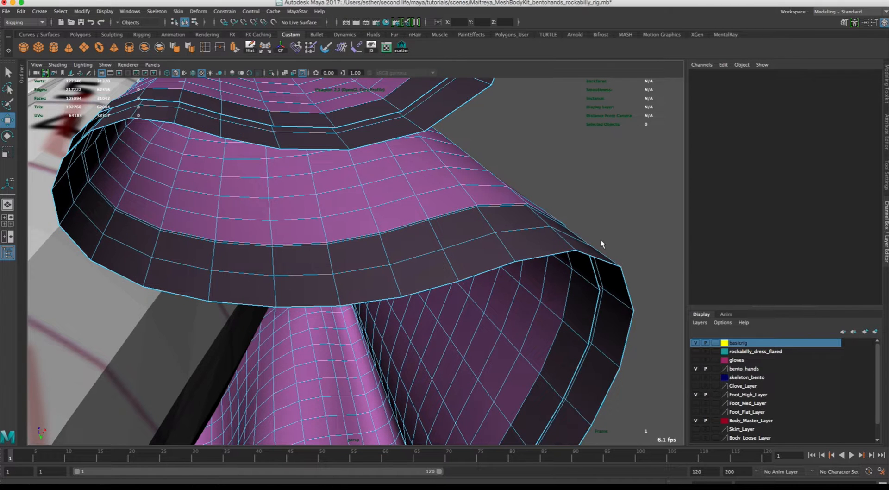
# - Delete the loop of rim faces along the front neckline of the dress copy
pyautogui.keyDown('alt'); pyautogui.moveTo(431, 181); pyautogui.dragTo(417, 306); pyautogui.keyUp('alt')
pyautogui.keyDown('alt'); pyautogui.moveTo(394, 260); pyautogui.dragTo(466, 324, button='right'); pyautogui.keyUp('alt')
pyautogui.click(503, 356)
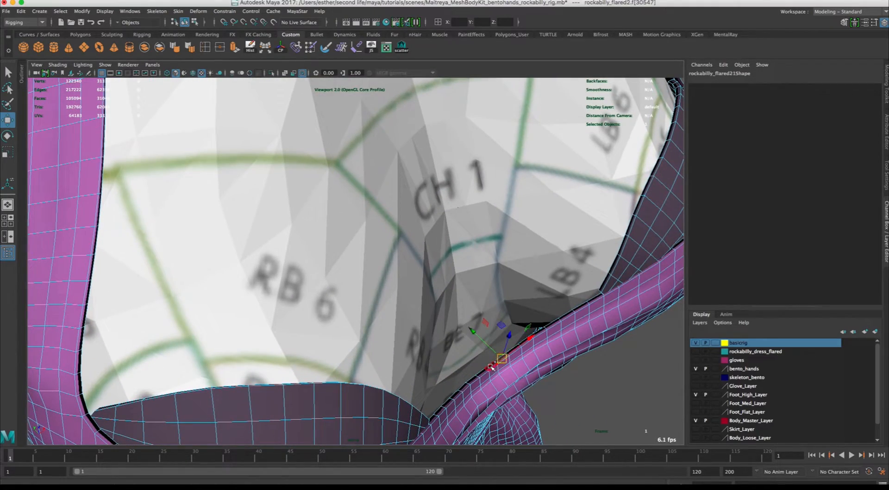
pyautogui.press('Delete')
# - Delete the narrow face loop along the inner neckline edge of the bust cup beside LB 6
pyautogui.keyDown('alt'); pyautogui.moveTo(492, 342); pyautogui.dragTo(605, 240); pyautogui.keyUp('alt')
pyautogui.click(568, 250)
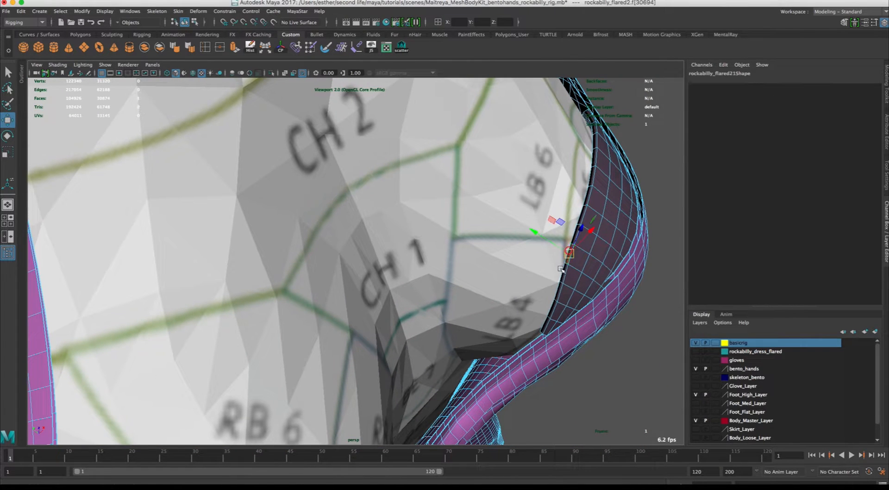
pyautogui.keyDown('shift'); pyautogui.doubleClick(561, 270); pyautogui.keyUp('shift')
pyautogui.press('Delete')
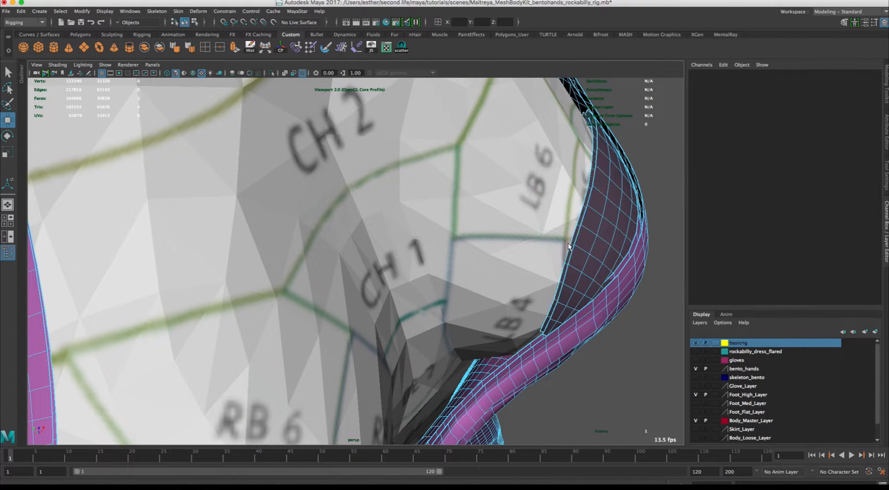
# - Delete the matching narrow face loop along the inner edge of the opposite bust cup beside RB 6
pyautogui.keyDown('alt'); pyautogui.moveTo(320, 259); pyautogui.dragTo(516, 317); pyautogui.keyUp('alt')
pyautogui.keyDown('alt'); pyautogui.moveTo(330, 306); pyautogui.dragTo(283, 326); pyautogui.keyUp('alt')
pyautogui.click(154, 298)
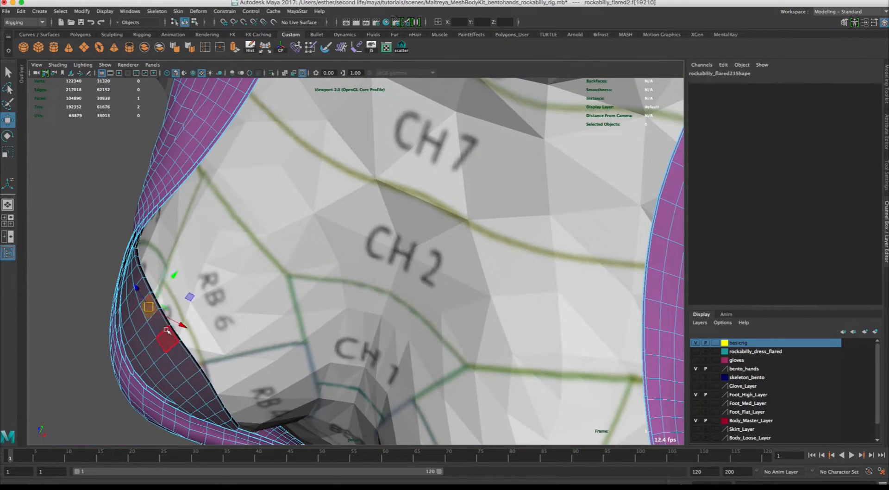
pyautogui.click(175, 333)
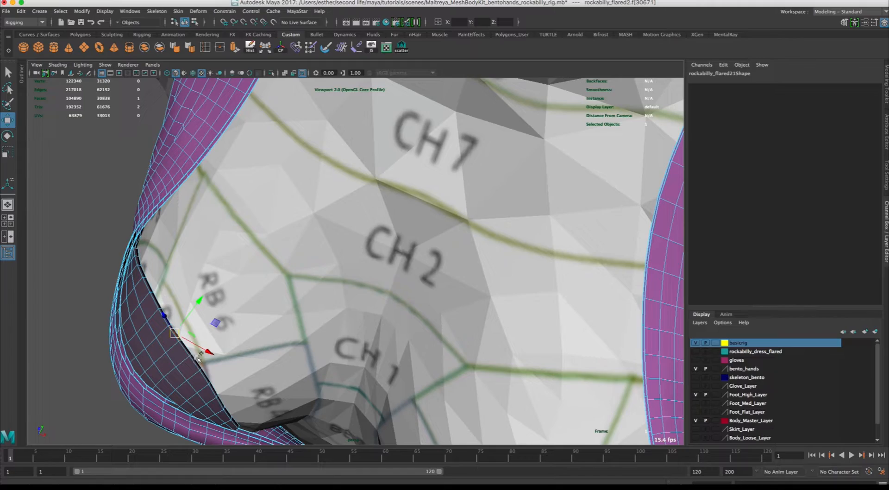
pyautogui.keyDown('shift'); pyautogui.doubleClick(185, 349); pyautogui.keyUp('shift')
pyautogui.press('Delete')
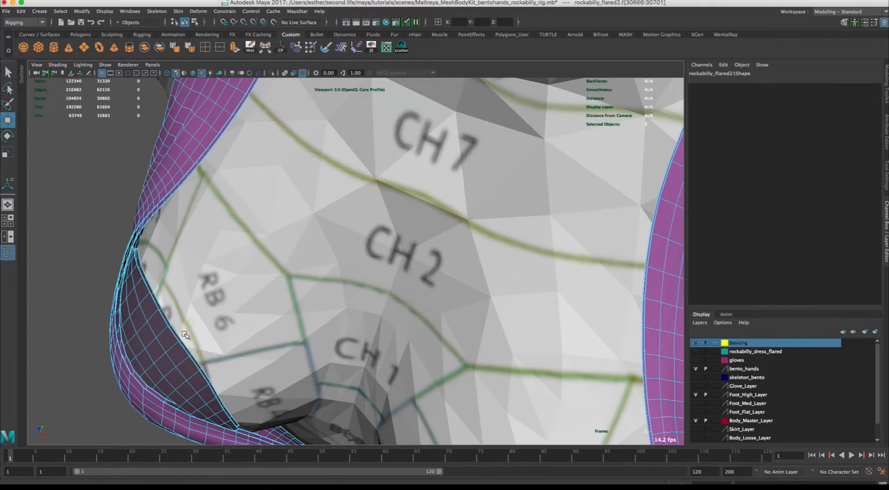
# - Delete the narrow rim face loop along the armhole edge on one side of the dress copy
pyautogui.moveTo(302, 238)
pyautogui.keyDown('alt'); pyautogui.mouseDown()
pyautogui.moveTo(349, 232)
pyautogui.moveTo(411, 256)
pyautogui.moveTo(422, 242)
pyautogui.moveTo(308, 223)
pyautogui.mouseUp(); pyautogui.keyUp('alt')
pyautogui.keyDown('alt'); pyautogui.moveTo(309, 224); pyautogui.dragTo(387, 252, button='right'); pyautogui.keyUp('alt')
pyautogui.keyDown('alt'); pyautogui.moveTo(387, 252); pyautogui.dragTo(420, 226); pyautogui.keyUp('alt')
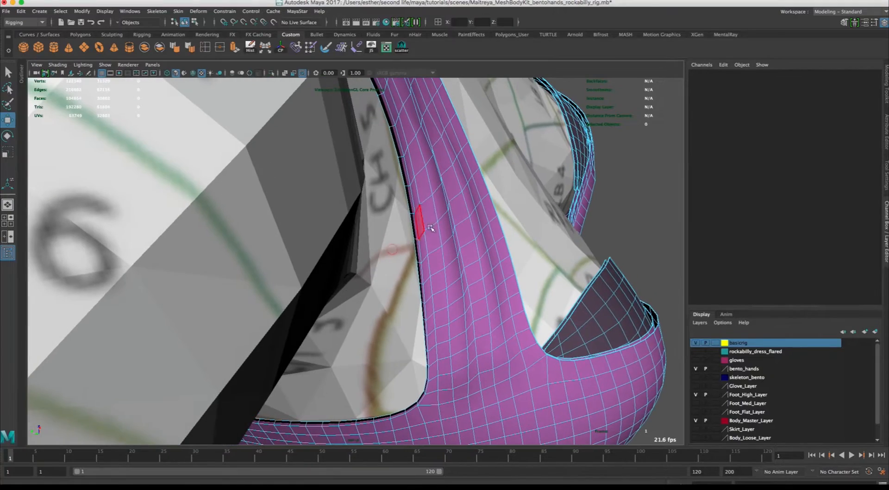
pyautogui.click(415, 229)
pyautogui.keyDown('shift'); pyautogui.doubleClick(416, 248); pyautogui.keyUp('shift')
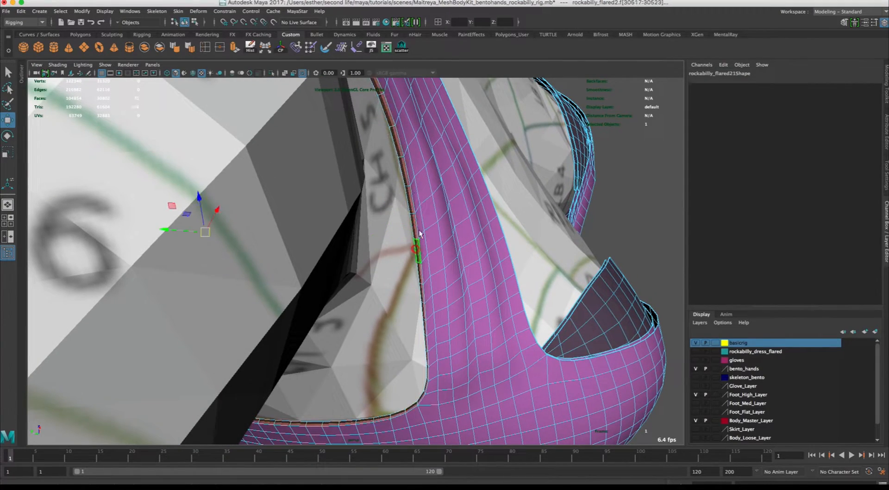
pyautogui.press('Delete')
# - Delete the matching rim face loop along the opposite armhole edge of the dress copy
pyautogui.keyDown('alt'); pyautogui.moveTo(581, 203); pyautogui.dragTo(317, 315); pyautogui.keyUp('alt')
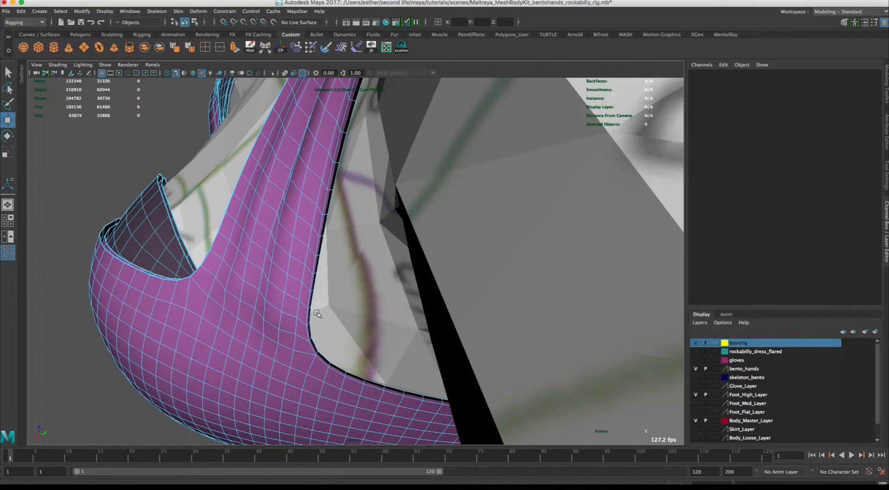
pyautogui.click(334, 368)
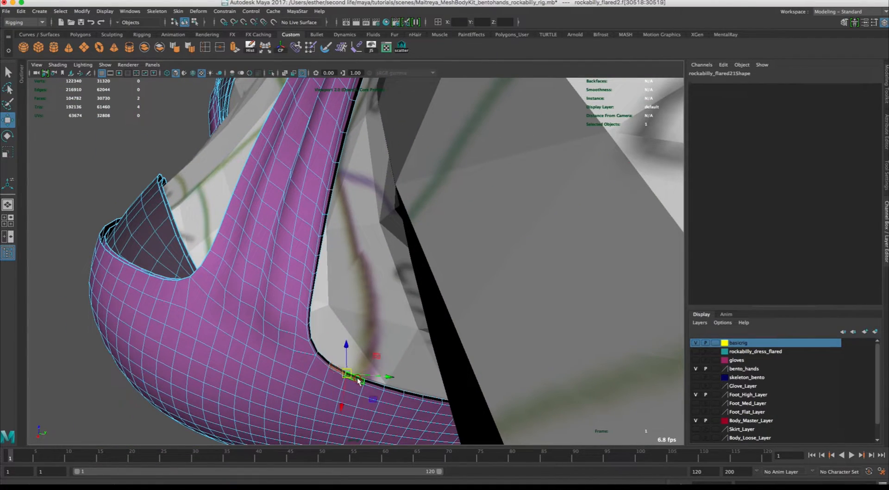
pyautogui.keyDown('shift'); pyautogui.doubleClick(356, 374); pyautogui.keyUp('shift')
pyautogui.press('Delete')
# - Delete the separate waistband piece between the bodice and skirt of the dress copy
pyautogui.keyDown('alt'); pyautogui.moveTo(360, 259); pyautogui.dragTo(496, 254); pyautogui.keyUp('alt')
pyautogui.keyDown('alt'); pyautogui.moveTo(496, 254); pyautogui.dragTo(341, 203, button='right'); pyautogui.keyUp('alt')
pyautogui.keyDown('alt'); pyautogui.moveTo(342, 204); pyautogui.dragTo(454, 250); pyautogui.keyUp('alt')
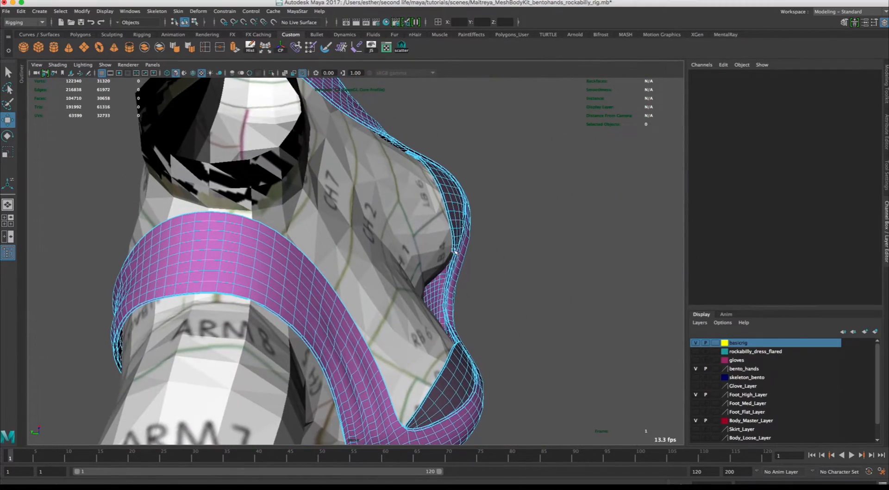
pyautogui.doubleClick(435, 291)
pyautogui.keyDown('alt'); pyautogui.moveTo(518, 278); pyautogui.dragTo(450, 215); pyautogui.keyUp('alt')
pyautogui.keyDown('alt'); pyautogui.moveTo(450, 216); pyautogui.dragTo(509, 65, button='middle'); pyautogui.keyUp('alt')
pyautogui.keyDown('alt'); pyautogui.moveTo(352, 231); pyautogui.dragTo(412, 264, button='right'); pyautogui.keyUp('alt')
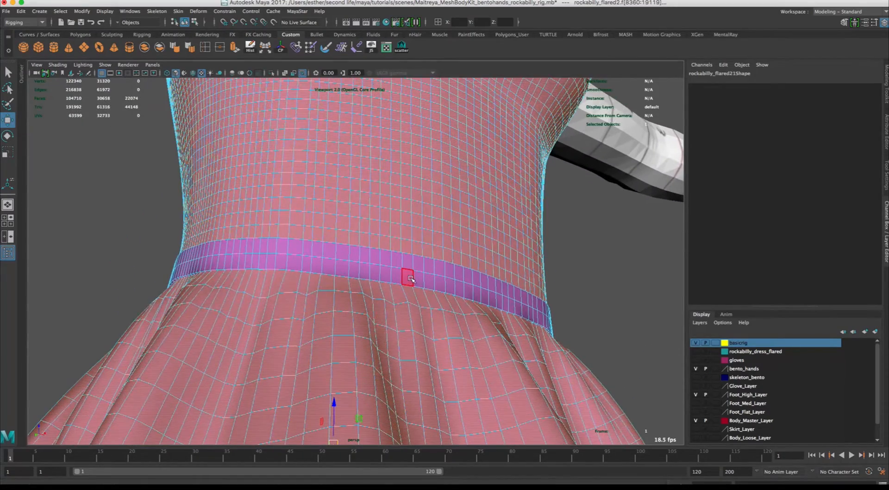
pyautogui.doubleClick(407, 276)
pyautogui.press('Delete')
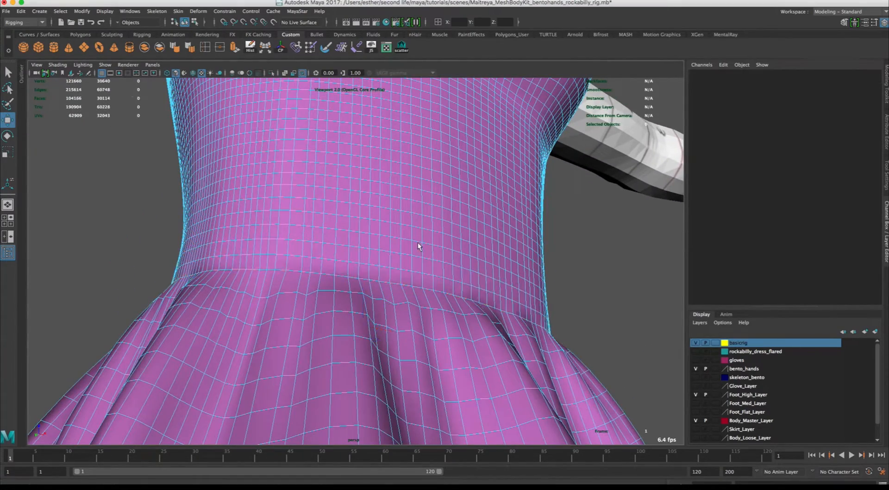
# - Delete both bow loops and the center knot from the back of the dress copy's waist
pyautogui.keyDown('alt'); pyautogui.moveTo(387, 246); pyautogui.dragTo(480, 271); pyautogui.keyUp('alt')
pyautogui.doubleClick(342, 358)
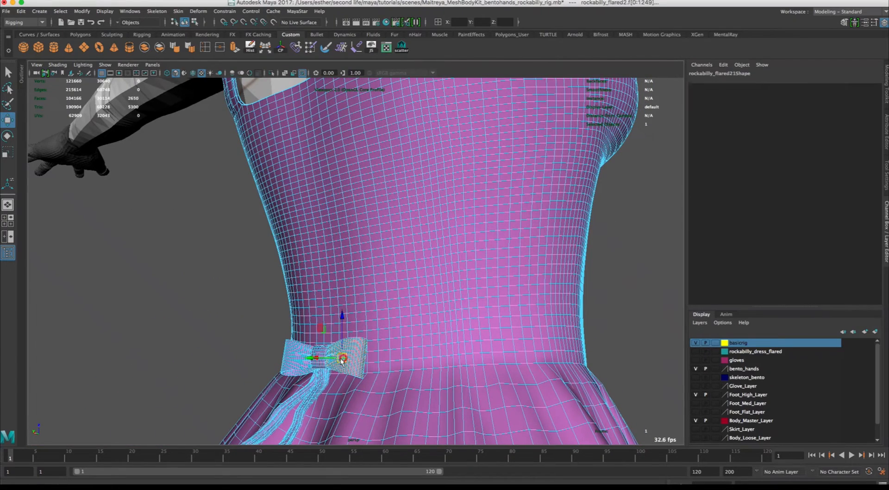
pyautogui.keyDown('shift'); pyautogui.doubleClick(289, 348); pyautogui.keyUp('shift')
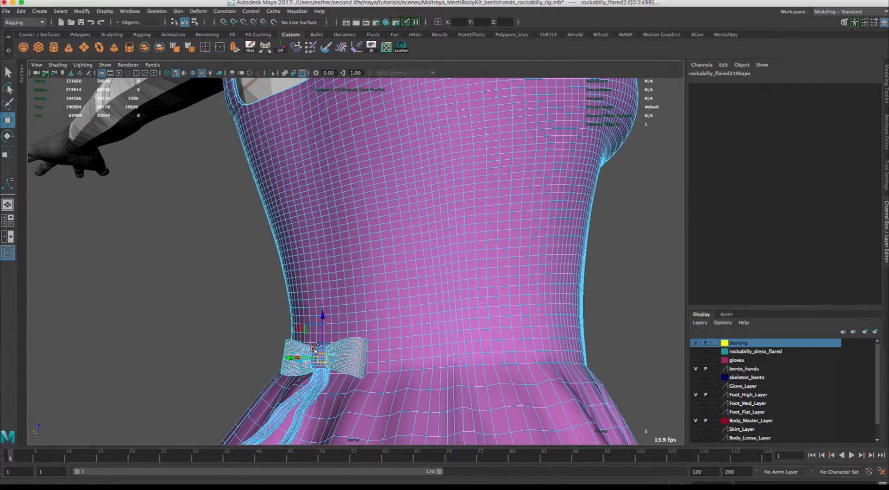
pyautogui.keyDown('shift'); pyautogui.doubleClick(311, 348); pyautogui.keyUp('shift')
pyautogui.press('Delete')
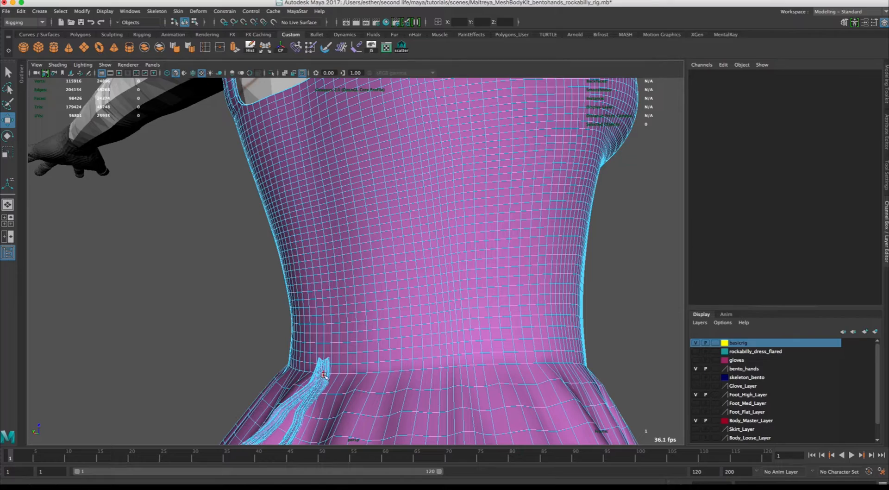
# - Delete both hanging ribbon tails of the bow from the dress copy
pyautogui.doubleClick(305, 388)
pyautogui.keyDown('shift'); pyautogui.doubleClick(305, 388); pyautogui.keyUp('shift')
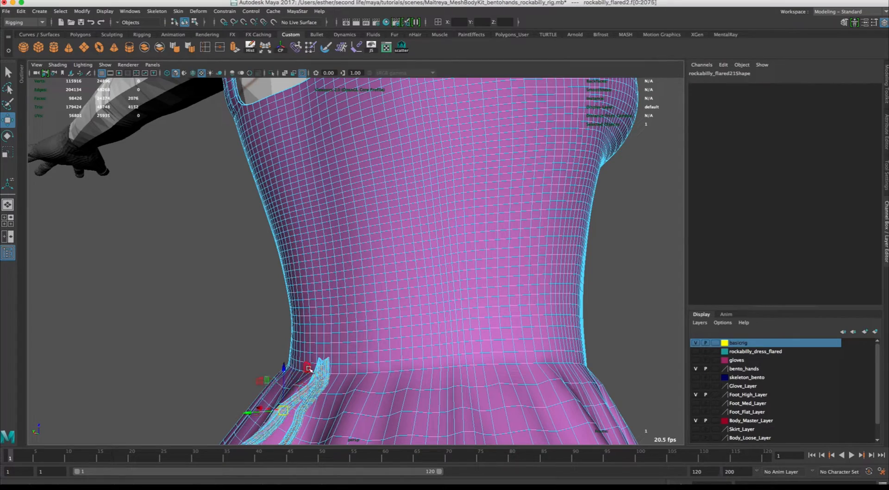
pyautogui.press('Delete')
# - Open the UV Editor beside the dress copy and switch to UV shell selection
pyautogui.moveTo(463, 266)
pyautogui.keyDown('alt'); pyautogui.mouseDown()
pyautogui.moveTo(457, 311)
pyautogui.moveTo(468, 313)
pyautogui.moveTo(458, 259)
pyautogui.mouseUp(); pyautogui.keyUp('alt')
pyautogui.keyDown('alt'); pyautogui.moveTo(458, 259); pyautogui.dragTo(313, 190, button='right'); pyautogui.keyUp('alt')
pyautogui.moveTo(379, 296)
pyautogui.keyDown('alt'); pyautogui.mouseDown()
pyautogui.moveTo(389, 270)
pyautogui.moveTo(345, 303)
pyautogui.mouseUp(); pyautogui.keyUp('alt')
pyautogui.click(386, 47)
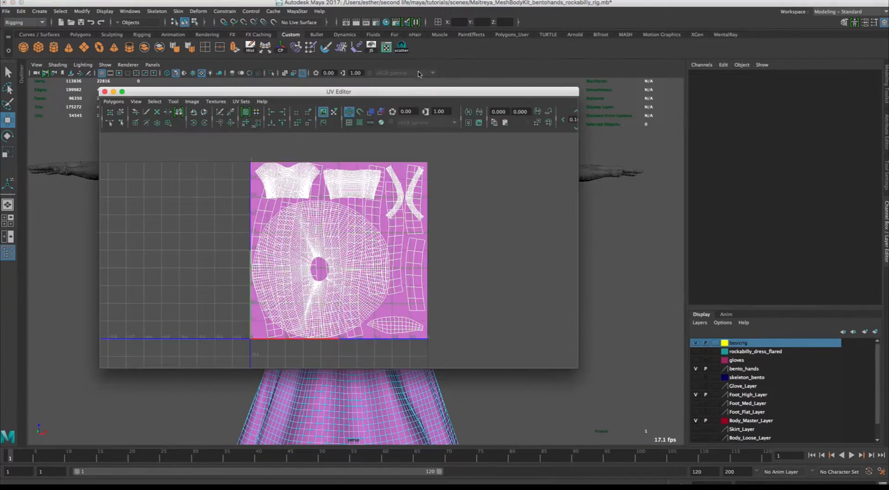
pyautogui.moveTo(469, 89); pyautogui.dragTo(847, 129)
pyautogui.keyDown('alt'); pyautogui.moveTo(337, 325); pyautogui.dragTo(308, 290, button='right'); pyautogui.keyUp('alt')
pyautogui.keyDown('alt'); pyautogui.moveTo(308, 290); pyautogui.dragTo(294, 218, button='middle'); pyautogui.keyUp('alt')
pyautogui.keyDown('alt'); pyautogui.moveTo(295, 217); pyautogui.dragTo(328, 240, button='right'); pyautogui.keyUp('alt')
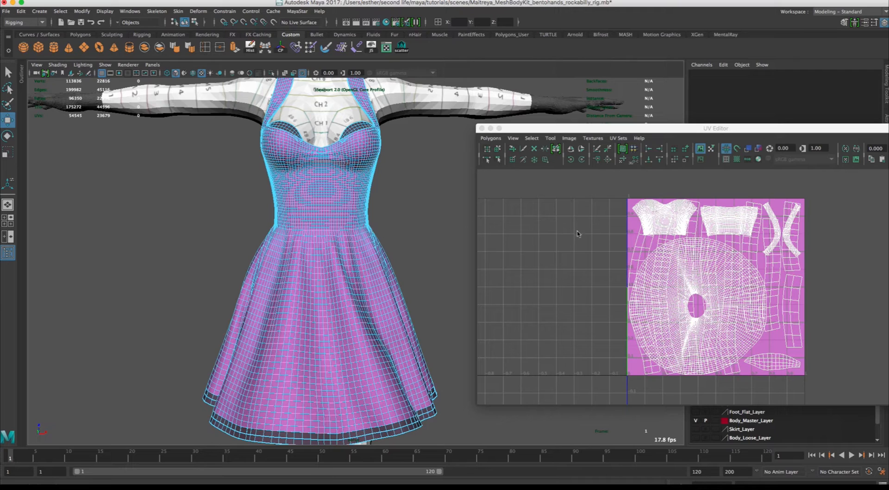
pyautogui.moveTo(582, 242); pyautogui.dragTo(540, 241, button='right')
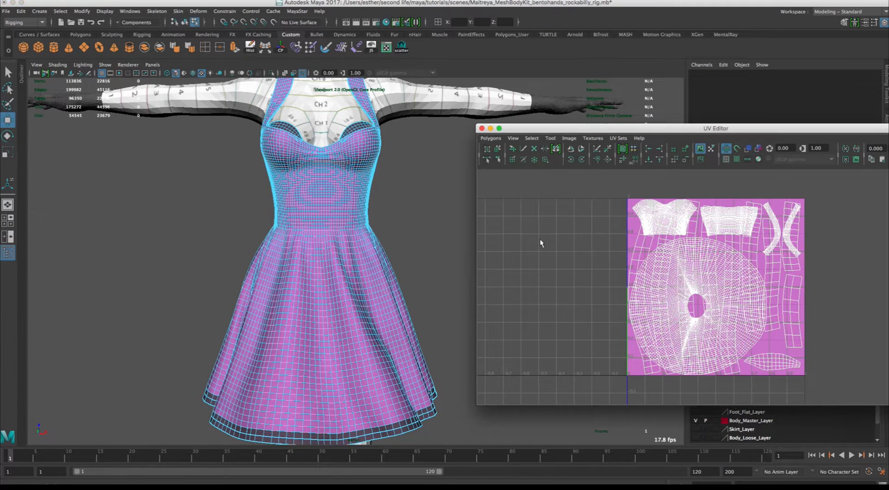
# - Delete the inner skirt shell together with the inner shells of the front bodice and both bust cup inserts
pyautogui.keyDown('alt'); pyautogui.moveTo(440, 278); pyautogui.dragTo(470, 245); pyautogui.keyUp('alt')
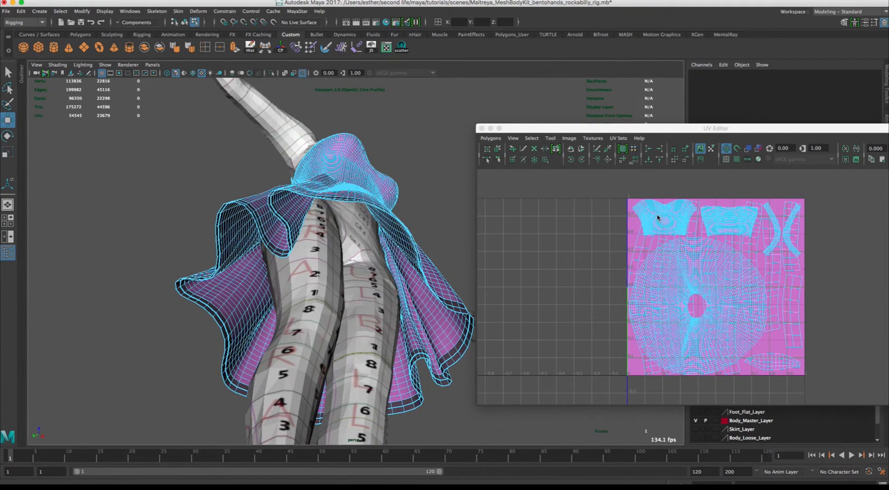
pyautogui.press('q')
pyautogui.doubleClick(434, 319)
pyautogui.press('w')
pyautogui.keyDown('alt'); pyautogui.moveTo(436, 199); pyautogui.dragTo(373, 281); pyautogui.keyUp('alt')
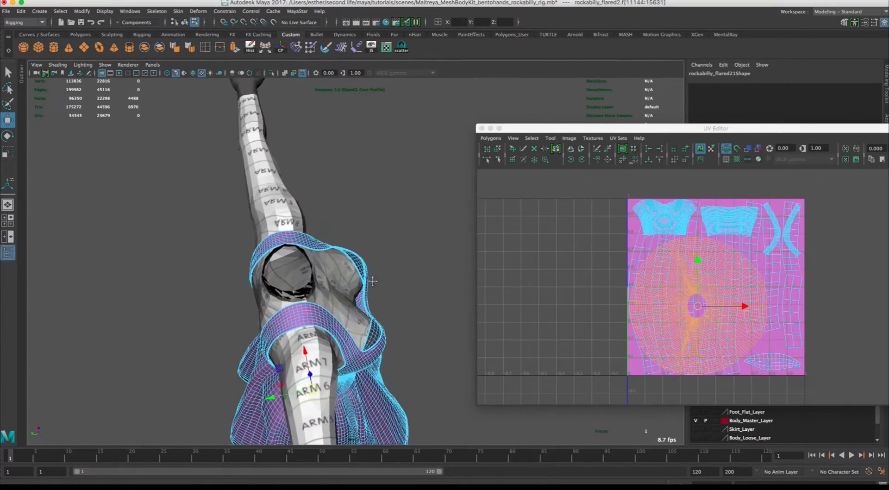
pyautogui.keyDown('alt'); pyautogui.moveTo(373, 282); pyautogui.dragTo(491, 301, button='right'); pyautogui.keyUp('alt')
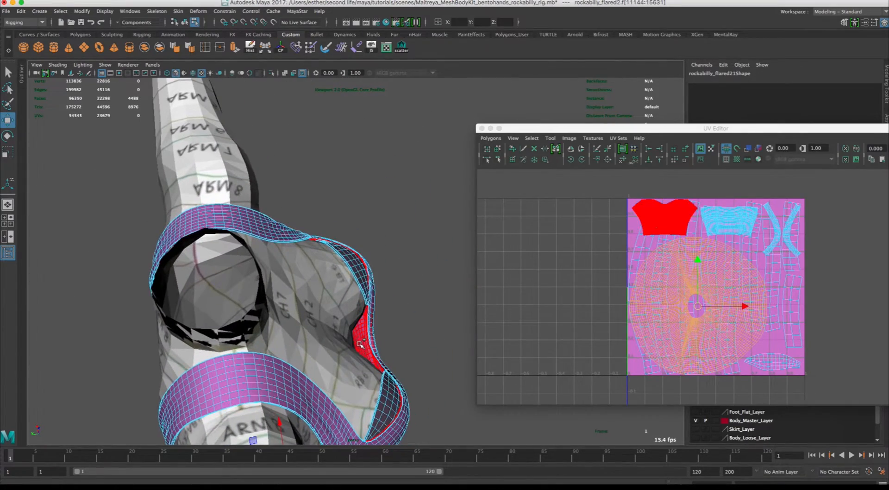
pyautogui.keyDown('shift'); pyautogui.doubleClick(361, 344); pyautogui.keyUp('shift')
pyautogui.keyDown('shift'); pyautogui.doubleClick(359, 269); pyautogui.keyUp('shift')
pyautogui.keyDown('alt'); pyautogui.moveTo(400, 320); pyautogui.dragTo(415, 246); pyautogui.keyUp('alt')
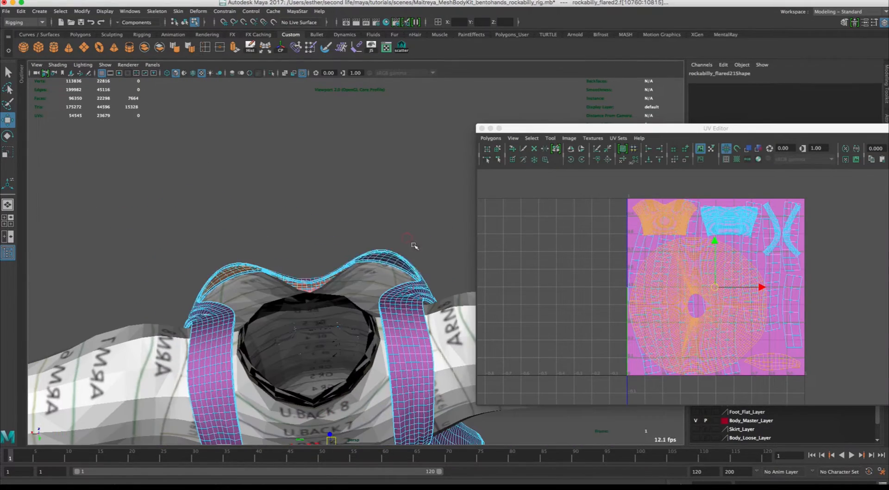
pyautogui.keyDown('shift'); pyautogui.doubleClick(391, 261); pyautogui.keyUp('shift')
pyautogui.keyDown('alt'); pyautogui.moveTo(432, 204); pyautogui.dragTo(313, 134); pyautogui.keyUp('alt')
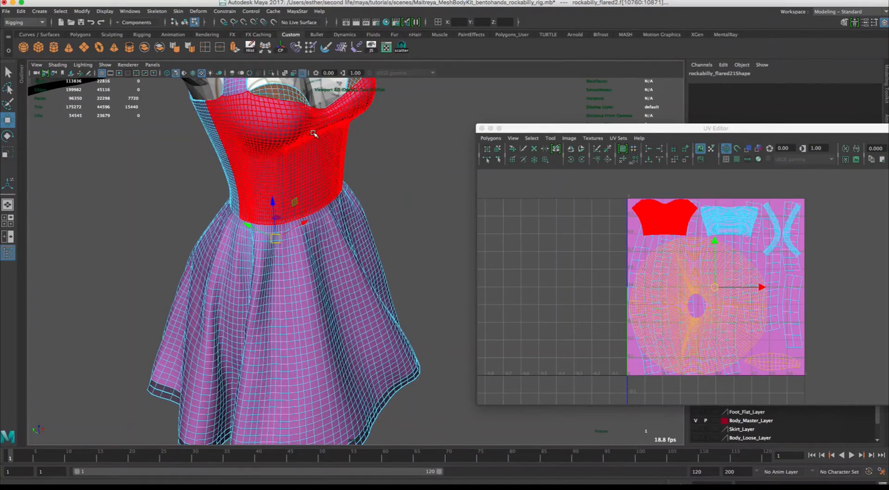
pyautogui.press('Delete')
# - Close the UV Editor and hide Body_Master_Layer to expose the inside of the dress copy
pyautogui.keyDown('alt'); pyautogui.moveTo(403, 100); pyautogui.dragTo(529, 226); pyautogui.keyUp('alt')
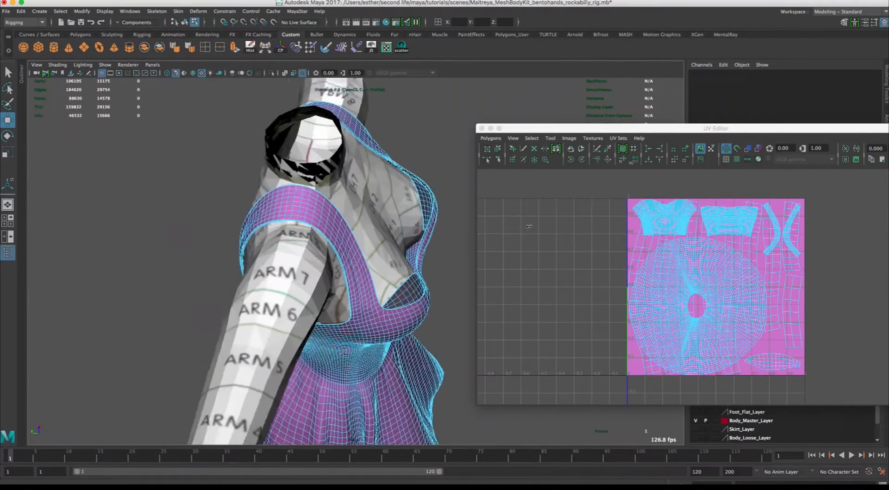
pyautogui.keyDown('alt'); pyautogui.moveTo(529, 226); pyautogui.dragTo(570, 226, button='right'); pyautogui.keyUp('alt')
pyautogui.keyDown('alt'); pyautogui.moveTo(371, 213); pyautogui.dragTo(324, 203); pyautogui.keyUp('alt')
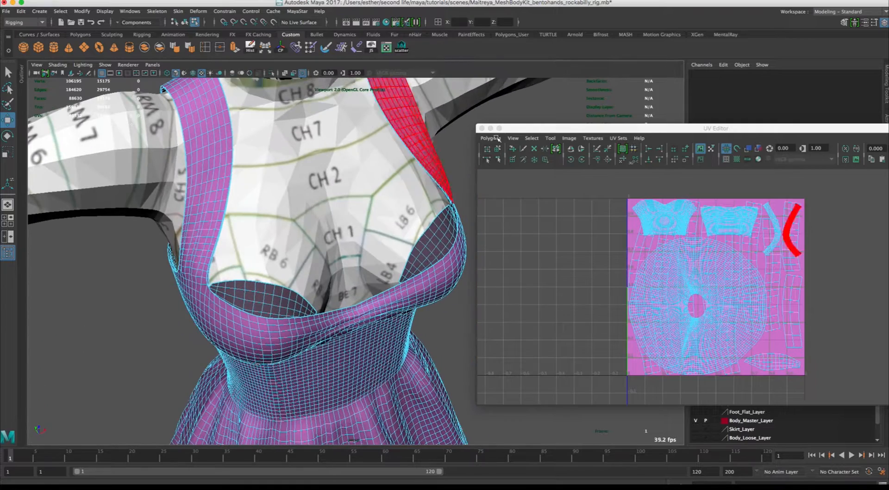
pyautogui.click(482, 129)
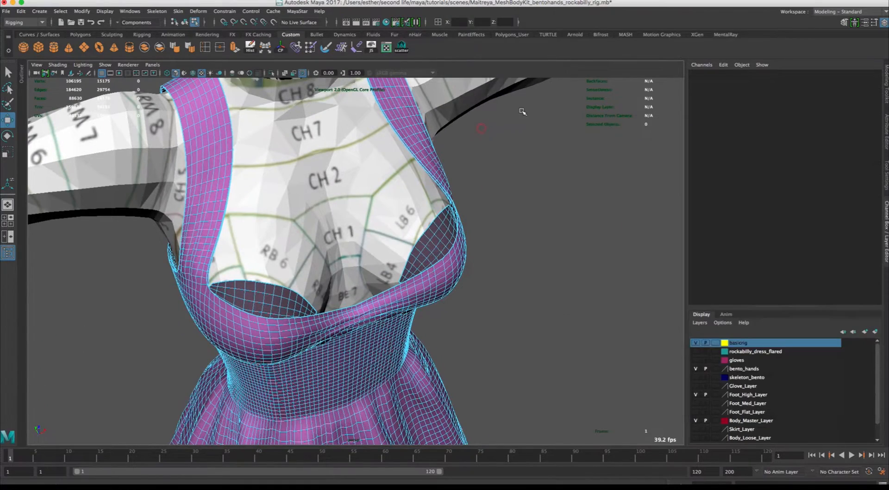
pyautogui.click(696, 420)
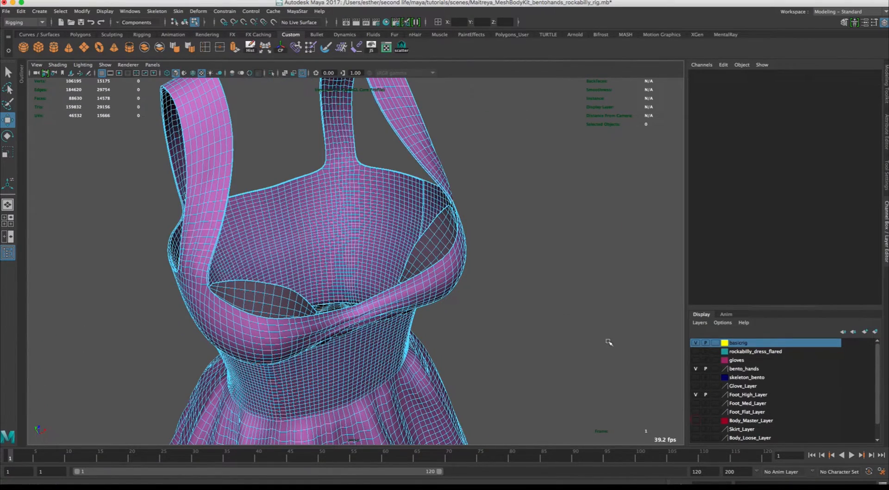
# - Delete the inner shell of the dress copy's back bodice
pyautogui.click(350, 204)
pyautogui.keyDown('alt'); pyautogui.moveTo(338, 146); pyautogui.dragTo(324, 217); pyautogui.keyUp('alt')
pyautogui.press('Delete')
pyautogui.keyDown('alt'); pyautogui.moveTo(324, 216); pyautogui.dragTo(580, 244, button='right'); pyautogui.keyUp('alt')
pyautogui.keyDown('alt'); pyautogui.moveTo(579, 244); pyautogui.dragTo(643, 307); pyautogui.keyUp('alt')
pyautogui.keyDown('alt'); pyautogui.moveTo(643, 308); pyautogui.dragTo(221, 152, button='right'); pyautogui.keyUp('alt')
pyautogui.keyDown('alt'); pyautogui.moveTo(339, 191); pyautogui.dragTo(374, 228, button='middle'); pyautogui.keyUp('alt')
# - Return the dress copy to object mode and save the scene
pyautogui.moveTo(346, 229); pyautogui.dragTo(413, 209, button='right')
pyautogui.keyDown('alt'); pyautogui.moveTo(442, 236); pyautogui.dragTo(405, 249); pyautogui.keyUp('alt')
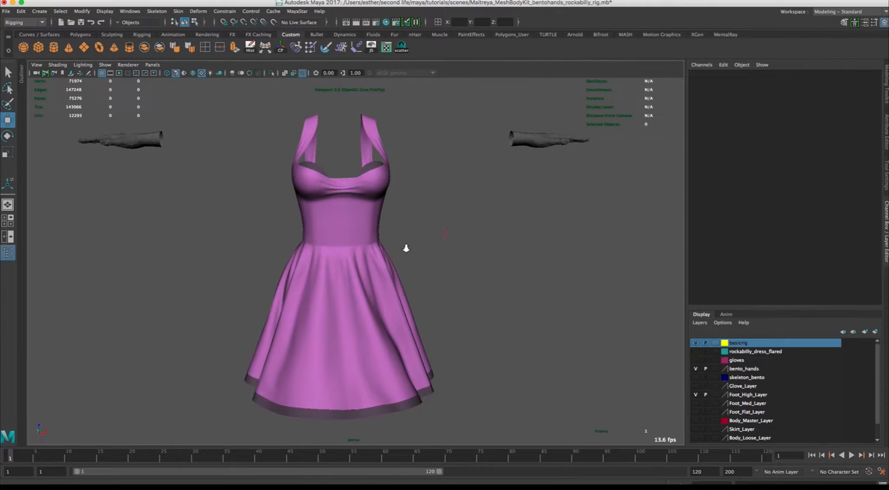
pyautogui.keyDown('alt'); pyautogui.moveTo(405, 248); pyautogui.dragTo(462, 204, button='right'); pyautogui.keyUp('alt')
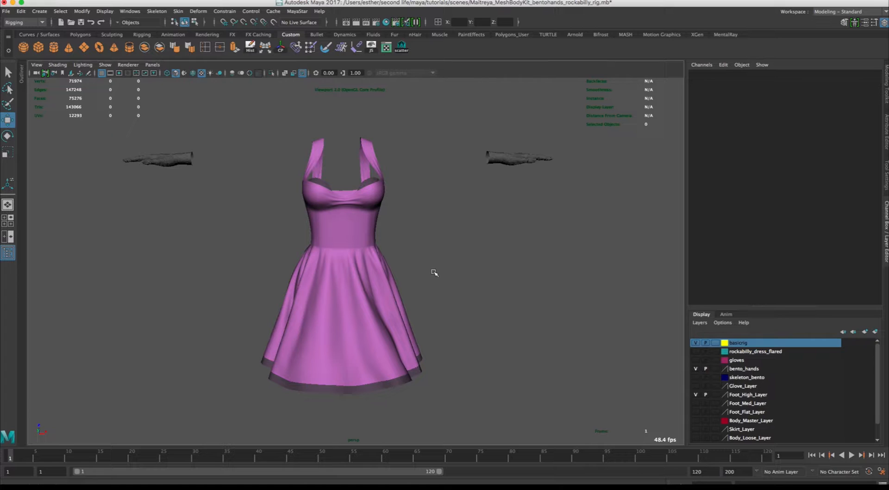
pyautogui.press('super+s')
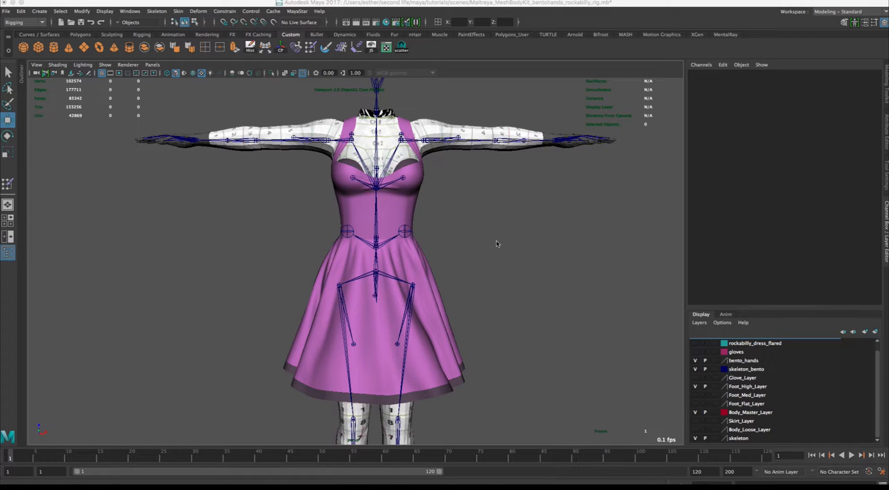
# - Interactively bind the dress copy to the mPelvis joint hierarchy using closest distance, capsule volumes, Classic Linear skinning and 4 max influences
pyautogui.moveTo(496, 248)
pyautogui.keyDown('alt'); pyautogui.mouseDown()
pyautogui.moveTo(558, 242)
pyautogui.moveTo(496, 246)
pyautogui.moveTo(492, 262)
pyautogui.mouseUp(); pyautogui.keyUp('alt')
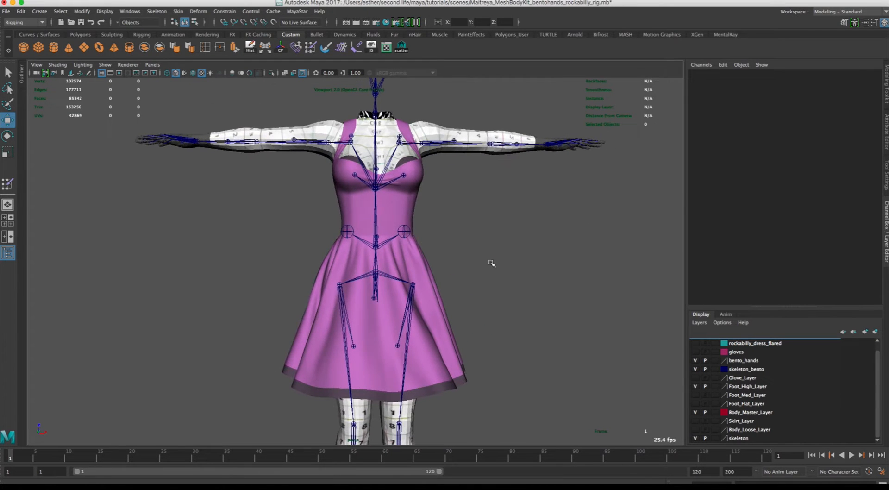
pyautogui.click(445, 341)
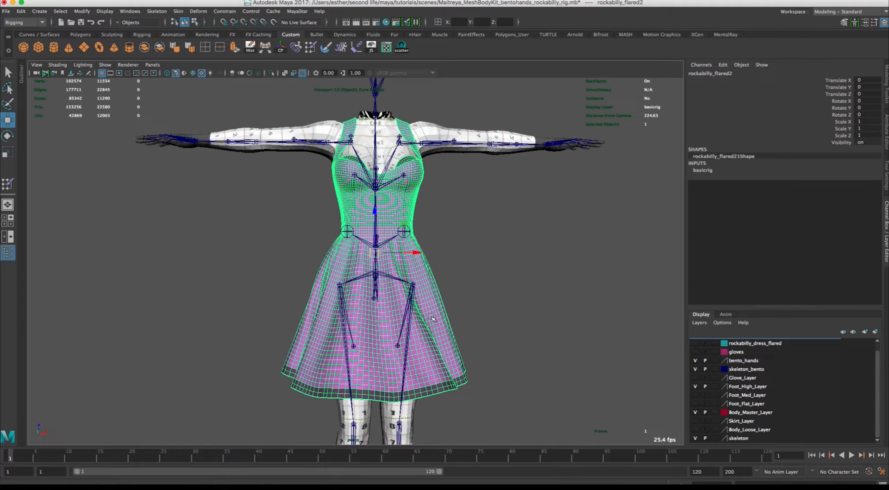
pyautogui.keyDown('shift'); pyautogui.click(410, 292); pyautogui.keyUp('shift')
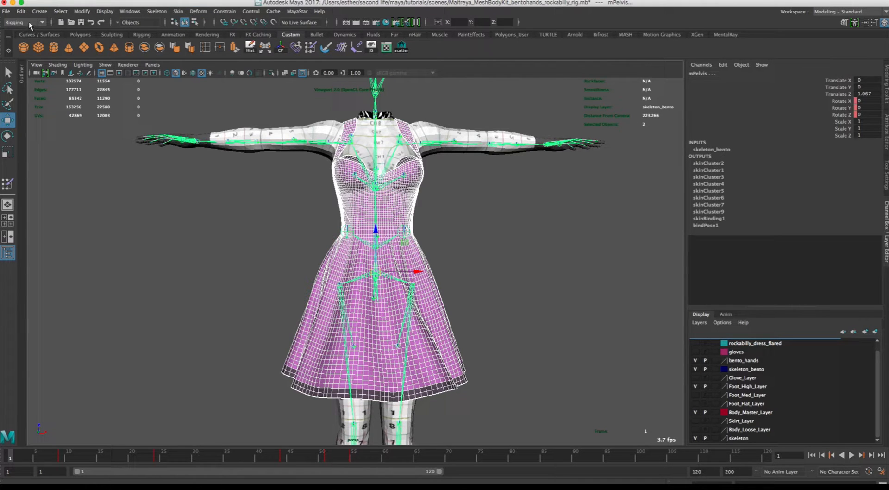
pyautogui.click(179, 12)
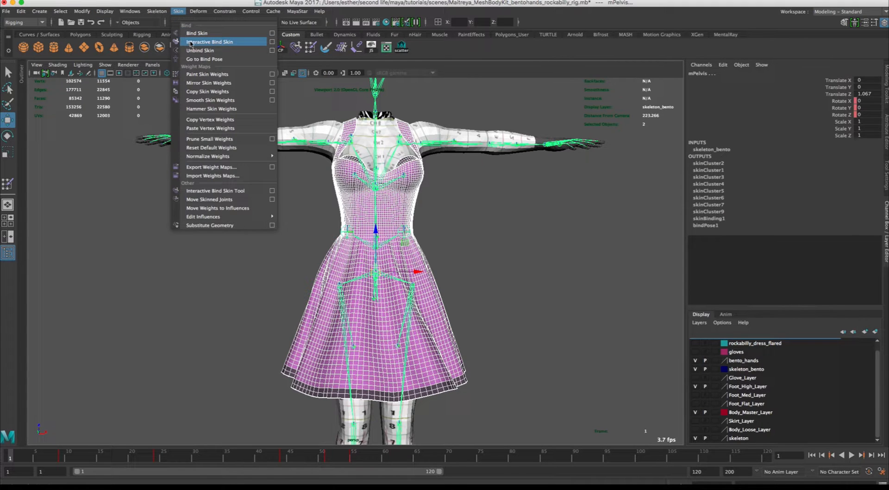
pyautogui.click(272, 42)
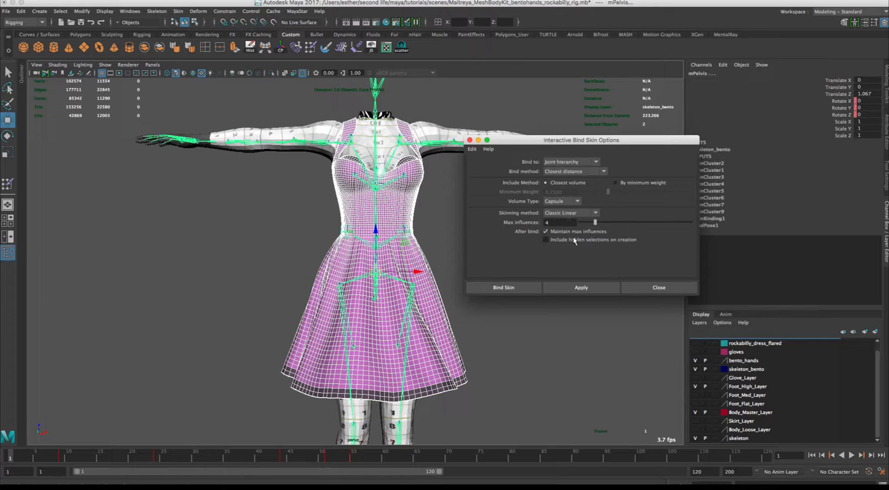
pyautogui.click(514, 291)
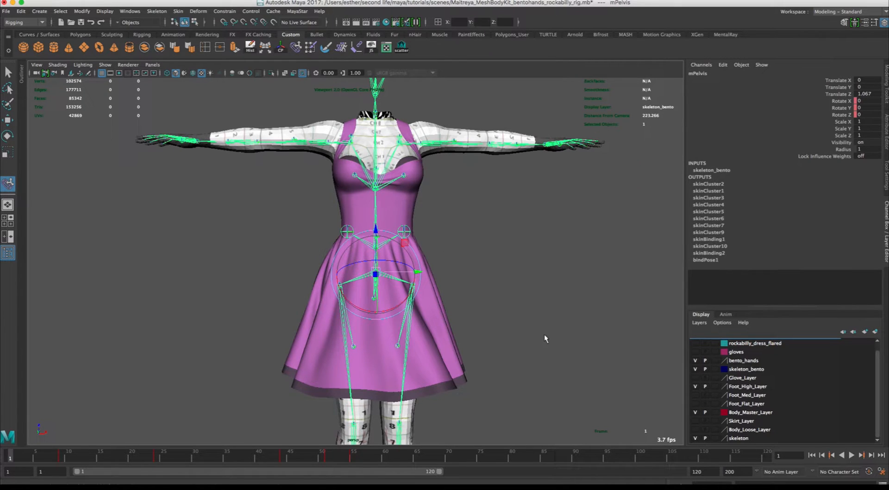
# - Inspect the interactive bind volume of the mHipLeft joint and clear the selection
pyautogui.click(500, 246)
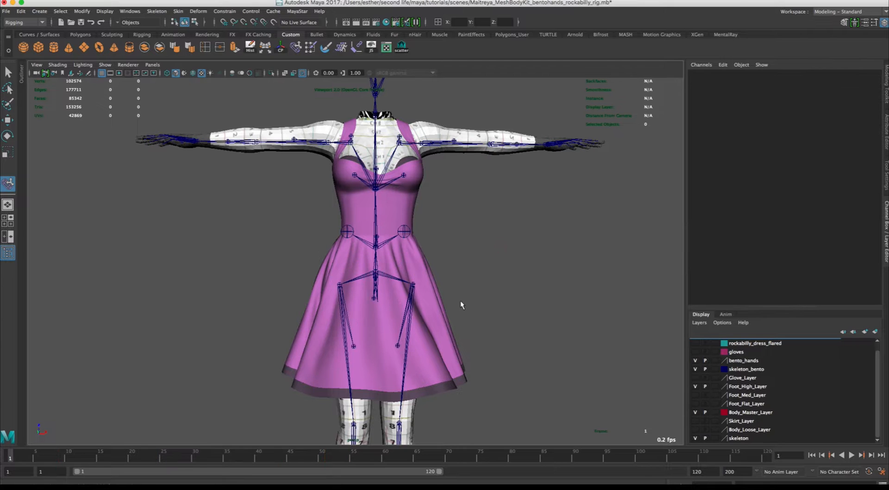
pyautogui.click(414, 285)
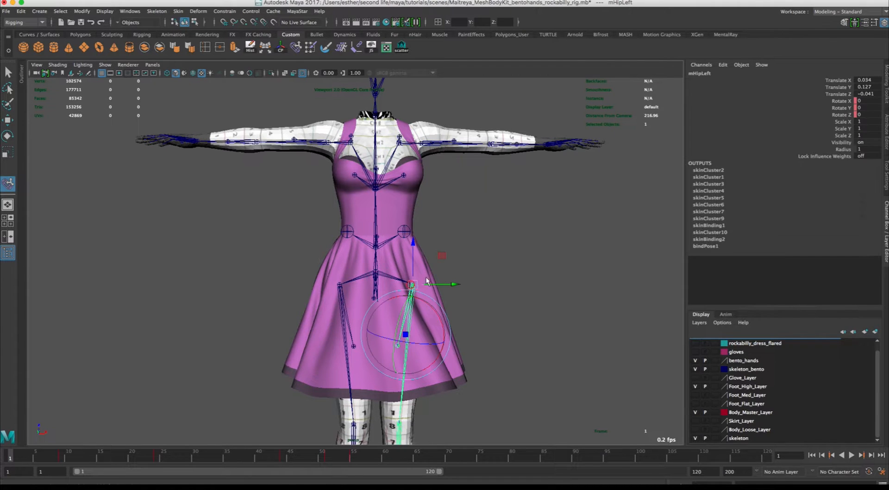
pyautogui.click(510, 250)
pyautogui.click(413, 286)
pyautogui.click(474, 291)
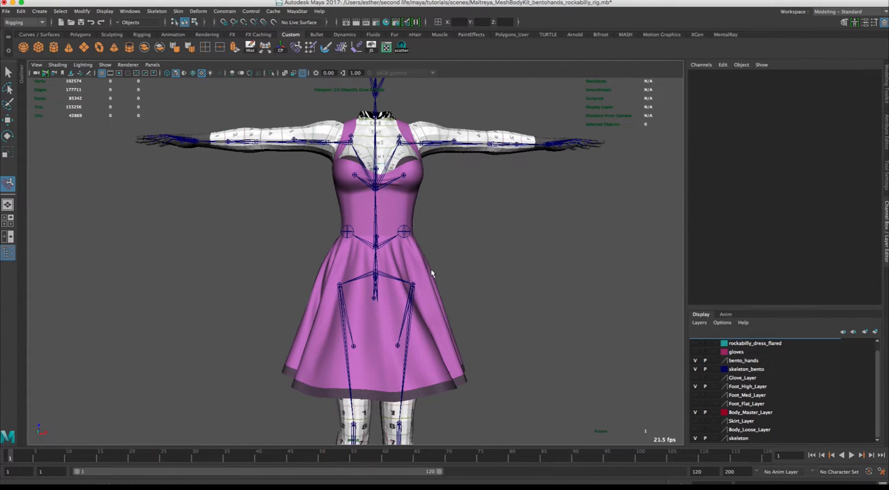
# - Test the dress deformation by rotating the mHipLeft joint about 10.5° on X, and reset its Rotate X to 0
pyautogui.press('w')
pyautogui.click(425, 285)
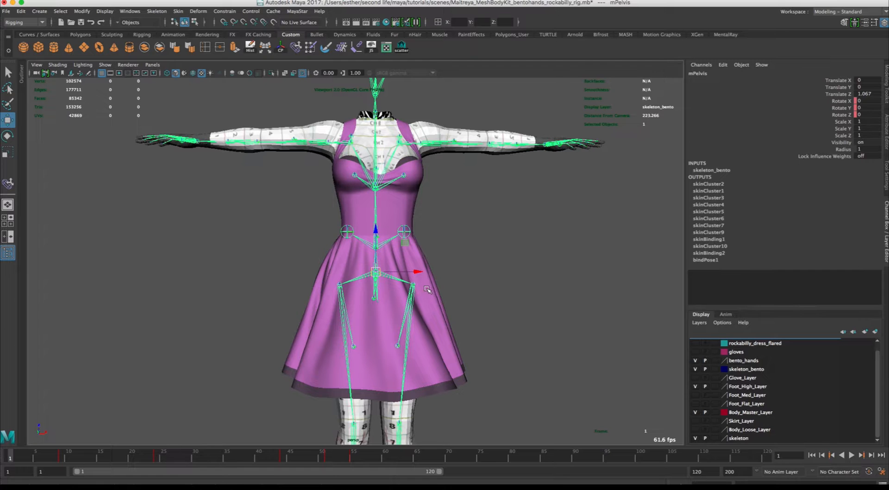
pyautogui.press('e')
pyautogui.click(427, 294)
pyautogui.click(413, 284)
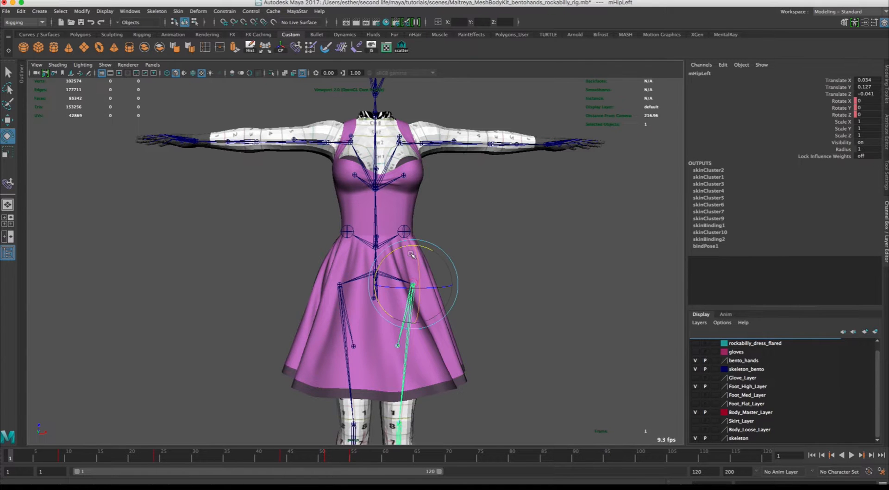
pyautogui.moveTo(411, 253)
pyautogui.mouseDown()
pyautogui.moveTo(388, 251)
pyautogui.moveTo(420, 249)
pyautogui.moveTo(397, 249)
pyautogui.mouseUp()
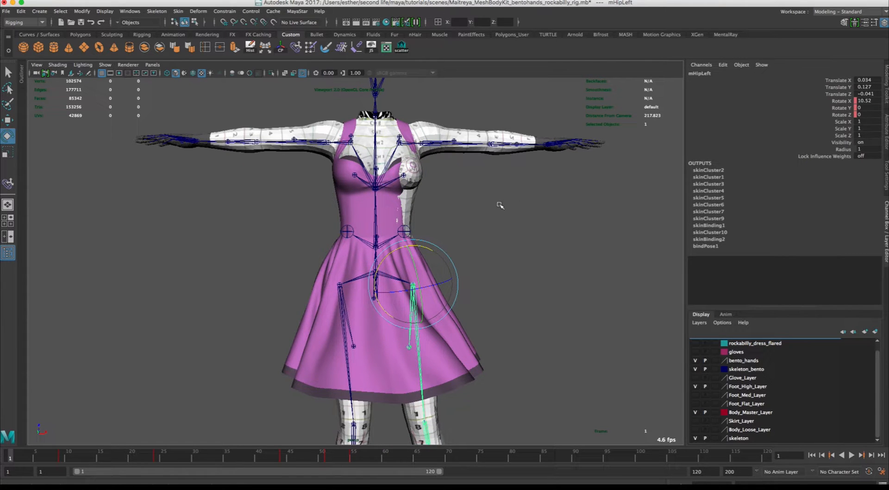
pyautogui.doubleClick(867, 100)
pyautogui.write('0')
pyautogui.press('Return')
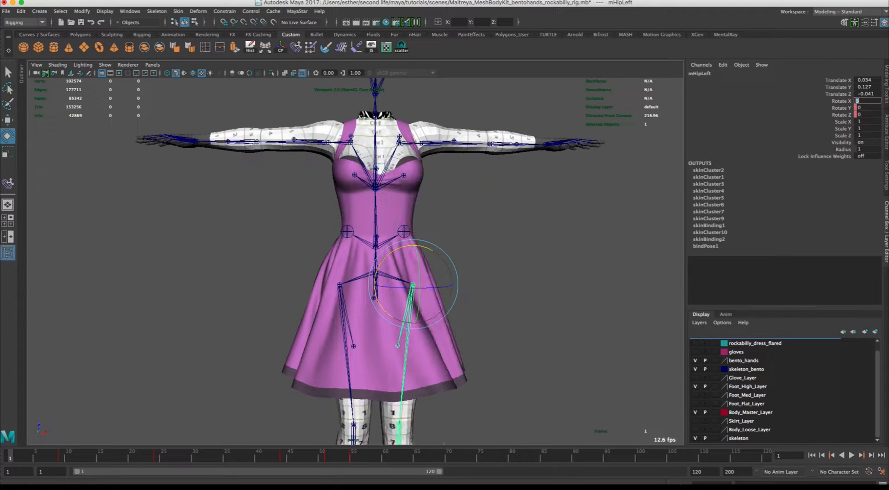
pyautogui.click(554, 235)
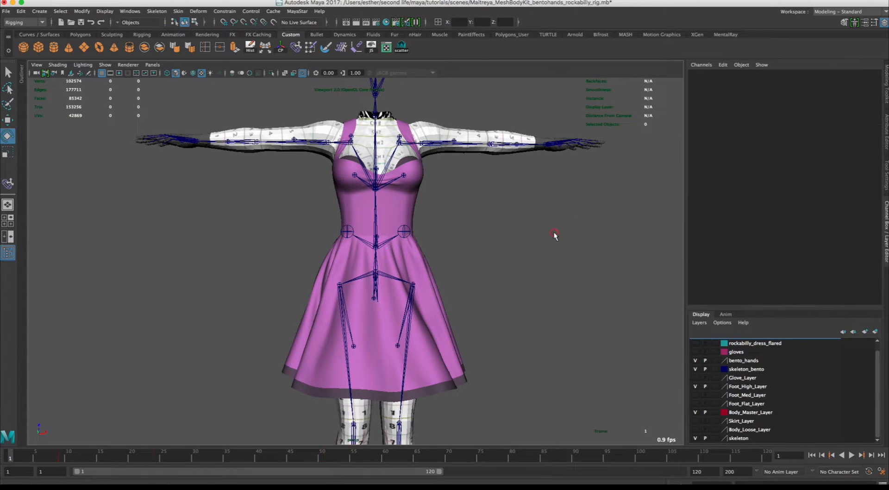
# - Copy the body mesh's skin weights to the dress copy using closest point on surface and closest joint association
pyautogui.click(416, 419)
pyautogui.moveTo(489, 400); pyautogui.dragTo(466, 364)
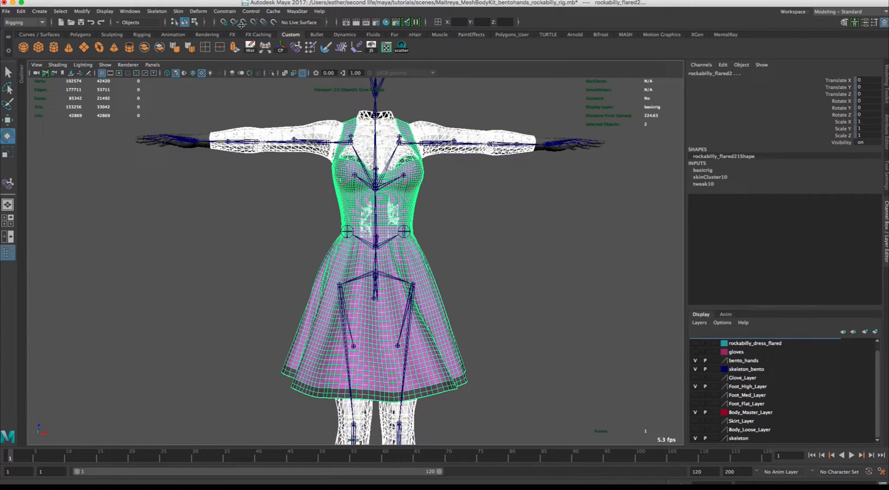
pyautogui.click(178, 12)
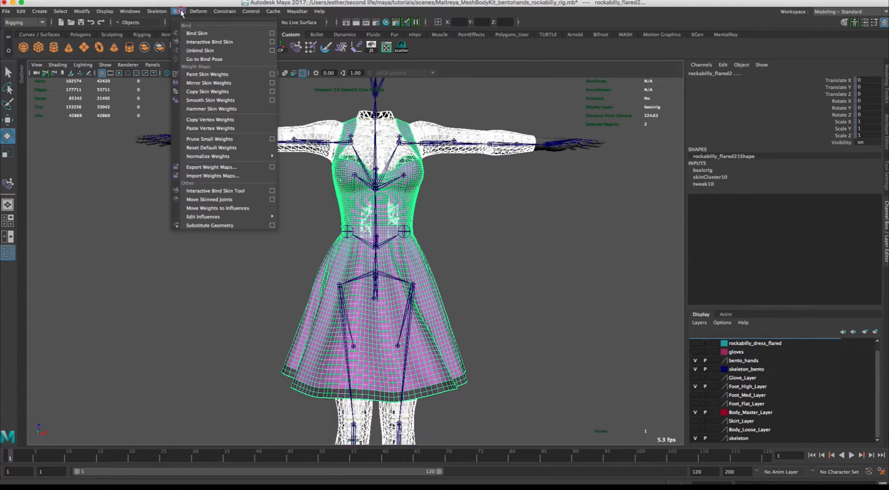
pyautogui.click(272, 92)
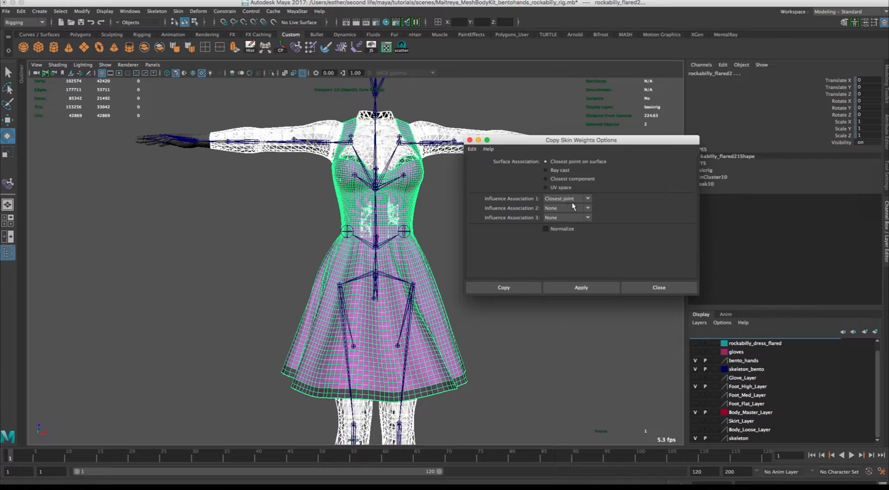
pyautogui.click(526, 288)
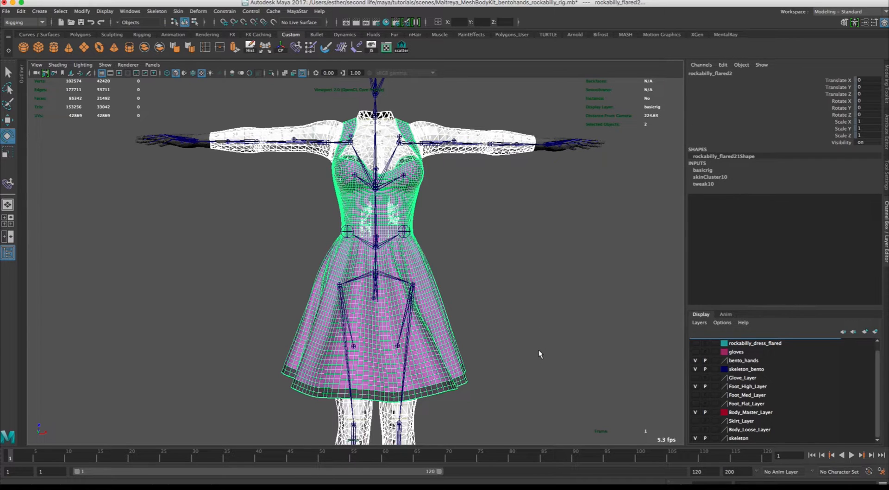
pyautogui.click(482, 267)
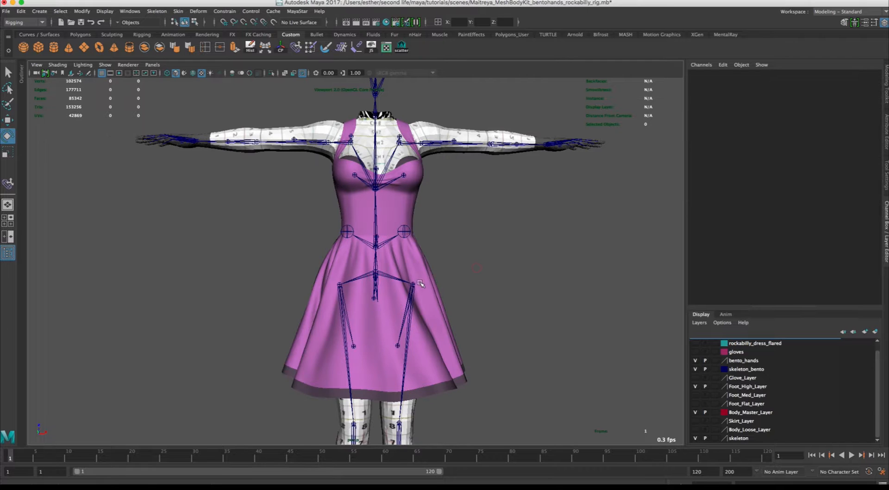
# - Spread the legs by rotating the mHipLeft joint about 21° on X and the right hip joint outward to match
pyautogui.click(413, 285)
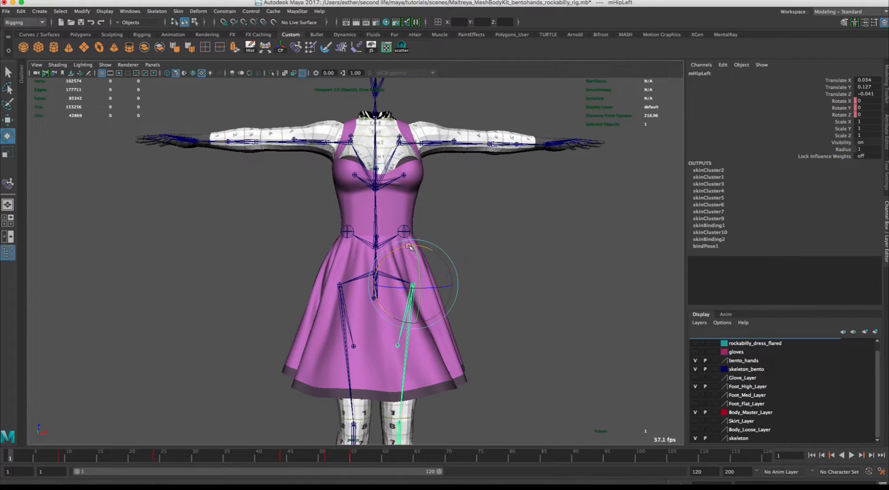
pyautogui.moveTo(409, 248); pyautogui.dragTo(367, 262)
pyautogui.click(340, 284)
pyautogui.press('z')
pyautogui.click(387, 350)
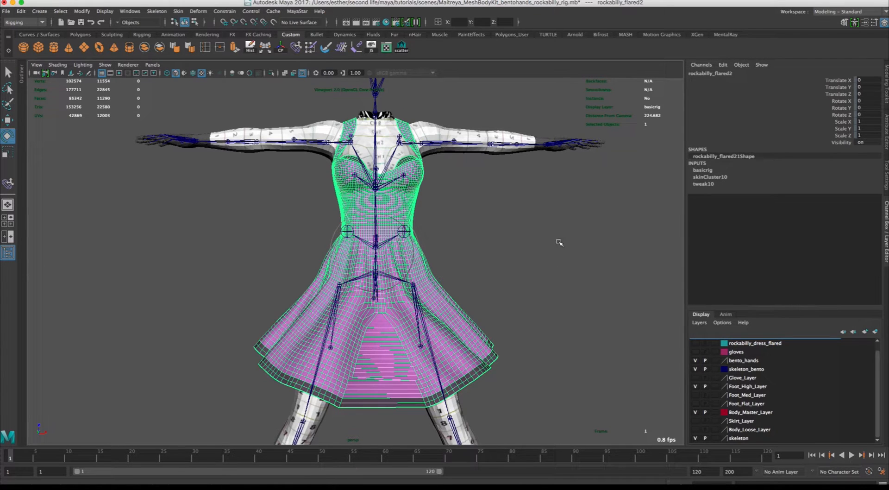
pyautogui.click(534, 285)
# - Swing the mHipLeft joint forward to about 25.6, -33.6, -14.8 and check the skirt from several angles
pyautogui.keyDown('alt'); pyautogui.moveTo(522, 292); pyautogui.dragTo(364, 289); pyautogui.keyUp('alt')
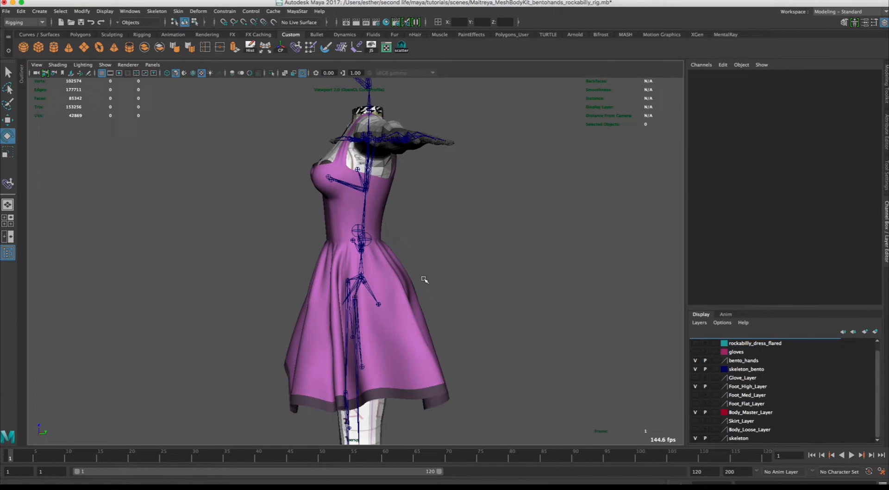
pyautogui.click(353, 297)
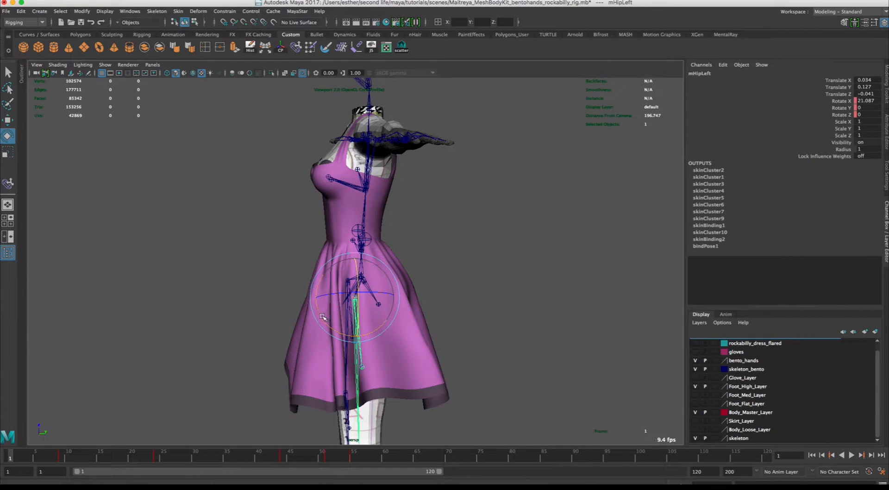
pyautogui.moveTo(323, 317); pyautogui.dragTo(303, 290)
pyautogui.keyDown('alt'); pyautogui.moveTo(531, 286); pyautogui.dragTo(649, 289); pyautogui.keyUp('alt')
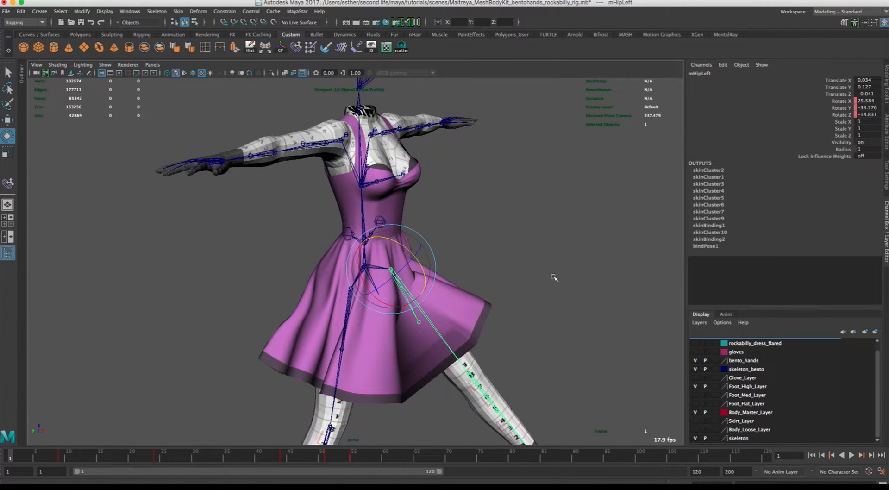
pyautogui.keyDown('alt'); pyautogui.moveTo(554, 277); pyautogui.dragTo(498, 271); pyautogui.keyUp('alt')
pyautogui.click(513, 260)
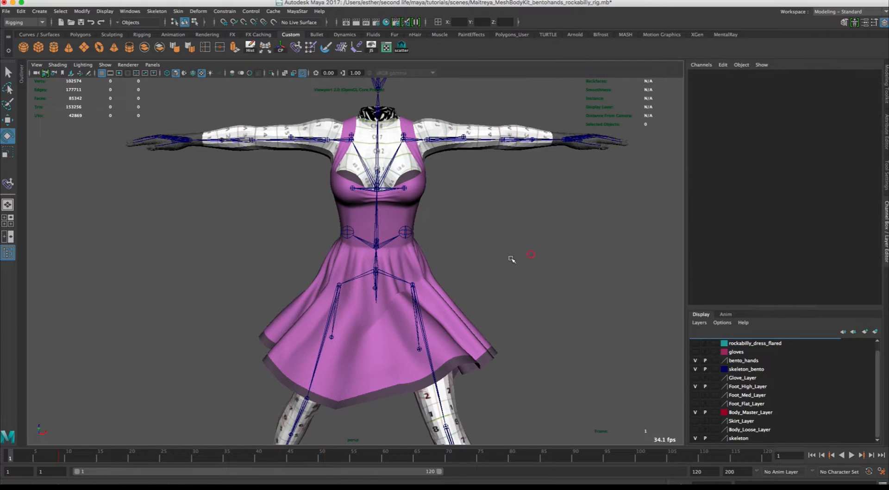
# - Reset the mHipLeft joint's rotations to 0 and rotate the left leg outward again to mirror the right one
pyautogui.click(412, 285)
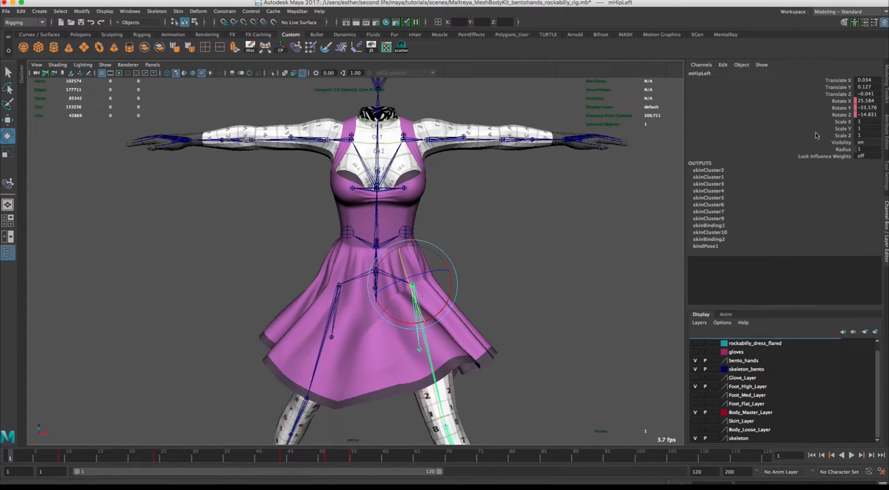
pyautogui.keyDown('alt'); pyautogui.moveTo(518, 246); pyautogui.dragTo(472, 233); pyautogui.keyUp('alt')
pyautogui.click(866, 114)
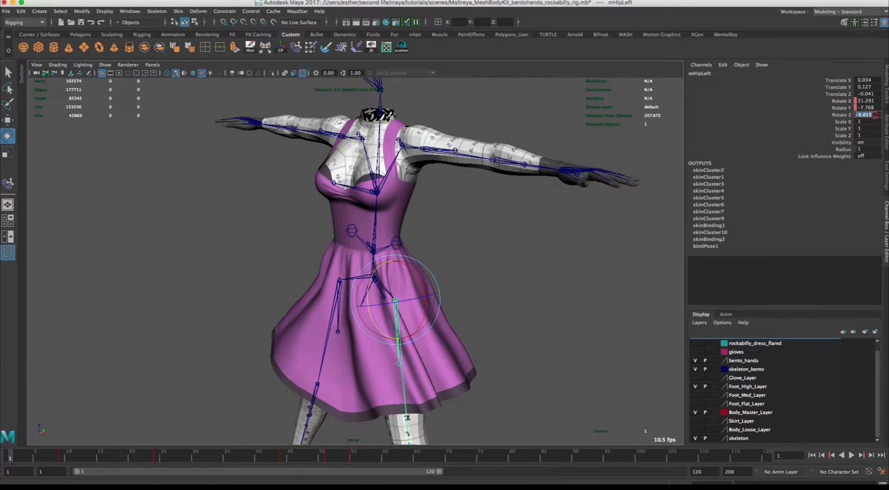
pyautogui.write('0')
pyautogui.press('Return')
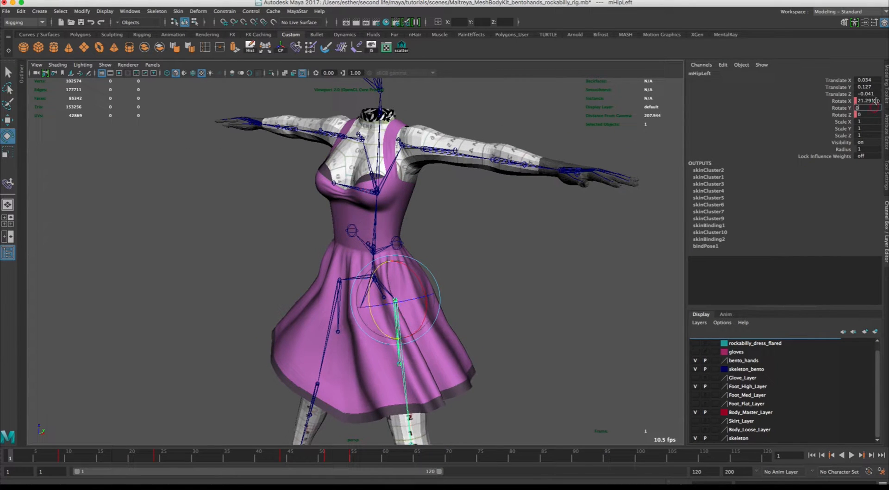
pyautogui.click(573, 303)
pyautogui.keyDown('alt'); pyautogui.moveTo(538, 279); pyautogui.dragTo(573, 273); pyautogui.keyUp('alt')
pyautogui.click(410, 288)
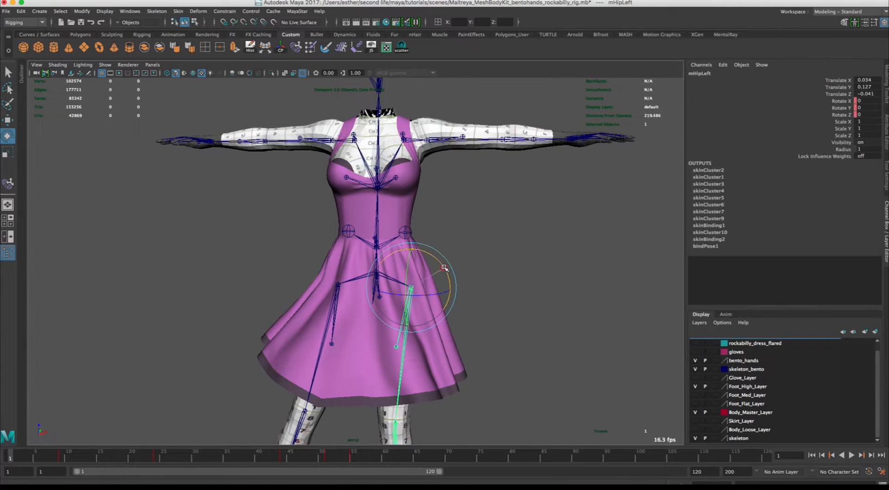
pyautogui.click(534, 258)
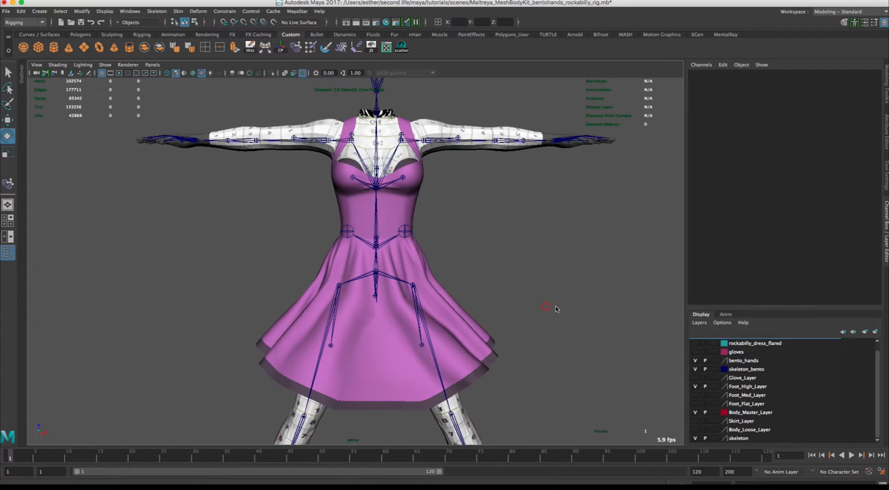
# - Display the dress copy's UV layout in the UV Editor, placed beside the dress
pyautogui.click(400, 376)
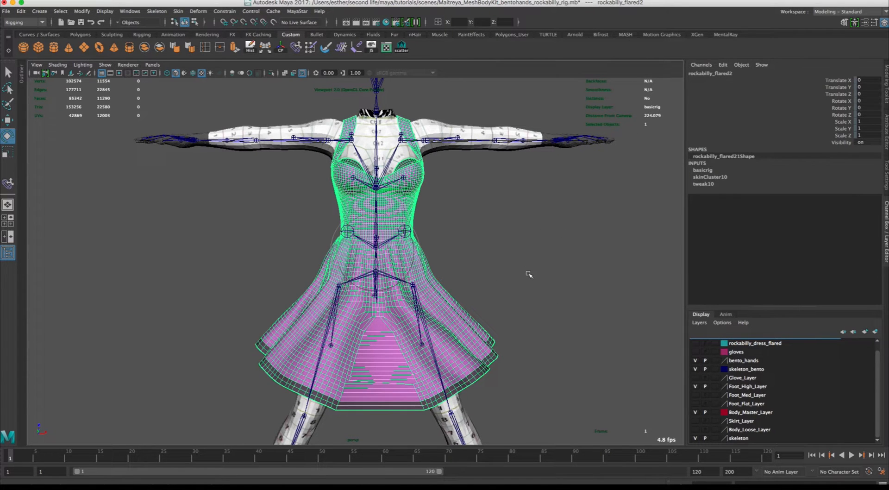
pyautogui.keyDown('alt'); pyautogui.moveTo(529, 274); pyautogui.dragTo(528, 272); pyautogui.keyUp('alt')
pyautogui.keyDown('alt'); pyautogui.moveTo(513, 275); pyautogui.dragTo(489, 285, button='right'); pyautogui.keyUp('alt')
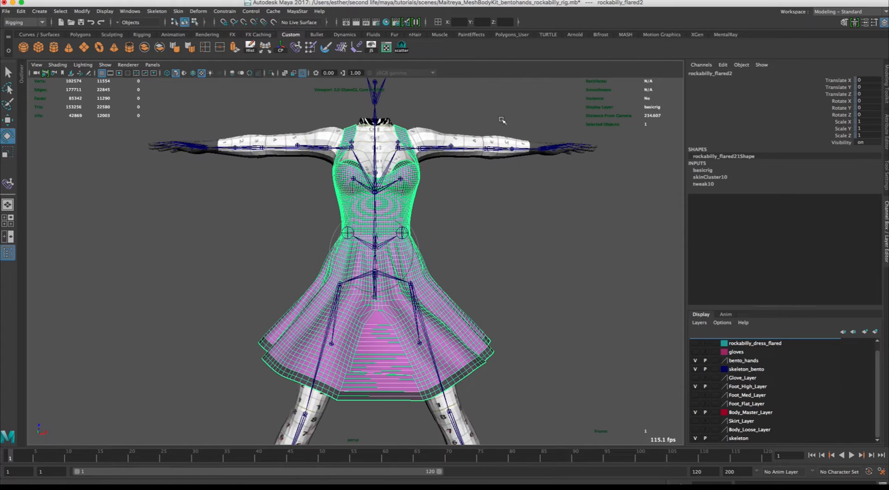
pyautogui.click(386, 47)
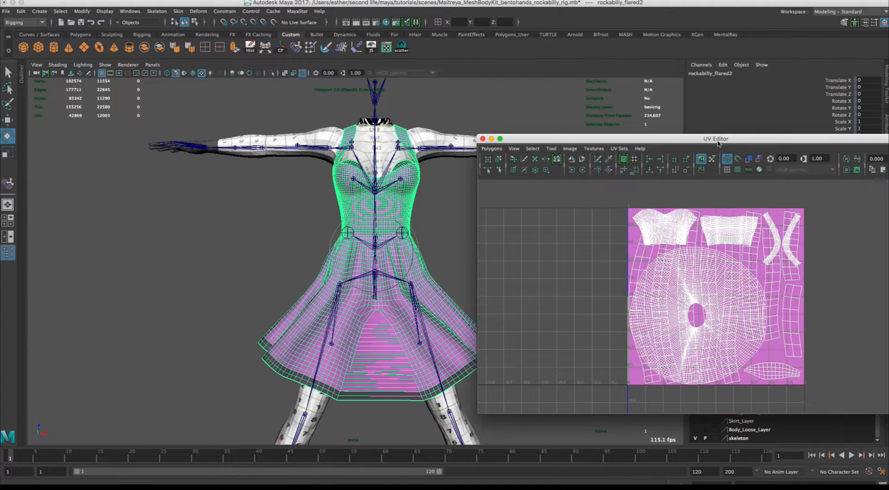
pyautogui.moveTo(718, 143); pyautogui.dragTo(737, 65)
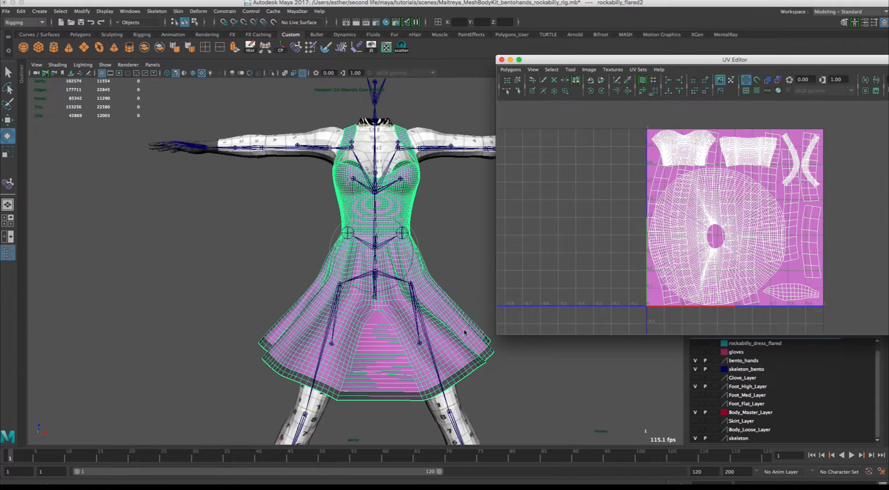
# - Move the hem band UV shells out of the 0–1 UV square, leaving the skirt, bodice and strap shells in place
pyautogui.moveTo(590, 206); pyautogui.dragTo(567, 195, button='right')
pyautogui.click(647, 178)
pyautogui.click(652, 181)
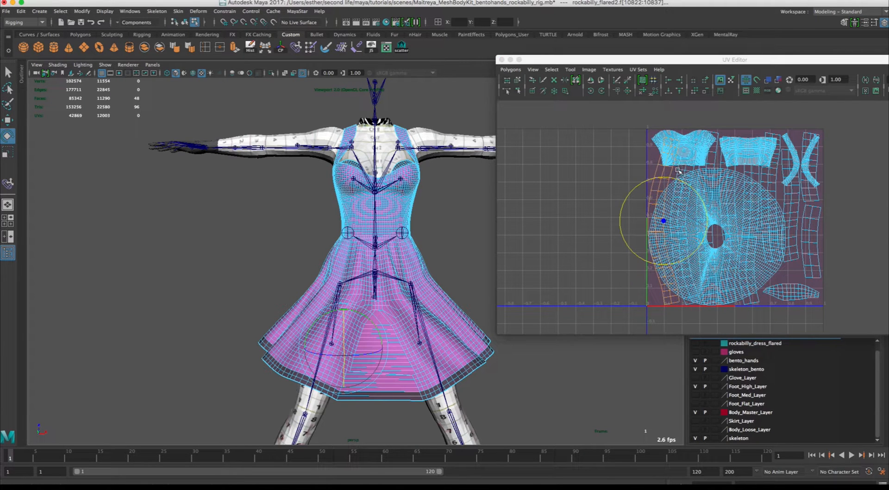
pyautogui.press('w')
pyautogui.keyDown('shift'); pyautogui.click(685, 168); pyautogui.keyUp('shift')
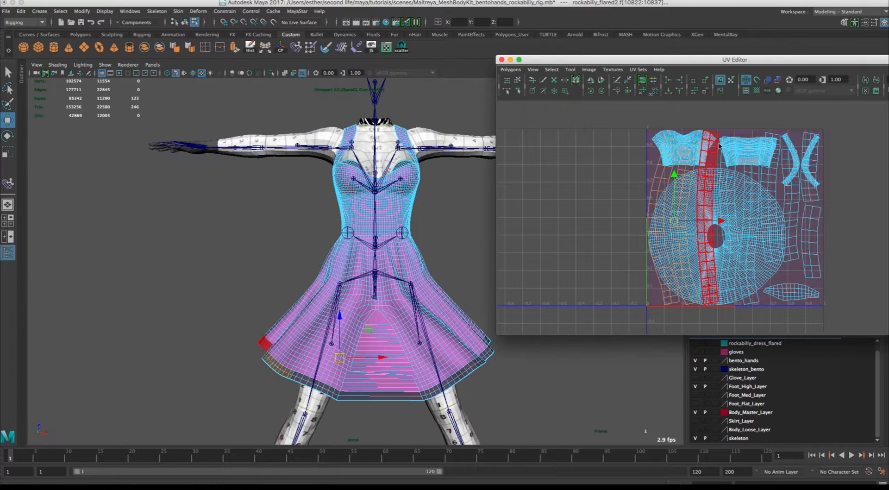
pyautogui.keyDown('shift'); pyautogui.click(716, 159); pyautogui.keyUp('shift')
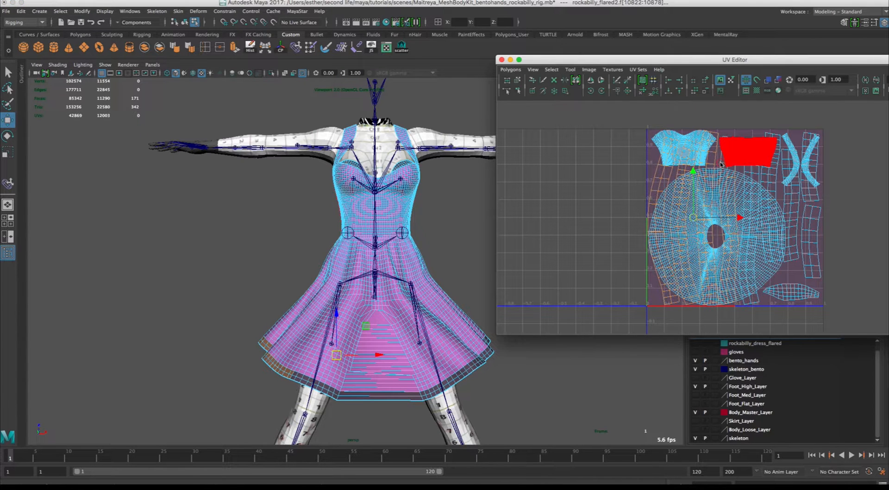
pyautogui.keyDown('shift'); pyautogui.click(721, 164); pyautogui.keyUp('shift')
pyautogui.keyDown('shift'); pyautogui.click(789, 171); pyautogui.keyUp('shift')
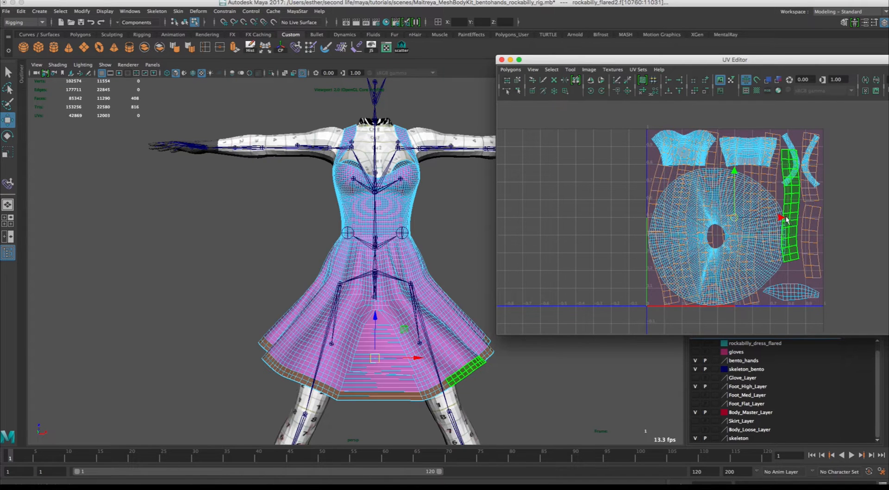
pyautogui.moveTo(783, 218); pyautogui.dragTo(602, 215)
pyautogui.click(838, 228)
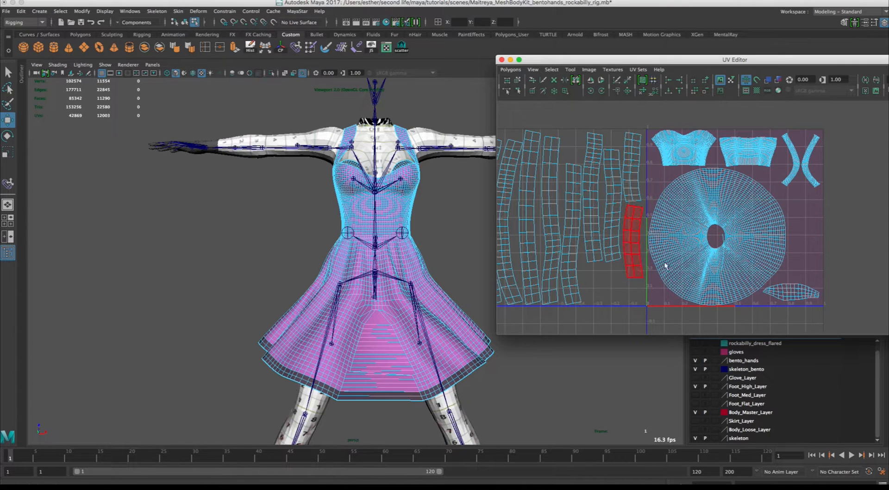
# - Select the strip of vertices at the skirt's front centre through its UV shell
pyautogui.moveTo(700, 243); pyautogui.dragTo(666, 234, button='right')
pyautogui.moveTo(656, 224); pyautogui.dragTo(706, 249)
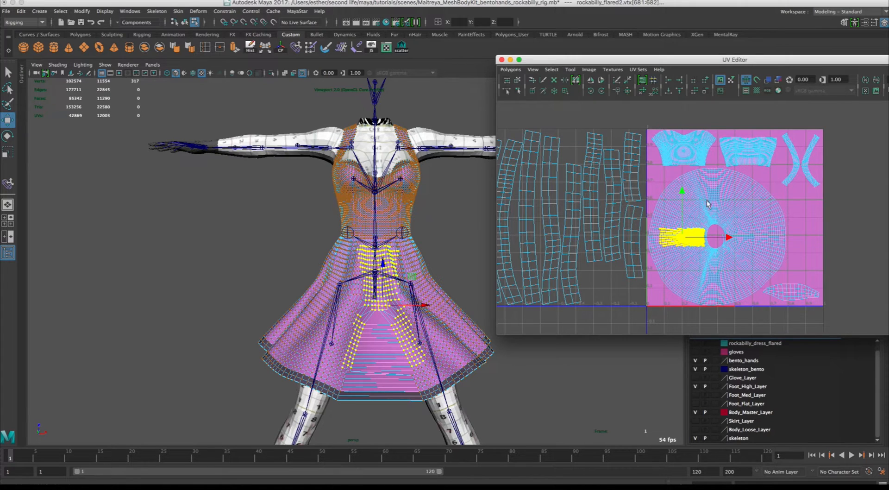
pyautogui.scroll(4, 720, 221)
pyautogui.keyDown('alt'); pyautogui.moveTo(764, 213); pyautogui.dragTo(886, 187, button='middle'); pyautogui.keyUp('alt')
pyautogui.keyDown('alt'); pyautogui.moveTo(776, 188); pyautogui.dragTo(661, 197, button='middle'); pyautogui.keyUp('alt')
pyautogui.keyDown('alt'); pyautogui.moveTo(734, 216); pyautogui.dragTo(785, 282, button='right'); pyautogui.keyUp('alt')
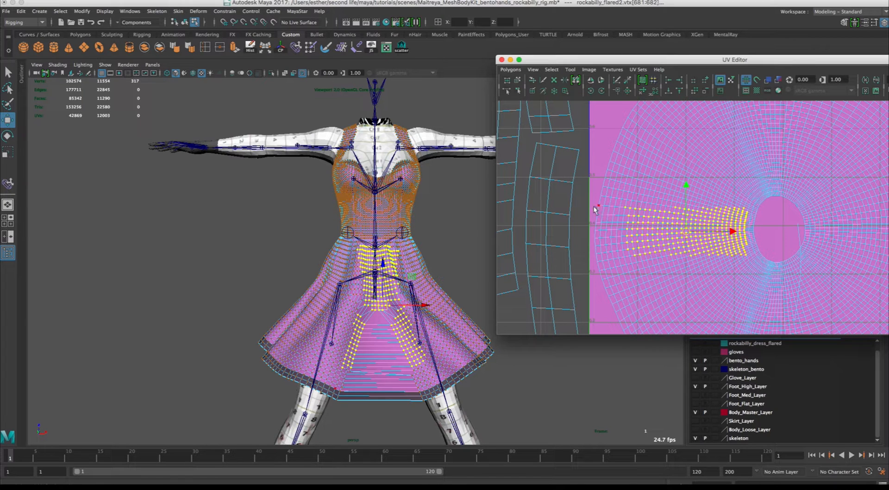
# - Extend the front-centre skirt vertex selection down to the hem seam and add the adjoining row on the left-leg side
pyautogui.moveTo(582, 204); pyautogui.dragTo(614, 251)
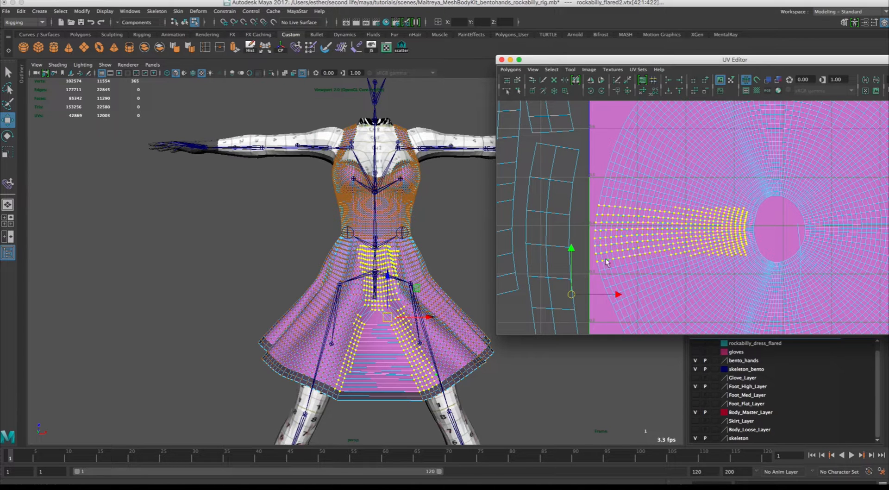
pyautogui.keyDown('shift'); pyautogui.moveTo(593, 258); pyautogui.dragTo(612, 263); pyautogui.keyUp('shift')
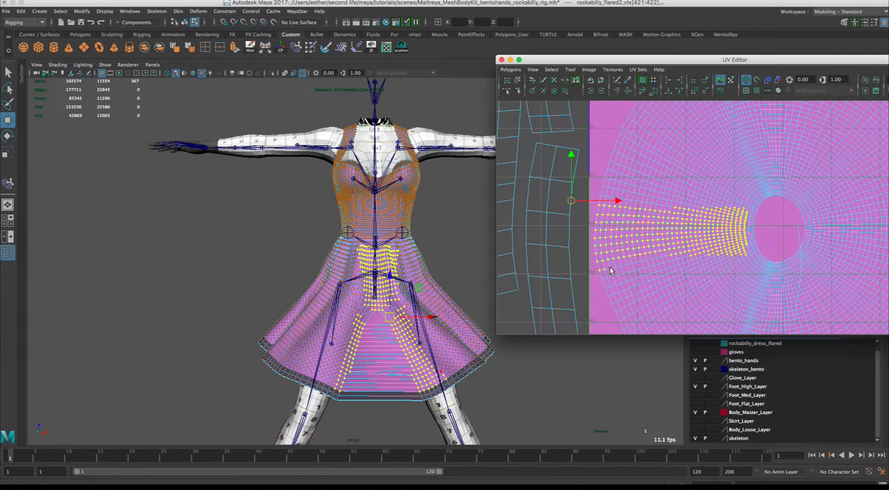
pyautogui.keyDown('shift'); pyautogui.click(612, 269); pyautogui.keyUp('shift')
pyautogui.keyDown('shift'); pyautogui.click(621, 267); pyautogui.keyUp('shift')
pyautogui.keyDown('shift'); pyautogui.click(626, 267); pyautogui.keyUp('shift')
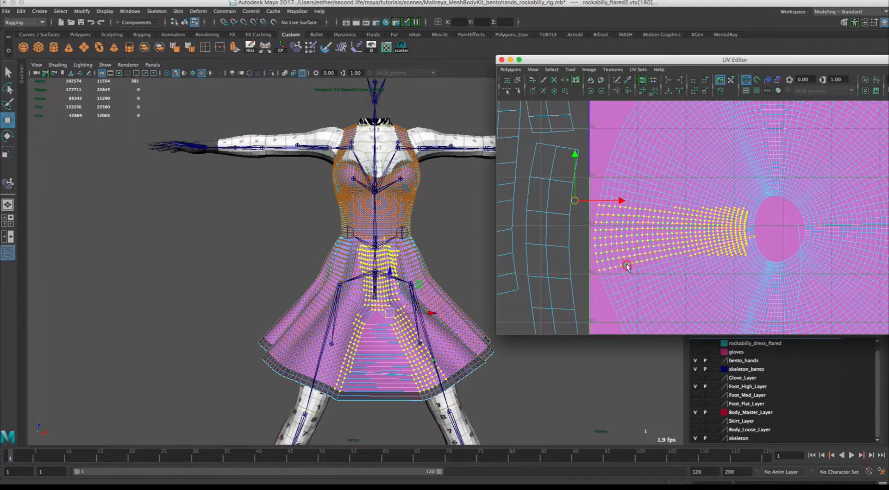
pyautogui.doubleClick(666, 206)
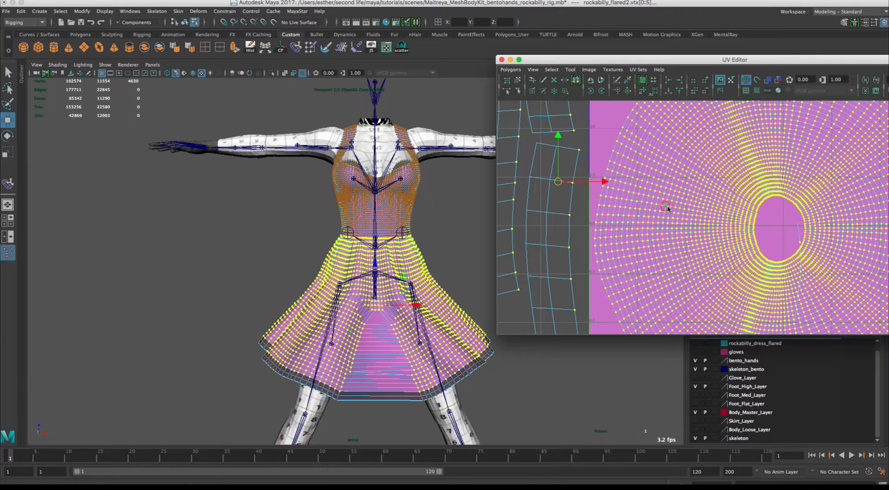
pyautogui.rightClick(664, 208)
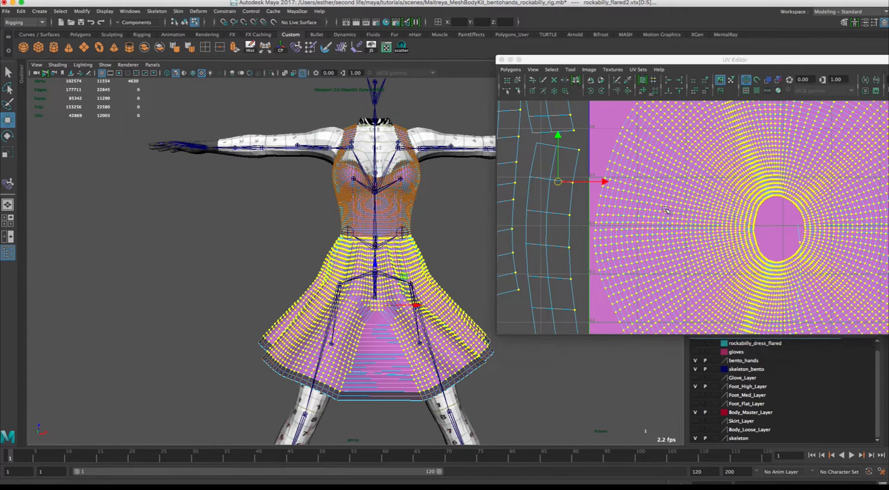
pyautogui.press('super+z')
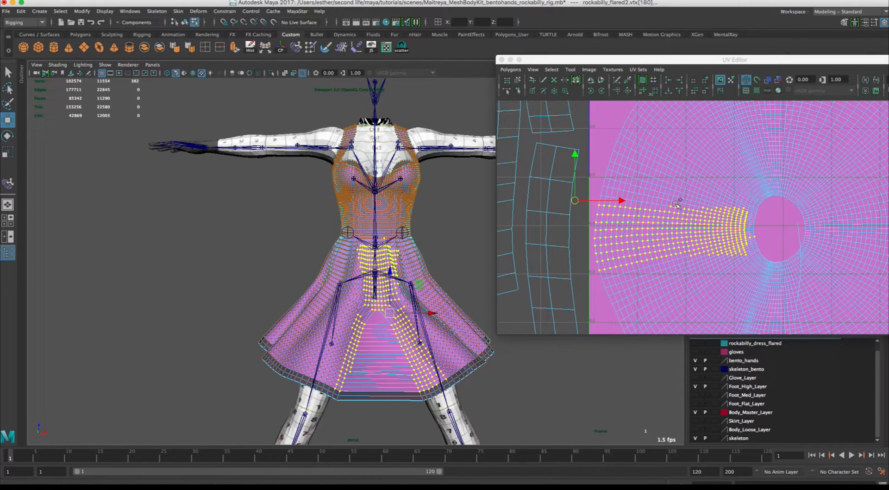
# - Complete the adjoining row of vertices on the right-leg side of the selection, out to the skirt's hem seam
pyautogui.keyDown('shift'); pyautogui.click(670, 203); pyautogui.keyUp('shift')
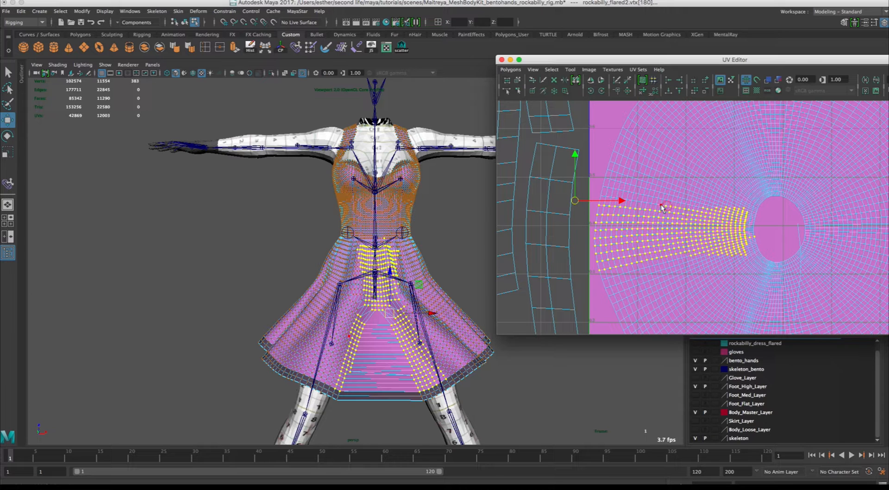
pyautogui.keyDown('shift'); pyautogui.click(655, 205); pyautogui.keyUp('shift')
pyautogui.rightClick(646, 204)
pyautogui.keyDown('alt'); pyautogui.moveTo(649, 197); pyautogui.dragTo(830, 277, button='right'); pyautogui.keyUp('alt')
pyautogui.keyDown('alt'); pyautogui.moveTo(703, 204); pyautogui.dragTo(767, 252, button='right'); pyautogui.keyUp('alt')
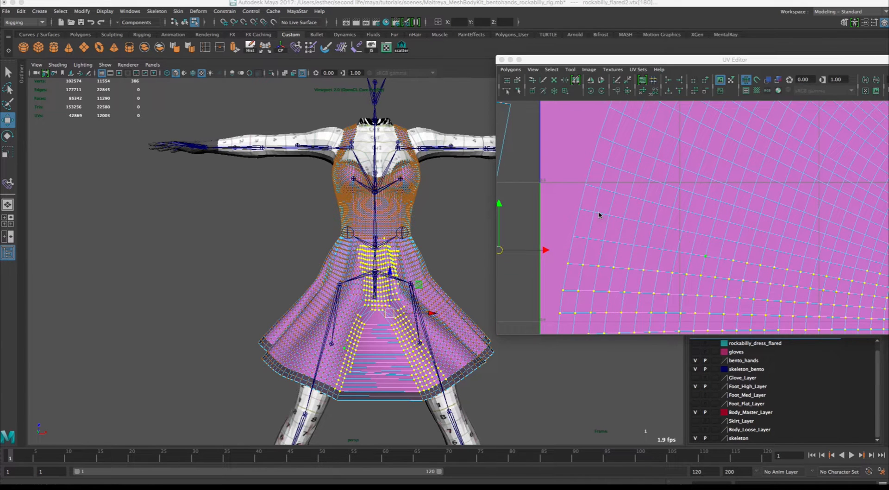
pyautogui.keyDown('alt'); pyautogui.moveTo(599, 215); pyautogui.dragTo(681, 255, button='right'); pyautogui.keyUp('alt')
pyautogui.keyDown('shift'); pyautogui.click(688, 257); pyautogui.keyUp('shift')
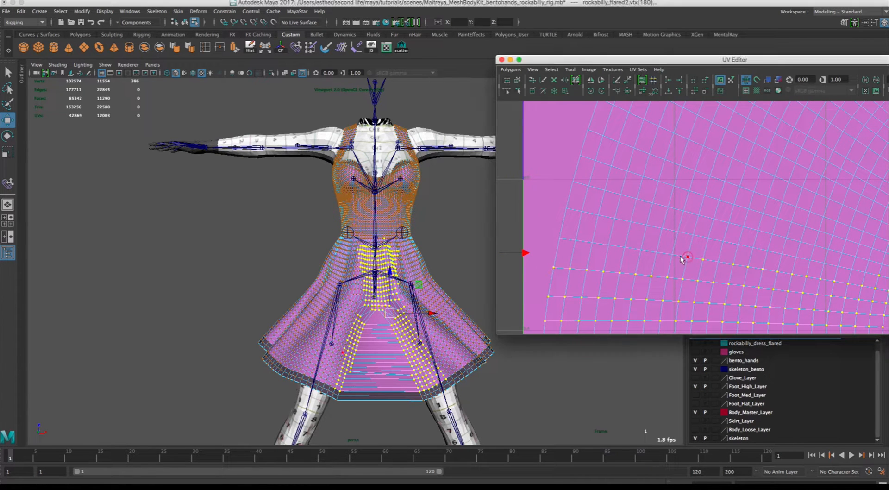
pyautogui.keyDown('shift'); pyautogui.click(671, 255); pyautogui.keyUp('shift')
pyautogui.keyDown('shift'); pyautogui.moveTo(657, 252); pyautogui.dragTo(550, 226); pyautogui.keyUp('shift')
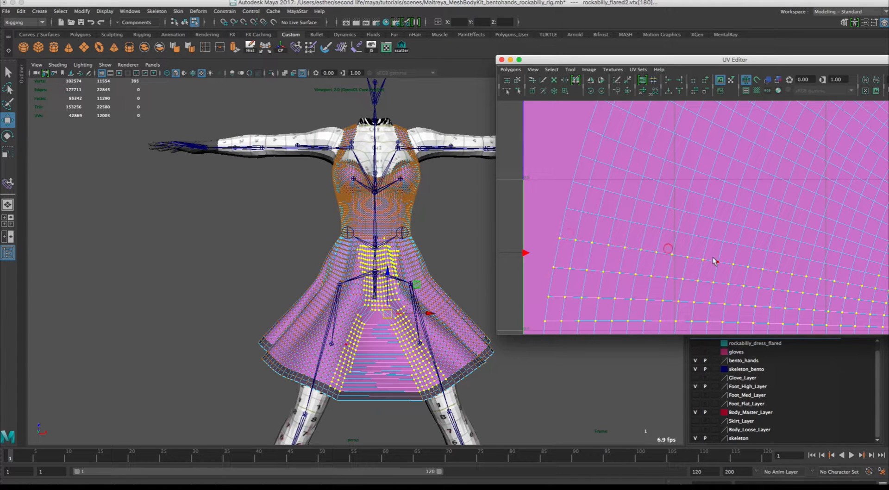
pyautogui.keyDown('shift'); pyautogui.click(816, 247); pyautogui.keyUp('shift')
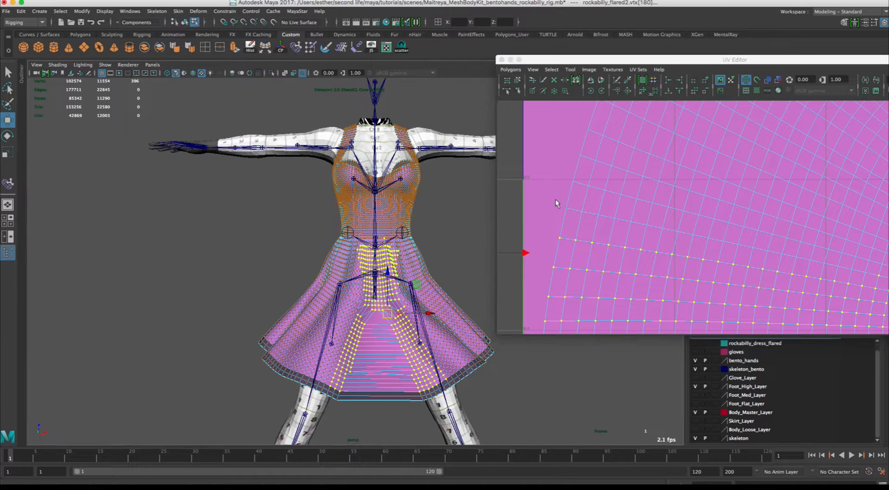
# - Add one more full vertex row on the right-leg side and remove the stray vertex outside it
pyautogui.keyDown('shift'); pyautogui.moveTo(556, 198); pyautogui.dragTo(642, 227); pyautogui.keyUp('shift')
pyautogui.keyDown('shift'); pyautogui.moveTo(700, 244); pyautogui.dragTo(864, 277); pyautogui.keyUp('shift')
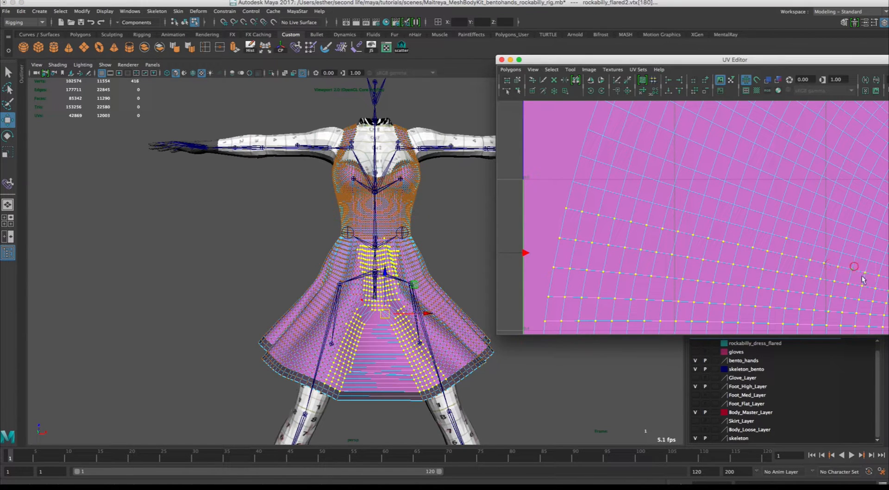
pyautogui.keyDown('ctrl'); pyautogui.moveTo(783, 227); pyautogui.dragTo(798, 240); pyautogui.keyUp('ctrl')
# - Deselect the vertices nearest the waist so that the selection starts at crotch level
pyautogui.keyDown('alt'); pyautogui.moveTo(870, 234); pyautogui.dragTo(834, 232, button='right'); pyautogui.keyUp('alt')
pyautogui.keyDown('alt'); pyautogui.moveTo(860, 254); pyautogui.dragTo(729, 177, button='middle'); pyautogui.keyUp('alt')
pyautogui.keyDown('alt'); pyautogui.moveTo(729, 179); pyautogui.dragTo(624, 142, button='right'); pyautogui.keyUp('alt')
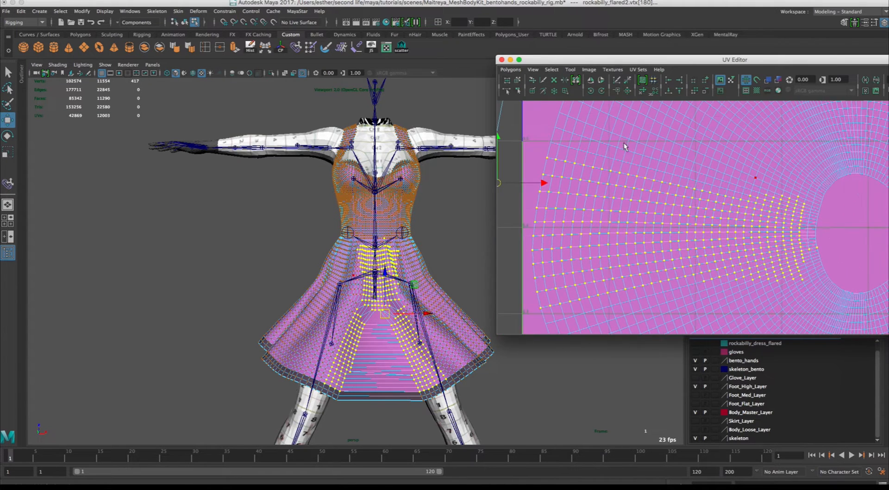
pyautogui.keyDown('ctrl'); pyautogui.moveTo(847, 284); pyautogui.dragTo(751, 156); pyautogui.keyUp('ctrl')
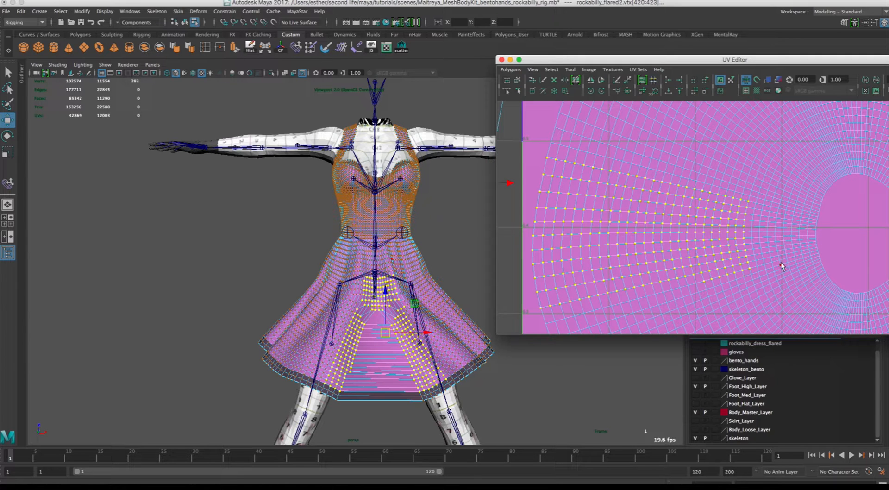
pyautogui.keyDown('ctrl'); pyautogui.moveTo(781, 283); pyautogui.dragTo(725, 180); pyautogui.keyUp('ctrl')
pyautogui.keyDown('ctrl'); pyautogui.moveTo(737, 271); pyautogui.dragTo(717, 214); pyautogui.keyUp('ctrl')
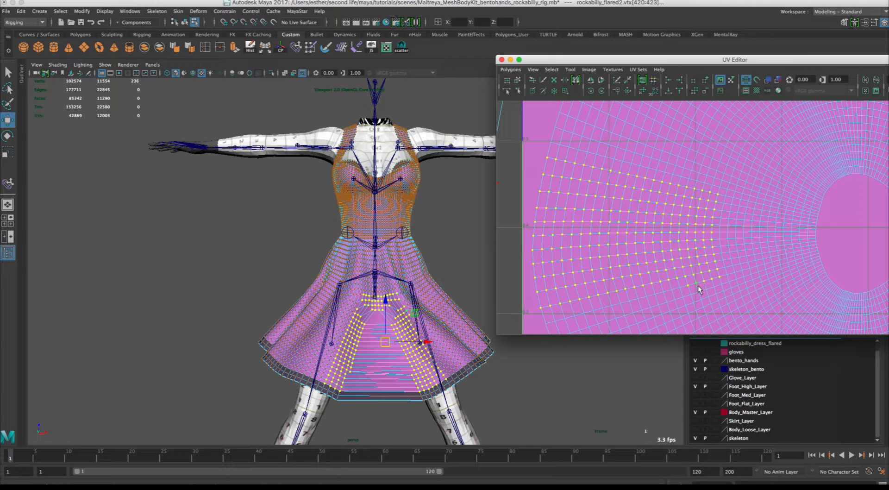
# - Widen the selection at its crotch end and deselect the rest of the outermost row on the left-leg side
pyautogui.moveTo(682, 175); pyautogui.dragTo(722, 191)
pyautogui.keyDown('ctrl'); pyautogui.moveTo(532, 313); pyautogui.dragTo(618, 288); pyautogui.keyUp('ctrl')
pyautogui.keyDown('ctrl'); pyautogui.moveTo(613, 302); pyautogui.dragTo(695, 282); pyautogui.keyUp('ctrl')
# - Add the front-centre hem band vertices to the selection through their separate UV shell outside the 0–1 square
pyautogui.moveTo(691, 56); pyautogui.dragTo(684, 38)
pyautogui.keyDown('alt'); pyautogui.moveTo(449, 350); pyautogui.dragTo(429, 332, button='right'); pyautogui.keyUp('alt')
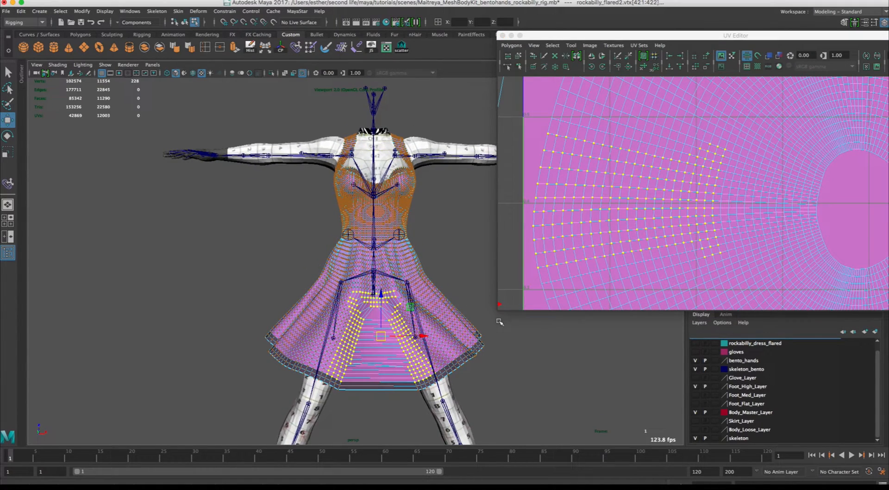
pyautogui.moveTo(496, 355)
pyautogui.keyDown('alt'); pyautogui.mouseDown()
pyautogui.moveTo(494, 370)
pyautogui.moveTo(493, 359)
pyautogui.mouseUp(); pyautogui.keyUp('alt')
pyautogui.keyDown('alt'); pyautogui.moveTo(665, 236); pyautogui.dragTo(482, 156, button='right'); pyautogui.keyUp('alt')
pyautogui.scroll(-5, 669, 226)
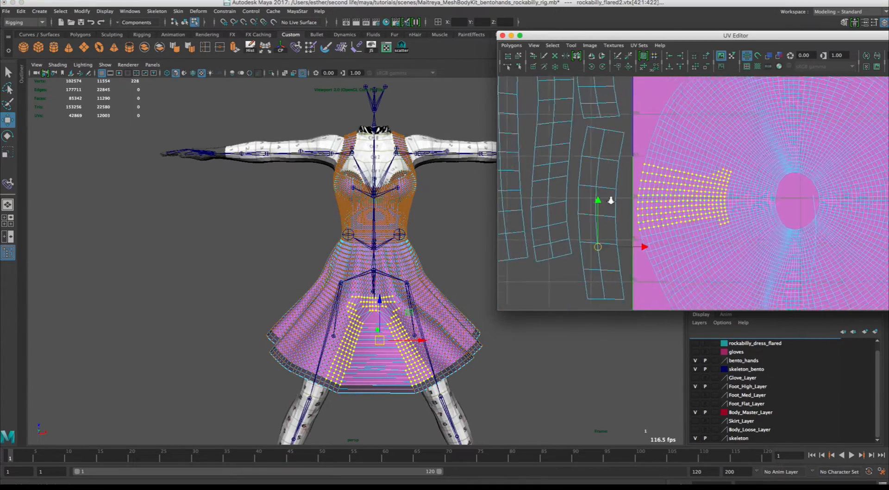
pyautogui.keyDown('alt'); pyautogui.moveTo(671, 220); pyautogui.dragTo(693, 229, button='middle'); pyautogui.keyUp('alt')
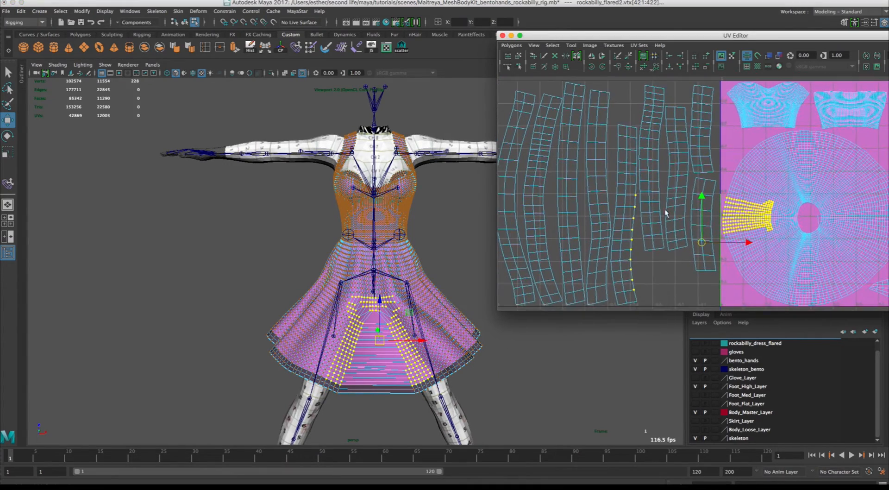
pyautogui.keyDown('alt'); pyautogui.moveTo(665, 213); pyautogui.dragTo(627, 199, button='right'); pyautogui.keyUp('alt')
pyautogui.keyDown('alt'); pyautogui.moveTo(627, 198); pyautogui.dragTo(617, 202, button='middle'); pyautogui.keyUp('alt')
pyautogui.keyDown('alt'); pyautogui.moveTo(617, 203); pyautogui.dragTo(599, 209, button='right'); pyautogui.keyUp('alt')
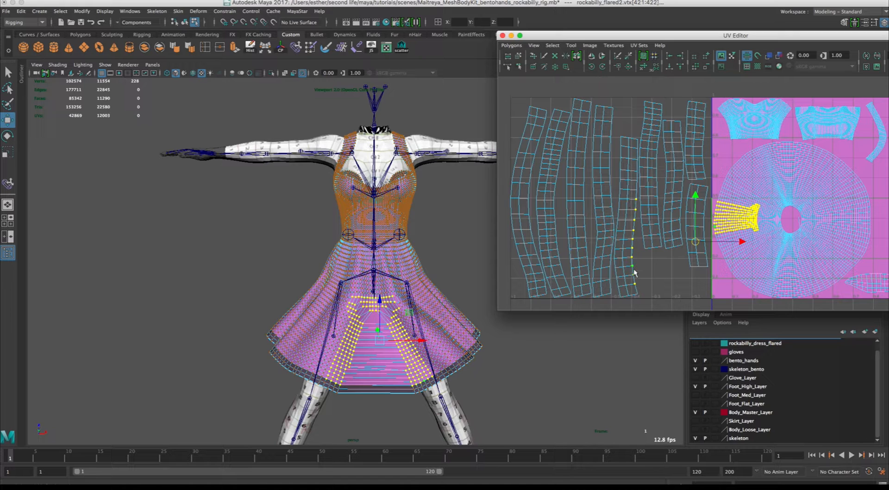
pyautogui.moveTo(629, 272); pyautogui.dragTo(605, 276, button='right')
pyautogui.keyDown('shift'); pyautogui.moveTo(614, 274); pyautogui.dragTo(624, 232); pyautogui.keyUp('shift')
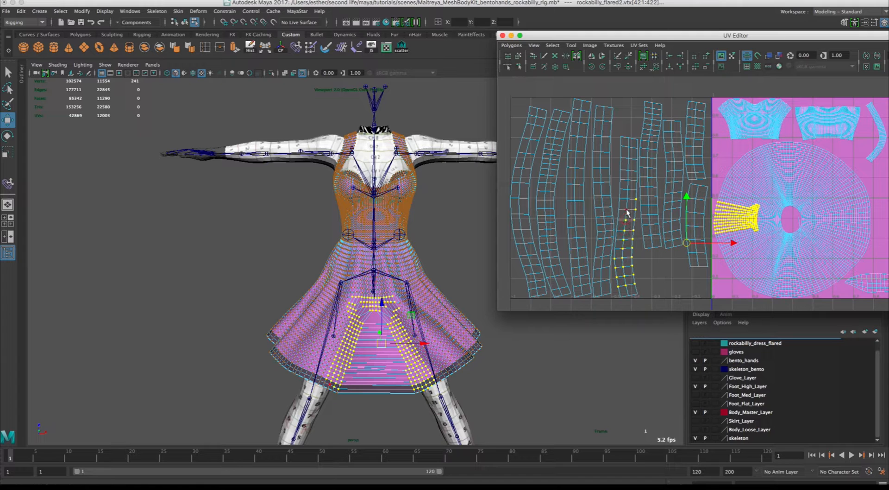
pyautogui.keyDown('shift'); pyautogui.click(626, 210); pyautogui.keyUp('shift')
pyautogui.keyDown('shift'); pyautogui.click(627, 200); pyautogui.keyUp('shift')
pyautogui.keyDown('shift'); pyautogui.click(620, 200); pyautogui.keyUp('shift')
pyautogui.keyDown('shift'); pyautogui.click(616, 242); pyautogui.keyUp('shift')
pyautogui.keyDown('shift'); pyautogui.click(615, 250); pyautogui.keyUp('shift')
# - Activate the Paint Skin Weights Tool on the dress and return to component mode with the front-centre vertices selected
pyautogui.keyDown('alt'); pyautogui.moveTo(505, 356); pyautogui.dragTo(523, 352); pyautogui.keyUp('alt')
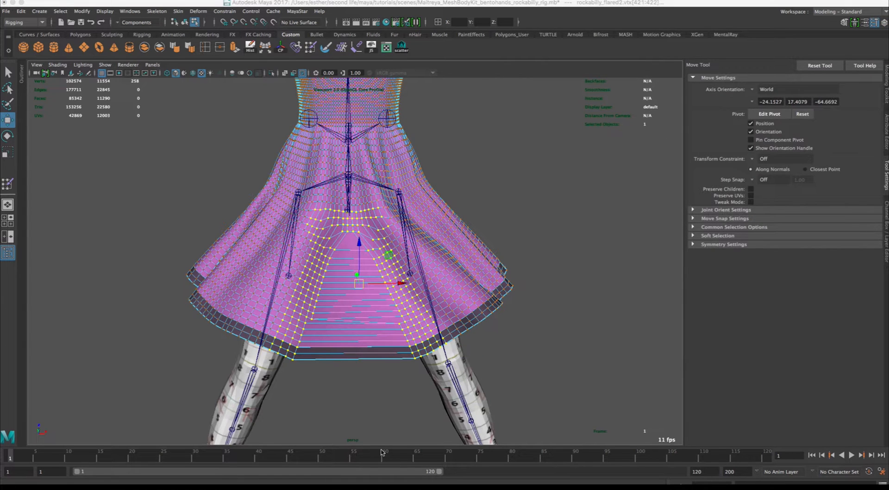
pyautogui.rightClick(366, 340)
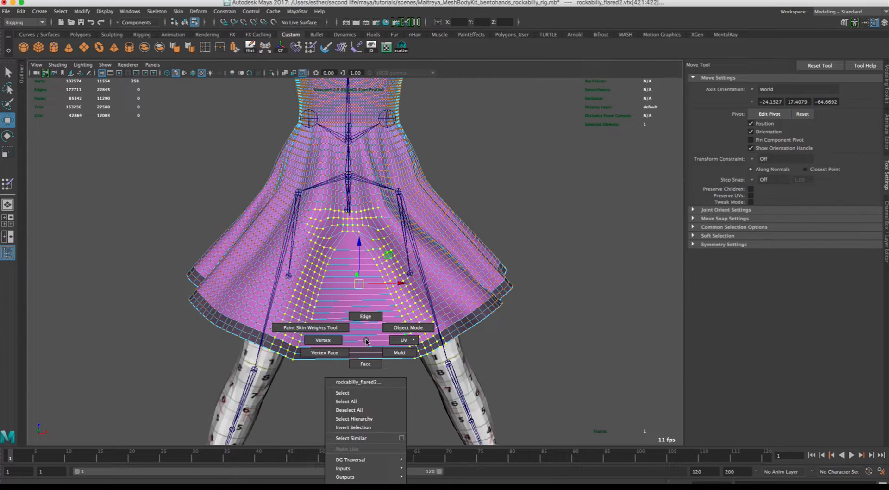
pyautogui.click(343, 328)
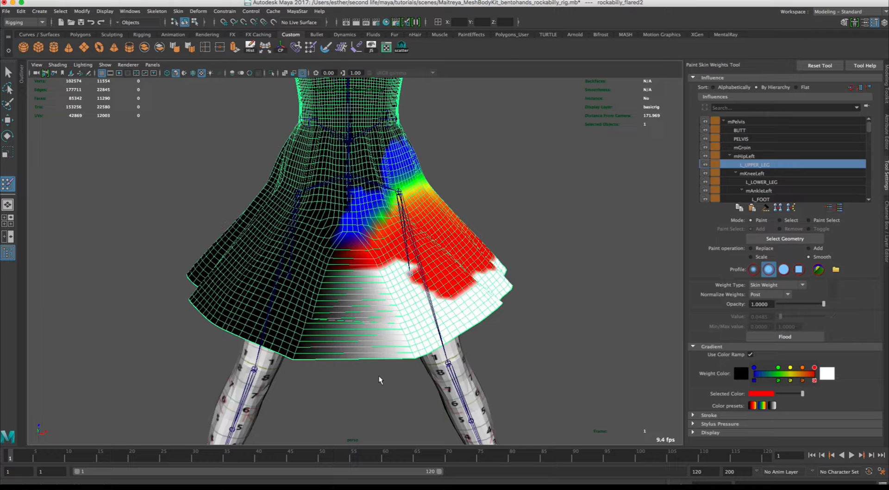
pyautogui.press('F8')
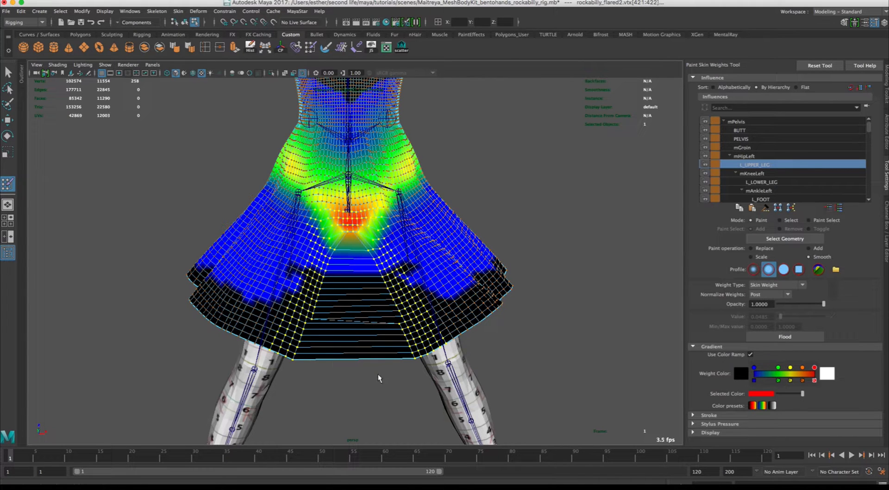
# - Flood the selected vertices with the Smooth operation for the mPelvis influence
pyautogui.rightClick(370, 273)
pyautogui.click(771, 121)
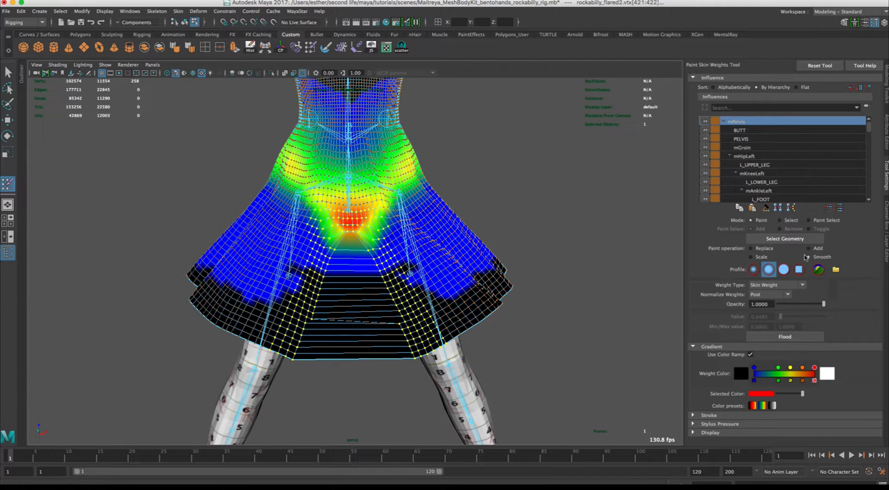
pyautogui.click(789, 338)
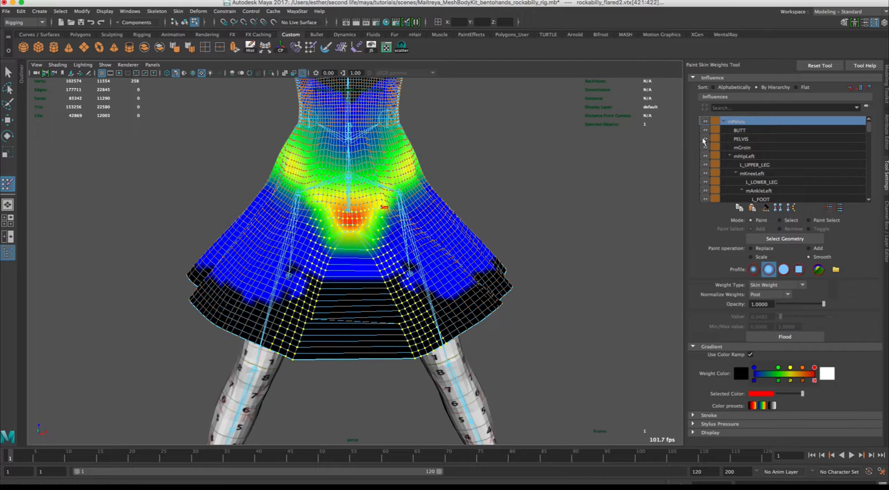
# - Flood the selected vertices repeatedly with Smooth for the L_UPPER_LEG influence to blend its weights across the skirt's front
pyautogui.click(772, 156)
pyautogui.click(778, 165)
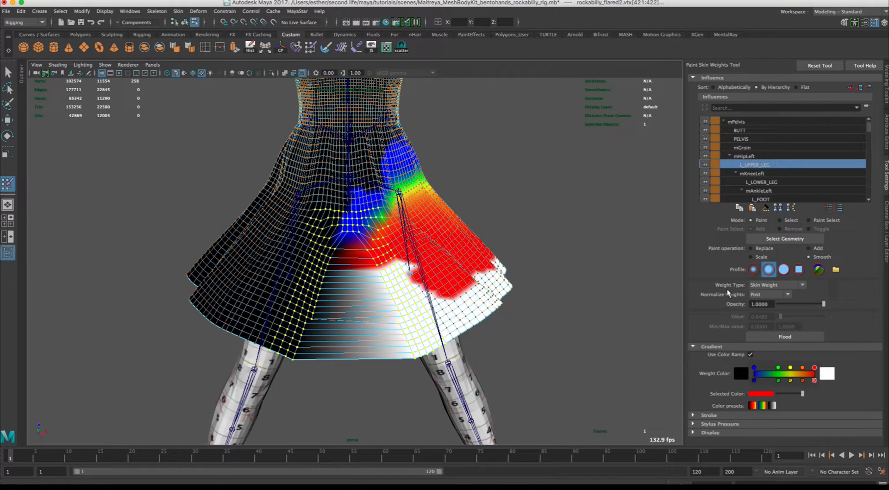
pyautogui.click(790, 338)
pyautogui.click(790, 338)
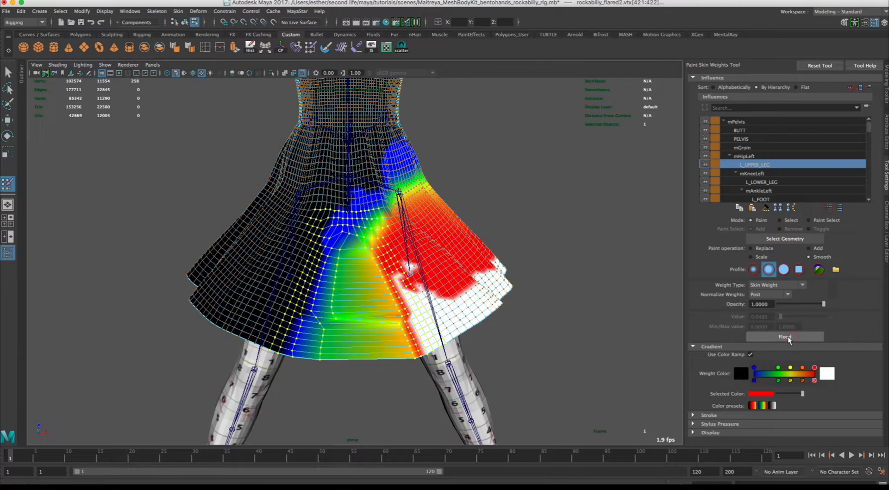
pyautogui.click(790, 338)
pyautogui.click(789, 338)
pyautogui.click(789, 338)
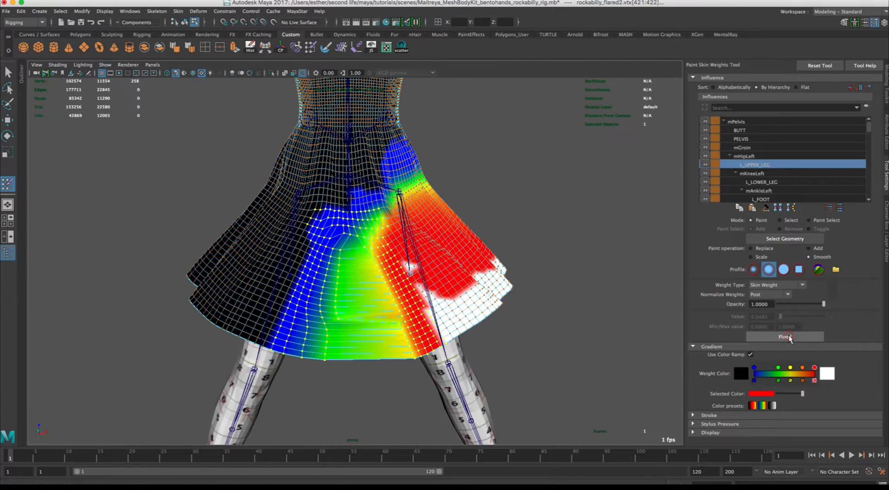
pyautogui.click(790, 338)
pyautogui.click(790, 339)
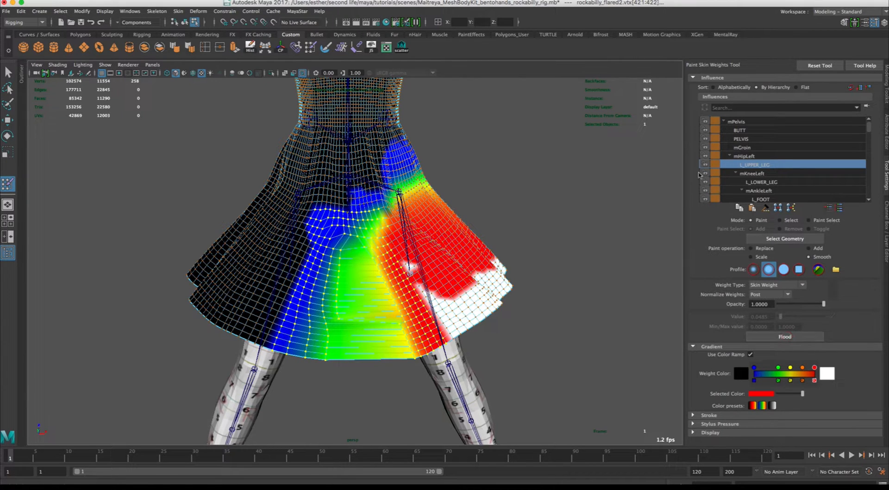
# - Check the mKneeLeft, L_LOWER_LEG and mAnkleLeft influences on the skirt and collapse the mKneeLeft branch
pyautogui.click(755, 173)
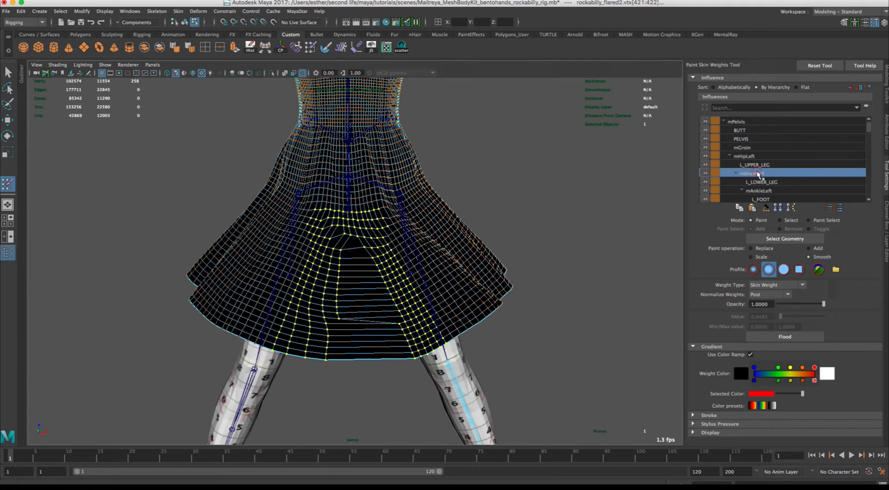
pyautogui.click(789, 183)
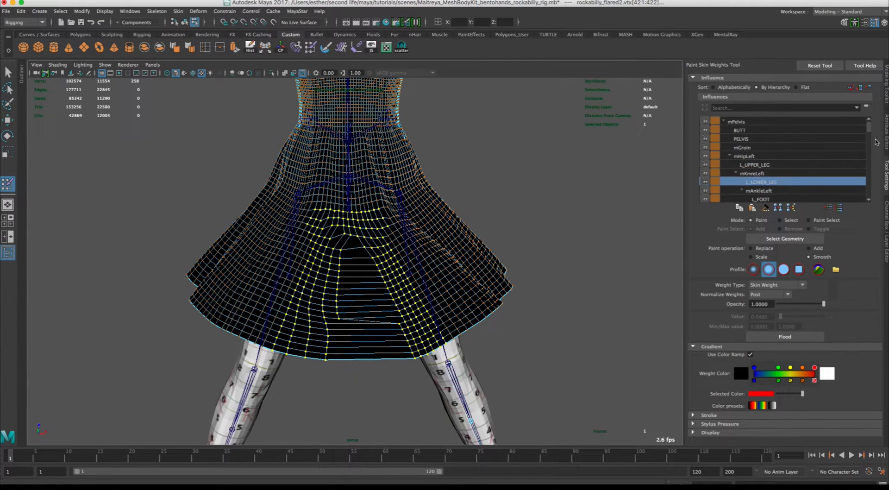
pyautogui.scroll(-2, 871, 133)
pyautogui.click(815, 143)
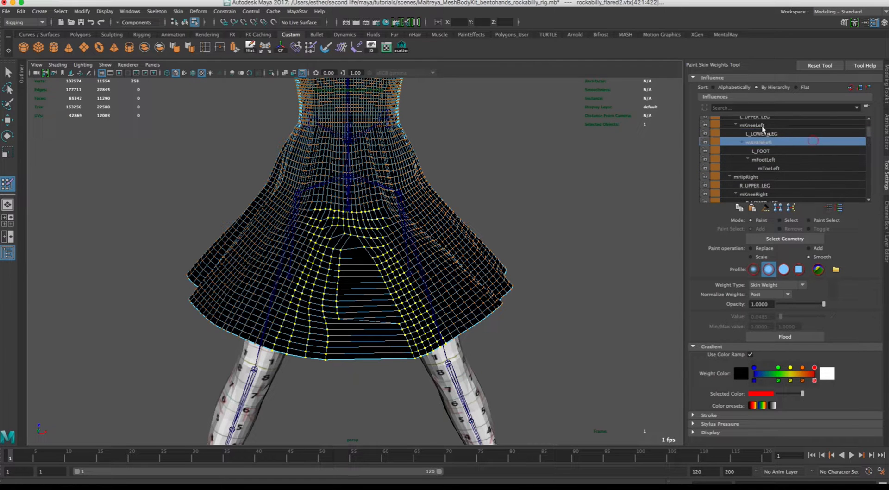
pyautogui.click(736, 125)
# - Flood the selected front-centre vertices repeatedly with Smooth for the R_UPPER_LEG influence
pyautogui.click(760, 142)
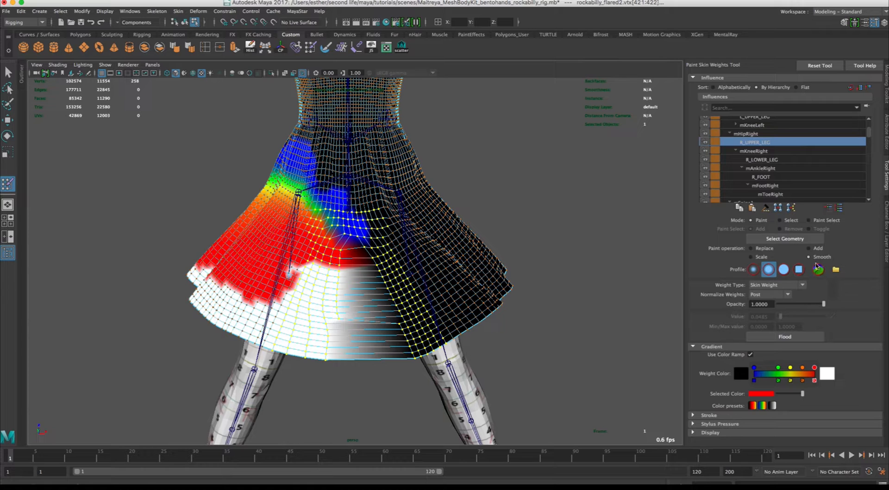
pyautogui.click(788, 338)
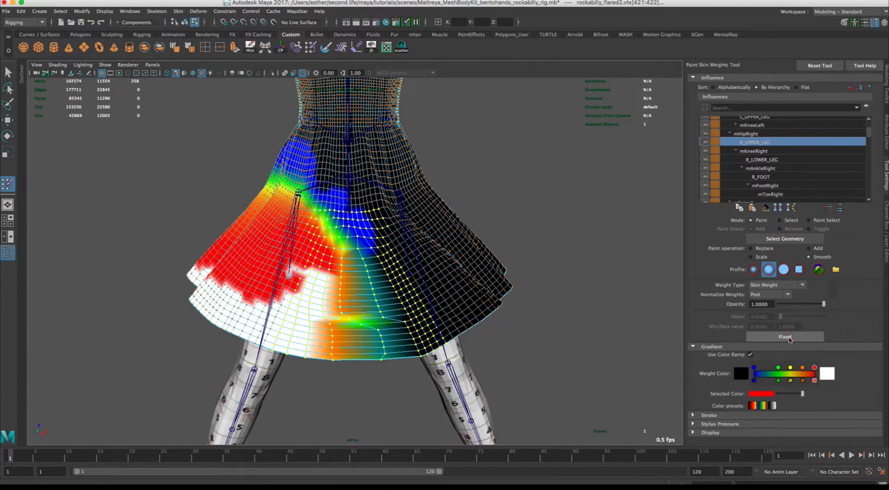
pyautogui.click(789, 338)
pyautogui.click(789, 339)
pyautogui.click(789, 339)
pyautogui.click(789, 340)
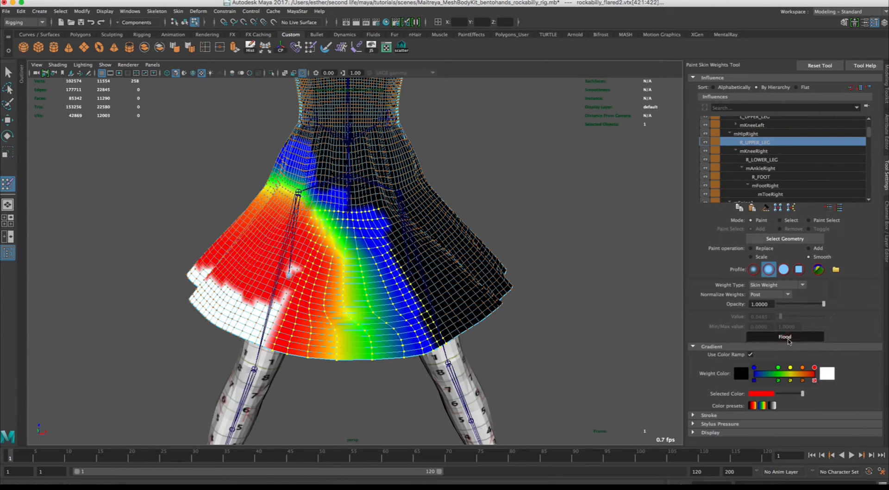
pyautogui.click(789, 340)
pyautogui.click(788, 340)
pyautogui.click(787, 340)
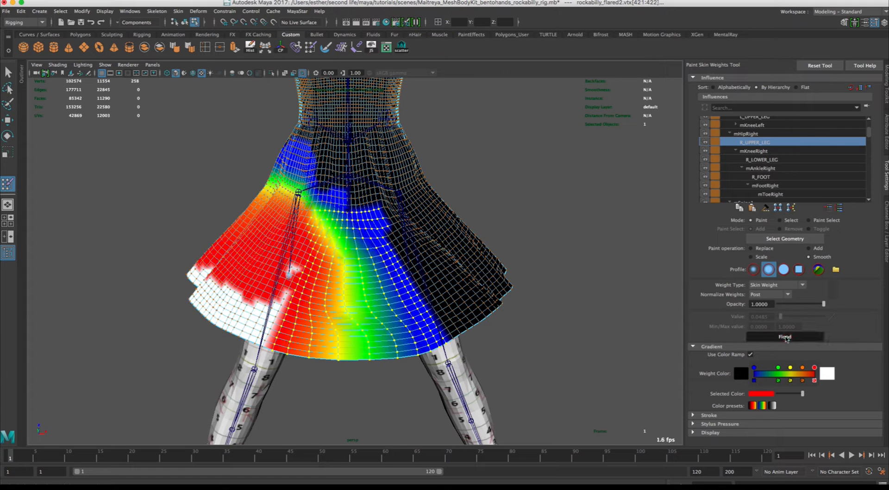
pyautogui.click(785, 340)
pyautogui.click(784, 339)
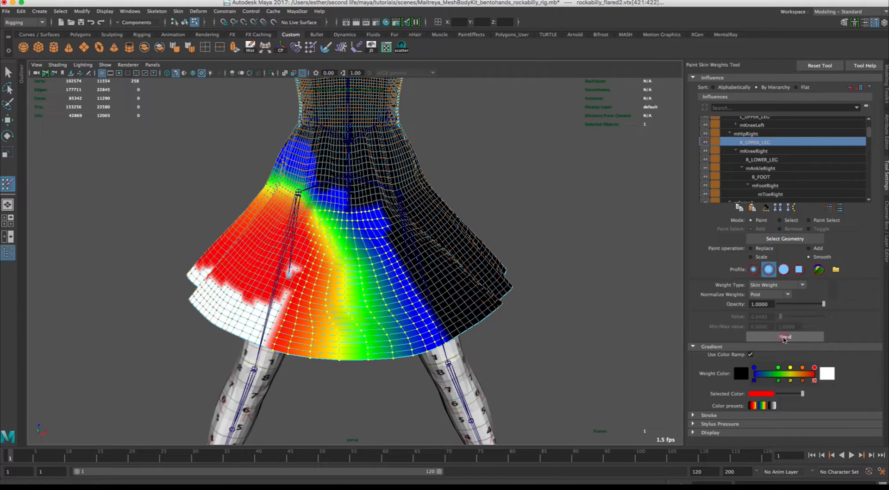
pyautogui.click(784, 339)
pyautogui.click(784, 339)
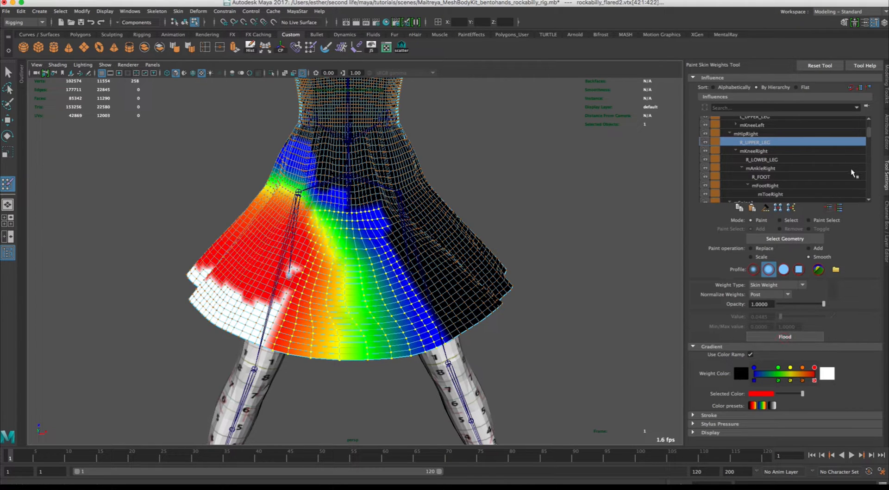
# - Return to the L_UPPER_LEG influence and flood the same vertices with Smooth several more times
pyautogui.moveTo(869, 136); pyautogui.dragTo(861, 132)
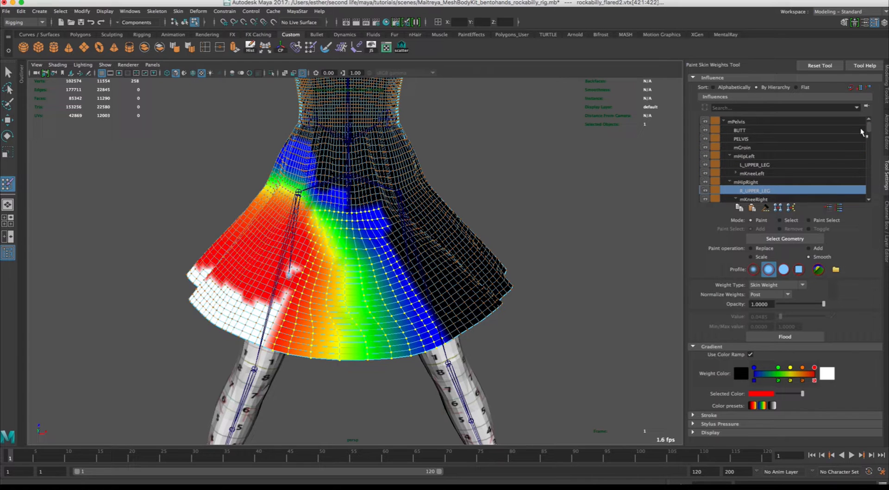
pyautogui.click(815, 165)
pyautogui.click(795, 338)
pyautogui.click(795, 338)
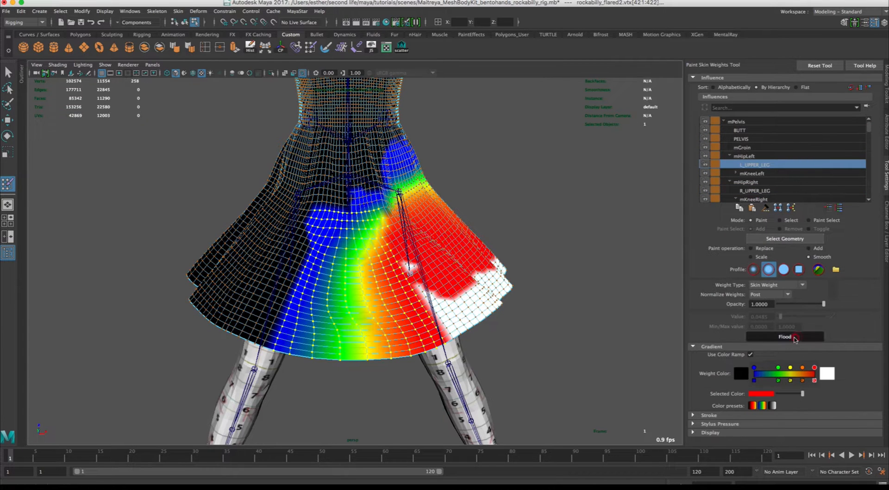
pyautogui.click(794, 340)
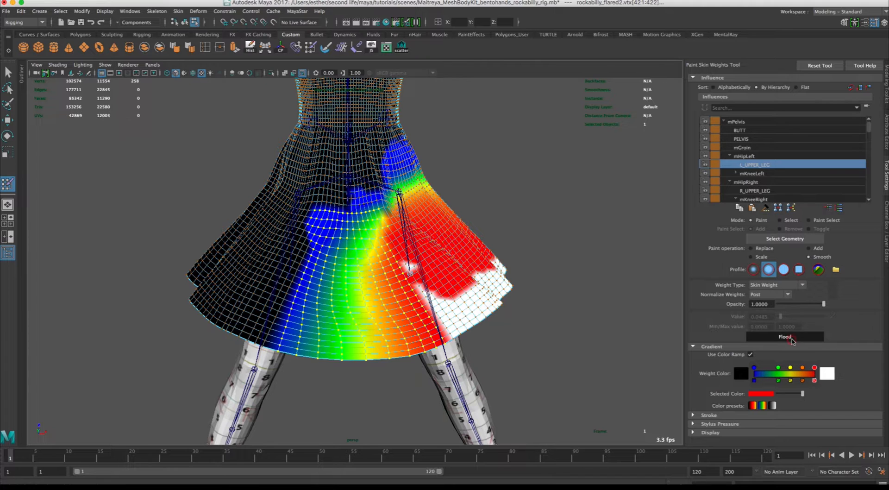
pyautogui.click(793, 340)
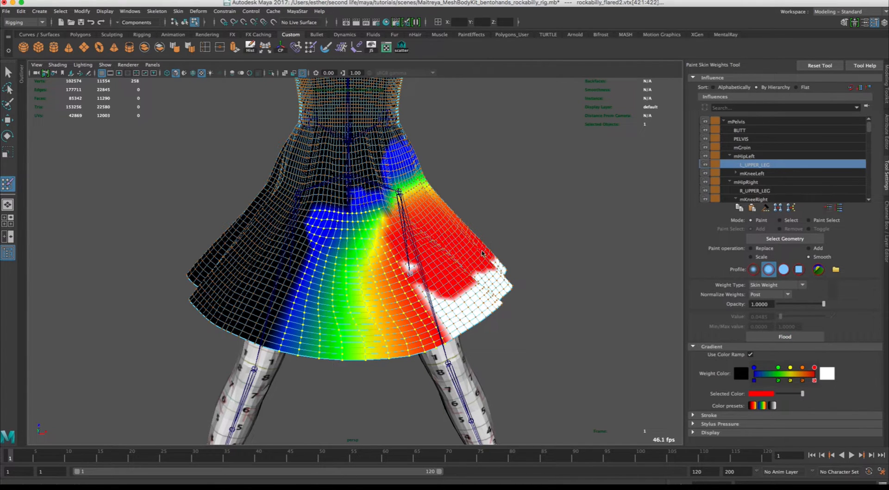
# - Return the dress to object mode, deselect it to view the skirt, and reopen the Paint Skin Weights Tool on it
pyautogui.moveTo(483, 251); pyautogui.dragTo(514, 239, button='right')
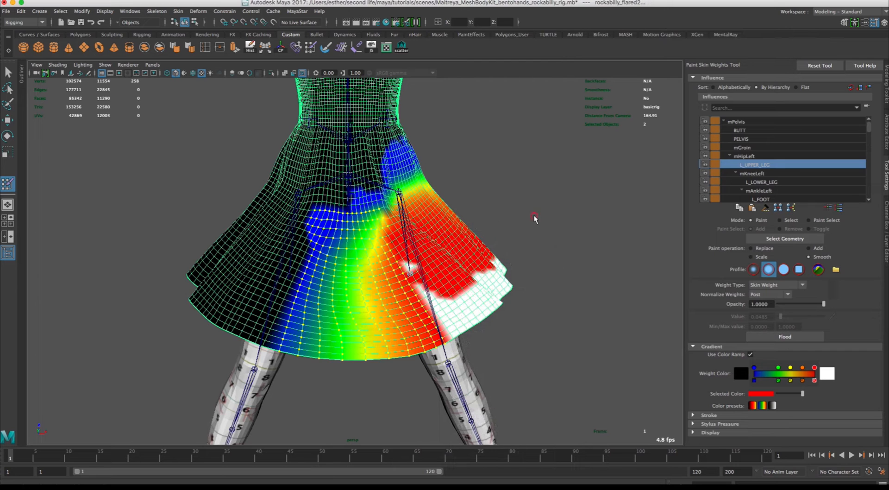
pyautogui.click(7, 119)
pyautogui.click(370, 378)
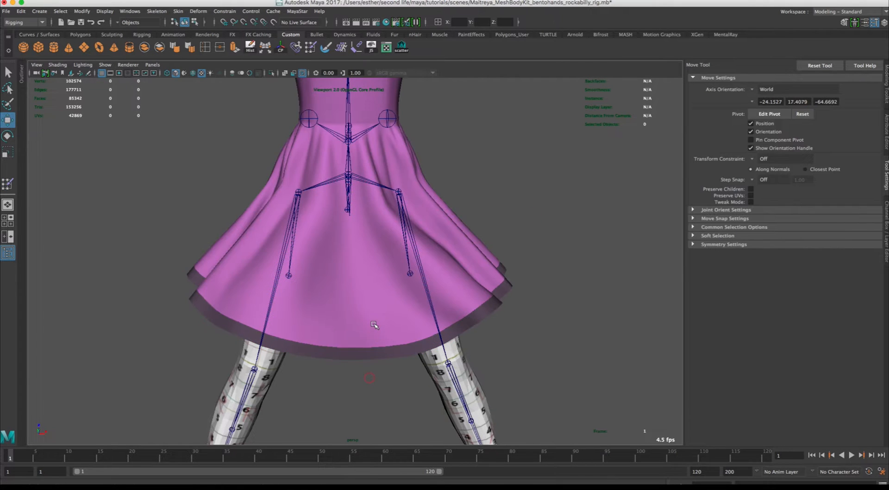
pyautogui.click(374, 326)
pyautogui.moveTo(378, 307); pyautogui.dragTo(349, 296, button='right')
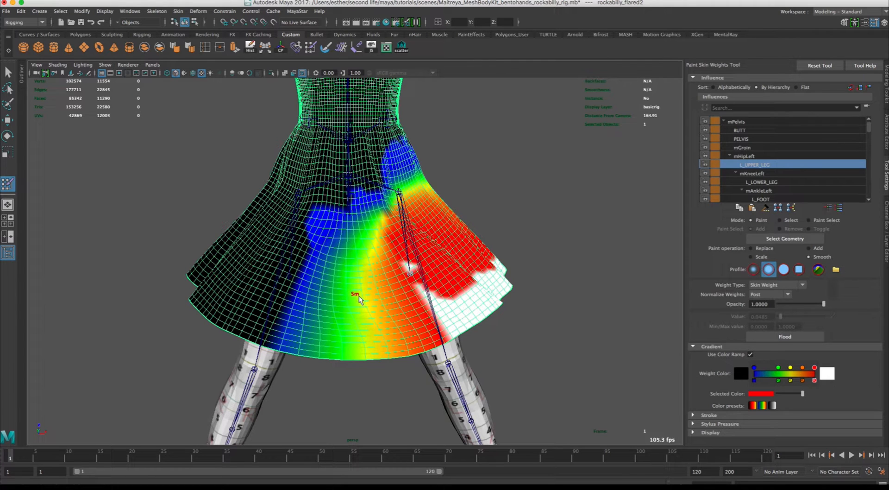
# - Brush Smooth strokes down the skirt's front centre for the L_UPPER_LEG influence
pyautogui.moveTo(357, 294); pyautogui.dragTo(363, 297)
pyautogui.moveTo(373, 239); pyautogui.dragTo(367, 310)
pyautogui.moveTo(368, 265); pyautogui.dragTo(351, 330)
pyautogui.moveTo(349, 281); pyautogui.dragTo(334, 328)
# - Review the mPelvis and L_UPPER_LEG weights, and brush a Smooth stroke down the front centre for R_UPPER_LEG
pyautogui.click(745, 122)
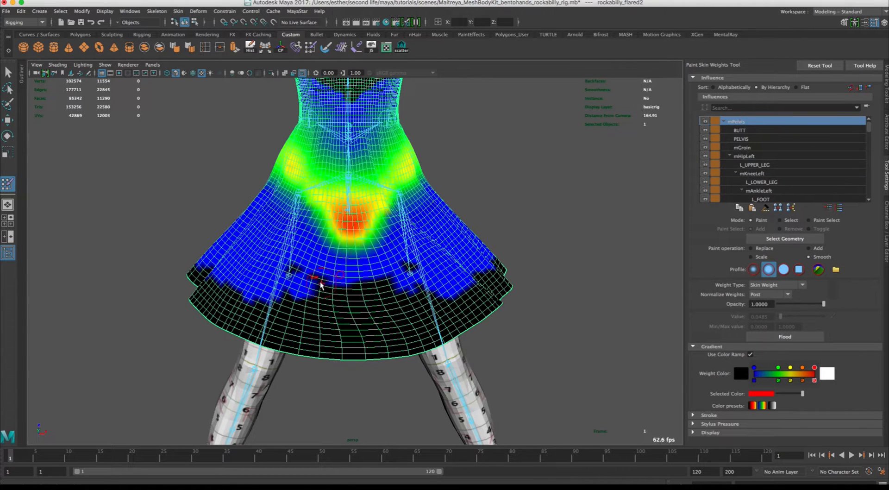
pyautogui.click(751, 165)
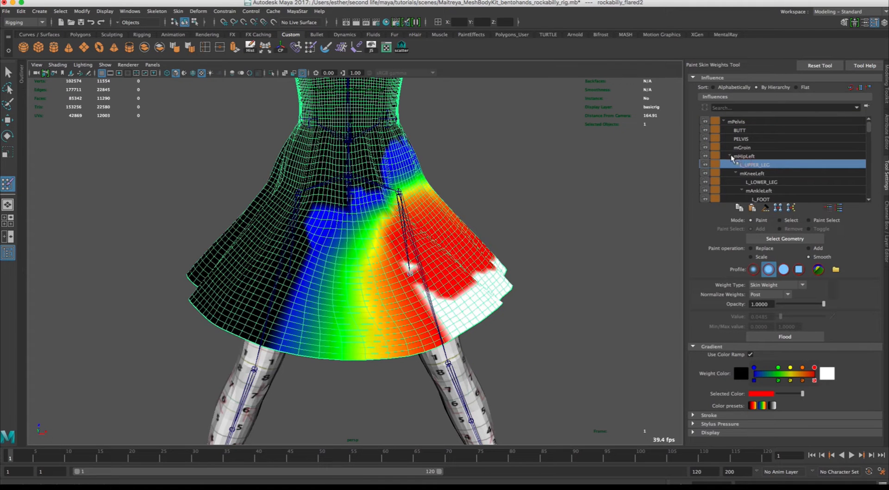
pyautogui.click(730, 156)
pyautogui.click(753, 174)
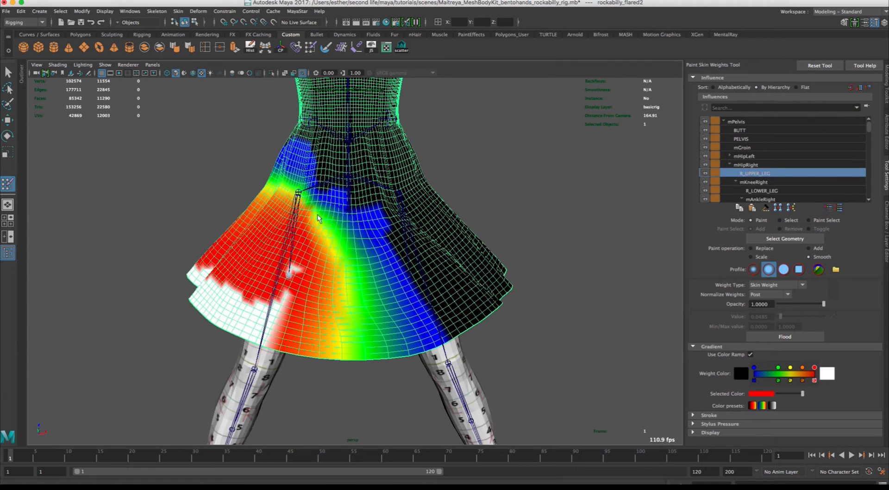
pyautogui.moveTo(343, 270); pyautogui.dragTo(352, 340)
# - Leave weight painting and set Rotate X to 0 on the mHipLeft and mHipRight joints to bring the legs together
pyautogui.click(8, 120)
pyautogui.click(598, 234)
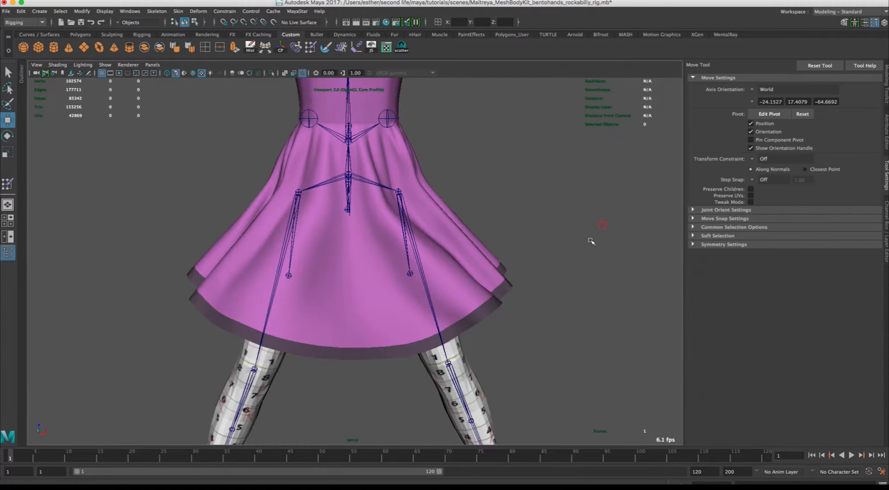
pyautogui.keyDown('alt'); pyautogui.moveTo(558, 260); pyautogui.dragTo(443, 201); pyautogui.keyUp('alt')
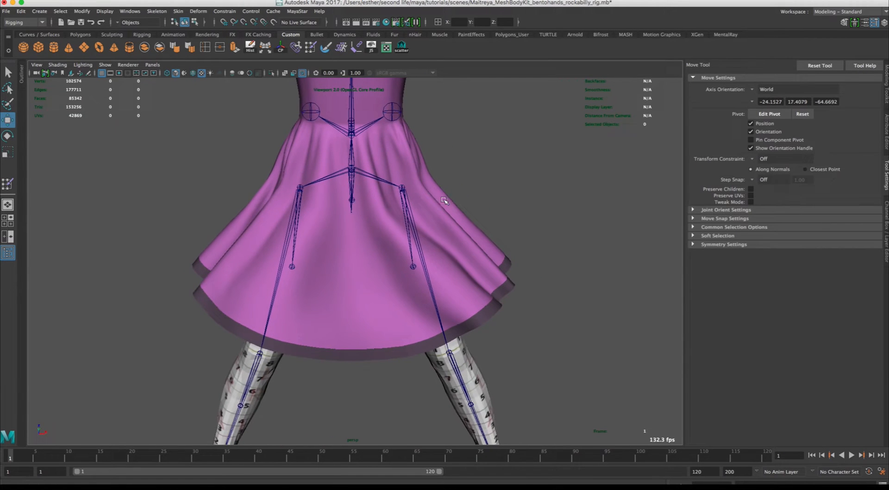
pyautogui.click(402, 187)
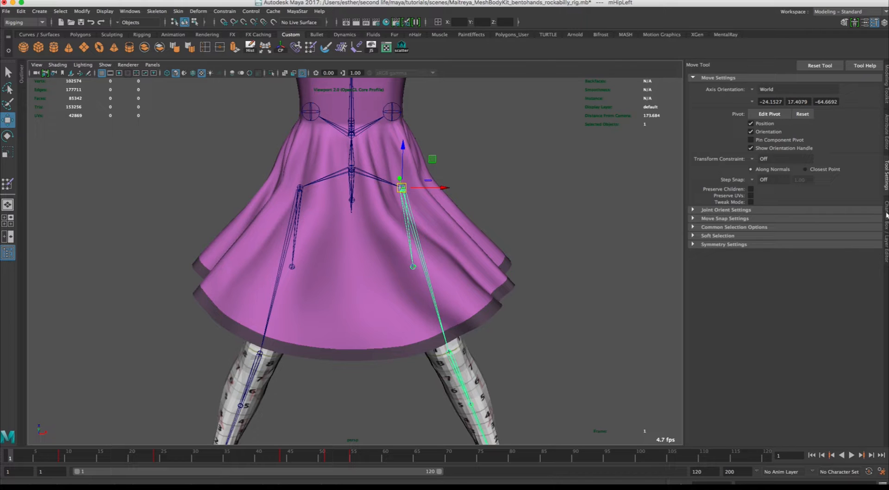
pyautogui.click(886, 214)
pyautogui.click(866, 101)
pyautogui.write('0')
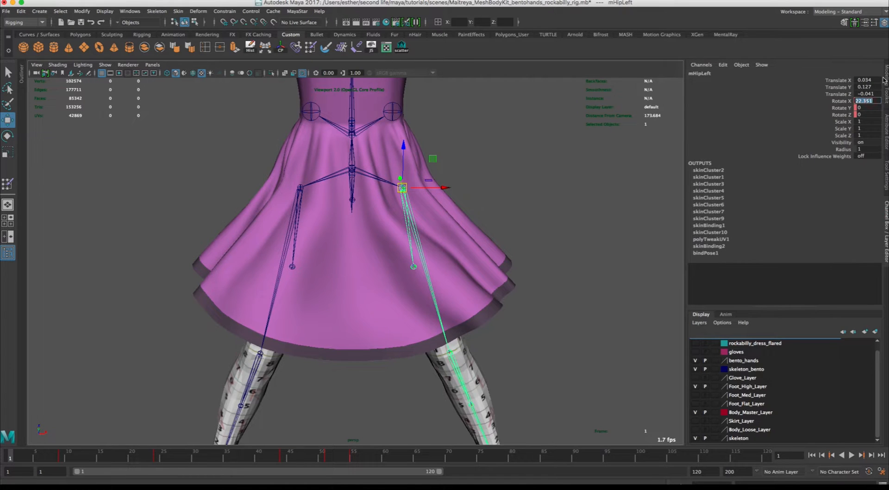
pyautogui.press('Return')
pyautogui.click(298, 187)
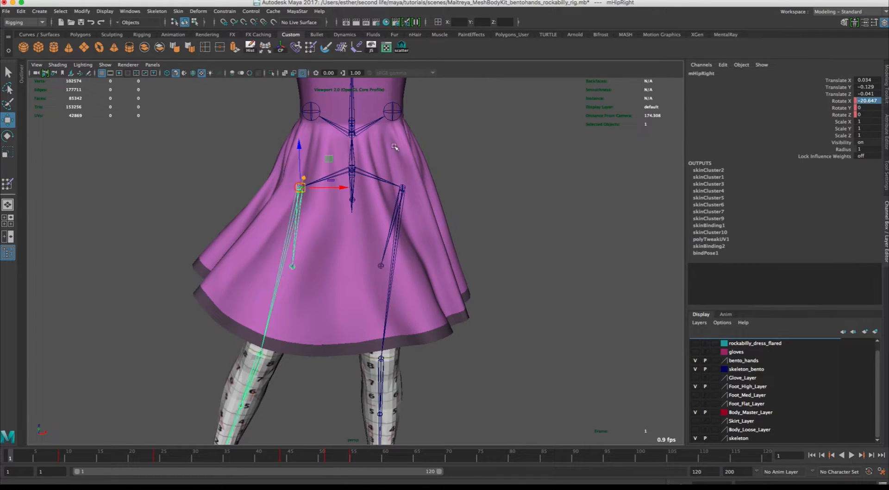
pyautogui.write('0')
pyautogui.press('Return')
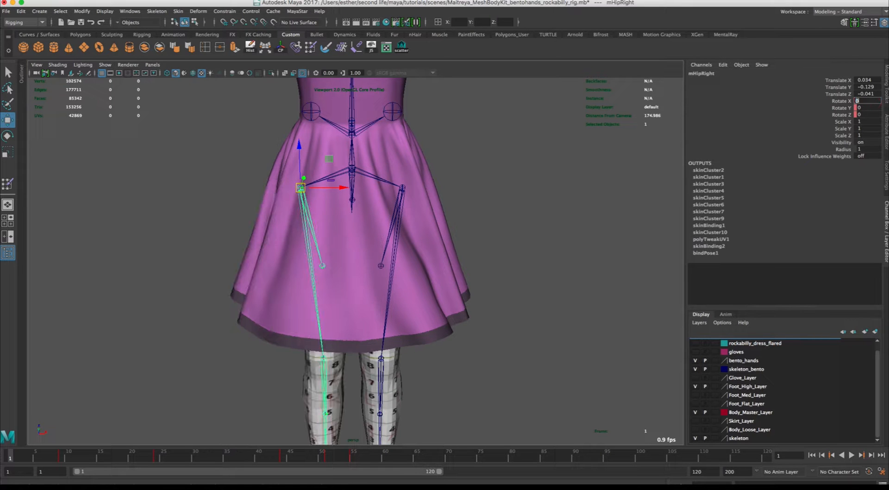
# - Test the skirt by rotating mHipLeft forward to about -45.8 in Rotate Y, inspect it from several angles, and undo the rotation
pyautogui.keyDown('alt'); pyautogui.moveTo(535, 218); pyautogui.dragTo(449, 208); pyautogui.keyUp('alt')
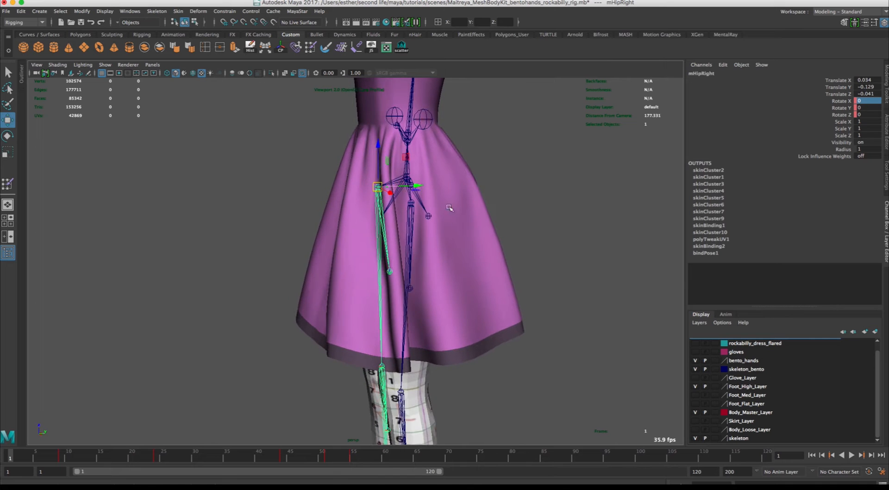
pyautogui.click(411, 203)
pyautogui.press('e')
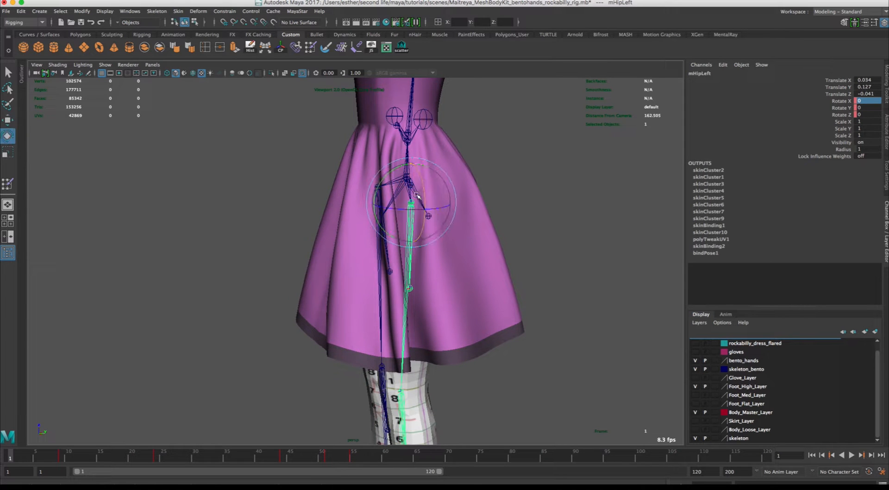
pyautogui.moveTo(409, 166); pyautogui.dragTo(408, 187)
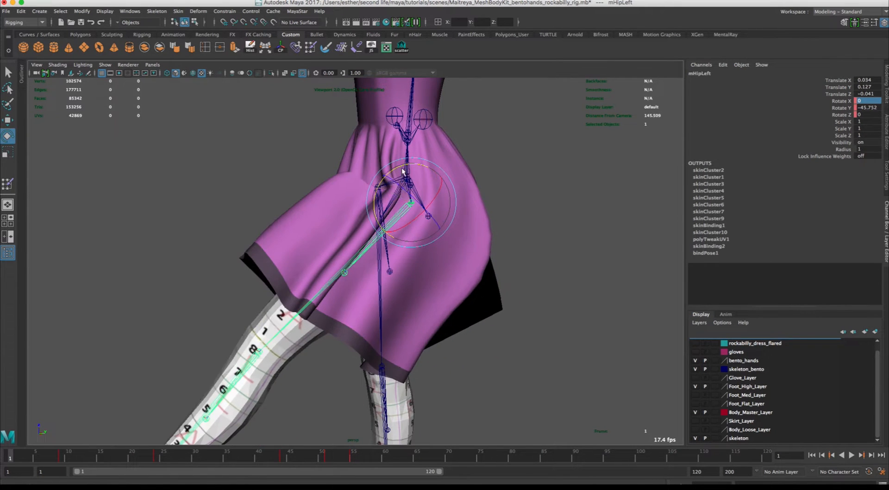
pyautogui.moveTo(500, 211)
pyautogui.keyDown('alt'); pyautogui.mouseDown()
pyautogui.moveTo(652, 213)
pyautogui.moveTo(501, 228)
pyautogui.mouseUp(); pyautogui.keyUp('alt')
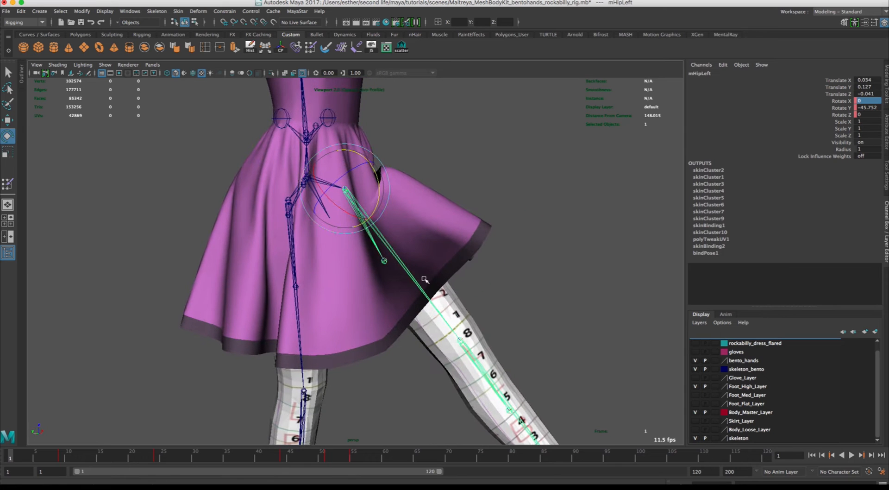
pyautogui.keyDown('alt'); pyautogui.moveTo(432, 218); pyautogui.dragTo(471, 178); pyautogui.keyUp('alt')
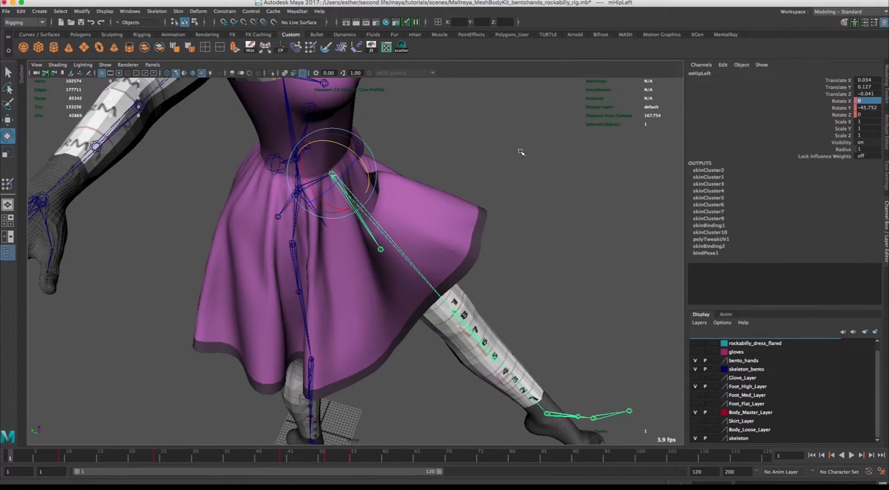
pyautogui.keyDown('alt'); pyautogui.moveTo(521, 151); pyautogui.dragTo(471, 121); pyautogui.keyUp('alt')
pyautogui.press('super+z')
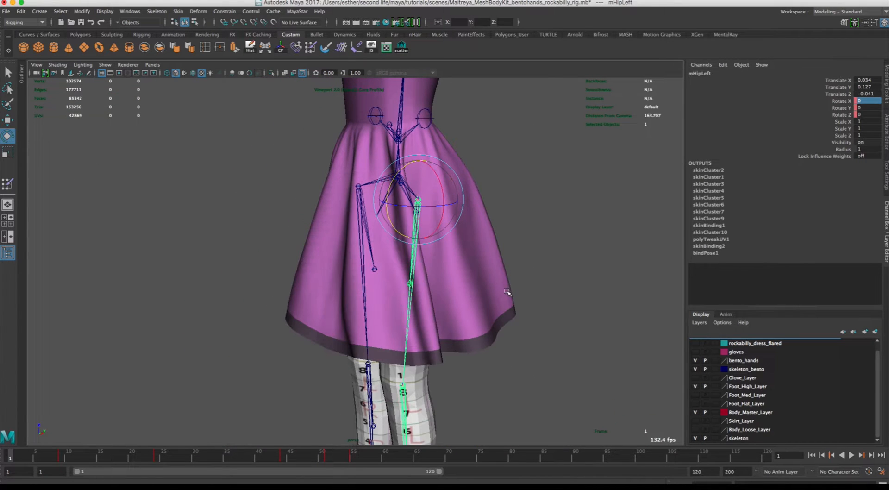
# - Rotate the mHipLeft joint forward to about -70.6 in Rotate Y and inspect the skirt's deformation from both sides
pyautogui.click(507, 292)
pyautogui.keyDown('alt'); pyautogui.moveTo(511, 214); pyautogui.dragTo(499, 215); pyautogui.keyUp('alt')
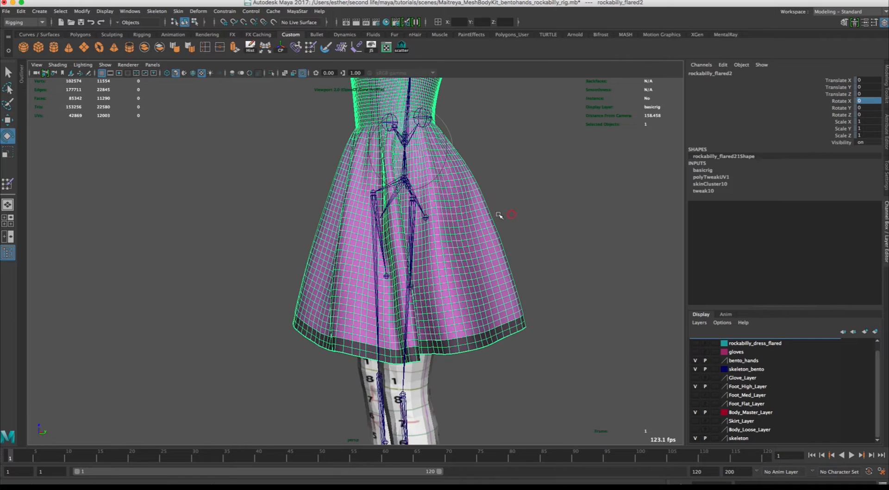
pyautogui.click(415, 193)
pyautogui.moveTo(394, 185); pyautogui.dragTo(406, 145)
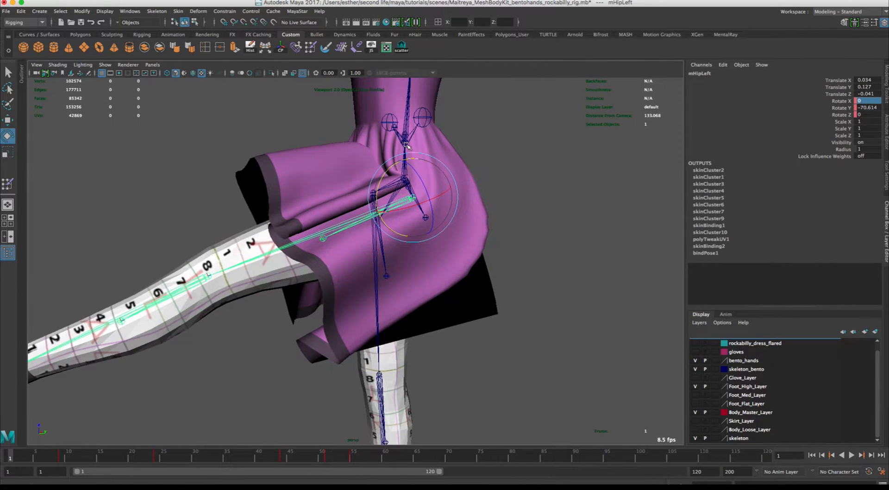
pyautogui.keyDown('alt'); pyautogui.moveTo(517, 198); pyautogui.dragTo(487, 209); pyautogui.keyUp('alt')
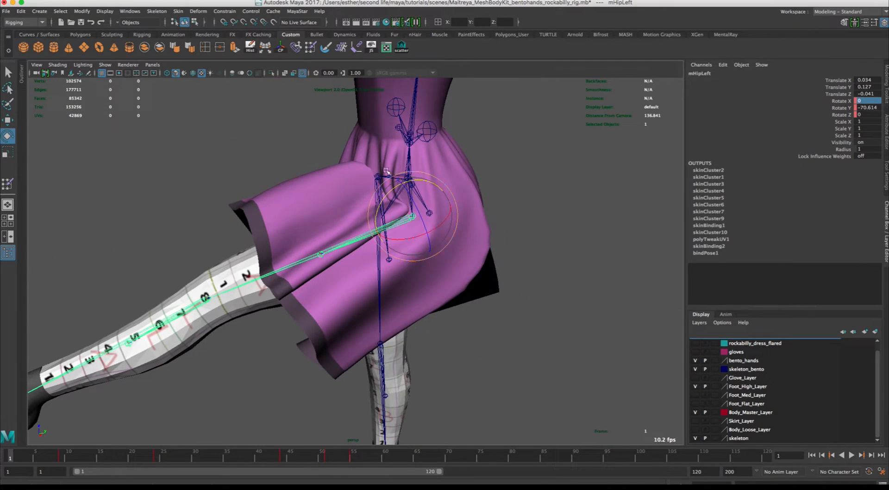
pyautogui.keyDown('alt'); pyautogui.moveTo(529, 204); pyautogui.dragTo(669, 194); pyautogui.keyUp('alt')
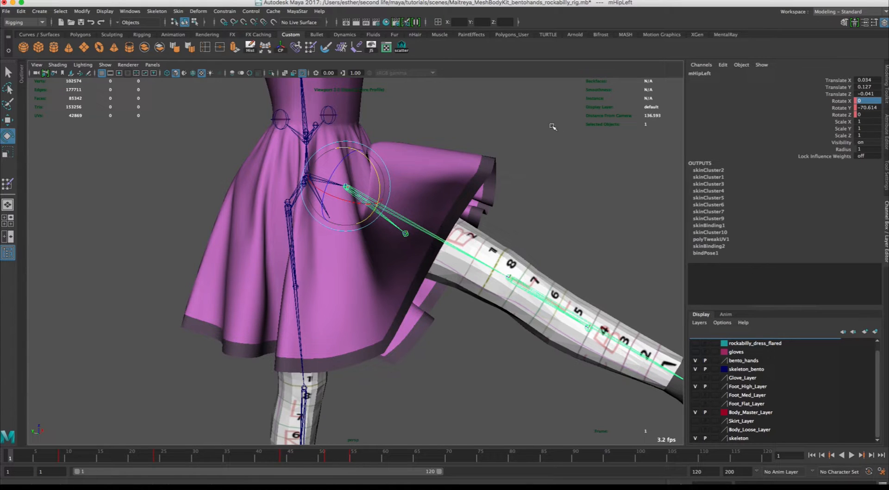
# - Open the dress for skin weight painting and inspect the L_UPPER_LEG weights with the left leg raised
pyautogui.keyDown('alt'); pyautogui.moveTo(458, 161); pyautogui.dragTo(478, 218); pyautogui.keyUp('alt')
pyautogui.click(478, 218)
pyautogui.moveTo(523, 170); pyautogui.dragTo(502, 158, button='right')
pyautogui.keyDown('alt'); pyautogui.moveTo(501, 165); pyautogui.dragTo(546, 147); pyautogui.keyUp('alt')
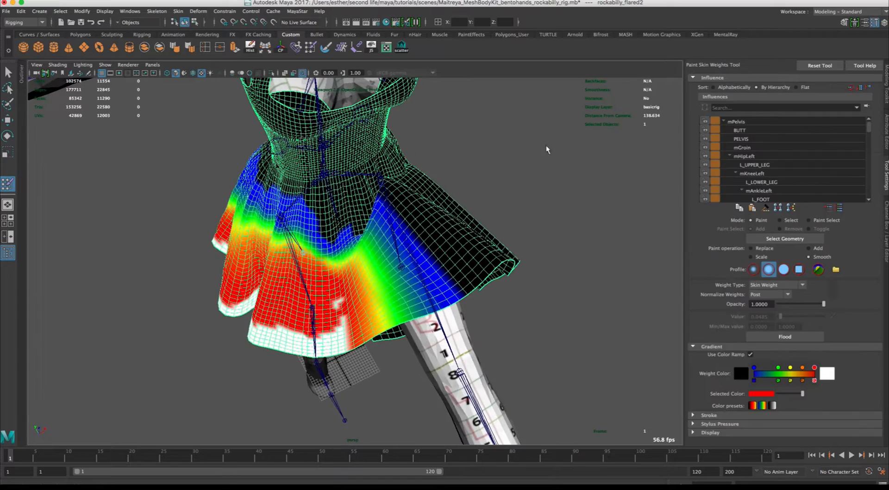
pyautogui.click(764, 165)
pyautogui.keyDown('alt'); pyautogui.moveTo(526, 176); pyautogui.dragTo(365, 178); pyautogui.keyUp('alt')
# - Leave weight painting and lower the left leg by rotating mHipLeft back to about -32.2 in Rotate Y
pyautogui.click(7, 119)
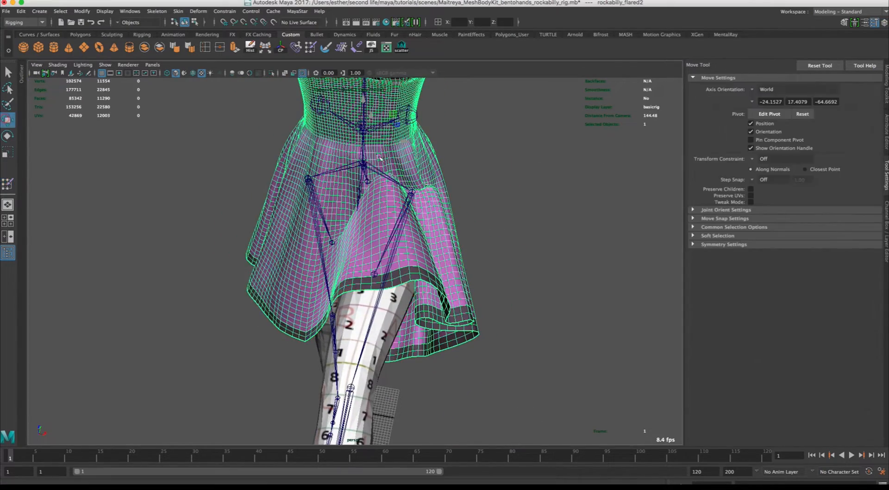
pyautogui.click(413, 191)
pyautogui.press('e')
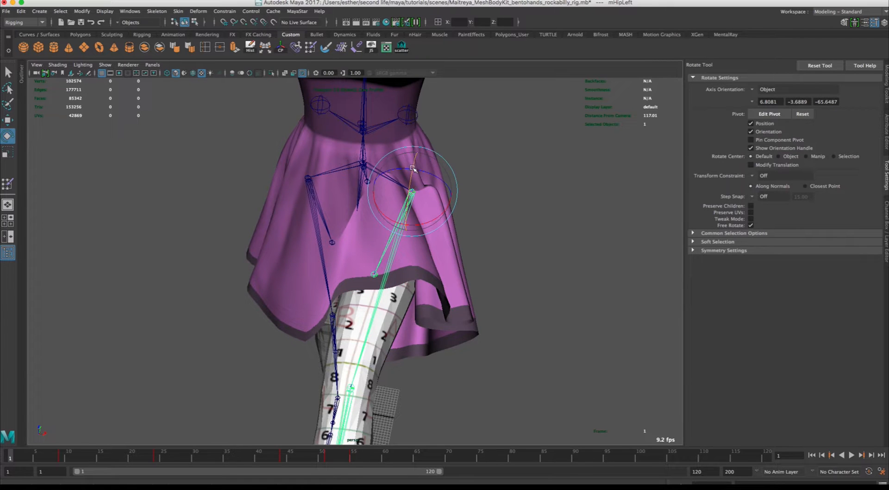
pyautogui.moveTo(412, 168); pyautogui.dragTo(410, 196)
# - Return to painting skin weights on the dress and examine the L_UPPER_LEG, mHipLeft, mGroin and PELVIS weights around the left hip
pyautogui.click(443, 257)
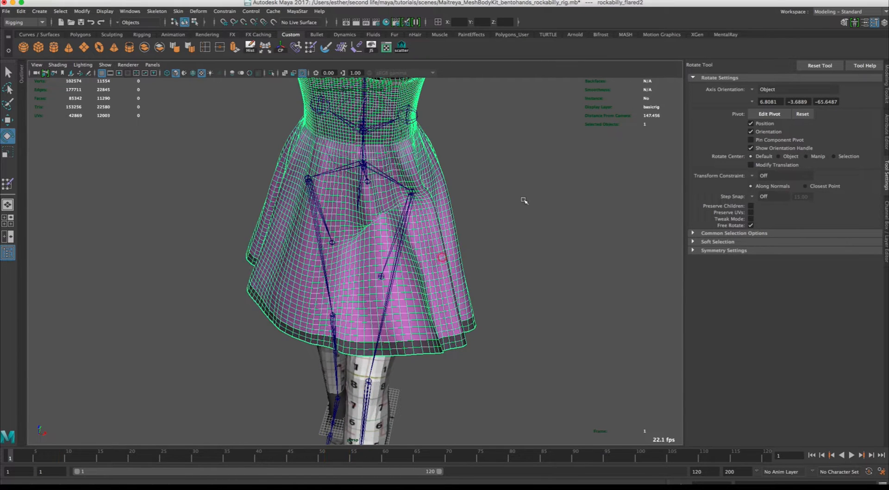
pyautogui.moveTo(539, 195); pyautogui.dragTo(509, 181, button='right')
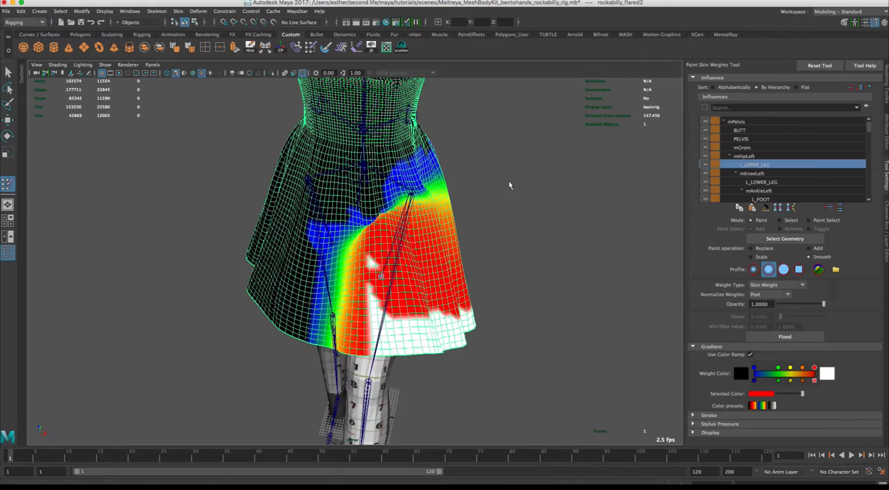
pyautogui.keyDown('alt'); pyautogui.moveTo(527, 204); pyautogui.dragTo(588, 196); pyautogui.keyUp('alt')
pyautogui.scroll(4, 571, 202)
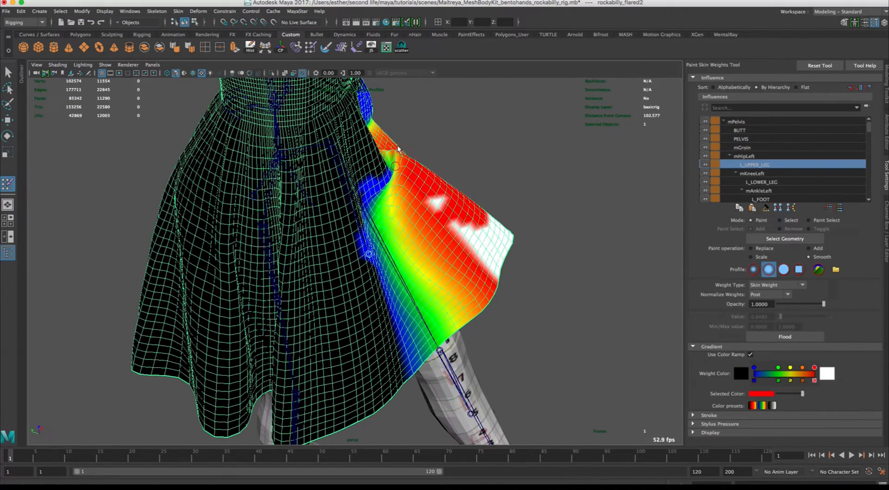
pyautogui.moveTo(401, 163)
pyautogui.keyDown('alt'); pyautogui.mouseDown()
pyautogui.moveTo(462, 137)
pyautogui.moveTo(483, 155)
pyautogui.moveTo(388, 169)
pyautogui.mouseUp(); pyautogui.keyUp('alt')
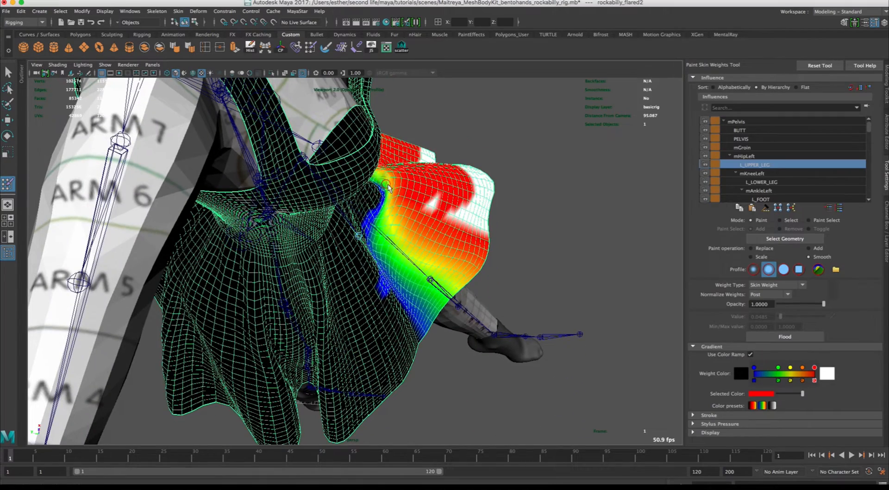
pyautogui.click(782, 156)
pyautogui.click(783, 148)
pyautogui.click(782, 139)
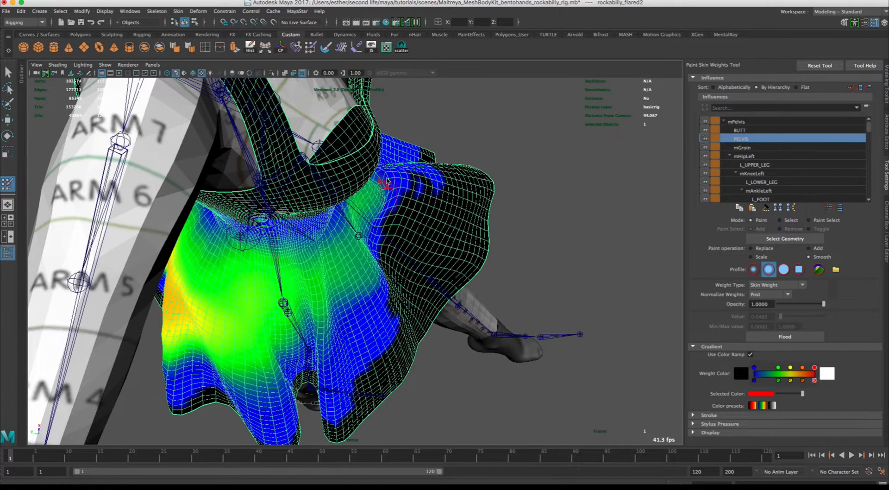
pyautogui.keyDown('alt'); pyautogui.moveTo(449, 157); pyautogui.dragTo(394, 188); pyautogui.keyUp('alt')
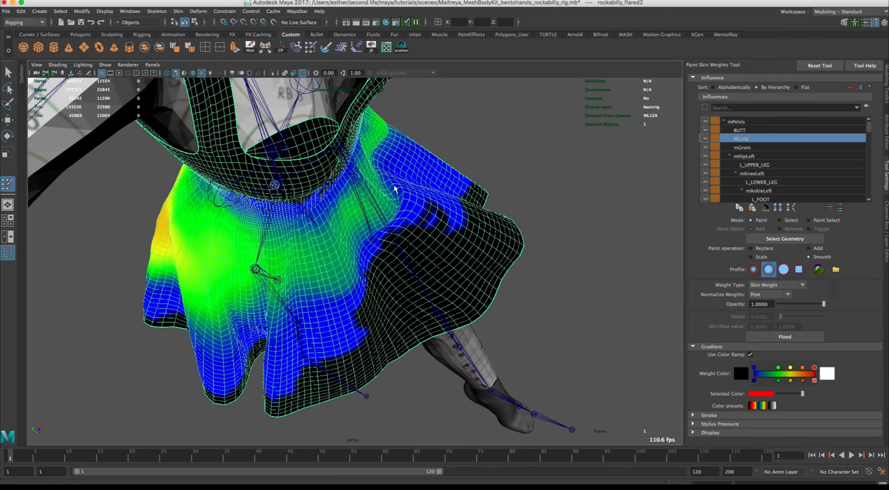
# - Examine the mPelvis weights on the skirt from the front, side and above, especially around the crease at the left hip
pyautogui.click(745, 122)
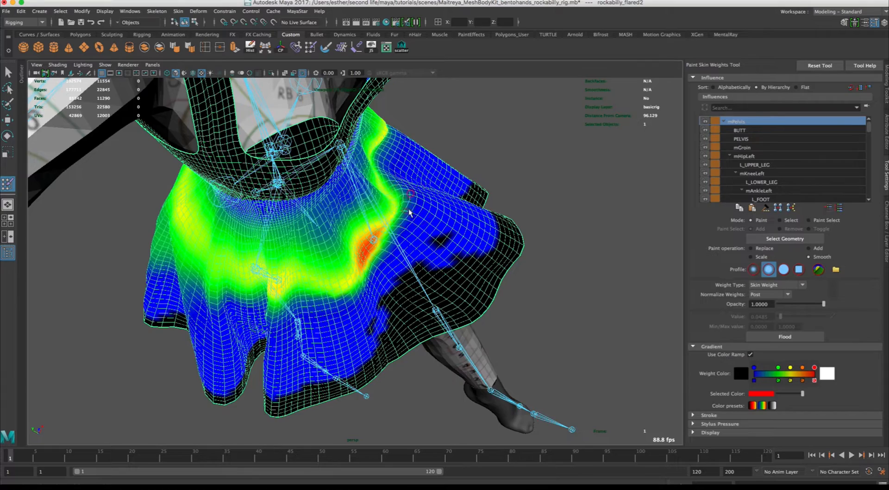
pyautogui.keyDown('alt'); pyautogui.moveTo(410, 213); pyautogui.dragTo(487, 168); pyautogui.keyUp('alt')
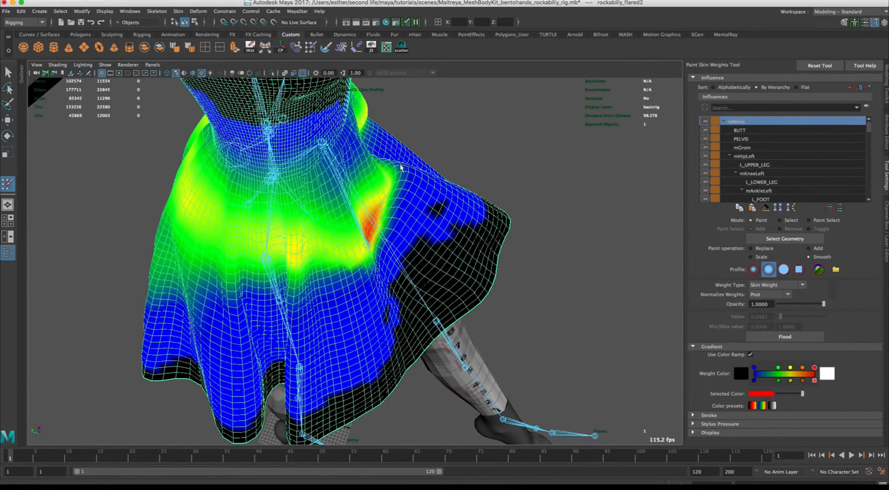
pyautogui.keyDown('alt'); pyautogui.moveTo(404, 182); pyautogui.dragTo(379, 183); pyautogui.keyUp('alt')
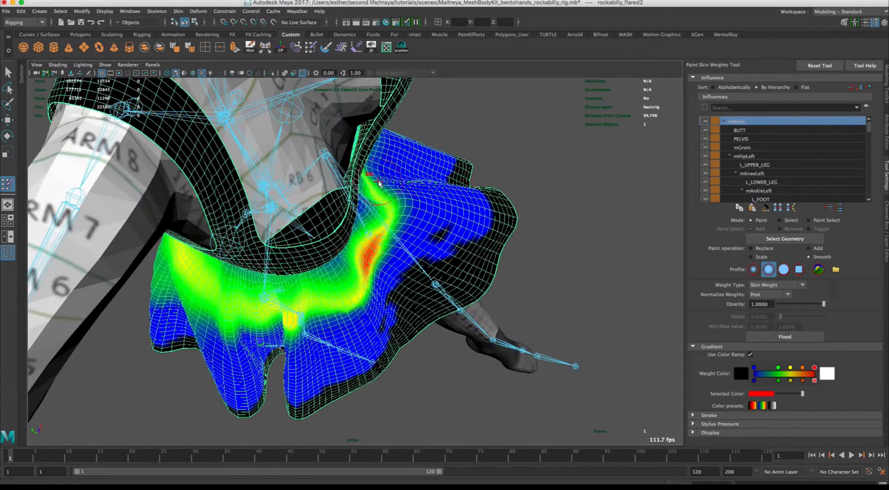
pyautogui.keyDown('alt'); pyautogui.moveTo(453, 202); pyautogui.dragTo(408, 155); pyautogui.keyUp('alt')
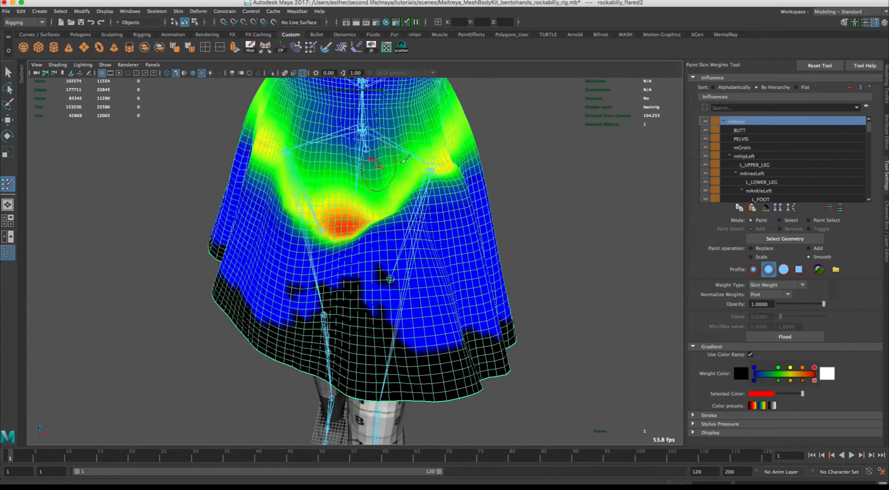
pyautogui.keyDown('alt'); pyautogui.moveTo(285, 178); pyautogui.dragTo(576, 205); pyautogui.keyUp('alt')
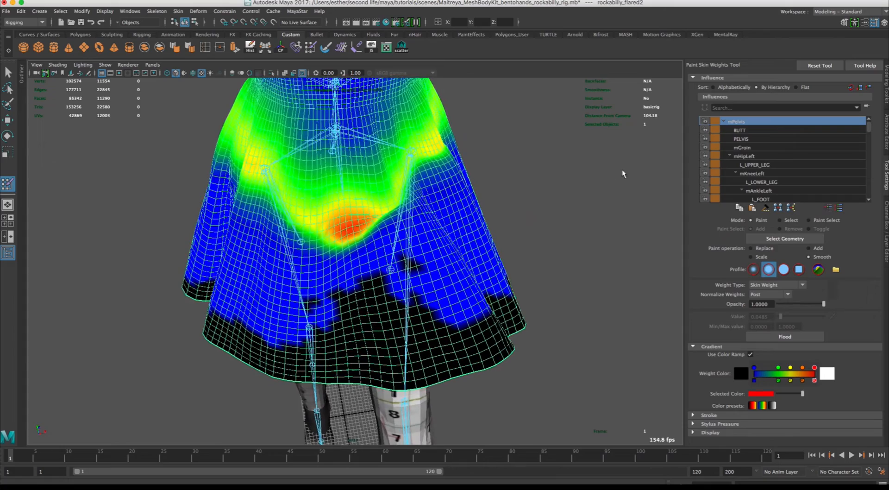
pyautogui.keyDown('alt'); pyautogui.moveTo(525, 157); pyautogui.dragTo(446, 148); pyautogui.keyUp('alt')
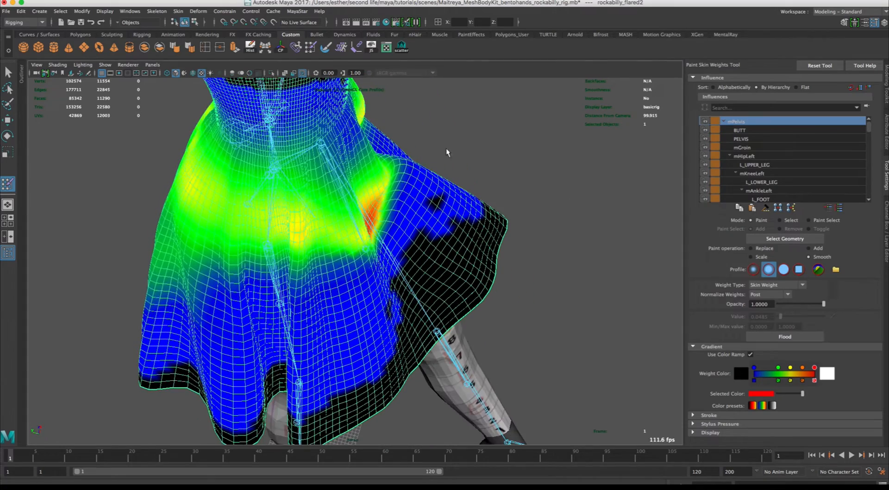
pyautogui.keyDown('alt'); pyautogui.moveTo(400, 176); pyautogui.dragTo(525, 112); pyautogui.keyUp('alt')
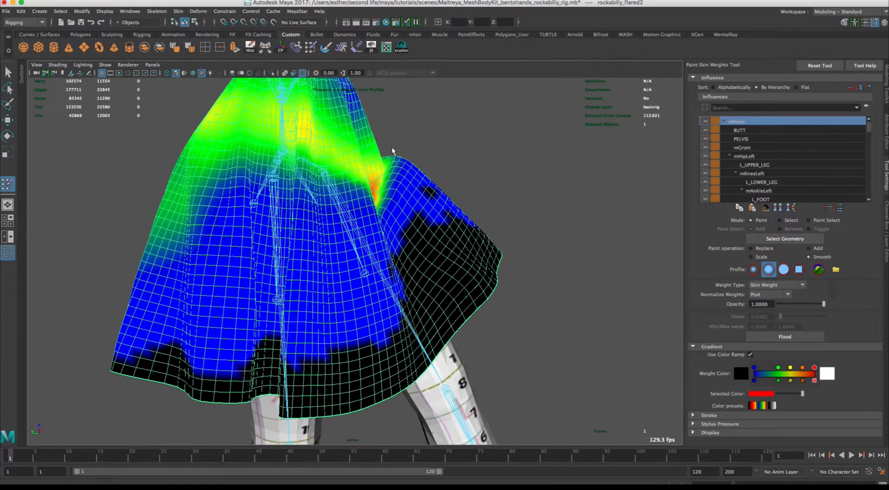
pyautogui.moveTo(509, 141)
pyautogui.keyDown('alt'); pyautogui.mouseDown()
pyautogui.moveTo(454, 147)
pyautogui.moveTo(416, 208)
pyautogui.moveTo(454, 162)
pyautogui.moveTo(442, 169)
pyautogui.mouseUp(); pyautogui.keyUp('alt')
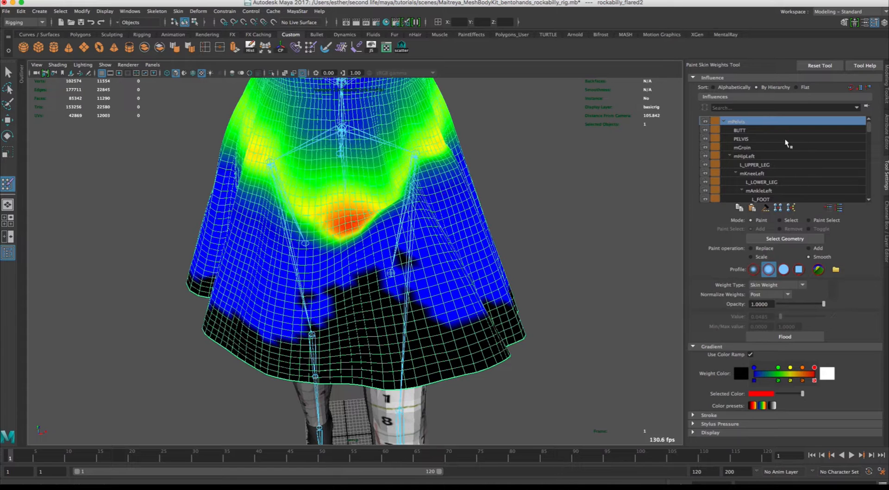
# - Review the left leg influences mHipLeft, L_UPPER_LEG, mKneeLeft and L_LOWER_LEG on the skirt
pyautogui.click(749, 156)
pyautogui.click(764, 165)
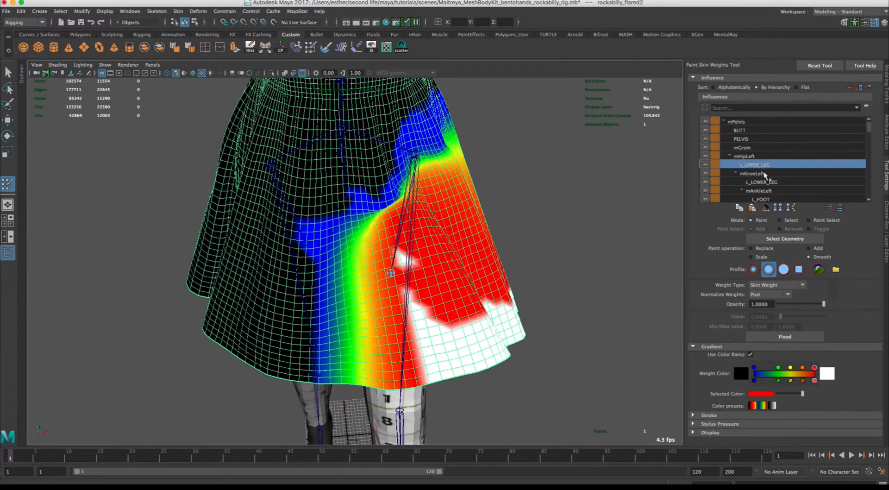
pyautogui.click(765, 174)
pyautogui.click(770, 183)
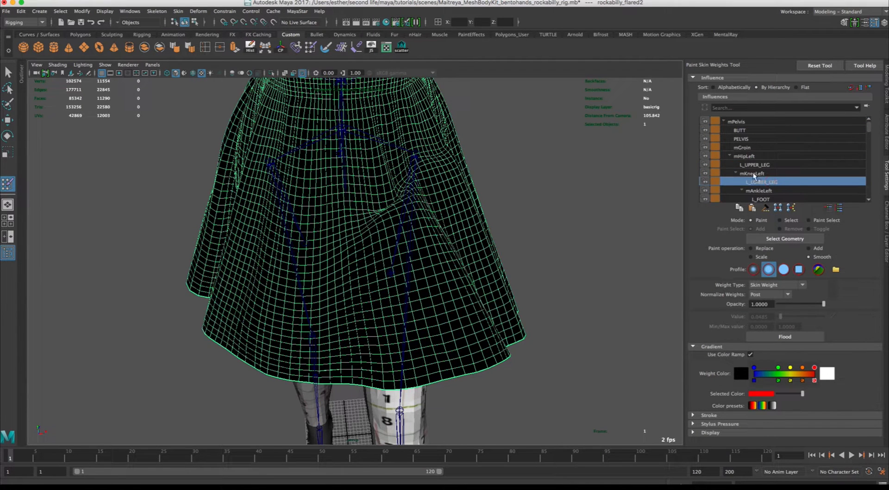
# - Brush a Smooth stroke on the skirt front near the right hip for R_UPPER_LEG, and check the PELVIS weights
pyautogui.click(730, 156)
pyautogui.click(751, 165)
pyautogui.click(755, 173)
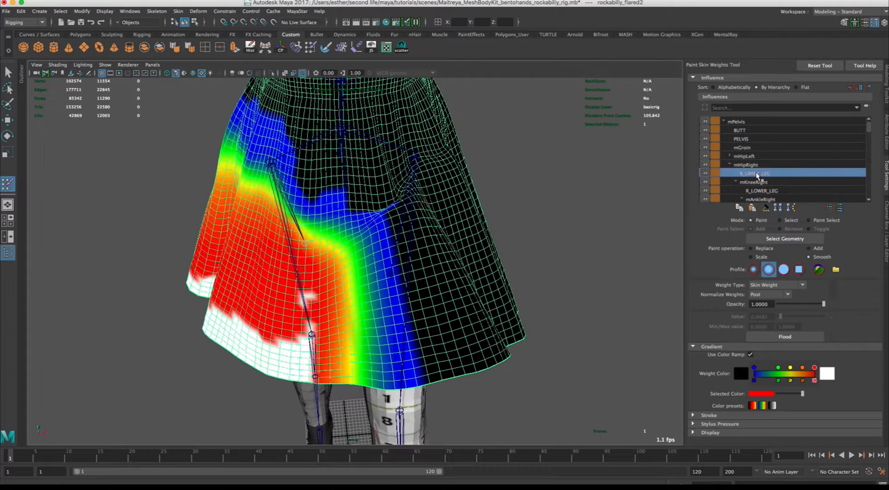
pyautogui.moveTo(626, 167)
pyautogui.keyDown('alt'); pyautogui.mouseDown()
pyautogui.moveTo(590, 159)
pyautogui.moveTo(631, 153)
pyautogui.mouseUp(); pyautogui.keyUp('alt')
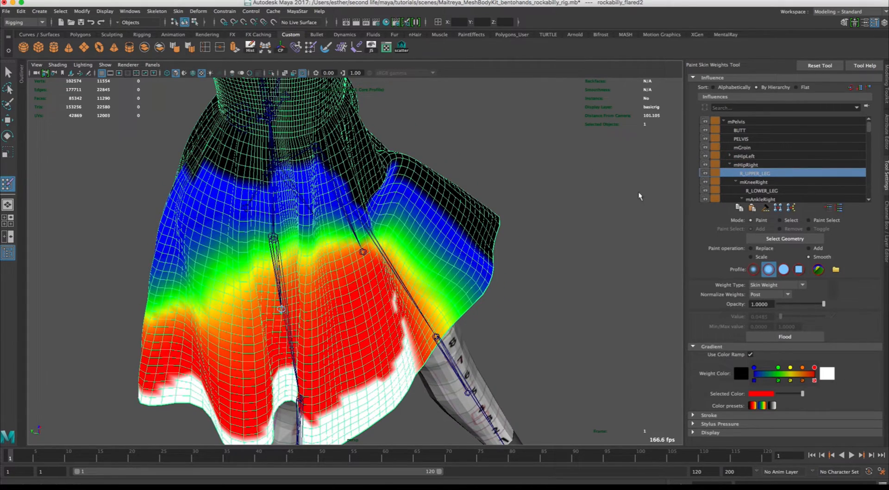
pyautogui.moveTo(639, 193)
pyautogui.keyDown('alt'); pyautogui.mouseDown()
pyautogui.moveTo(621, 202)
pyautogui.moveTo(482, 196)
pyautogui.mouseUp(); pyautogui.keyUp('alt')
pyautogui.moveTo(300, 240)
pyautogui.mouseDown()
pyautogui.moveTo(320, 222)
pyautogui.moveTo(332, 247)
pyautogui.moveTo(290, 209)
pyautogui.mouseUp()
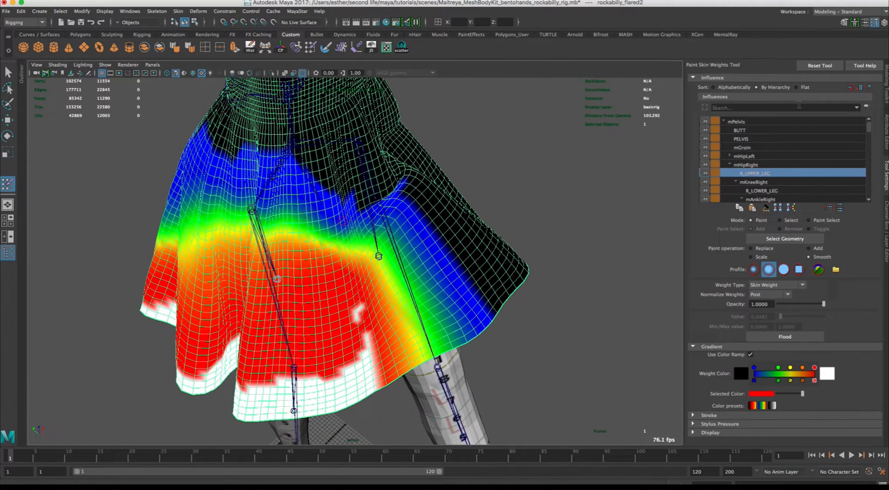
pyautogui.click(782, 138)
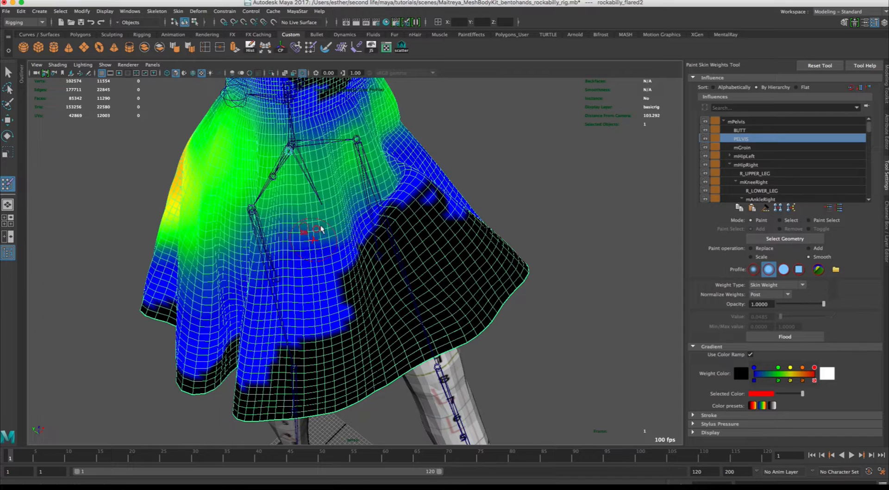
# - Leave weight painting and set Rotate Y to 0 on the mHipLeft joint to straighten the left leg
pyautogui.press('w')
pyautogui.keyDown('alt'); pyautogui.moveTo(599, 227); pyautogui.dragTo(525, 193); pyautogui.keyUp('alt')
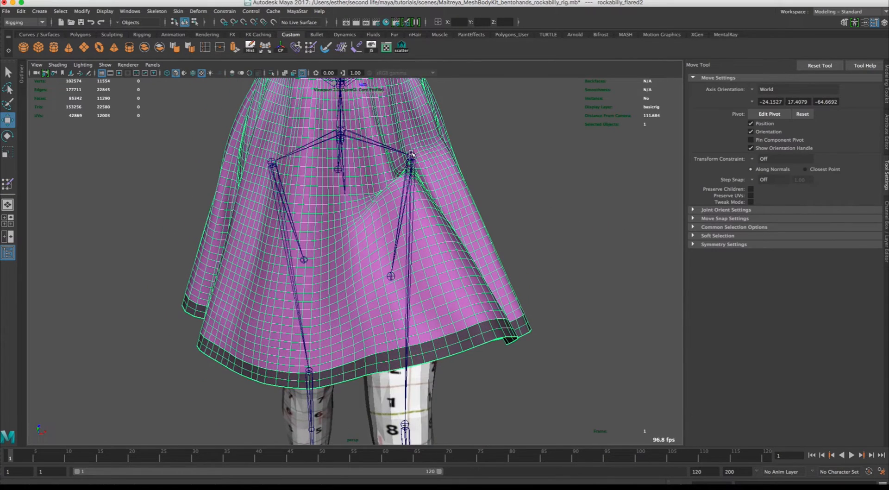
pyautogui.click(411, 154)
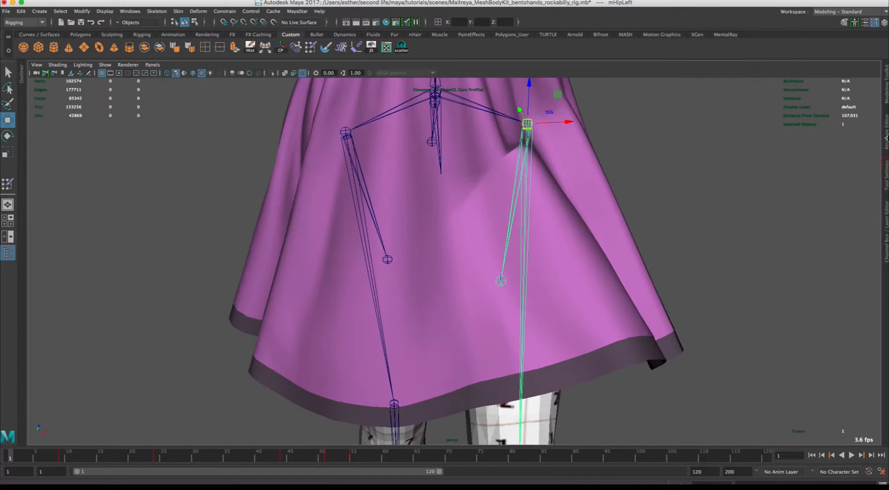
pyautogui.click(887, 141)
pyautogui.click(887, 171)
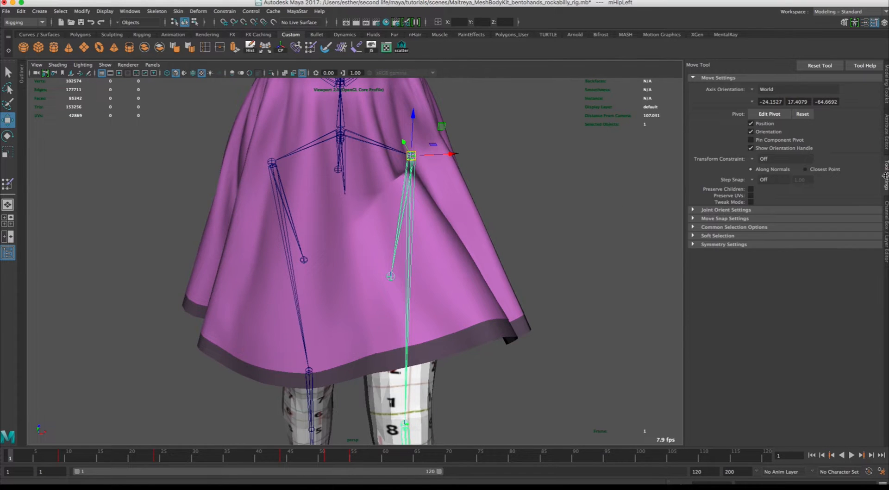
pyautogui.click(886, 217)
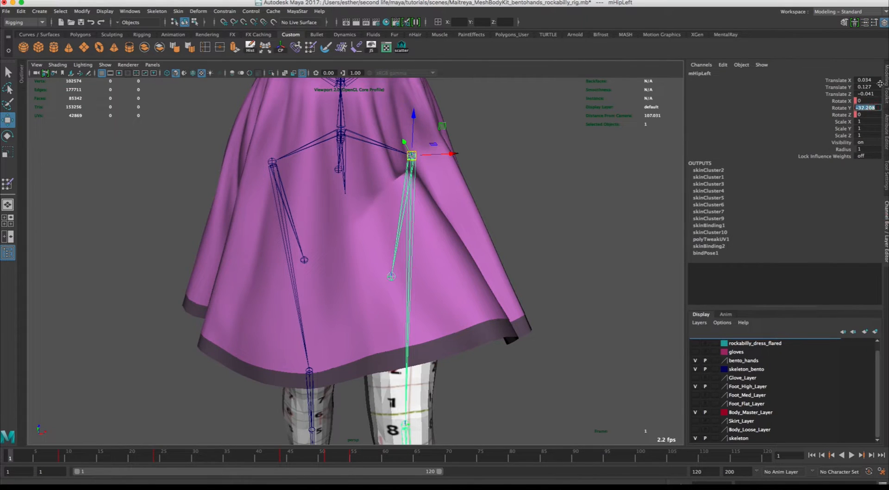
pyautogui.write('0')
pyautogui.press('Return')
pyautogui.click(572, 190)
# - Spread both legs sideways by rotating the mHipRight and mHipLeft joints outward while viewing the skirt from behind
pyautogui.keyDown('alt'); pyautogui.moveTo(578, 238); pyautogui.dragTo(397, 212); pyautogui.keyUp('alt')
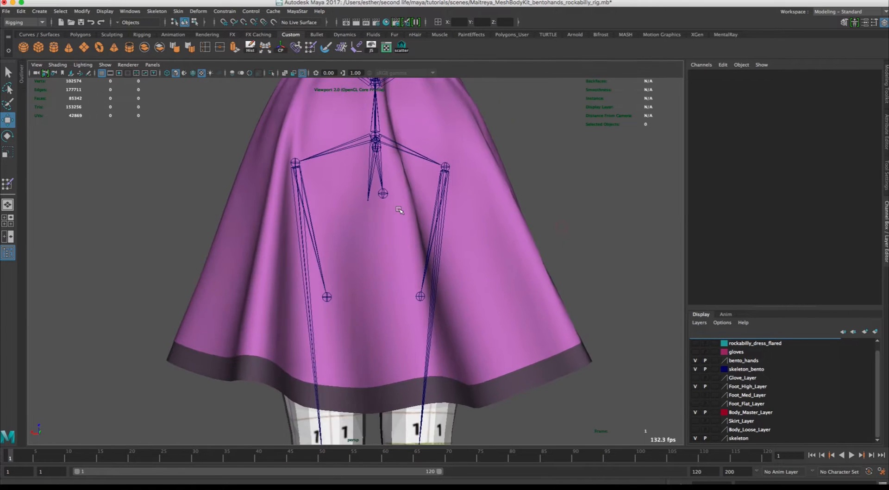
pyautogui.keyDown('alt'); pyautogui.moveTo(397, 211); pyautogui.dragTo(319, 227, button='right'); pyautogui.keyUp('alt')
pyautogui.keyDown('alt'); pyautogui.moveTo(407, 228); pyautogui.dragTo(415, 204); pyautogui.keyUp('alt')
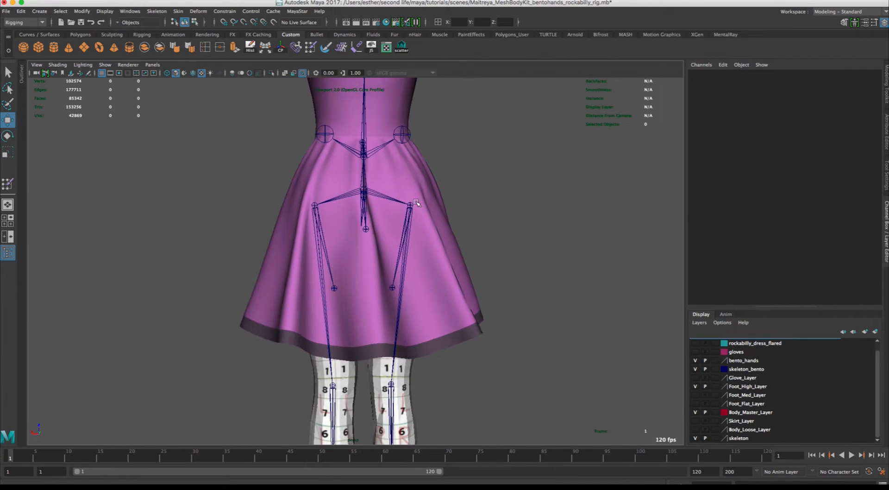
pyautogui.click(414, 203)
pyautogui.press('e')
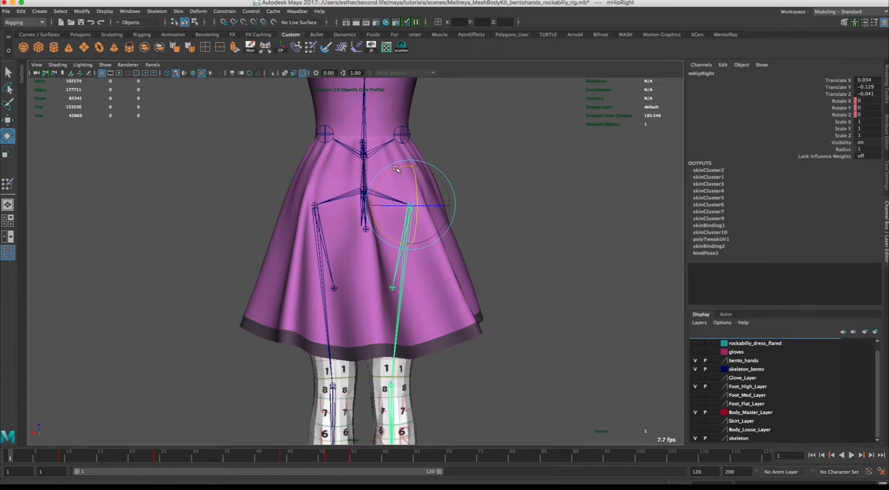
pyautogui.moveTo(407, 170); pyautogui.dragTo(321, 176)
pyautogui.click(315, 207)
pyautogui.click(495, 186)
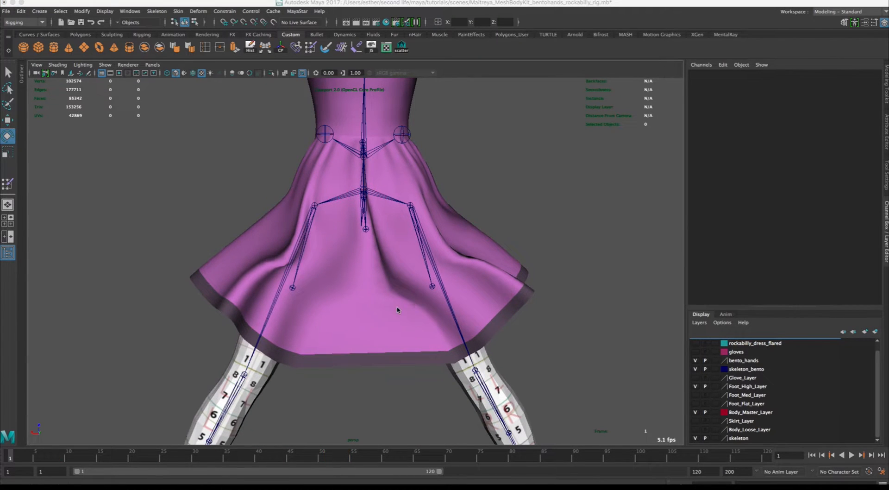
# - Reopen the dress for skin weight painting and review the PELVIS and mPelvis weights on the back of the spread skirt
pyautogui.click(394, 323)
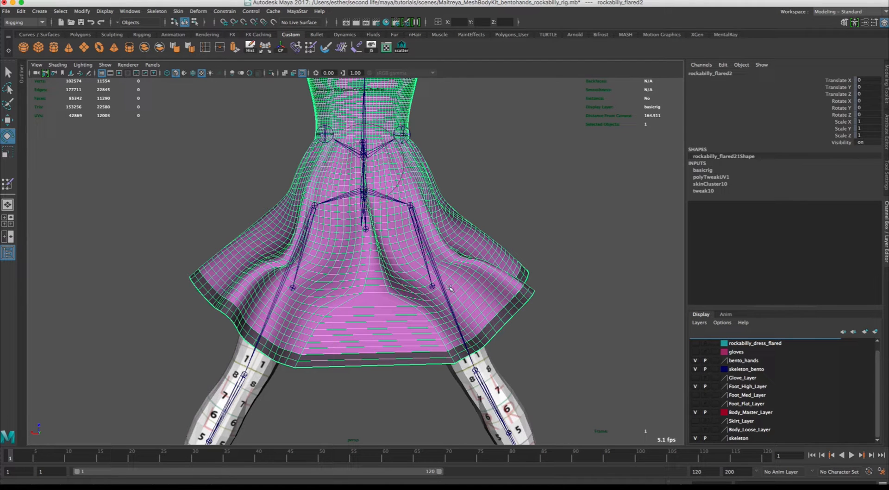
pyautogui.moveTo(391, 305)
pyautogui.keyDown('alt'); pyautogui.mouseDown()
pyautogui.moveTo(398, 293)
pyautogui.moveTo(389, 306)
pyautogui.mouseUp(); pyautogui.keyUp('alt')
pyautogui.moveTo(388, 323); pyautogui.dragTo(356, 312, button='right')
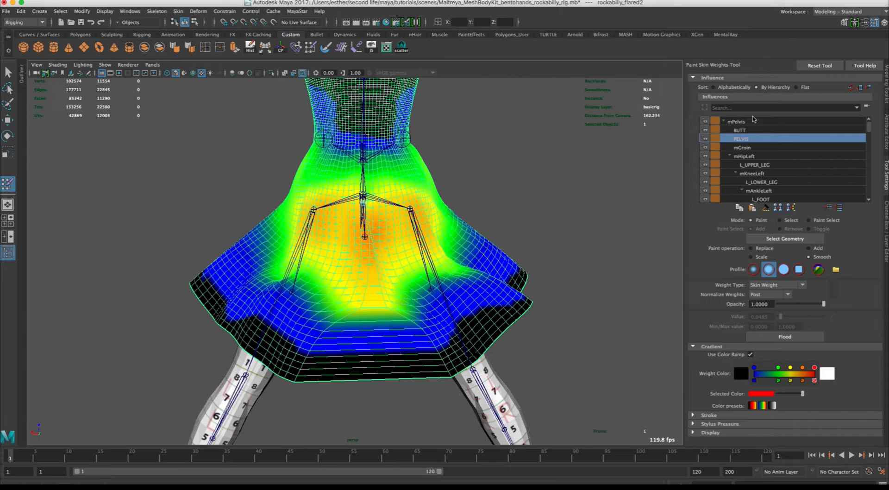
pyautogui.click(768, 122)
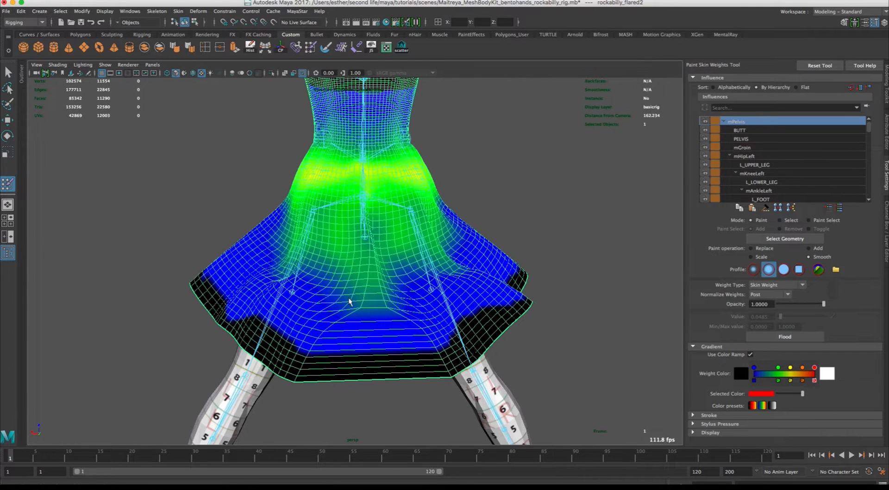
# - Check the PELVIS weights, and brush Smooth strokes for L_UPPER_LEG over the centre back of the skirt and hem between the legs
pyautogui.click(743, 139)
pyautogui.moveTo(402, 313)
pyautogui.mouseDown()
pyautogui.moveTo(407, 293)
pyautogui.moveTo(338, 298)
pyautogui.moveTo(314, 354)
pyautogui.mouseUp()
pyautogui.click(755, 165)
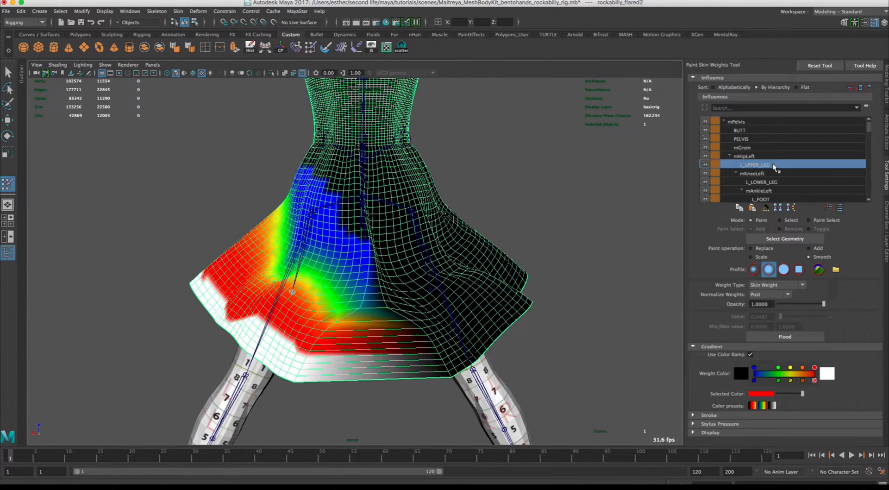
pyautogui.moveTo(406, 326)
pyautogui.mouseDown()
pyautogui.moveTo(417, 352)
pyautogui.moveTo(427, 338)
pyautogui.moveTo(450, 374)
pyautogui.moveTo(427, 317)
pyautogui.moveTo(447, 353)
pyautogui.moveTo(436, 392)
pyautogui.moveTo(444, 379)
pyautogui.moveTo(425, 341)
pyautogui.moveTo(445, 334)
pyautogui.moveTo(434, 366)
pyautogui.moveTo(396, 341)
pyautogui.moveTo(415, 316)
pyautogui.moveTo(459, 378)
pyautogui.mouseUp()
pyautogui.moveTo(397, 305)
pyautogui.mouseDown()
pyautogui.moveTo(377, 297)
pyautogui.moveTo(413, 385)
pyautogui.mouseUp()
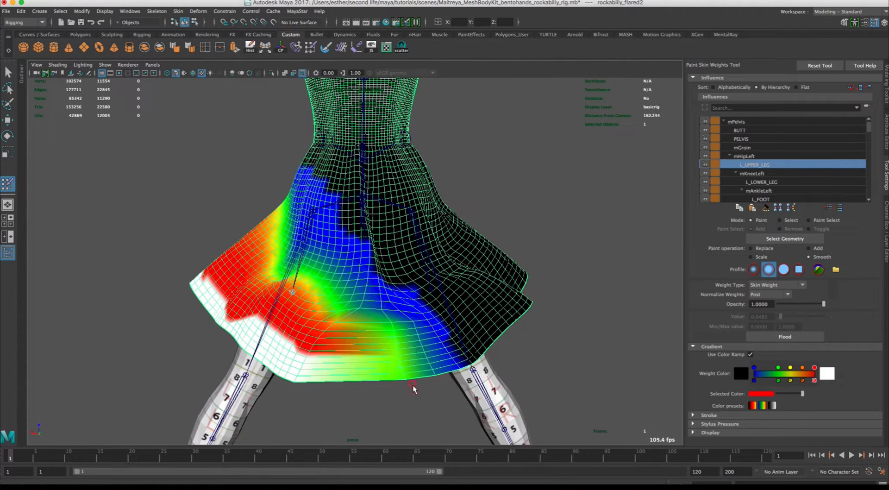
pyautogui.moveTo(412, 304); pyautogui.dragTo(444, 370)
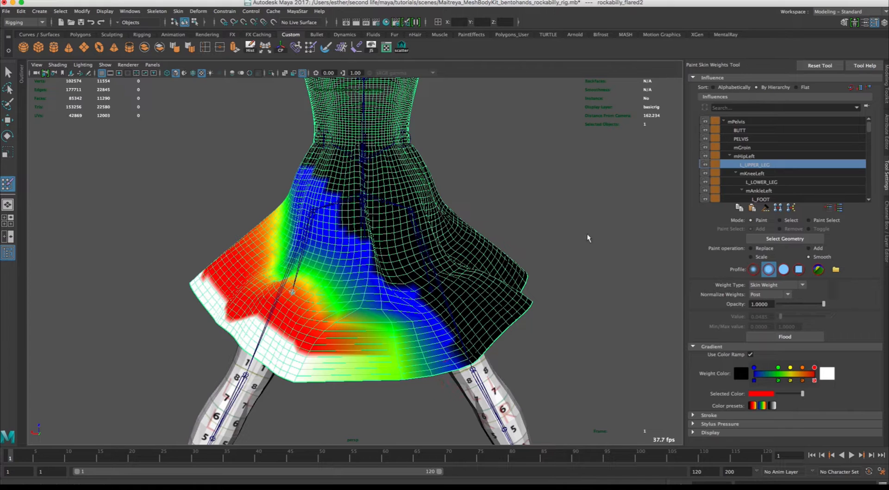
# - Leave weight painting and select the vertices across the skirt's back panel between the legs in vertex mode
pyautogui.keyDown('alt'); pyautogui.moveTo(567, 255); pyautogui.dragTo(563, 264); pyautogui.keyUp('alt')
pyautogui.keyDown('alt'); pyautogui.moveTo(544, 273); pyautogui.dragTo(533, 278, button='right'); pyautogui.keyUp('alt')
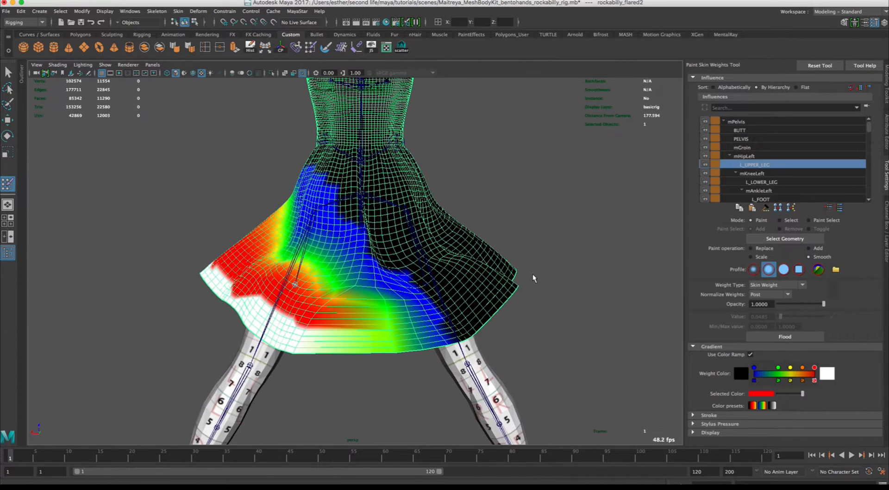
pyautogui.press('w')
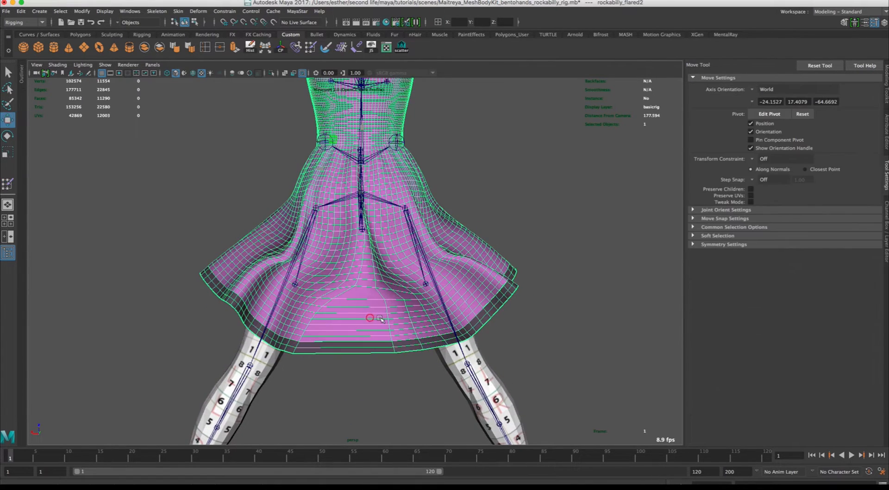
pyautogui.moveTo(380, 318); pyautogui.dragTo(352, 318, button='right')
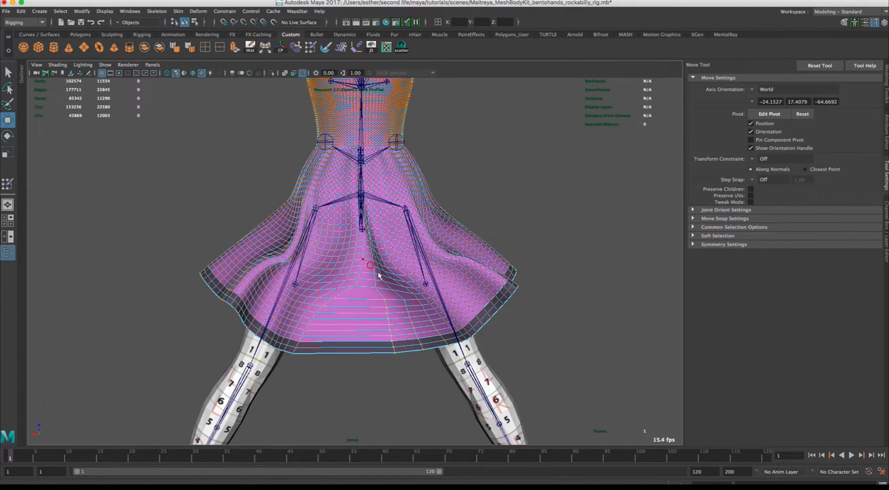
pyautogui.moveTo(379, 275); pyautogui.dragTo(448, 325)
pyautogui.keyDown('alt'); pyautogui.moveTo(559, 303); pyautogui.dragTo(333, 378); pyautogui.keyUp('alt')
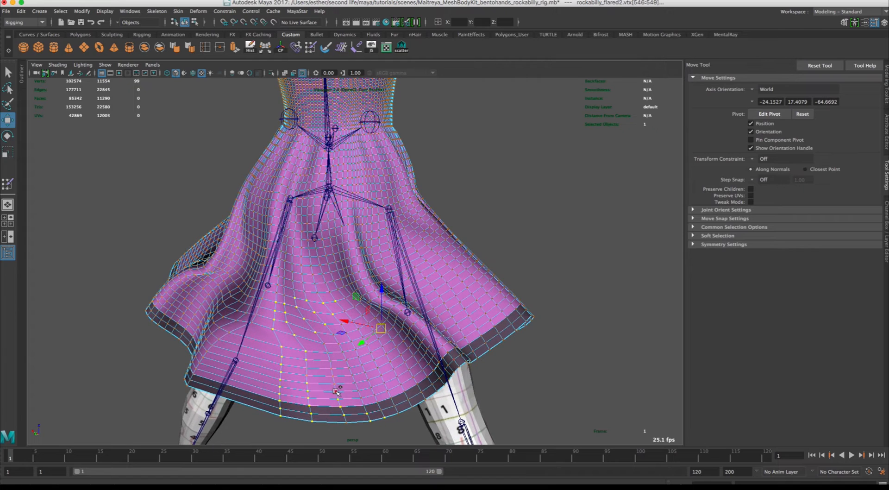
pyautogui.keyDown('alt'); pyautogui.moveTo(332, 374); pyautogui.dragTo(326, 425, button='right'); pyautogui.keyUp('alt')
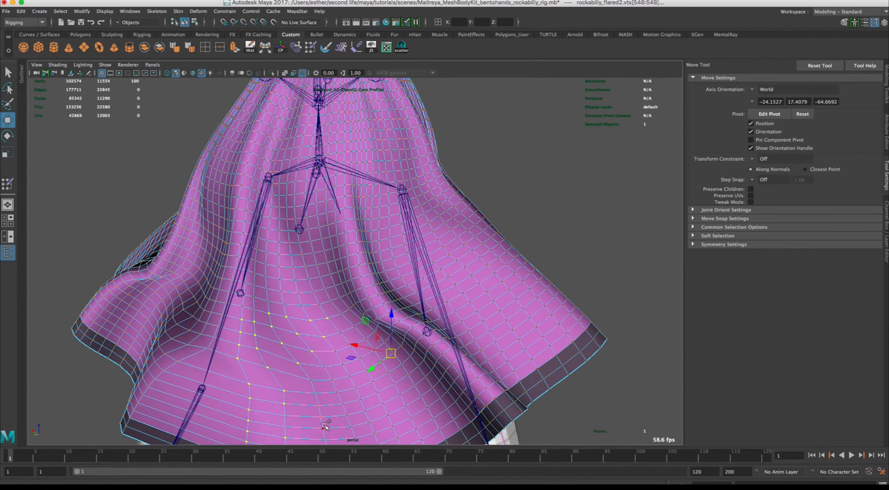
# - Add the neighbouring vertical vertex loops on both sides of the skirt's back panel to the selection
pyautogui.keyDown('shift'); pyautogui.doubleClick(320, 414); pyautogui.keyUp('shift')
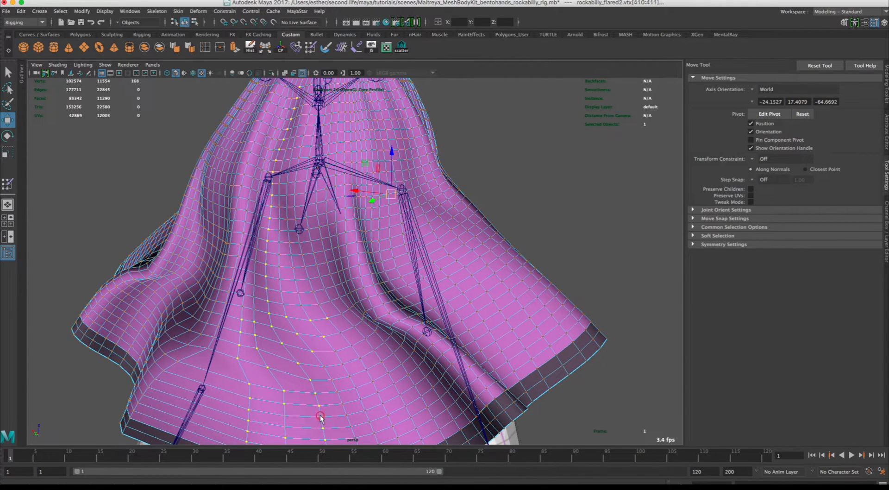
pyautogui.keyDown('shift'); pyautogui.doubleClick(286, 413); pyautogui.keyUp('shift')
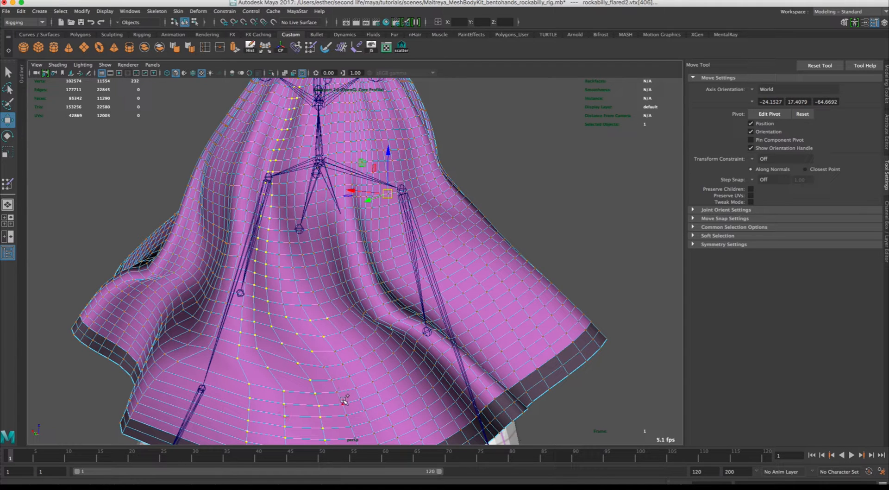
pyautogui.keyDown('shift'); pyautogui.doubleClick(349, 376); pyautogui.keyUp('shift')
pyautogui.keyDown('alt'); pyautogui.moveTo(350, 375); pyautogui.dragTo(360, 343, button='right'); pyautogui.keyUp('alt')
pyautogui.keyDown('alt'); pyautogui.moveTo(360, 343); pyautogui.dragTo(402, 376); pyautogui.keyUp('alt')
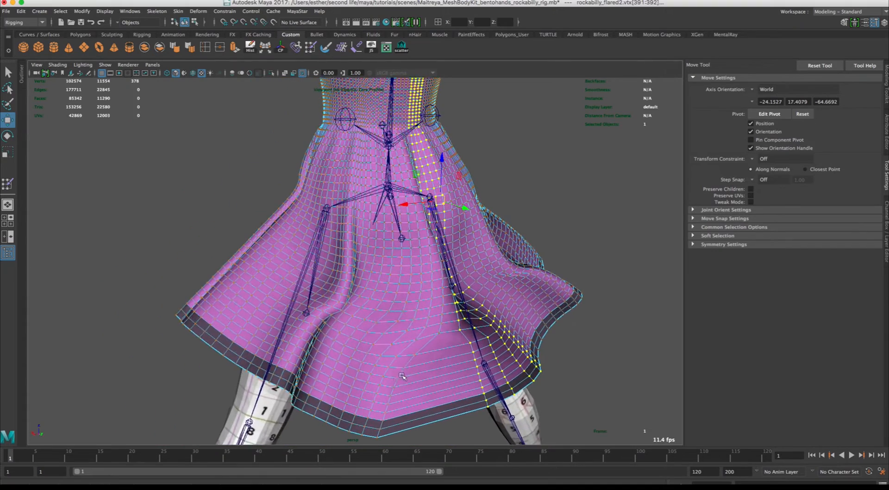
pyautogui.keyDown('shift'); pyautogui.doubleClick(390, 397); pyautogui.keyUp('shift')
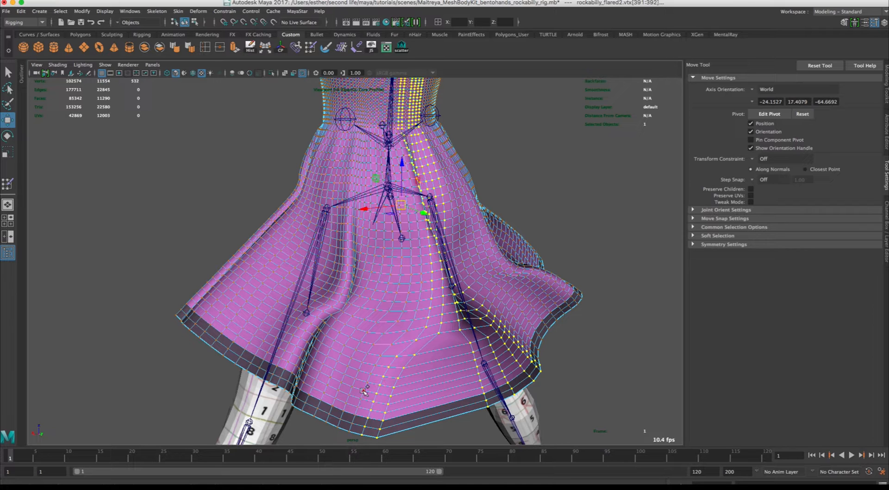
pyautogui.keyDown('shift'); pyautogui.doubleClick(359, 396); pyautogui.keyUp('shift')
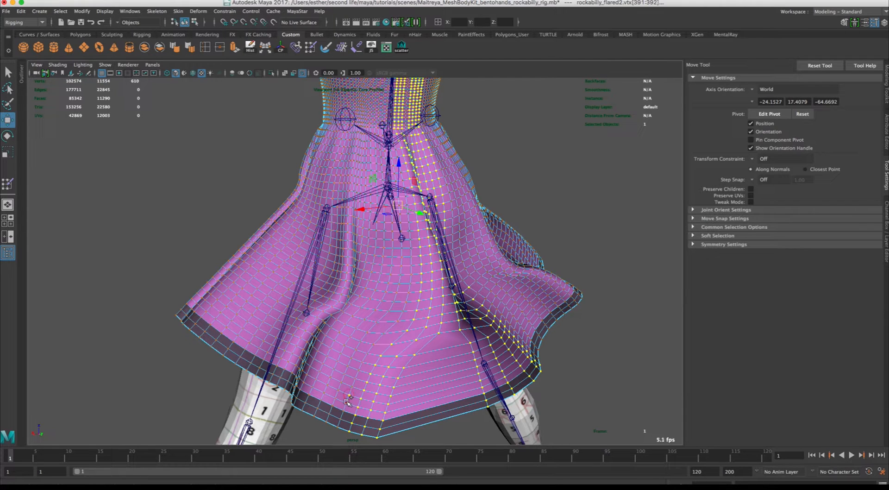
pyautogui.keyDown('shift'); pyautogui.doubleClick(348, 400); pyautogui.keyUp('shift')
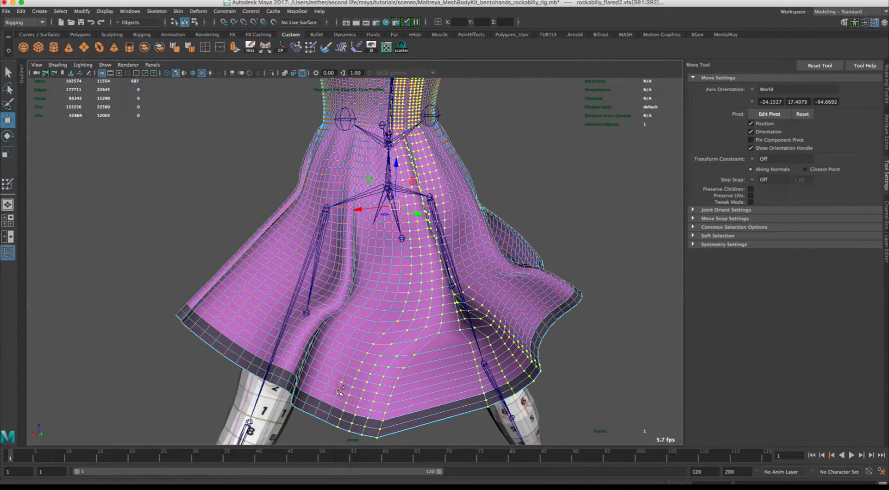
pyautogui.keyDown('shift'); pyautogui.doubleClick(339, 393); pyautogui.keyUp('shift')
# - Deselect the vertices on the front of the skirt, keeping the back panel selected
pyautogui.keyDown('alt'); pyautogui.moveTo(374, 371); pyautogui.dragTo(519, 294); pyautogui.keyUp('alt')
pyautogui.keyDown('alt'); pyautogui.moveTo(482, 371); pyautogui.dragTo(544, 432, button='right'); pyautogui.keyUp('alt')
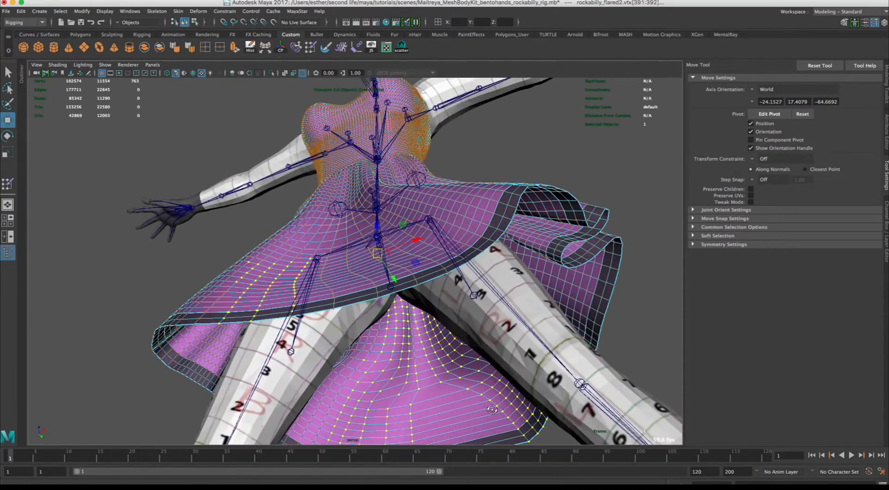
pyautogui.keyDown('alt'); pyautogui.moveTo(491, 410); pyautogui.dragTo(543, 412); pyautogui.keyUp('alt')
pyautogui.keyDown('alt'); pyautogui.moveTo(544, 411); pyautogui.dragTo(543, 422, button='right'); pyautogui.keyUp('alt')
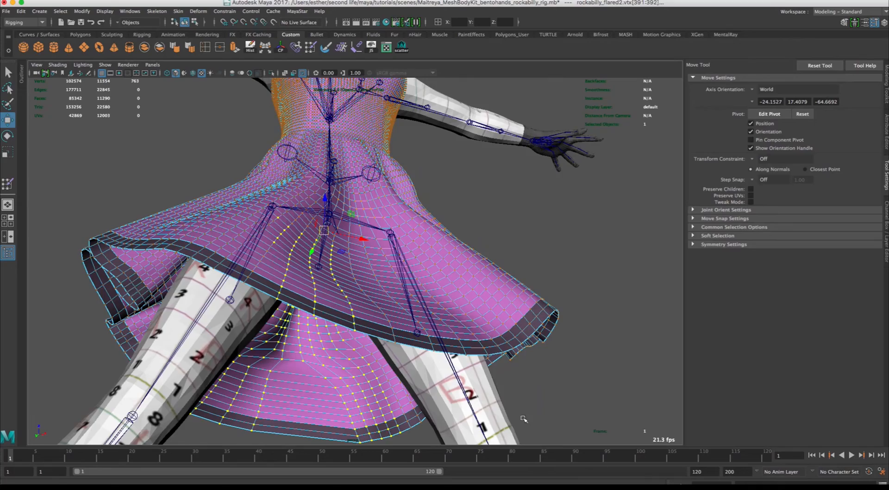
pyautogui.keyDown('alt'); pyautogui.moveTo(524, 420); pyautogui.dragTo(389, 429); pyautogui.keyUp('alt')
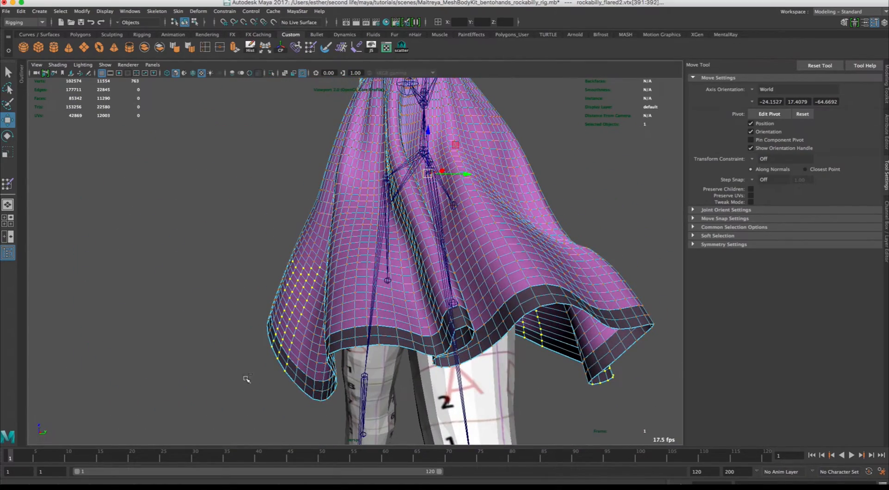
pyautogui.moveTo(205, 388); pyautogui.dragTo(333, 226)
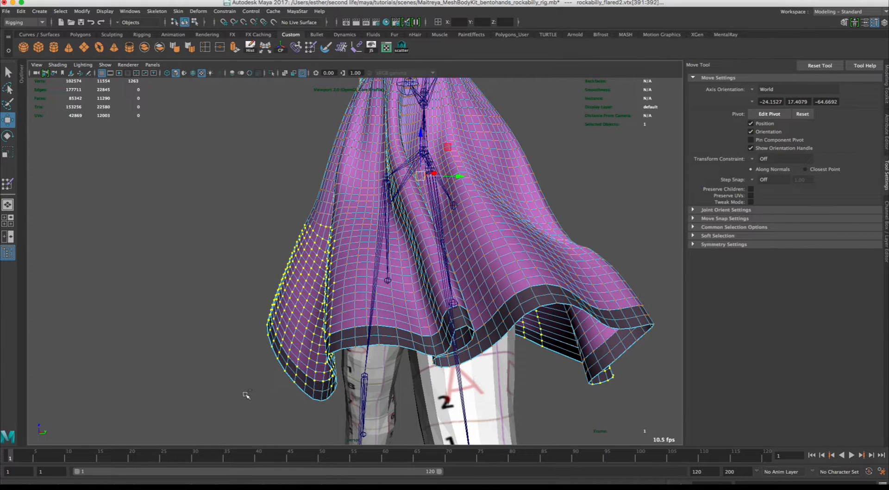
pyautogui.keyDown('ctrl'); pyautogui.moveTo(246, 394); pyautogui.dragTo(318, 229); pyautogui.keyUp('ctrl')
pyautogui.keyDown('alt'); pyautogui.moveTo(319, 259); pyautogui.dragTo(290, 321, button='right'); pyautogui.keyUp('alt')
pyautogui.keyDown('alt'); pyautogui.moveTo(320, 352); pyautogui.dragTo(292, 375); pyautogui.keyUp('alt')
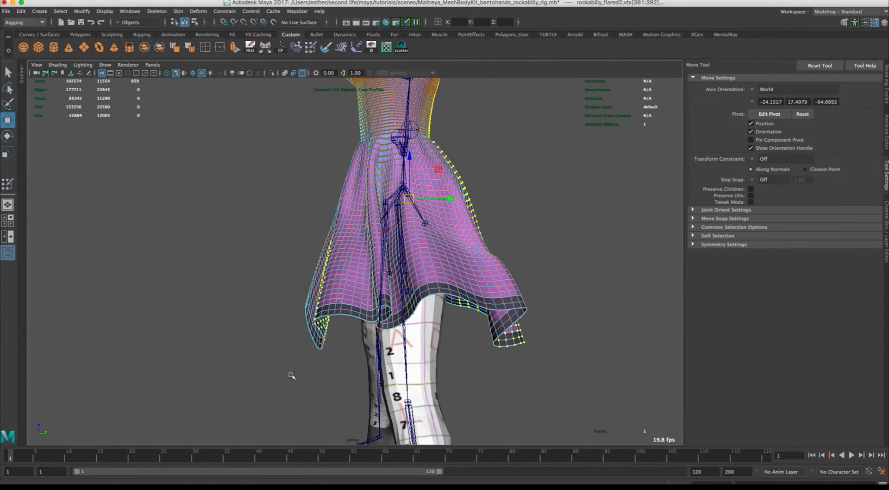
pyautogui.keyDown('ctrl'); pyautogui.moveTo(345, 231); pyautogui.dragTo(345, 230); pyautogui.keyUp('ctrl')
# - Remove the vertices along the upper back of the skirt up to the waist from the selection
pyautogui.keyDown('alt'); pyautogui.moveTo(561, 323); pyautogui.dragTo(448, 284); pyautogui.keyUp('alt')
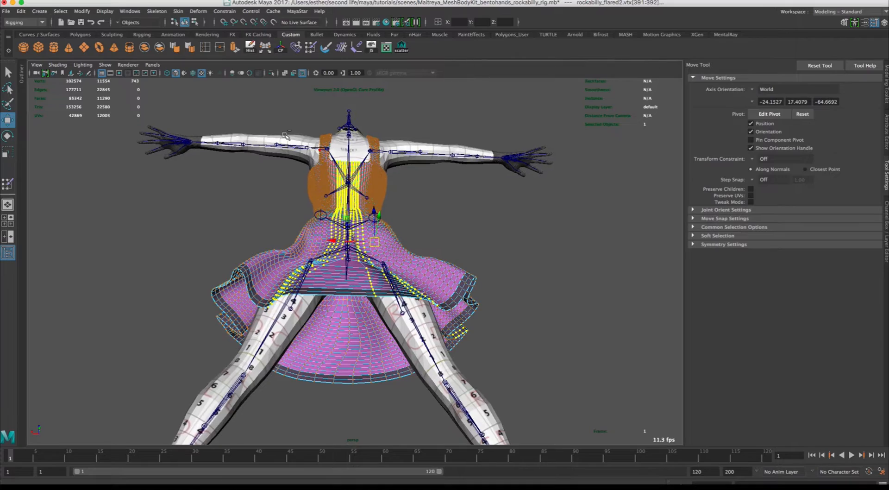
pyautogui.moveTo(267, 131); pyautogui.dragTo(387, 235)
pyautogui.keyDown('alt'); pyautogui.moveTo(385, 194); pyautogui.dragTo(462, 234); pyautogui.keyUp('alt')
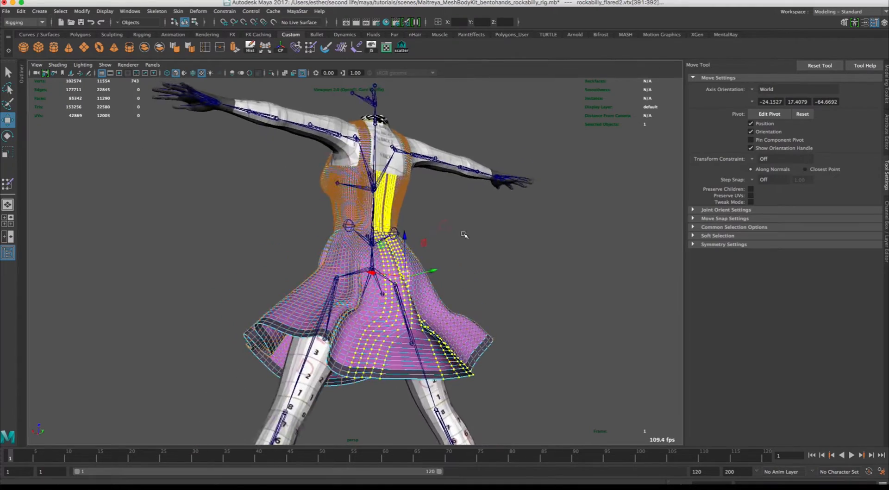
pyautogui.keyDown('alt'); pyautogui.moveTo(463, 234); pyautogui.dragTo(584, 294, button='right'); pyautogui.keyUp('alt')
pyautogui.keyDown('alt'); pyautogui.moveTo(584, 294); pyautogui.dragTo(473, 341); pyautogui.keyUp('alt')
pyautogui.keyDown('ctrl'); pyautogui.moveTo(564, 316); pyautogui.dragTo(472, 304); pyautogui.keyUp('ctrl')
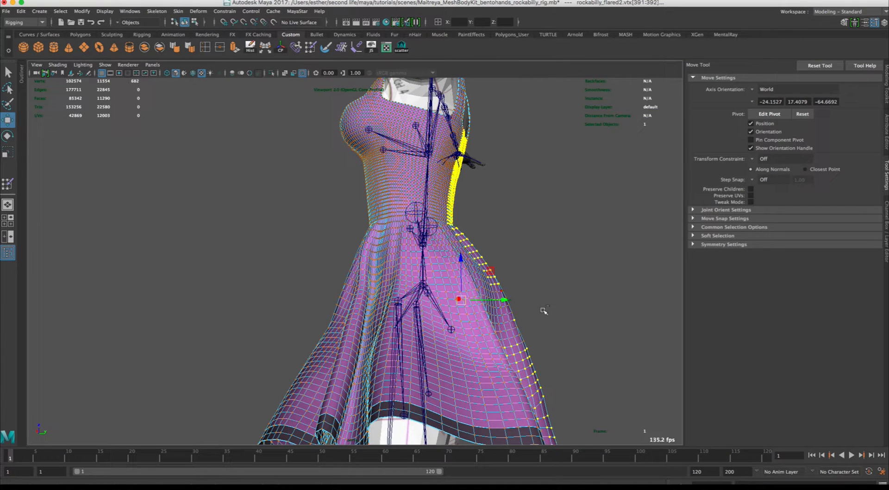
pyautogui.keyDown('ctrl'); pyautogui.moveTo(541, 325); pyautogui.dragTo(496, 310); pyautogui.keyUp('ctrl')
pyautogui.keyDown('ctrl'); pyautogui.moveTo(550, 325); pyautogui.dragTo(445, 133); pyautogui.keyUp('ctrl')
pyautogui.keyDown('alt'); pyautogui.moveTo(556, 250); pyautogui.dragTo(454, 203); pyautogui.keyUp('alt')
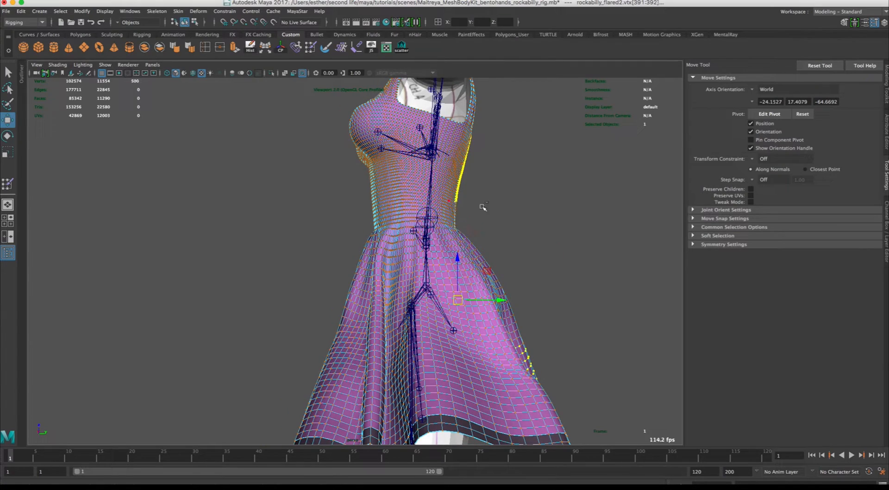
# - Deselect the vertices on the back of the bodice above the waist
pyautogui.keyDown('ctrl'); pyautogui.moveTo(517, 235); pyautogui.dragTo(449, 164); pyautogui.keyUp('ctrl')
pyautogui.keyDown('alt'); pyautogui.moveTo(523, 204); pyautogui.dragTo(521, 277, button='middle'); pyautogui.keyUp('alt')
pyautogui.keyDown('ctrl'); pyautogui.moveTo(499, 269); pyautogui.dragTo(453, 202); pyautogui.keyUp('ctrl')
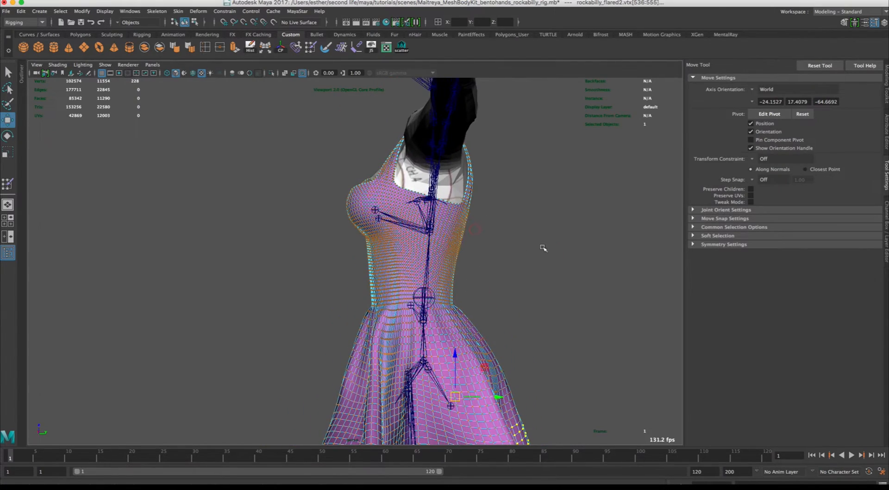
pyautogui.keyDown('alt'); pyautogui.moveTo(570, 274); pyautogui.dragTo(556, 286); pyautogui.keyUp('alt')
pyautogui.keyDown('ctrl'); pyautogui.moveTo(463, 288); pyautogui.dragTo(435, 269); pyautogui.keyUp('ctrl')
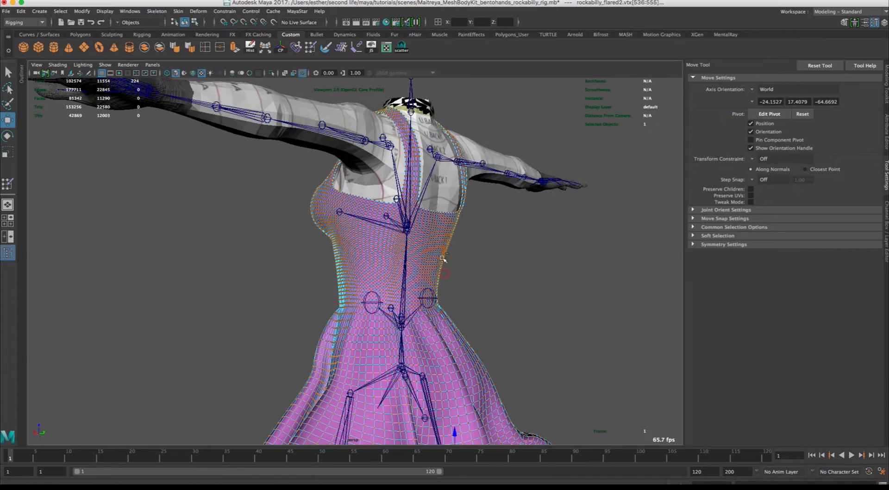
# - Deselect the stray vertices at the upper centre and along the far side of the skirt back
pyautogui.keyDown('alt'); pyautogui.moveTo(538, 288); pyautogui.dragTo(486, 281); pyautogui.keyUp('alt')
pyautogui.keyDown('alt'); pyautogui.moveTo(486, 281); pyautogui.dragTo(416, 270, button='right'); pyautogui.keyUp('alt')
pyautogui.keyDown('alt'); pyautogui.moveTo(416, 270); pyautogui.dragTo(418, 324); pyautogui.keyUp('alt')
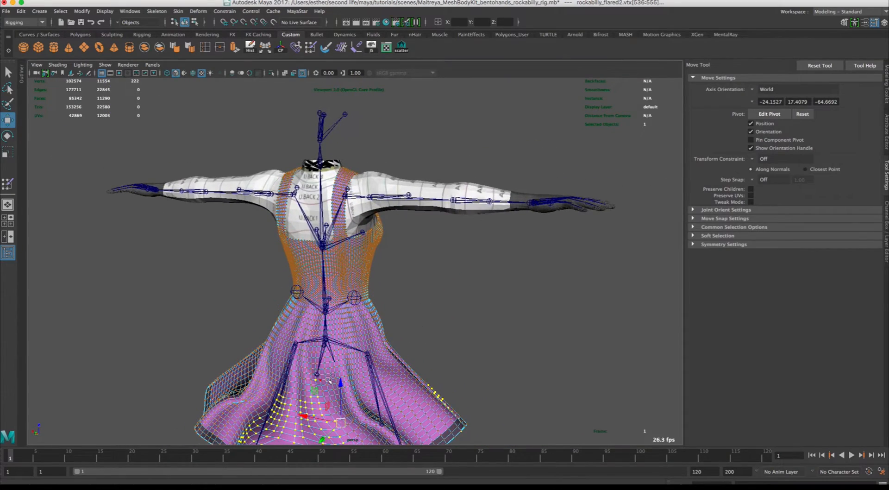
pyautogui.keyDown('alt'); pyautogui.moveTo(327, 379); pyautogui.dragTo(316, 380); pyautogui.keyUp('alt')
pyautogui.keyDown('ctrl'); pyautogui.click(314, 379); pyautogui.keyUp('ctrl')
pyautogui.keyDown('alt'); pyautogui.moveTo(499, 381); pyautogui.dragTo(488, 390); pyautogui.keyUp('alt')
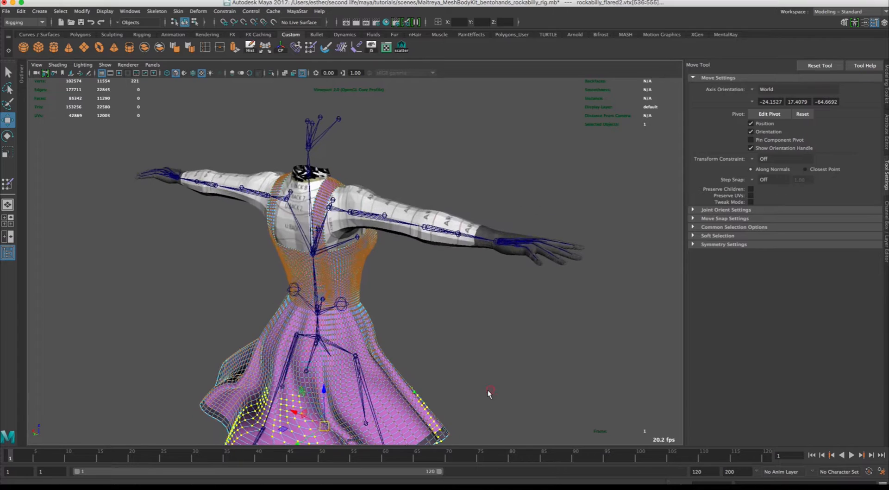
pyautogui.keyDown('ctrl'); pyautogui.moveTo(415, 380); pyautogui.dragTo(441, 433); pyautogui.keyUp('ctrl')
# - Even out the upper edge of the vertex selection on the skirt's back panel between the legs
pyautogui.keyDown('alt'); pyautogui.moveTo(466, 359); pyautogui.dragTo(445, 262, button='middle'); pyautogui.keyUp('alt')
pyautogui.keyDown('alt'); pyautogui.moveTo(481, 313); pyautogui.dragTo(526, 272); pyautogui.keyUp('alt')
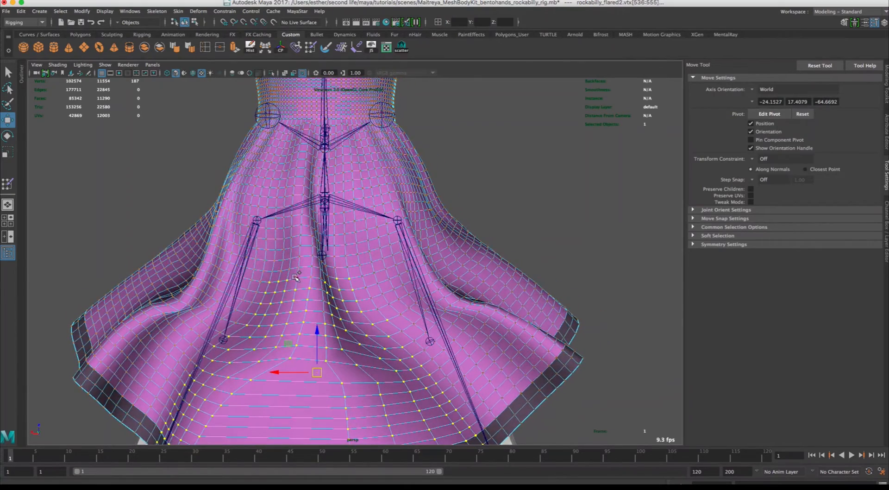
pyautogui.keyDown('alt'); pyautogui.moveTo(324, 276); pyautogui.dragTo(330, 297); pyautogui.keyUp('alt')
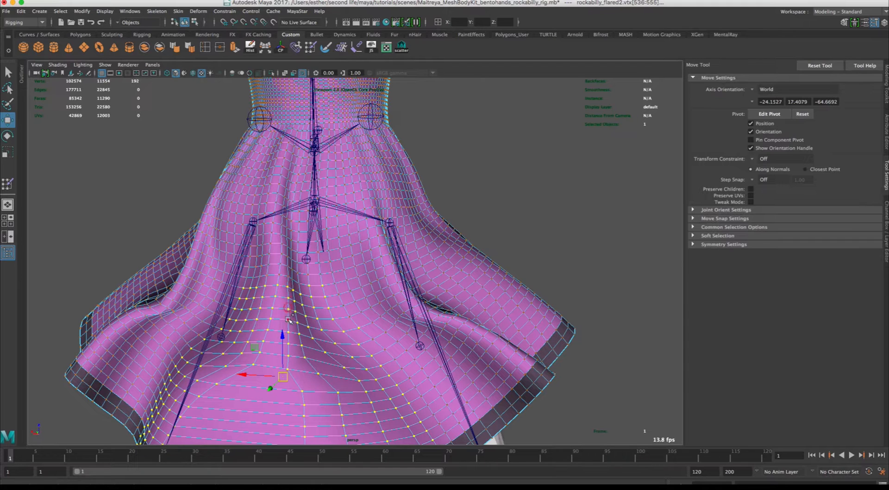
pyautogui.keyDown('ctrl'); pyautogui.click(324, 285); pyautogui.keyUp('ctrl')
pyautogui.keyDown('alt'); pyautogui.moveTo(324, 285); pyautogui.dragTo(296, 309, button='right'); pyautogui.keyUp('alt')
pyautogui.keyDown('alt'); pyautogui.moveTo(328, 311); pyautogui.dragTo(363, 283, button='middle'); pyautogui.keyUp('alt')
pyautogui.keyDown('alt'); pyautogui.moveTo(364, 283); pyautogui.dragTo(392, 283, button='right'); pyautogui.keyUp('alt')
pyautogui.keyDown('alt'); pyautogui.moveTo(392, 283); pyautogui.dragTo(404, 278); pyautogui.keyUp('alt')
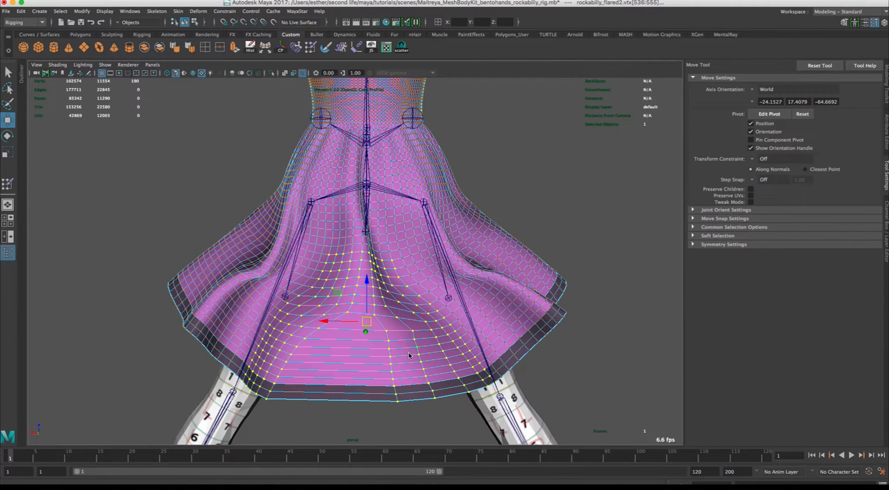
# - Reopen skin weight painting and flood the selected back vertices repeatedly with Smooth for L_UPPER_LEG at opacity 1.0
pyautogui.moveTo(408, 347)
pyautogui.mouseDown(button='right')
pyautogui.moveTo(436, 335)
pyautogui.moveTo(407, 326)
pyautogui.moveTo(380, 334)
pyautogui.mouseUp(button='right')
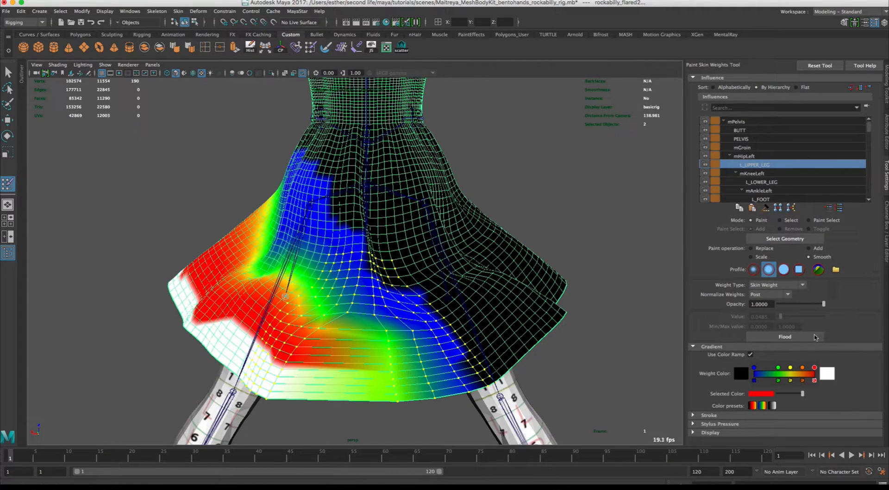
pyautogui.click(808, 338)
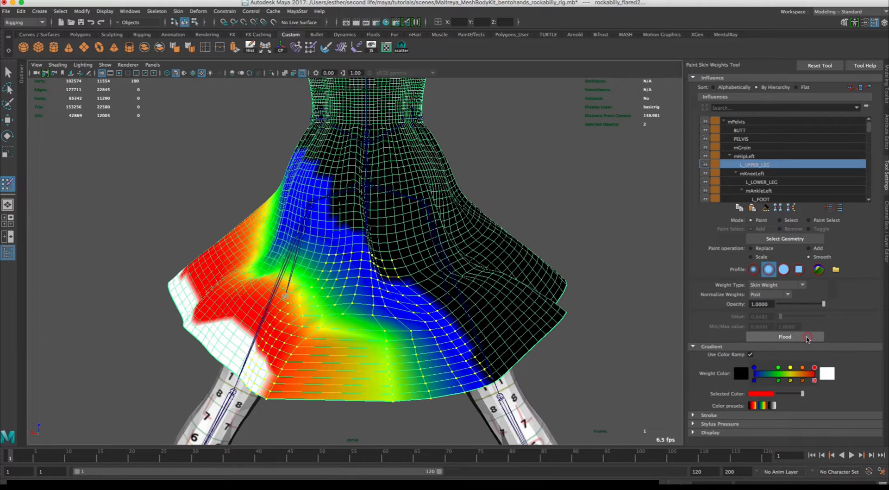
pyautogui.click(807, 339)
pyautogui.click(807, 339)
pyautogui.click(807, 339)
pyautogui.click(806, 340)
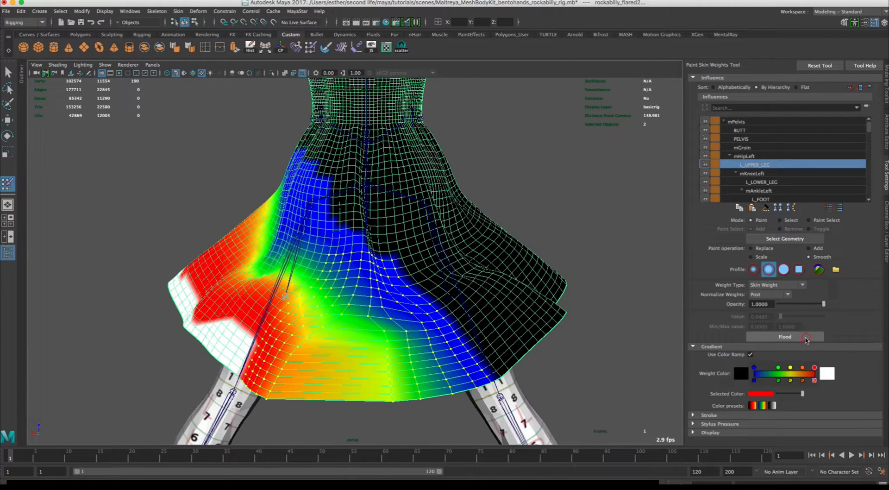
pyautogui.click(807, 339)
pyautogui.click(807, 340)
pyautogui.click(807, 339)
pyautogui.click(807, 339)
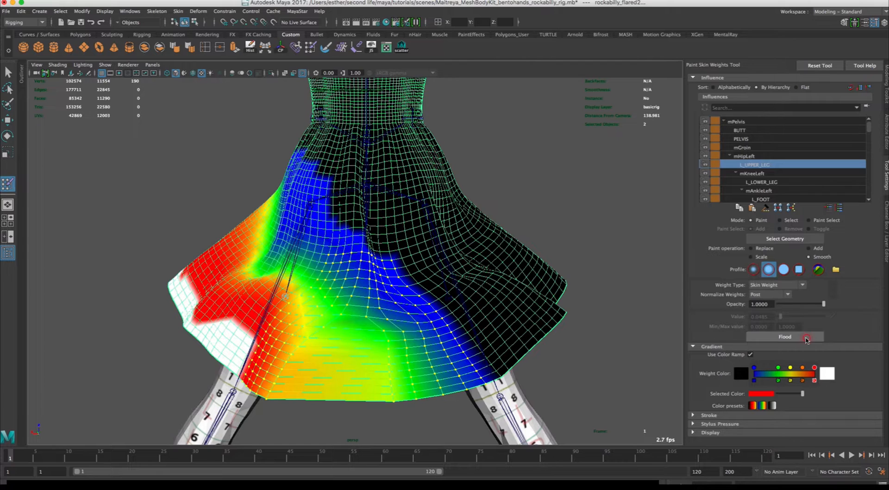
pyautogui.click(807, 339)
pyautogui.click(806, 340)
pyautogui.click(806, 341)
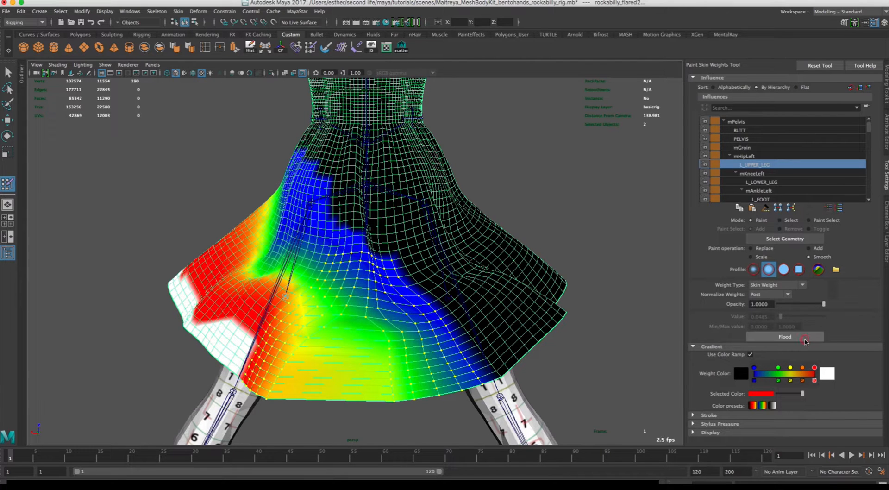
# - Flood-smooth the L_UPPER_LEG and R_UPPER_LEG weights on the selected front skirt vertices, repeating the flood for R_UPPER_LEG
pyautogui.click(806, 341)
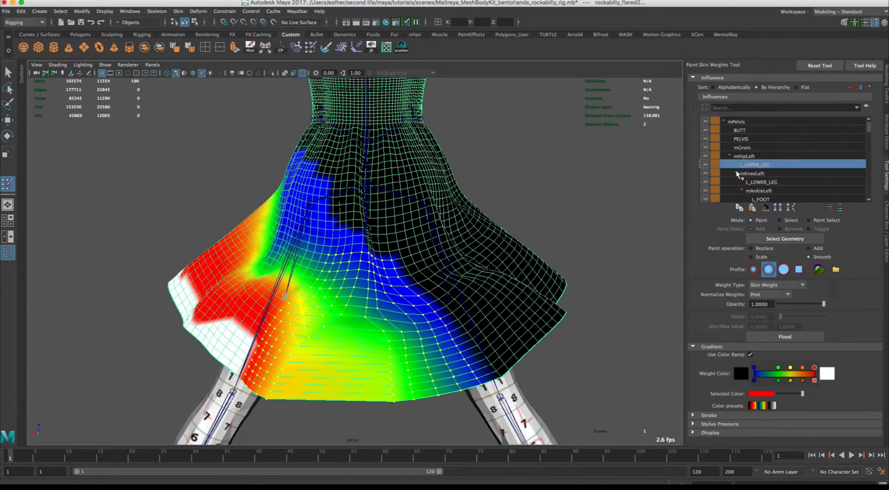
pyautogui.click(730, 156)
pyautogui.click(756, 173)
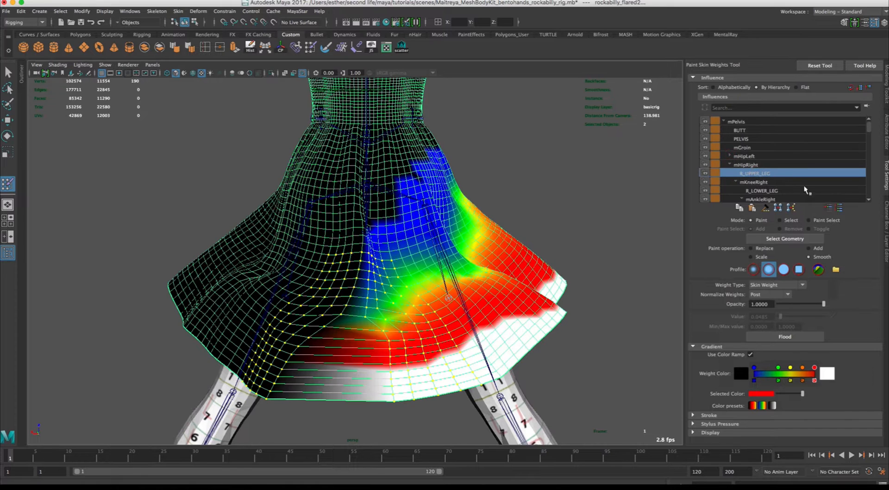
pyautogui.click(802, 340)
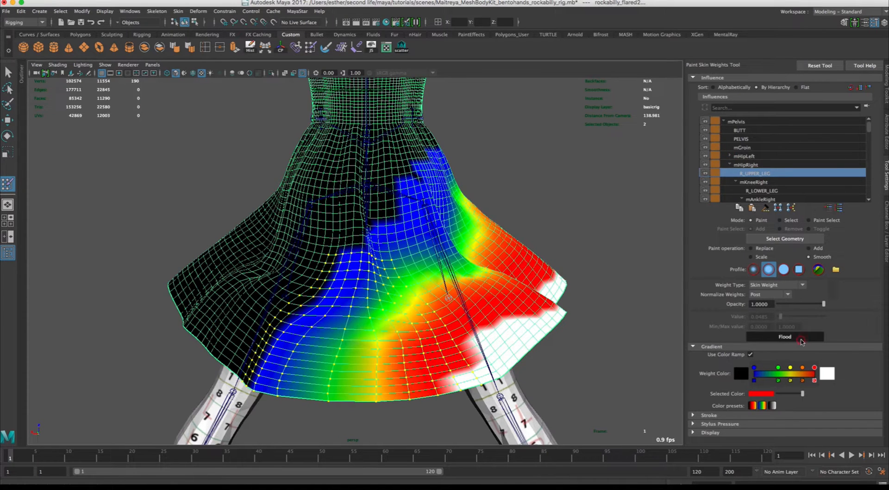
pyautogui.click(797, 346)
pyautogui.click(797, 345)
pyautogui.click(795, 338)
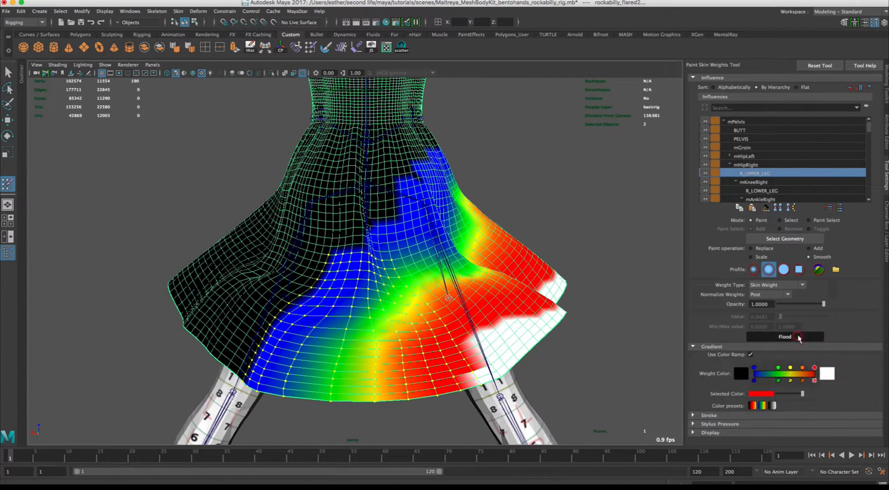
pyautogui.click(794, 339)
pyautogui.click(795, 338)
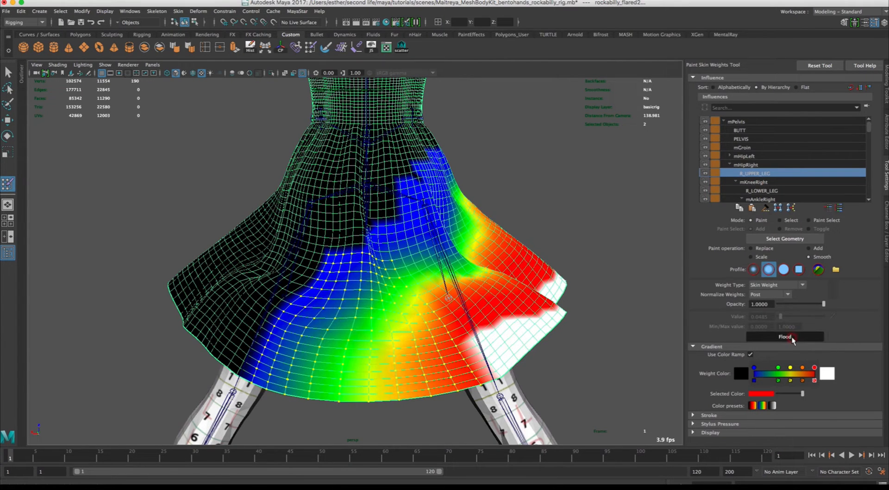
pyautogui.click(794, 338)
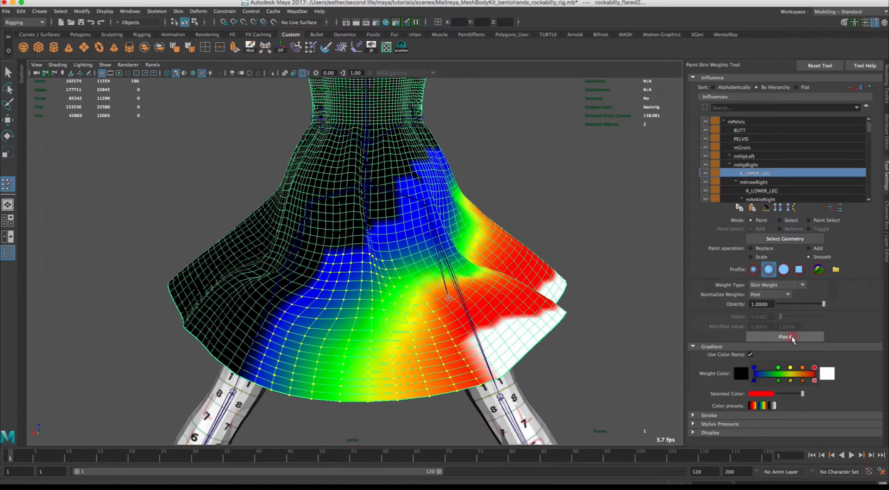
# - Flood-smooth the mPelvis weights on the selected skirt vertices, and check the mGroin, mHipLeft, mHipRight and R_UPPER_LEG influences
pyautogui.click(766, 121)
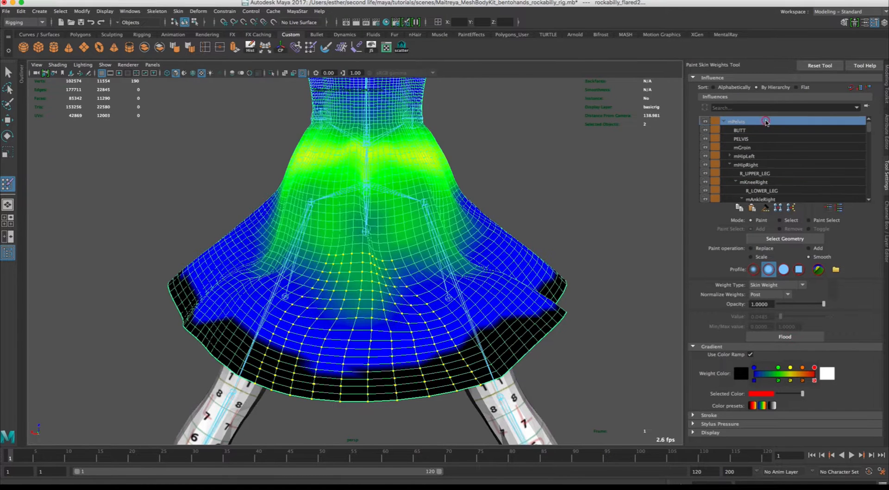
pyautogui.click(801, 338)
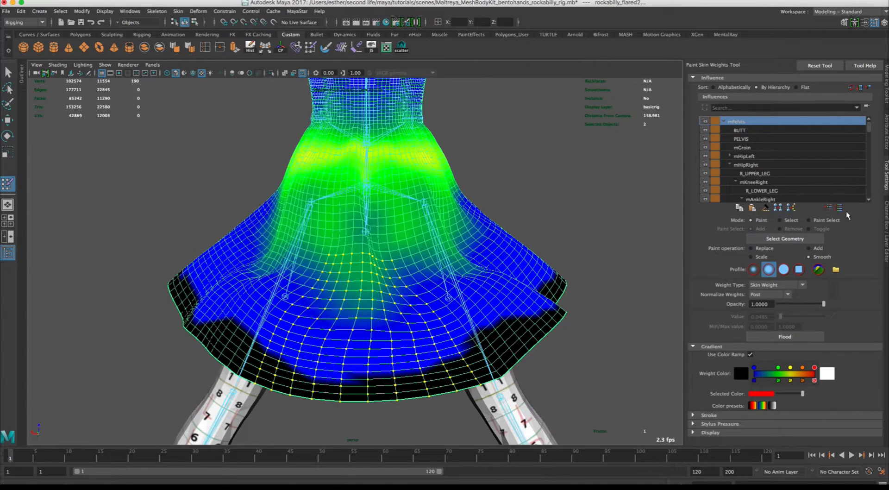
pyautogui.click(797, 147)
pyautogui.click(789, 156)
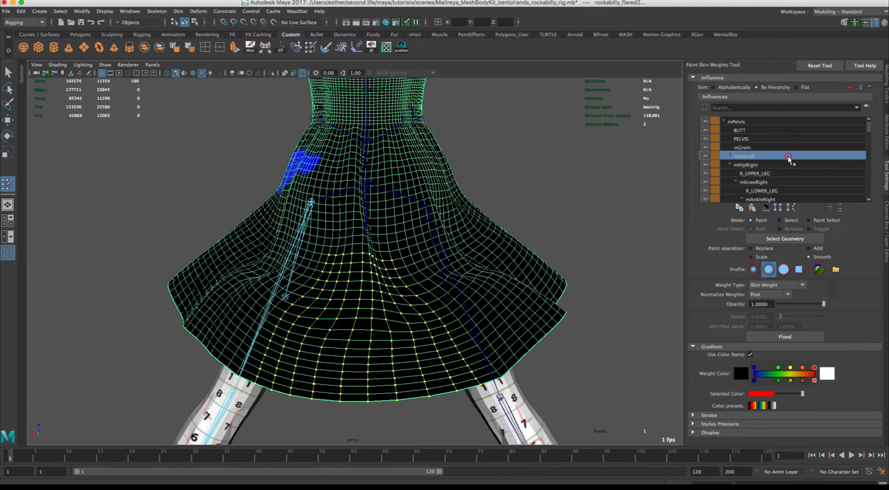
pyautogui.click(794, 166)
pyautogui.click(789, 175)
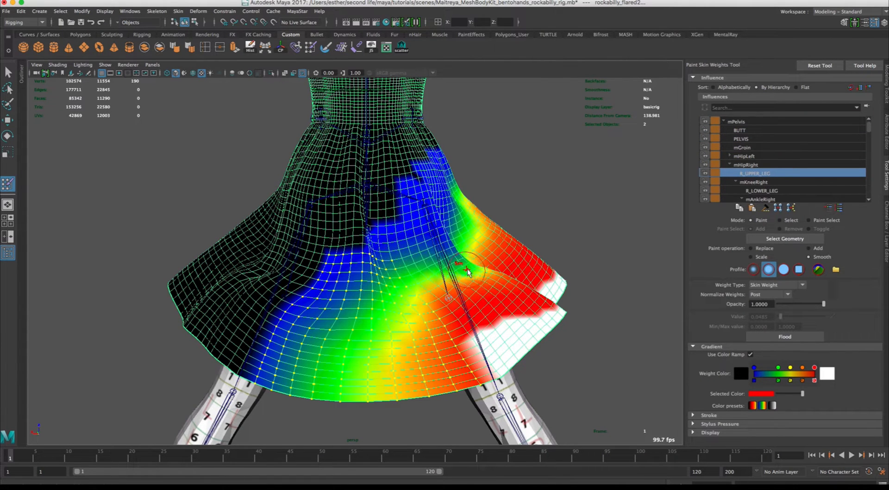
# - Rotate the mHipRight joint to about -10.4 in Y and 5.6 in Z to test how the skirt deforms
pyautogui.click(8, 120)
pyautogui.click(54, 160)
pyautogui.click(424, 204)
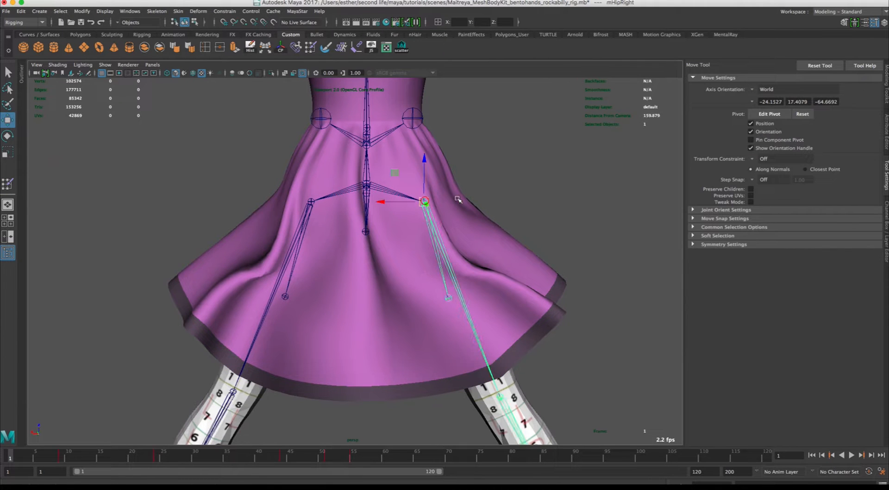
pyautogui.keyDown('alt'); pyautogui.moveTo(533, 217); pyautogui.dragTo(484, 226); pyautogui.keyUp('alt')
pyautogui.press('e')
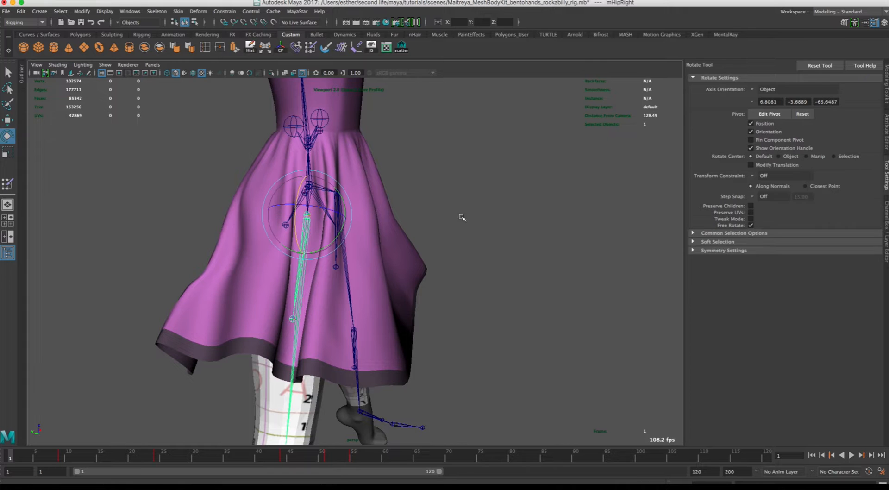
pyautogui.moveTo(341, 199)
pyautogui.mouseDown()
pyautogui.moveTo(338, 210)
pyautogui.moveTo(344, 188)
pyautogui.mouseUp()
pyautogui.keyDown('alt'); pyautogui.moveTo(525, 204); pyautogui.dragTo(437, 207); pyautogui.keyUp('alt')
# - Display the joint's channel values and reset the mHipLeft joint's Rotate X to 0
pyautogui.click(887, 143)
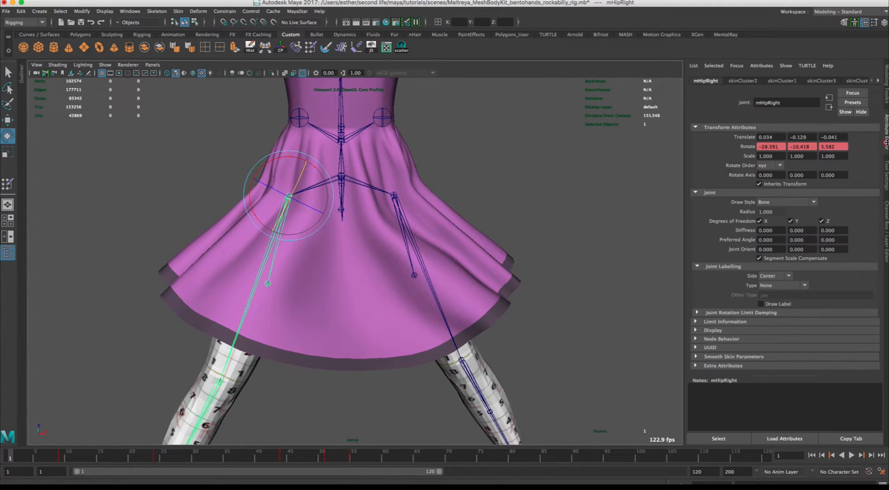
pyautogui.click(885, 180)
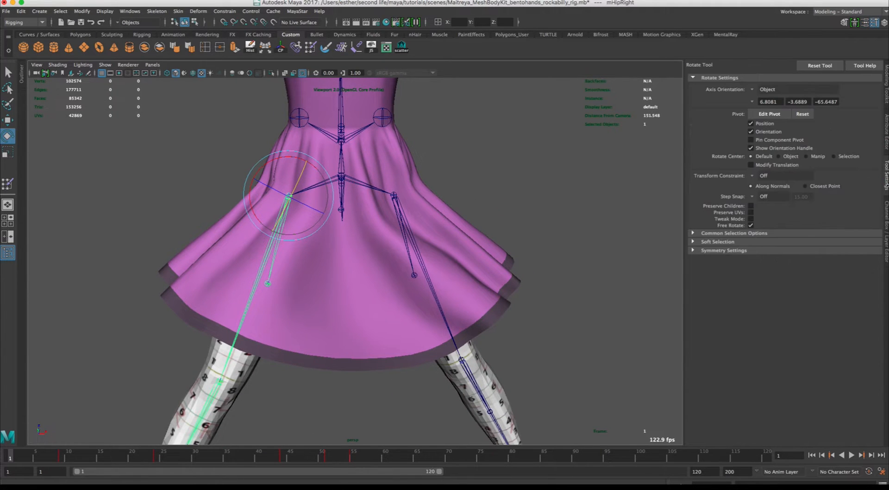
pyautogui.click(887, 216)
pyautogui.click(501, 142)
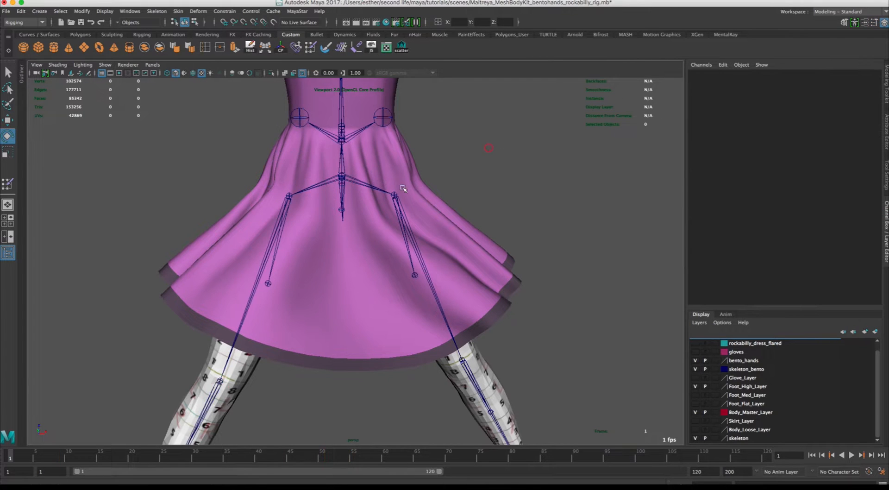
pyautogui.click(394, 193)
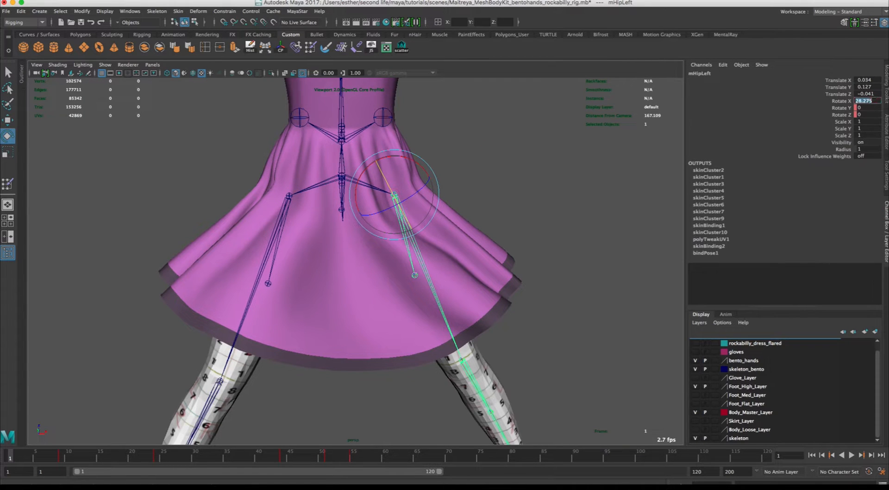
pyautogui.write('0')
pyautogui.press('Return')
# - Reset the mHipRight joint's Rotate X, Y and Z to 0
pyautogui.click(288, 196)
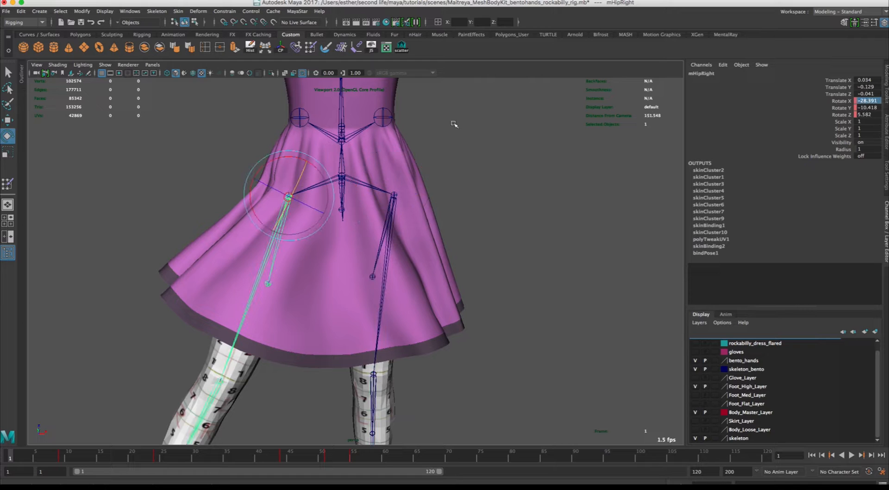
pyautogui.write('0')
pyautogui.press('Return')
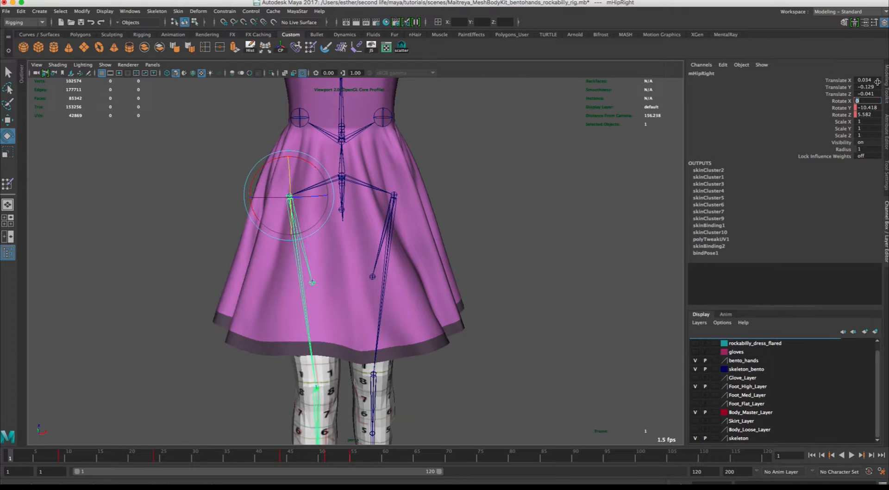
pyautogui.click(871, 107)
pyautogui.write('0')
pyautogui.press('Return')
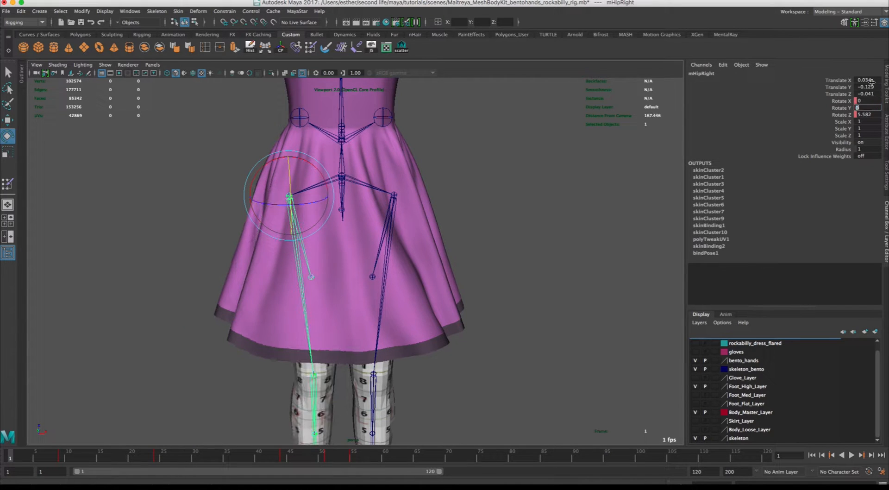
pyautogui.click(867, 114)
pyautogui.write('0')
pyautogui.press('Return')
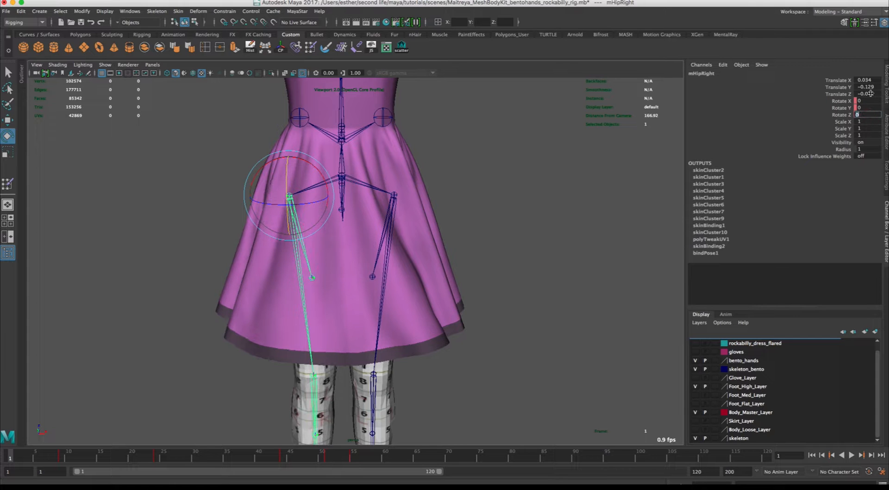
# - Select the dress mesh rockabilly_flared2 and hide the skeleton_bento layer
pyautogui.click(524, 173)
pyautogui.keyDown('alt'); pyautogui.moveTo(463, 196); pyautogui.dragTo(483, 205); pyautogui.keyUp('alt')
pyautogui.keyDown('alt'); pyautogui.moveTo(482, 205); pyautogui.dragTo(470, 317, button='middle'); pyautogui.keyUp('alt')
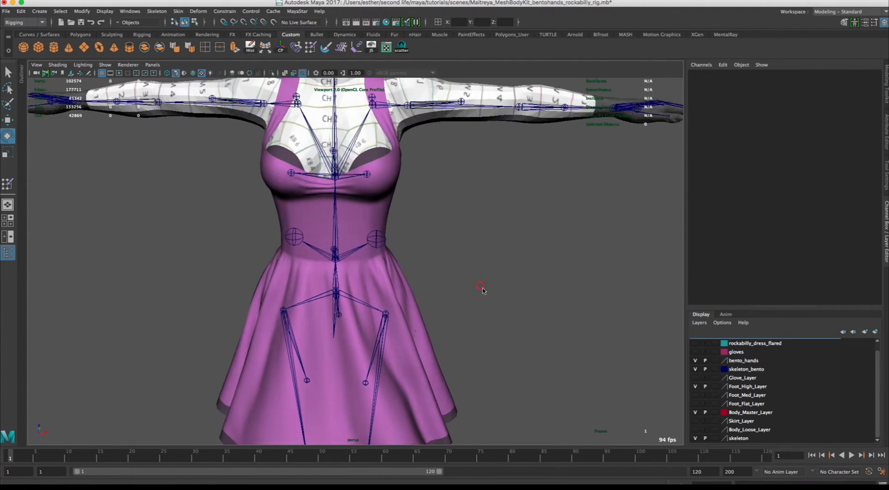
pyautogui.keyDown('alt'); pyautogui.moveTo(482, 290); pyautogui.dragTo(491, 293); pyautogui.keyUp('alt')
pyautogui.keyDown('alt'); pyautogui.moveTo(467, 229); pyautogui.dragTo(478, 250, button='middle'); pyautogui.keyUp('alt')
pyautogui.keyDown('alt'); pyautogui.moveTo(482, 247); pyautogui.dragTo(466, 230); pyautogui.keyUp('alt')
pyautogui.keyDown('alt'); pyautogui.moveTo(470, 236); pyautogui.dragTo(494, 260, button='right'); pyautogui.keyUp('alt')
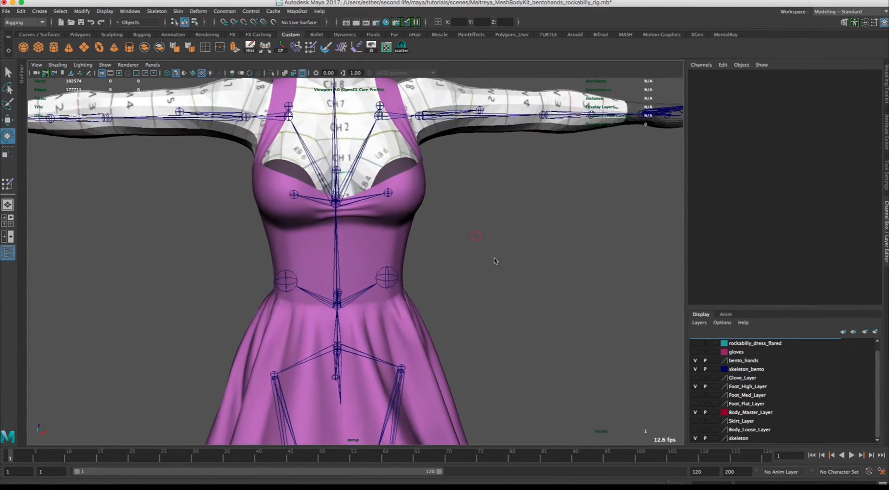
pyautogui.keyDown('alt'); pyautogui.moveTo(487, 248); pyautogui.dragTo(473, 238); pyautogui.keyUp('alt')
pyautogui.click(404, 215)
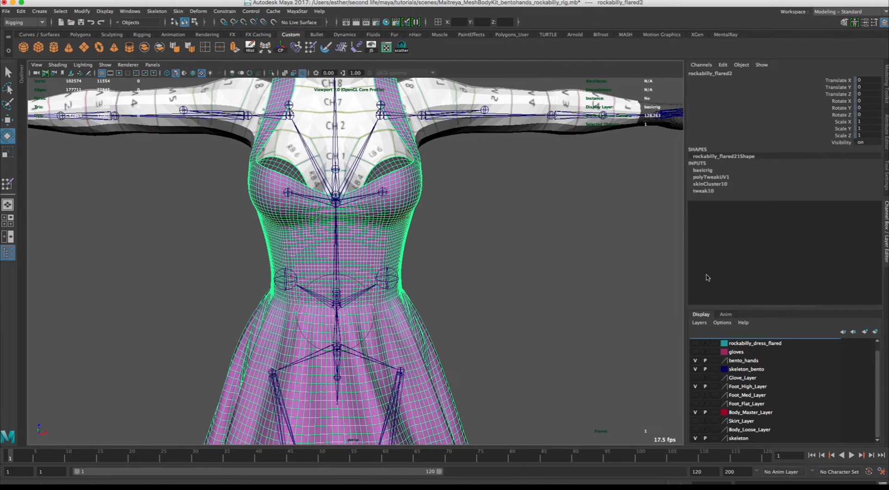
pyautogui.click(695, 369)
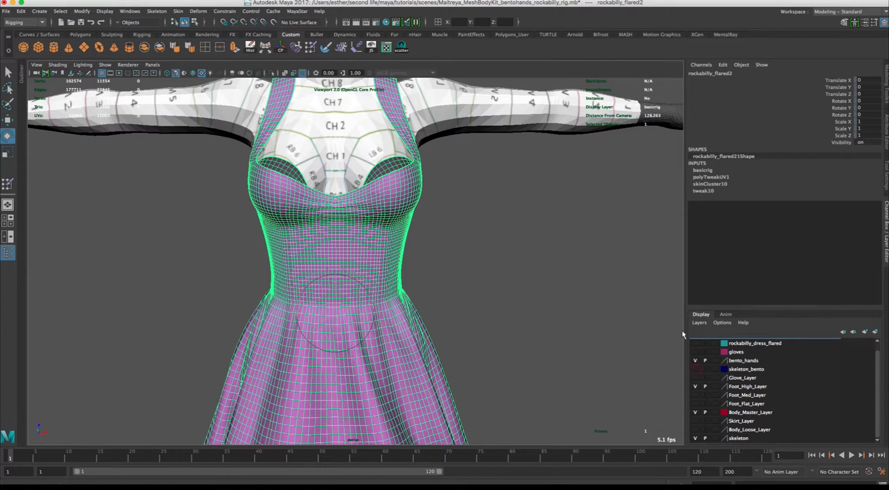
pyautogui.keyDown('alt'); pyautogui.moveTo(466, 233); pyautogui.dragTo(496, 231); pyautogui.keyUp('alt')
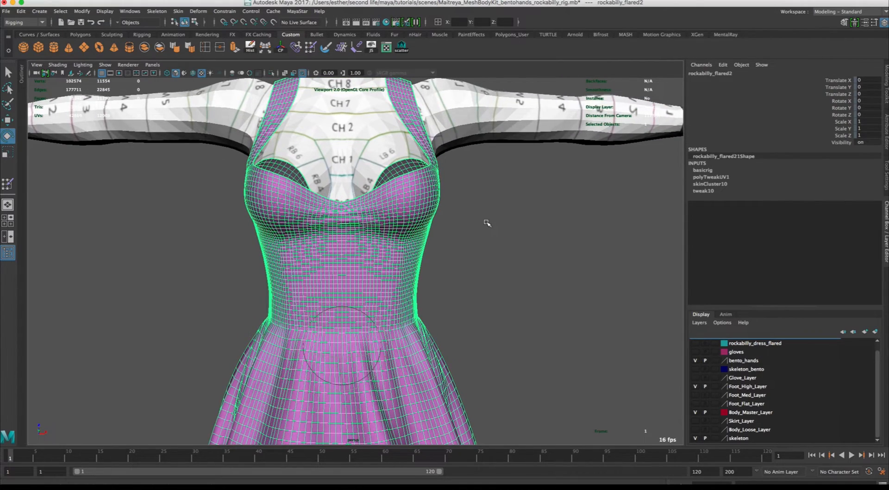
# - Start Paint Skin Weights on the dress, review the mTorso, BELLY and mChest influences, and choose CHEST for painting
pyautogui.rightClick(438, 242)
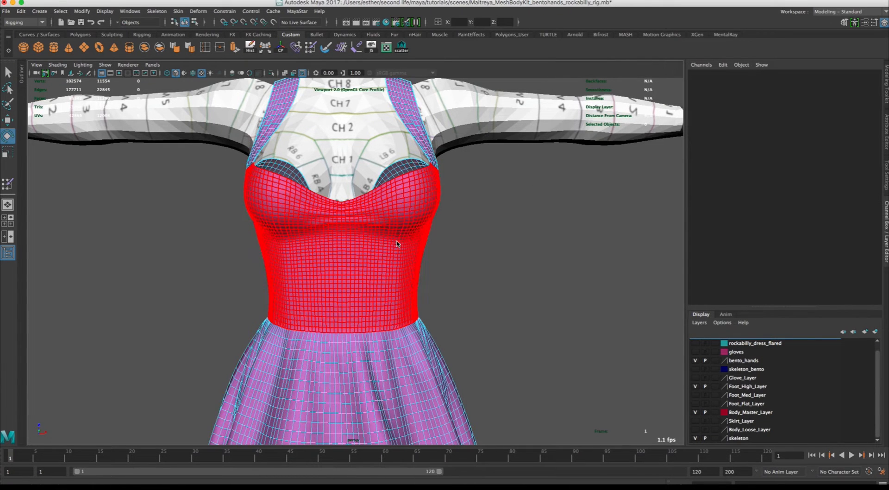
pyautogui.moveTo(396, 242); pyautogui.dragTo(371, 230, button='right')
pyautogui.click(731, 156)
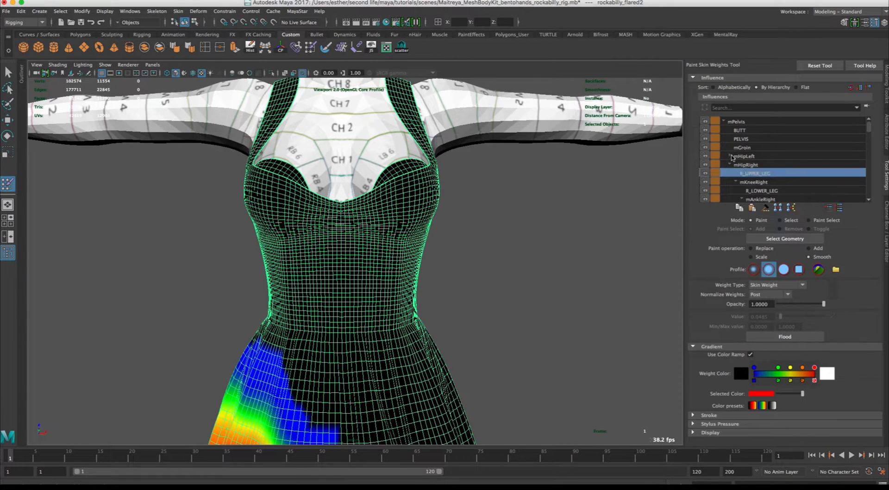
pyautogui.click(730, 165)
pyautogui.click(743, 191)
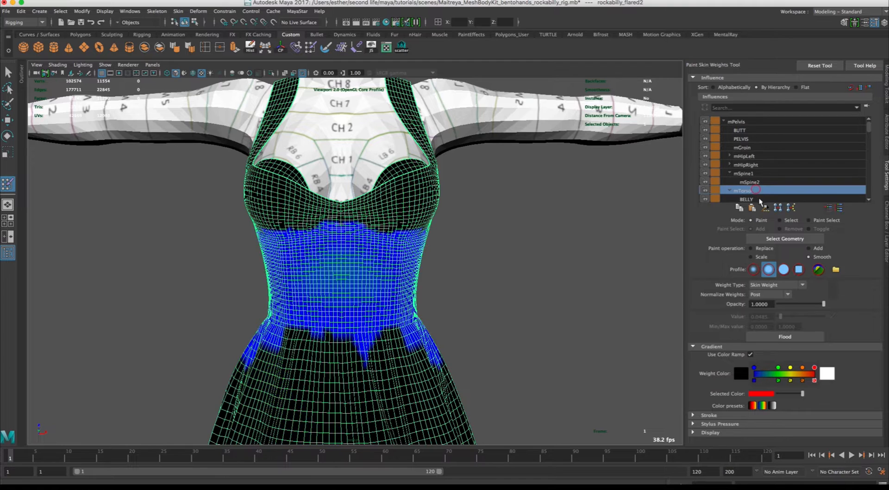
pyautogui.click(758, 198)
pyautogui.moveTo(867, 125); pyautogui.dragTo(867, 132)
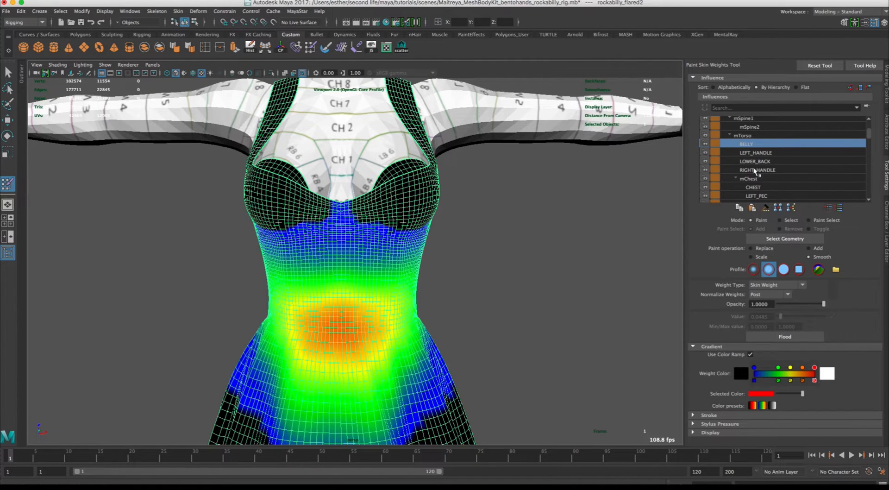
pyautogui.click(784, 179)
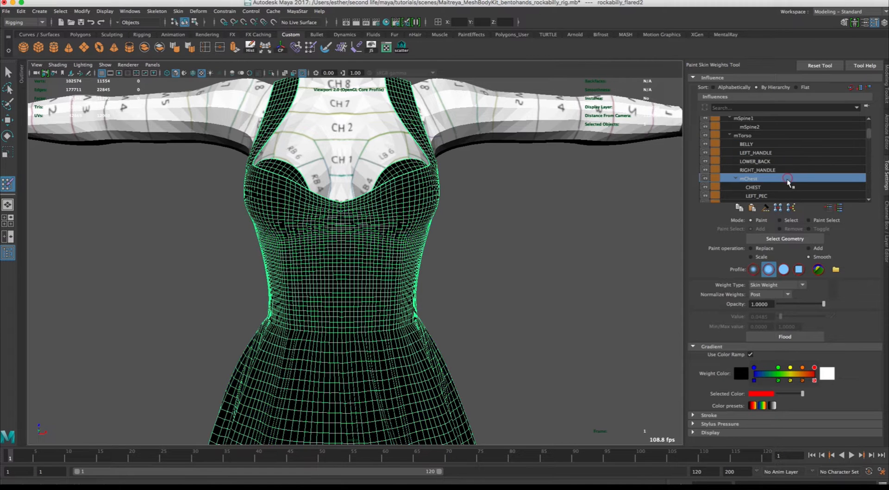
pyautogui.click(786, 187)
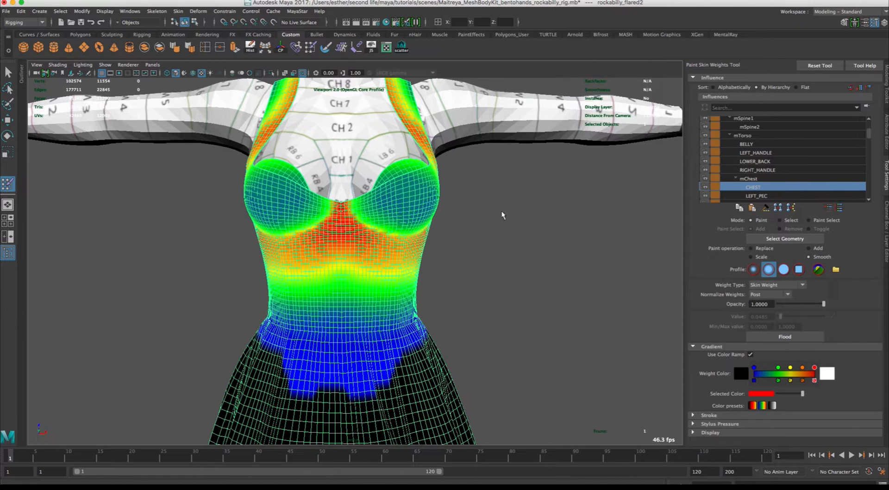
# - Resize the brush and smooth the CHEST weights along the underside and inner edges of both bust cups
pyautogui.keyDown('alt'); pyautogui.moveTo(469, 243); pyautogui.dragTo(519, 240, button='right'); pyautogui.keyUp('alt')
pyautogui.keyDown('alt'); pyautogui.moveTo(520, 229); pyautogui.dragTo(526, 266, button='middle'); pyautogui.keyUp('alt')
pyautogui.keyDown('alt'); pyautogui.moveTo(526, 265); pyautogui.dragTo(519, 245); pyautogui.keyUp('alt')
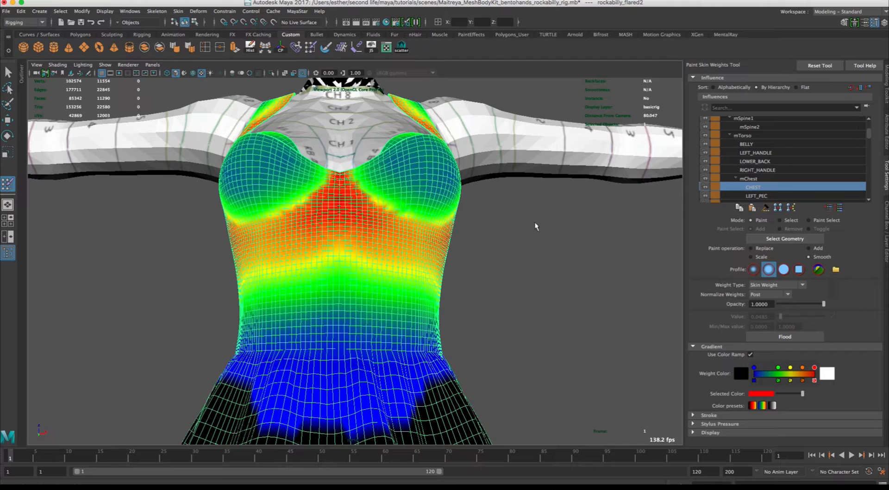
pyautogui.moveTo(532, 222)
pyautogui.keyDown('alt'); pyautogui.mouseDown()
pyautogui.moveTo(542, 234)
pyautogui.moveTo(519, 239)
pyautogui.mouseUp(); pyautogui.keyUp('alt')
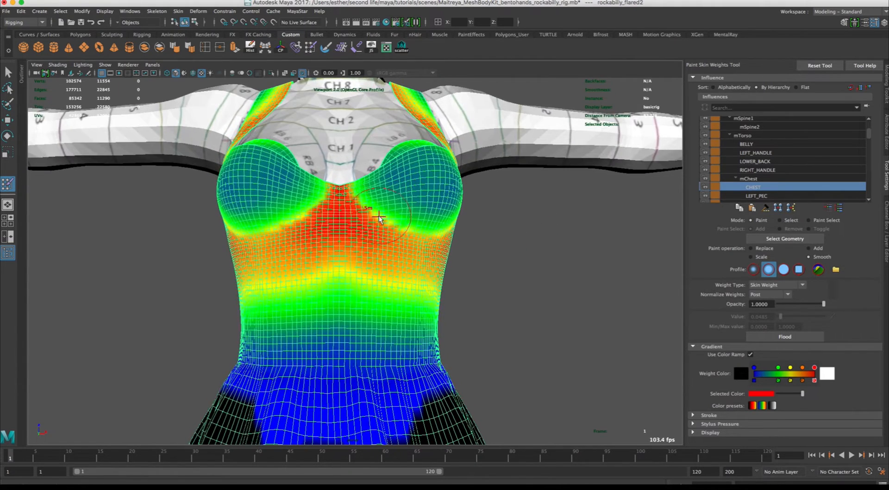
pyautogui.press('b')
pyautogui.moveTo(380, 214); pyautogui.dragTo(369, 214)
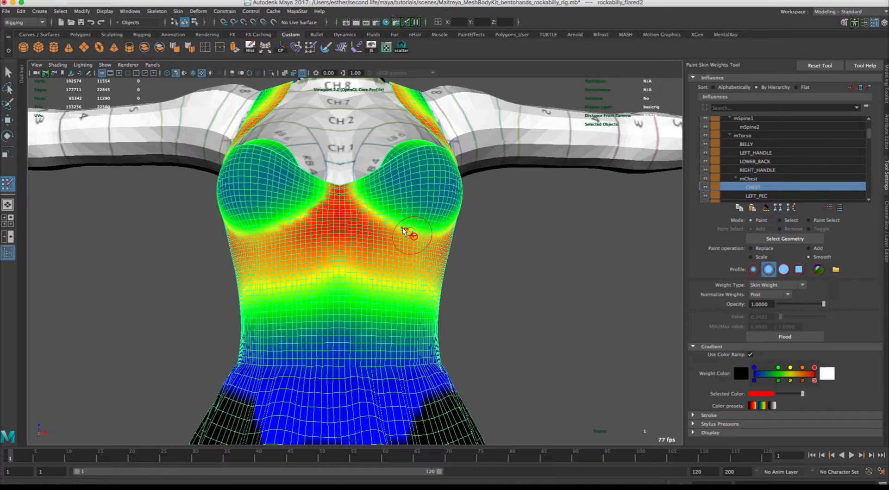
pyautogui.moveTo(380, 220)
pyautogui.mouseDown()
pyautogui.moveTo(358, 189)
pyautogui.moveTo(403, 236)
pyautogui.moveTo(353, 185)
pyautogui.mouseUp()
pyautogui.keyDown('alt'); pyautogui.moveTo(424, 247); pyautogui.dragTo(366, 246); pyautogui.keyUp('alt')
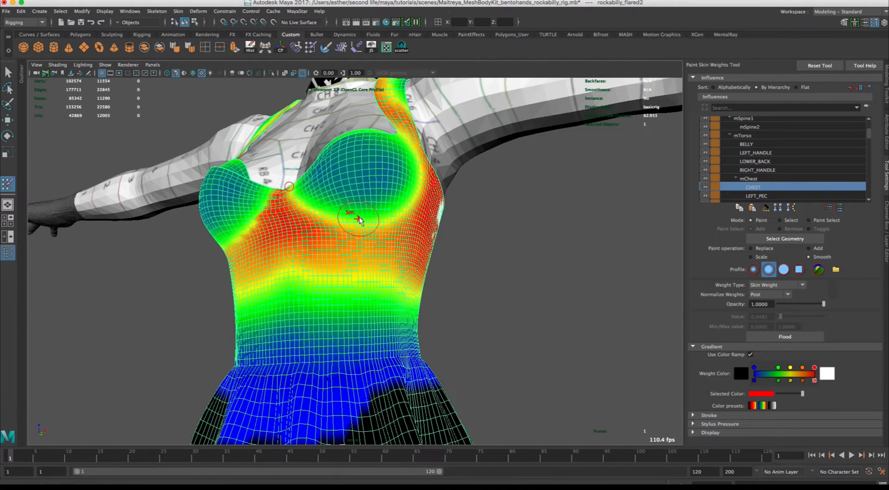
pyautogui.moveTo(306, 203)
pyautogui.keyDown('alt'); pyautogui.mouseDown()
pyautogui.moveTo(348, 209)
pyautogui.moveTo(306, 225)
pyautogui.moveTo(360, 185)
pyautogui.moveTo(342, 207)
pyautogui.moveTo(308, 219)
pyautogui.moveTo(407, 230)
pyautogui.mouseUp(); pyautogui.keyUp('alt')
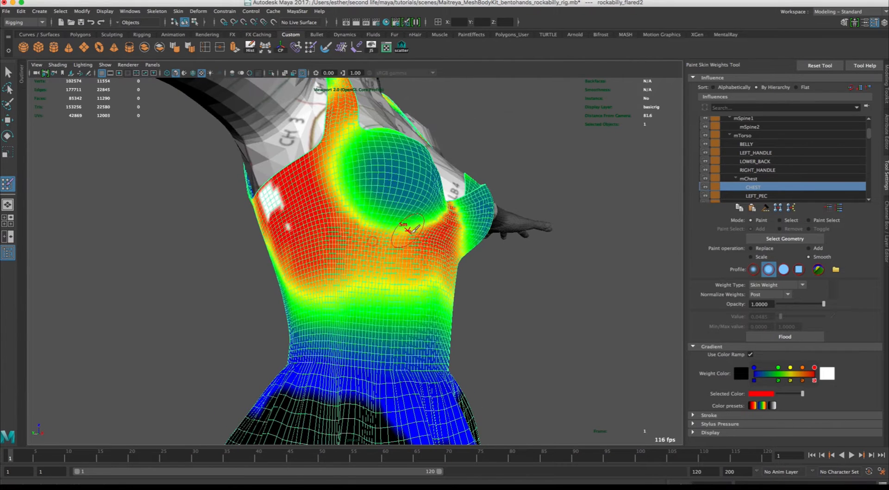
pyautogui.moveTo(347, 201)
pyautogui.mouseDown()
pyautogui.moveTo(360, 212)
pyautogui.moveTo(428, 215)
pyautogui.moveTo(366, 227)
pyautogui.moveTo(335, 215)
pyautogui.moveTo(321, 236)
pyautogui.moveTo(384, 226)
pyautogui.moveTo(423, 250)
pyautogui.moveTo(299, 259)
pyautogui.moveTo(383, 264)
pyautogui.moveTo(378, 238)
pyautogui.mouseUp()
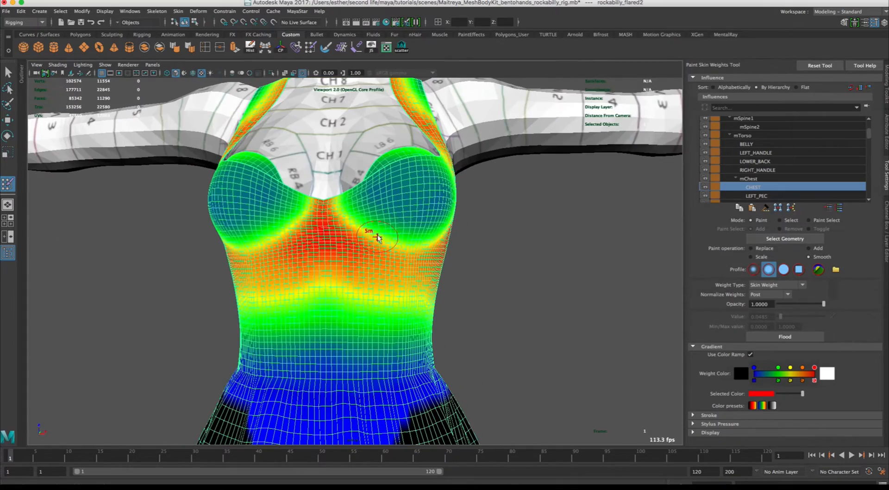
# - Smooth the LEFT_PEC weights around the lower and outer edges of the avatar's left bust cup
pyautogui.click(802, 195)
pyautogui.keyDown('alt'); pyautogui.moveTo(583, 181); pyautogui.dragTo(473, 198); pyautogui.keyUp('alt')
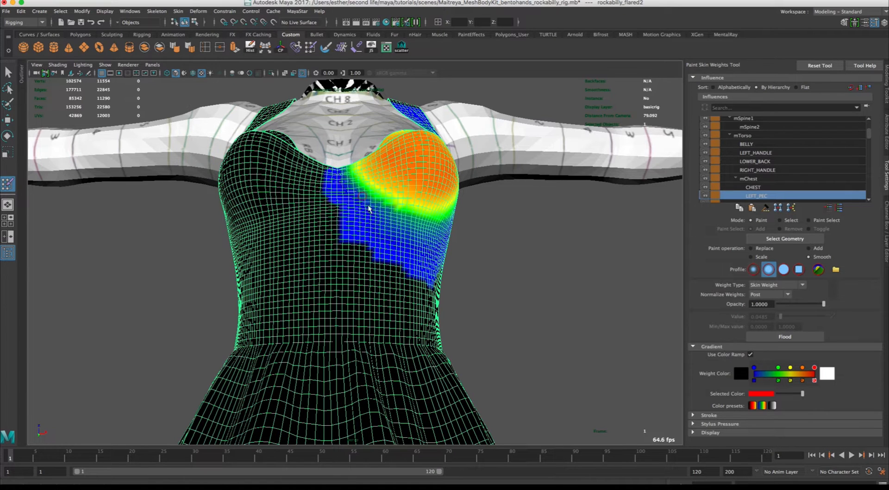
pyautogui.moveTo(394, 220)
pyautogui.mouseDown()
pyautogui.moveTo(417, 204)
pyautogui.moveTo(383, 212)
pyautogui.moveTo(377, 186)
pyautogui.moveTo(350, 177)
pyautogui.moveTo(415, 220)
pyautogui.moveTo(385, 245)
pyautogui.moveTo(360, 226)
pyautogui.moveTo(392, 173)
pyautogui.moveTo(397, 198)
pyautogui.moveTo(368, 235)
pyautogui.mouseUp()
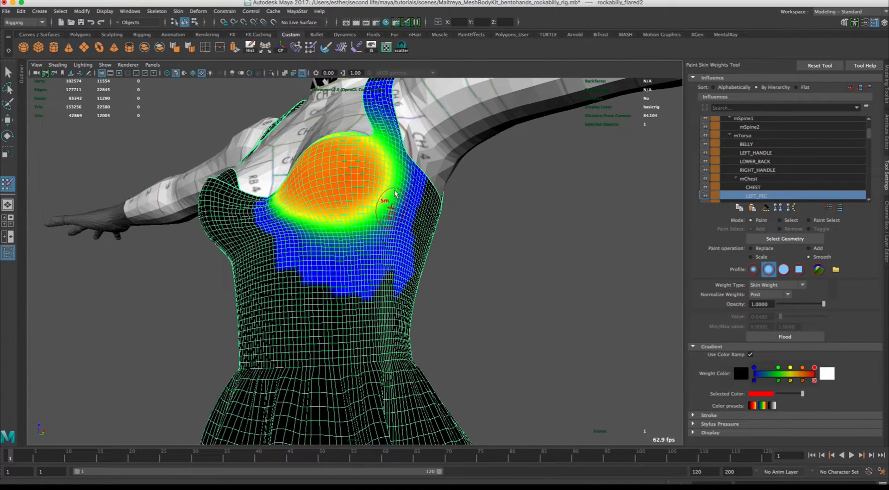
pyautogui.keyDown('alt'); pyautogui.moveTo(369, 232); pyautogui.dragTo(428, 240); pyautogui.keyUp('alt')
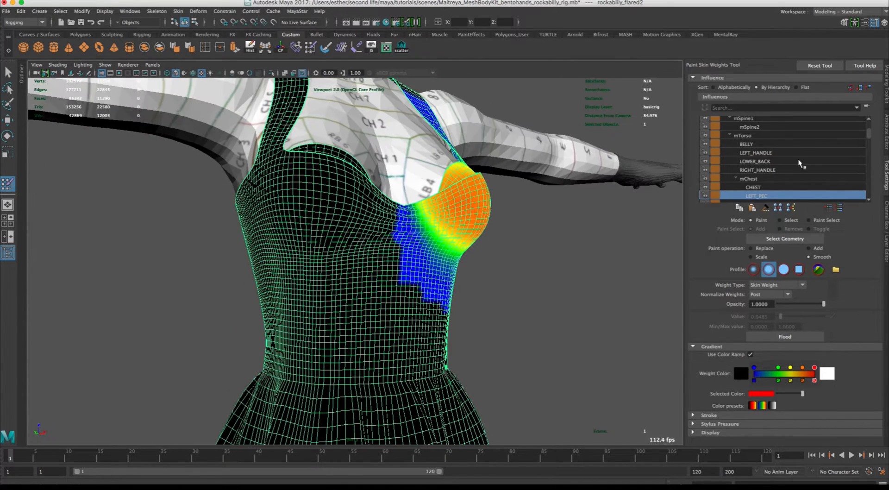
# - Smooth the RIGHT_PEC weights around the lower edge of the avatar's right bust cup
pyautogui.scroll(-3, 870, 137)
pyautogui.click(807, 133)
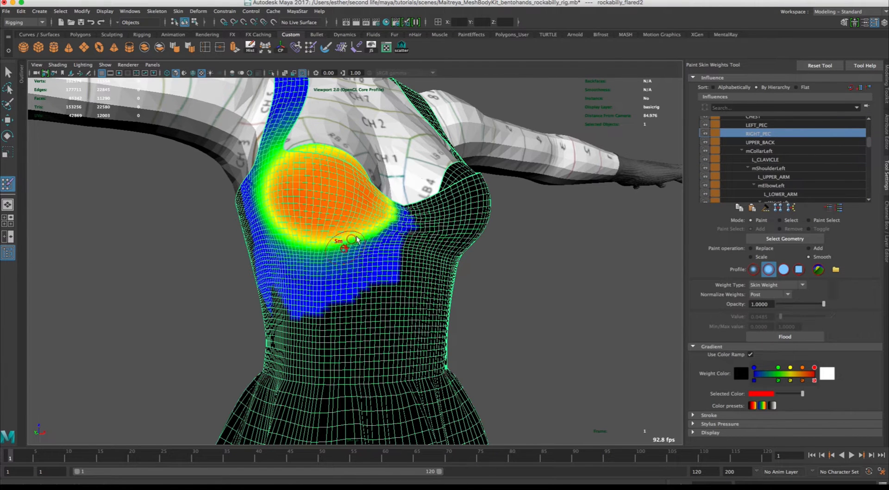
pyautogui.keyDown('alt'); pyautogui.moveTo(345, 252); pyautogui.dragTo(323, 253); pyautogui.keyUp('alt')
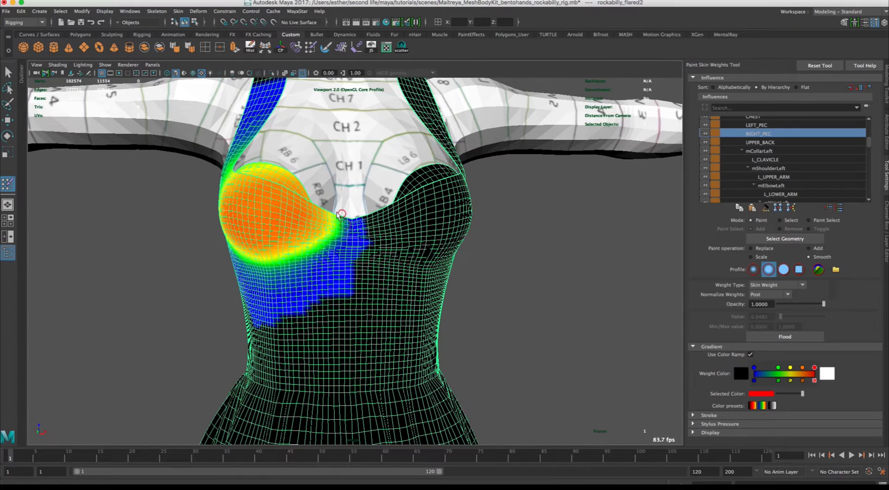
pyautogui.keyDown('alt'); pyautogui.moveTo(342, 218); pyautogui.dragTo(389, 236); pyautogui.keyUp('alt')
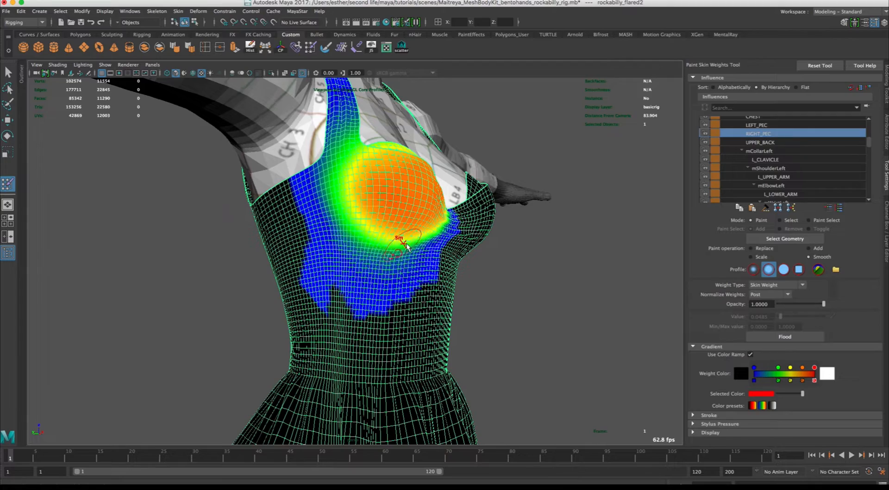
pyautogui.keyDown('alt'); pyautogui.moveTo(403, 241); pyautogui.dragTo(334, 222); pyautogui.keyUp('alt')
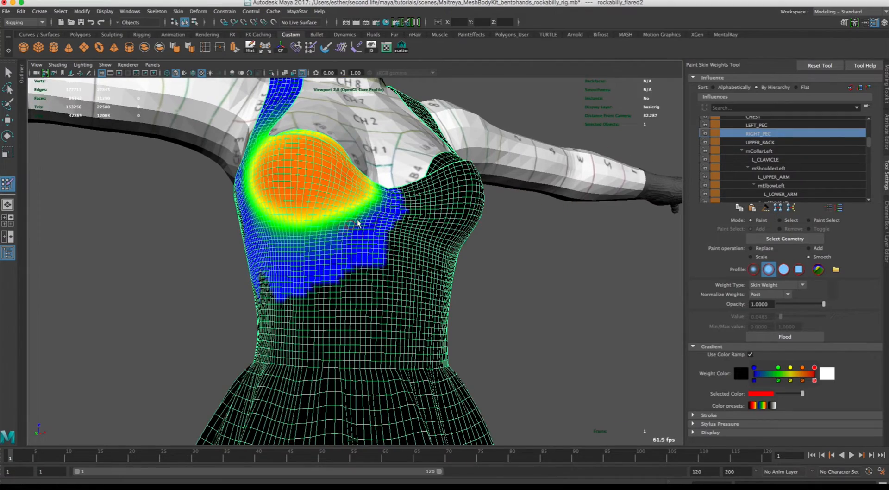
# - Review the UPPER_BACK, mShoulderLeft, L_UPPER_ARM, mTorso and BELLY influences on the dress
pyautogui.keyDown('alt'); pyautogui.moveTo(375, 204); pyautogui.dragTo(369, 249); pyautogui.keyUp('alt')
pyautogui.keyDown('alt'); pyautogui.moveTo(387, 242); pyautogui.dragTo(273, 210, button='right'); pyautogui.keyUp('alt')
pyautogui.moveTo(377, 259)
pyautogui.keyDown('alt'); pyautogui.mouseDown()
pyautogui.moveTo(420, 267)
pyautogui.moveTo(364, 254)
pyautogui.mouseUp(); pyautogui.keyUp('alt')
pyautogui.keyDown('alt'); pyautogui.moveTo(363, 255); pyautogui.dragTo(400, 246, button='right'); pyautogui.keyUp('alt')
pyautogui.click(795, 142)
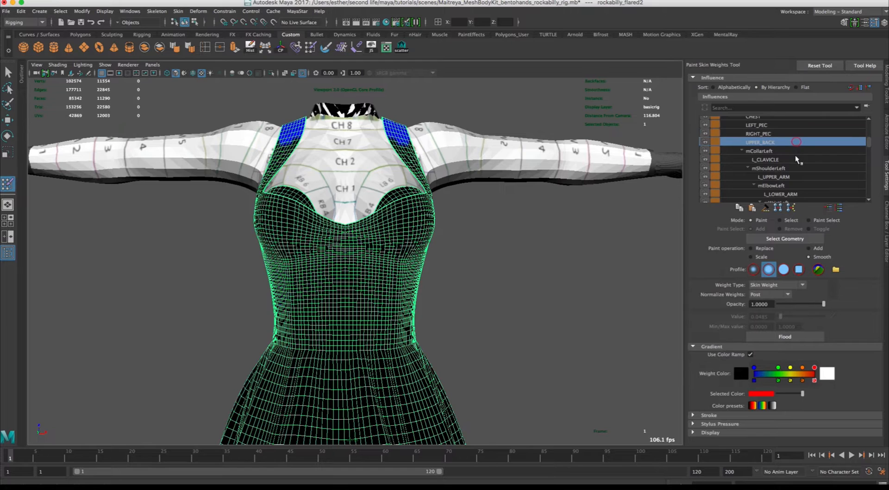
pyautogui.click(794, 168)
pyautogui.click(796, 176)
pyautogui.moveTo(869, 142); pyautogui.dragTo(874, 138)
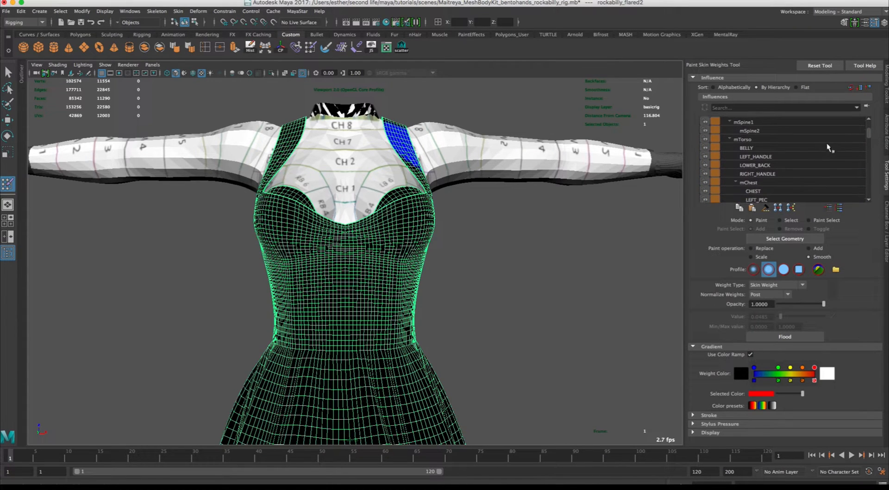
pyautogui.click(813, 146)
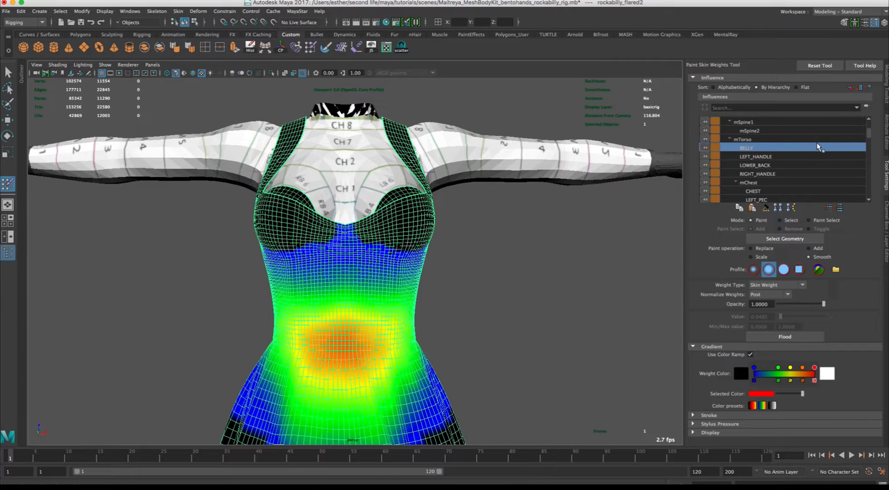
pyautogui.click(815, 139)
pyautogui.click(815, 147)
pyautogui.scroll(3, 549, 241)
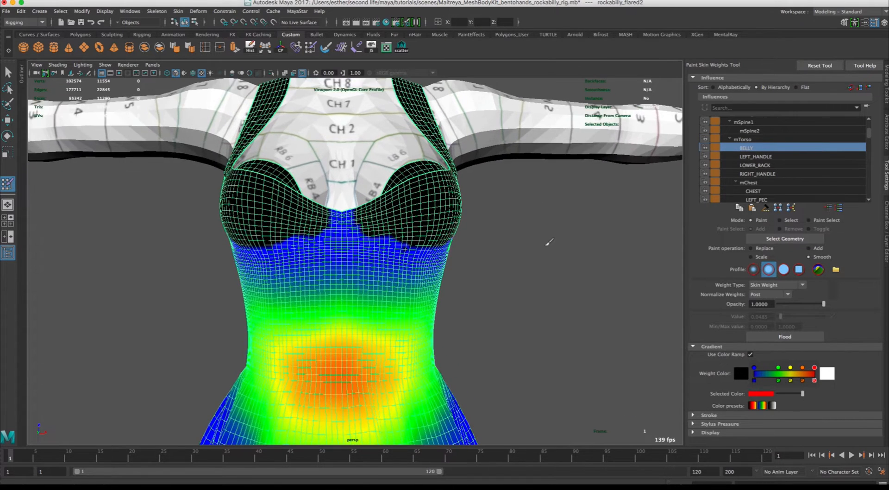
pyautogui.keyDown('alt'); pyautogui.moveTo(549, 242); pyautogui.dragTo(544, 235); pyautogui.keyUp('alt')
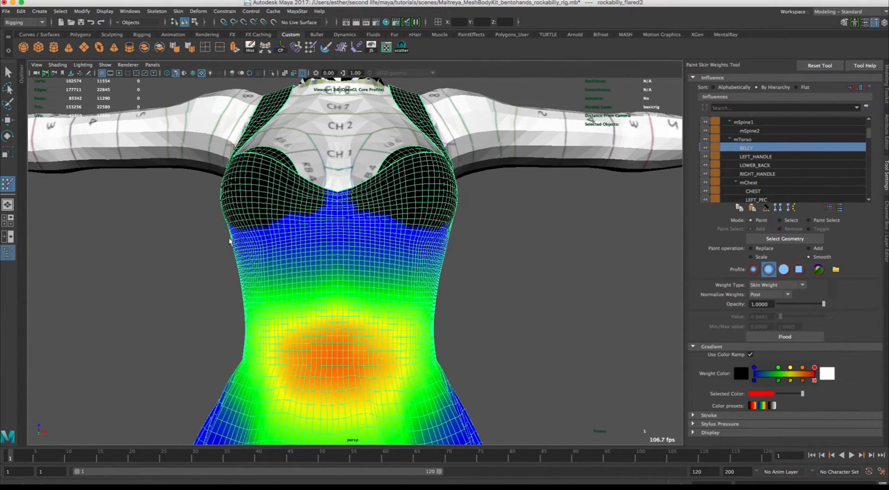
# - Choose the mTorso influence and smooth its weights across the bodice just beneath the bust
pyautogui.click(753, 156)
pyautogui.click(753, 138)
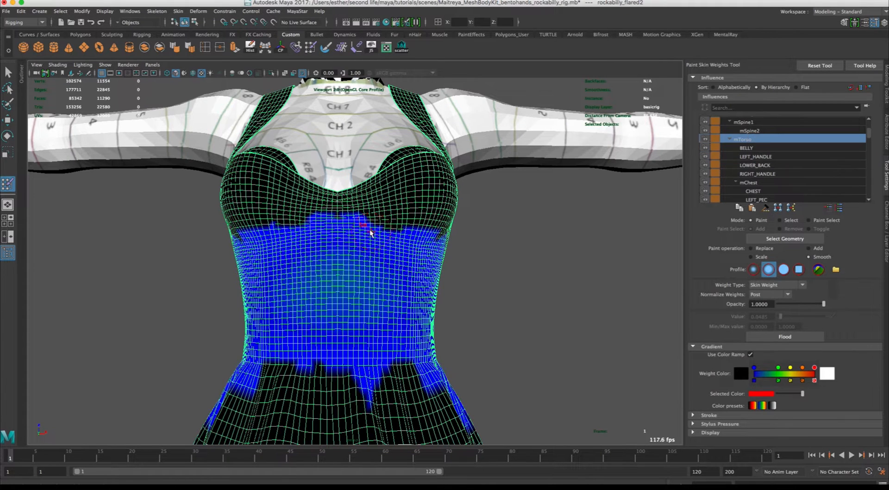
pyautogui.moveTo(482, 243)
pyautogui.keyDown('alt'); pyautogui.mouseDown()
pyautogui.moveTo(537, 263)
pyautogui.moveTo(279, 234)
pyautogui.moveTo(356, 251)
pyautogui.mouseUp(); pyautogui.keyUp('alt')
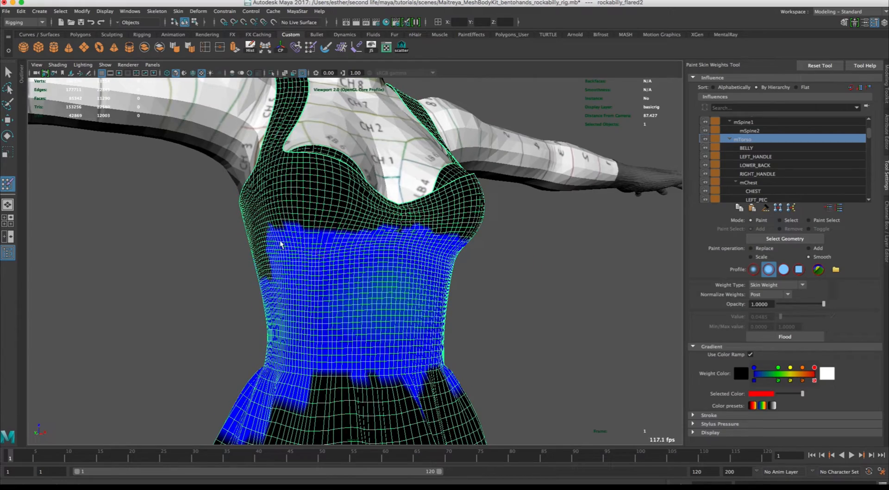
pyautogui.keyDown('alt'); pyautogui.moveTo(535, 237); pyautogui.dragTo(485, 264); pyautogui.keyUp('alt')
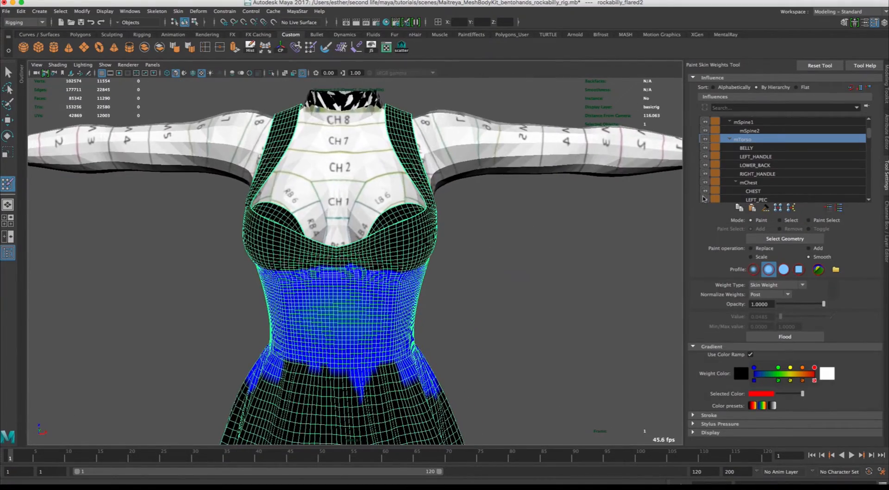
# - Show the skeleton_bento layer and set the LEFT_PEC joint's Scale X, Y and Z to 0.08
pyautogui.click(886, 242)
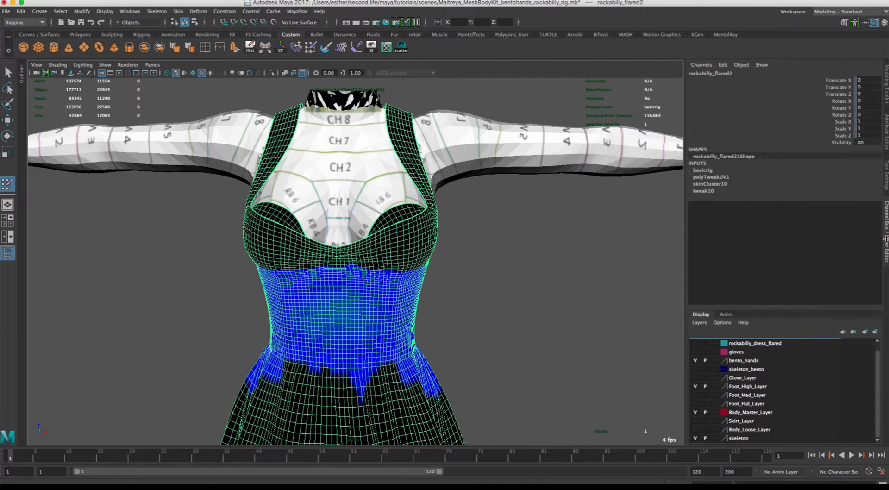
pyautogui.click(695, 369)
pyautogui.moveTo(488, 262)
pyautogui.keyDown('alt'); pyautogui.mouseDown()
pyautogui.moveTo(482, 250)
pyautogui.moveTo(493, 239)
pyautogui.moveTo(527, 270)
pyautogui.moveTo(505, 268)
pyautogui.mouseUp(); pyautogui.keyUp('alt')
pyautogui.press('w')
pyautogui.click(419, 239)
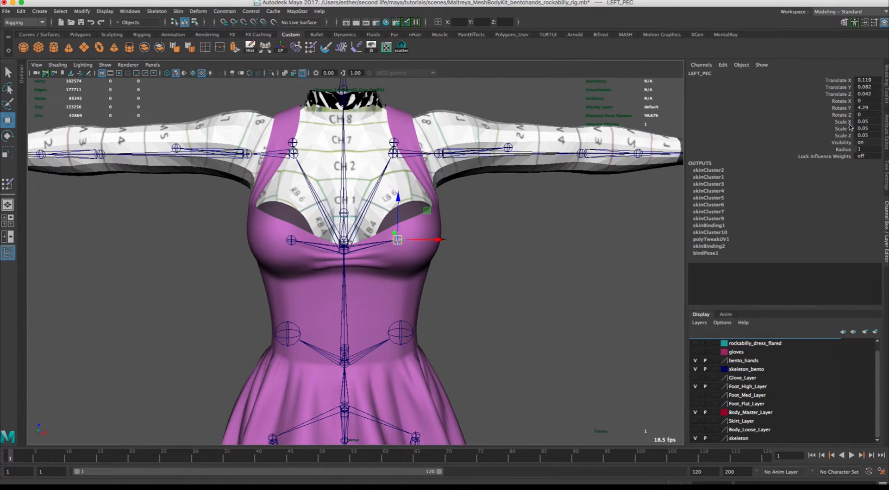
pyautogui.click(875, 120)
pyautogui.click(870, 129)
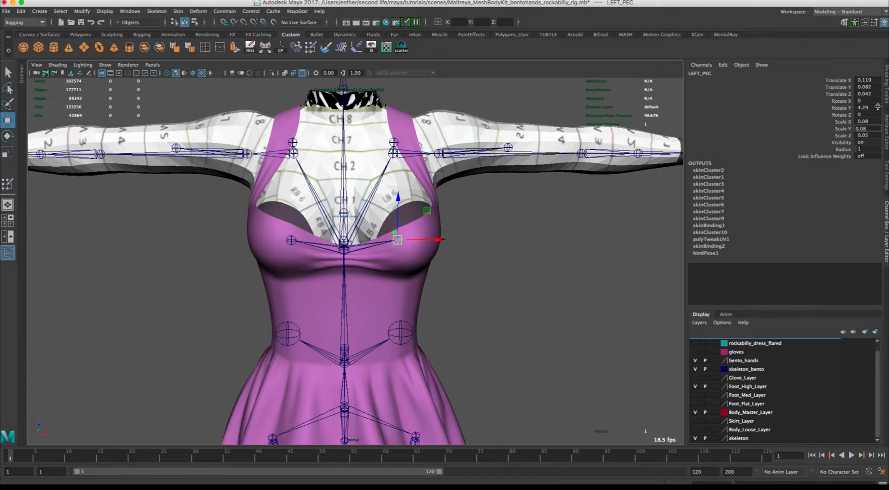
pyautogui.click(870, 135)
pyautogui.write('0.08')
pyautogui.press('Return')
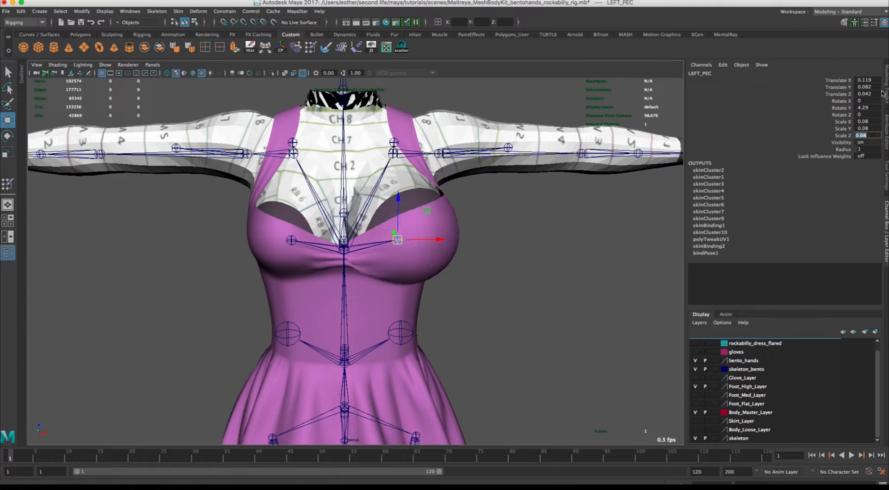
# - Inspect the enlarged bust from the side, and set the RIGHT_PEC joint's Scale X, Y and Z to 0.08
pyautogui.keyDown('alt'); pyautogui.moveTo(528, 236); pyautogui.dragTo(261, 210); pyautogui.keyUp('alt')
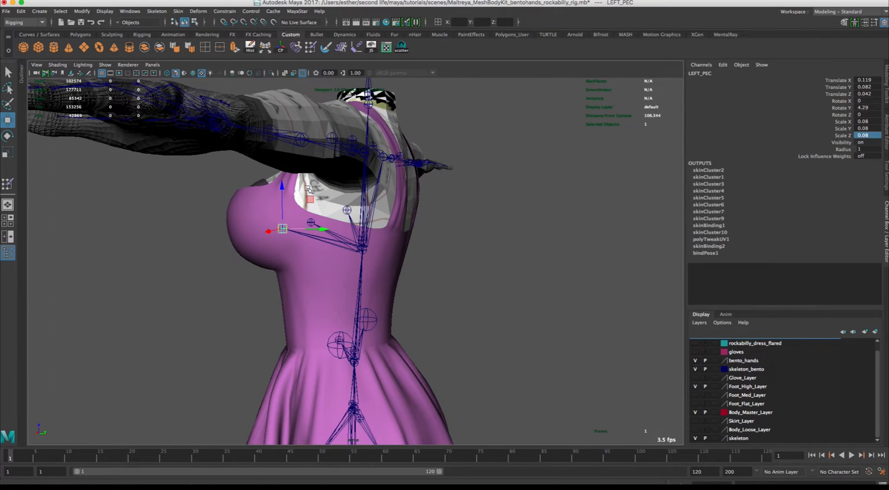
pyautogui.keyDown('alt'); pyautogui.moveTo(308, 189); pyautogui.dragTo(462, 207); pyautogui.keyUp('alt')
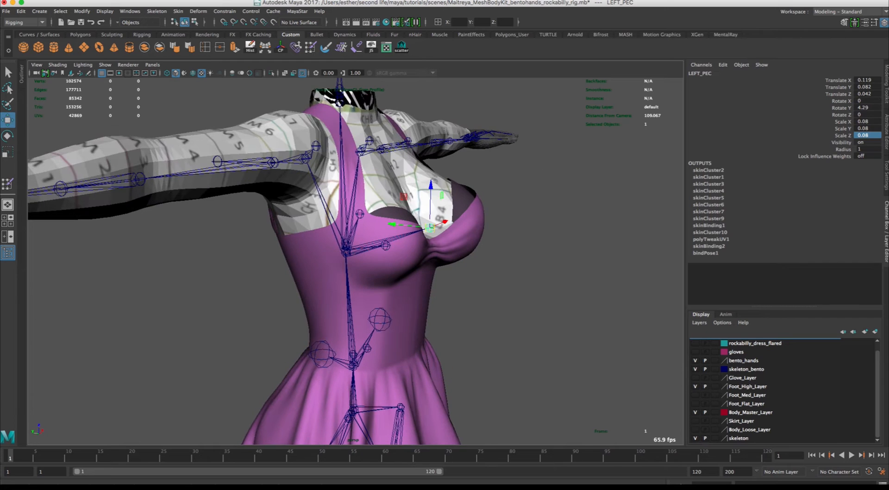
pyautogui.keyDown('alt'); pyautogui.moveTo(523, 250); pyautogui.dragTo(510, 263); pyautogui.keyUp('alt')
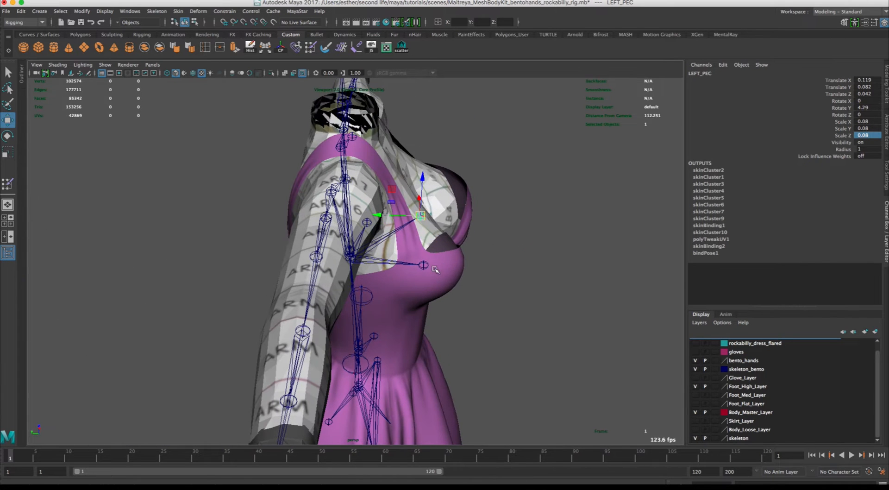
pyautogui.click(425, 266)
pyautogui.doubleClick(874, 122)
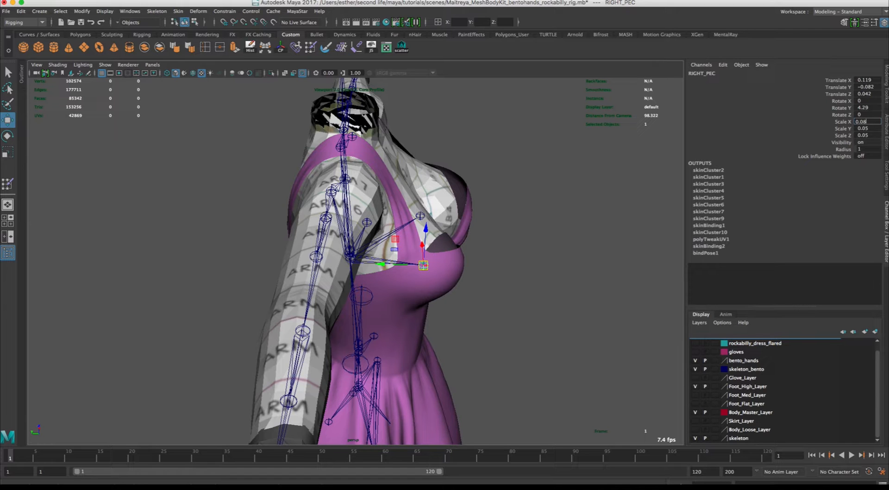
pyautogui.write('0.08')
pyautogui.press('Tab')
pyautogui.write('0.08')
pyautogui.press('Tab')
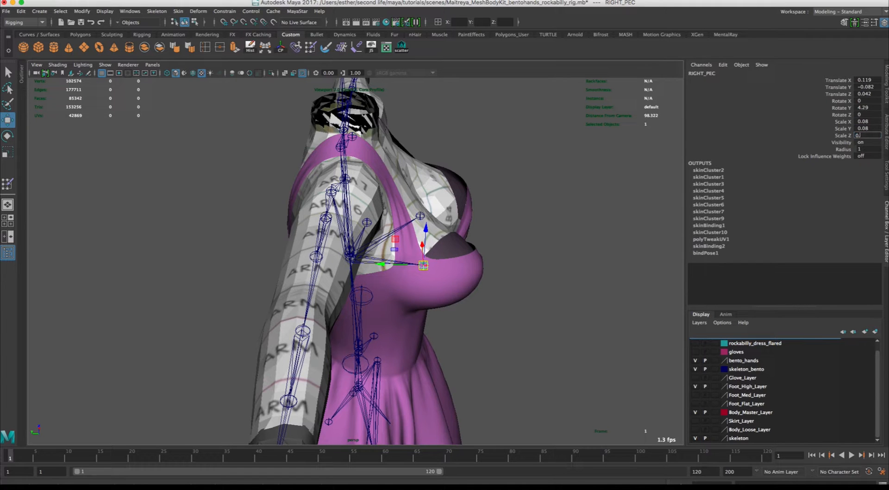
pyautogui.press('Return')
pyautogui.keyDown('alt'); pyautogui.moveTo(561, 158); pyautogui.dragTo(495, 183); pyautogui.keyUp('alt')
# - Hide the skeleton_bento layer and start Paint Skin Weights on the dress mesh
pyautogui.click(886, 227)
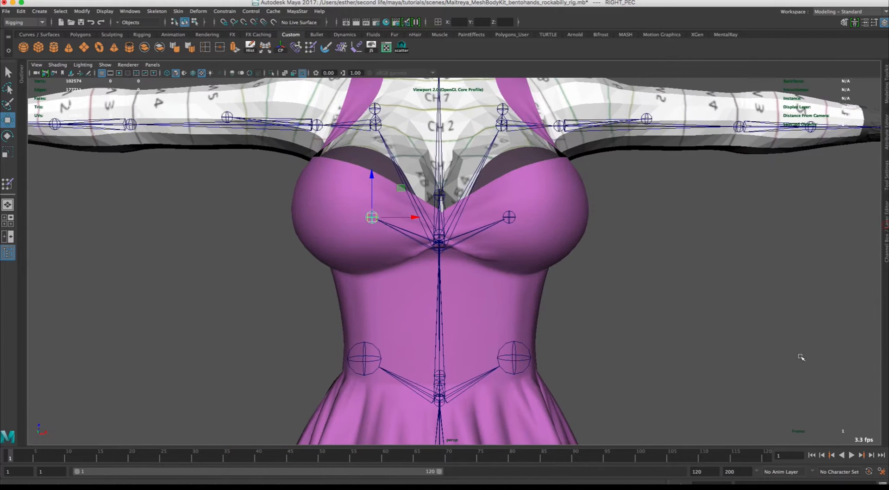
pyautogui.click(887, 234)
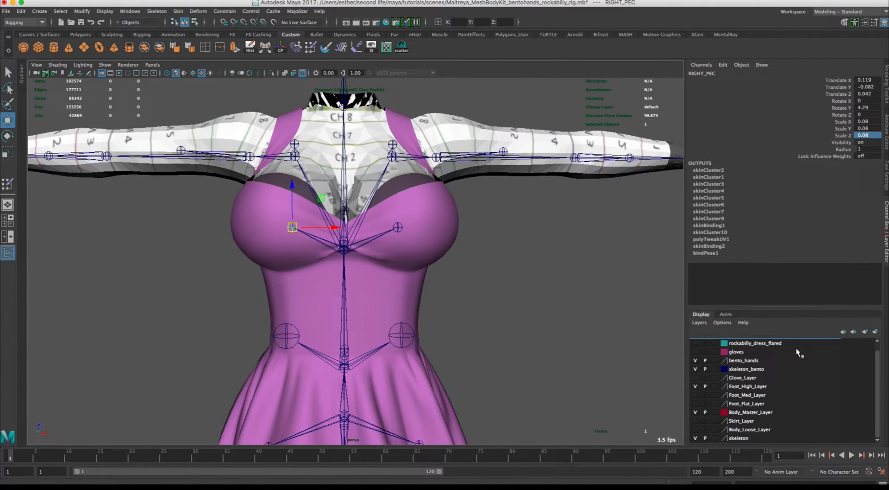
pyautogui.click(696, 369)
pyautogui.keyDown('alt'); pyautogui.moveTo(454, 224); pyautogui.dragTo(454, 229); pyautogui.keyUp('alt')
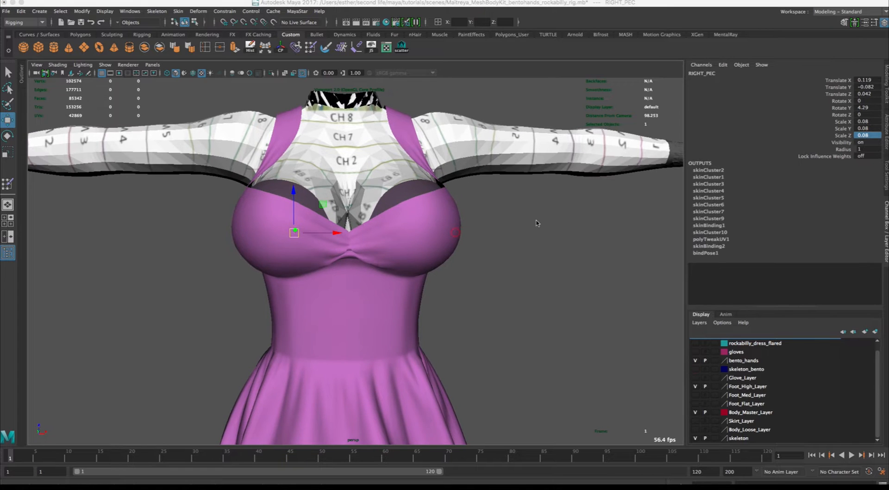
pyautogui.click(403, 239)
pyautogui.moveTo(565, 222); pyautogui.dragTo(526, 225, button='right')
pyautogui.scroll(2, 535, 238)
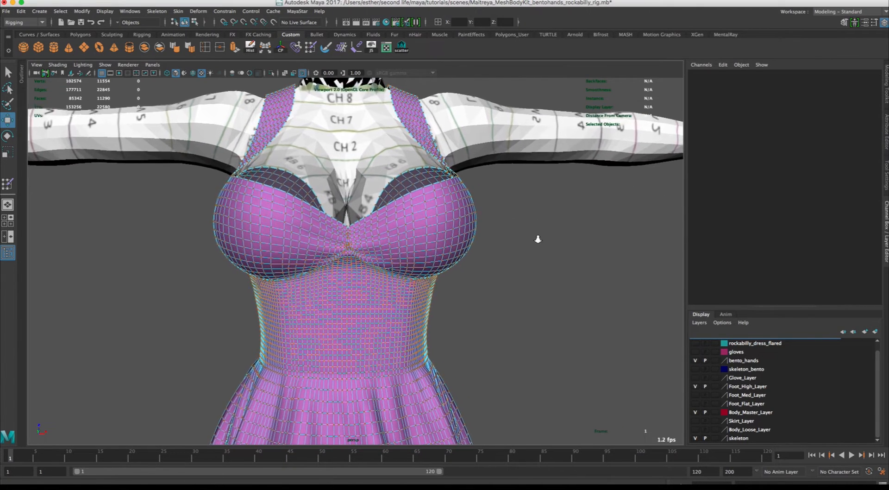
pyautogui.moveTo(465, 232); pyautogui.dragTo(440, 221, button='right')
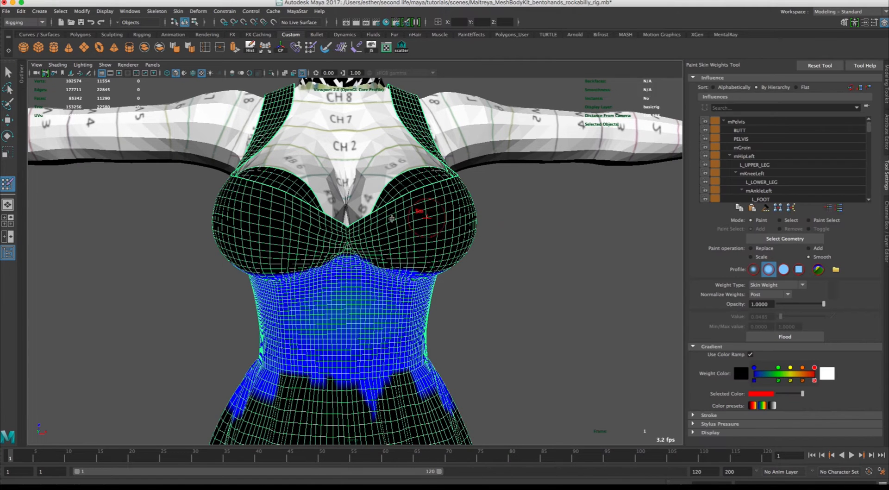
# - Collapse the mHipLeft and mHipRight branches and review the dress weights of the pelvis, groin, torso and BELLY influences
pyautogui.click(751, 123)
pyautogui.click(753, 147)
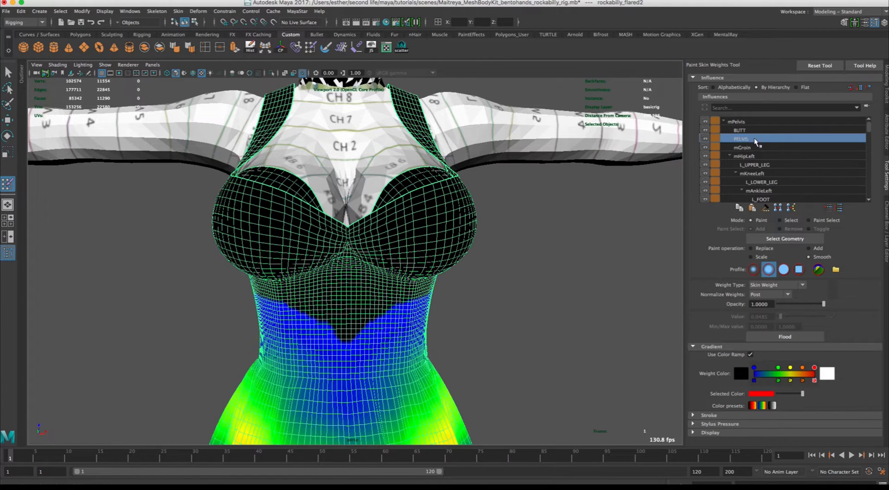
pyautogui.click(730, 157)
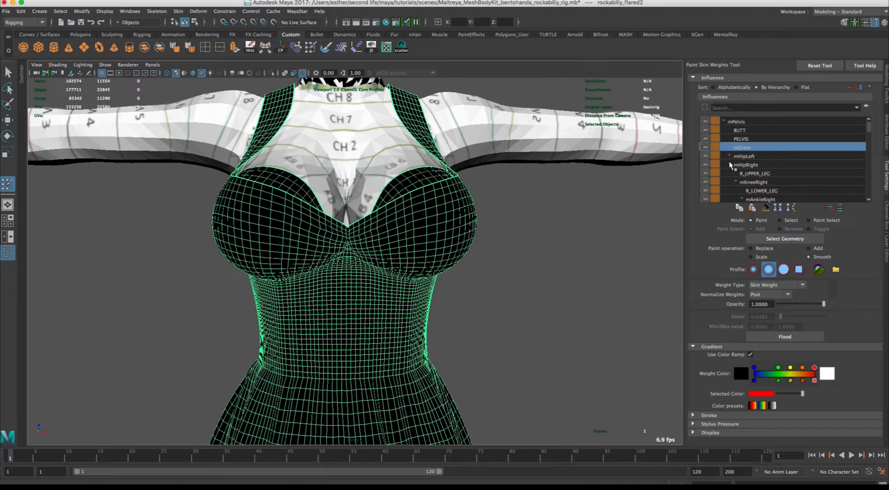
pyautogui.click(731, 165)
pyautogui.click(755, 182)
pyautogui.click(754, 190)
pyautogui.click(755, 199)
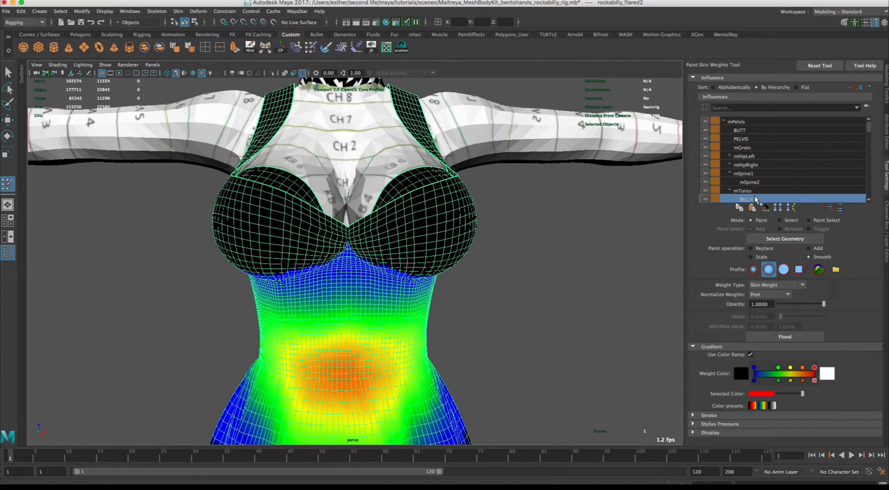
# - Step through the lower back and handle influences to CHEST, and examine its weights beneath and between the cups
pyautogui.scroll(-2, 870, 133)
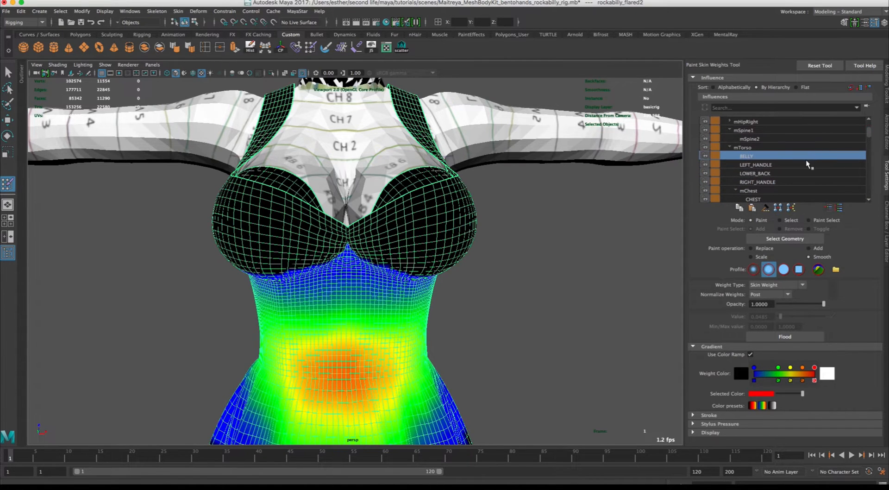
pyautogui.click(802, 173)
pyautogui.click(798, 182)
pyautogui.click(794, 190)
pyautogui.click(795, 197)
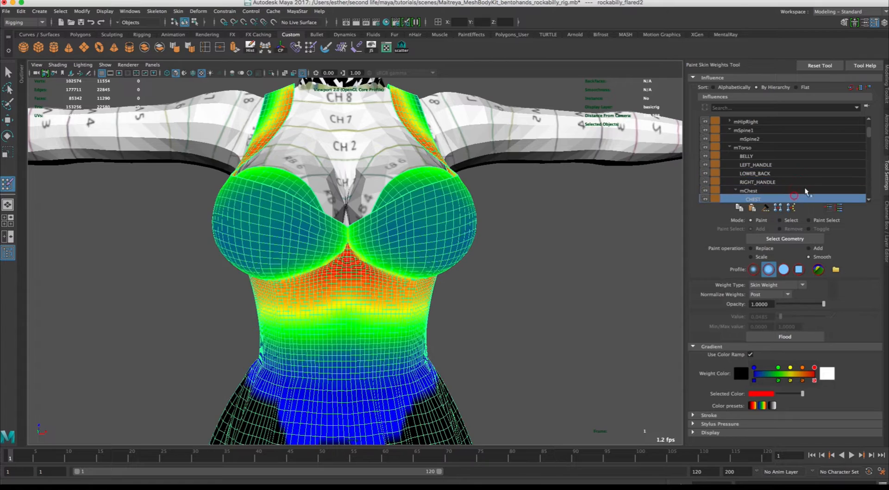
pyautogui.moveTo(868, 132); pyautogui.dragTo(868, 135)
pyautogui.keyDown('alt'); pyautogui.moveTo(535, 218); pyautogui.dragTo(536, 185); pyautogui.keyUp('alt')
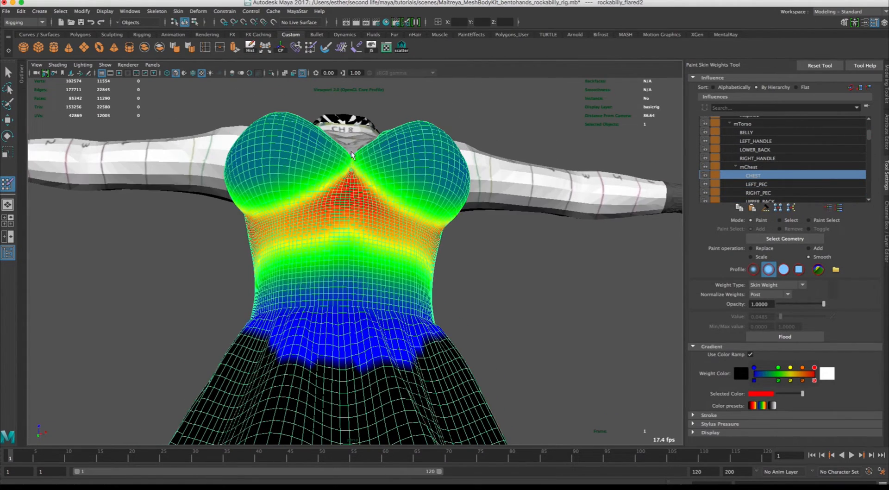
pyautogui.keyDown('alt'); pyautogui.moveTo(390, 159); pyautogui.dragTo(401, 194); pyautogui.keyUp('alt')
pyautogui.keyDown('alt'); pyautogui.moveTo(401, 194); pyautogui.dragTo(421, 206, button='right'); pyautogui.keyUp('alt')
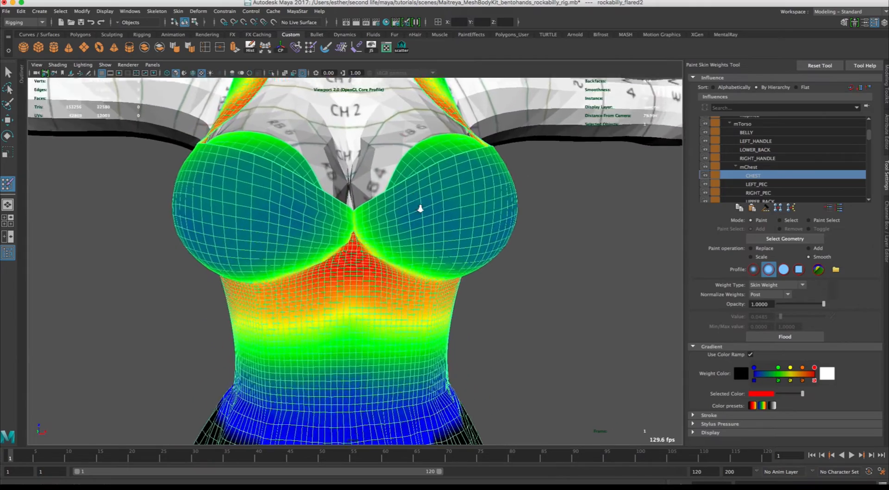
pyautogui.keyDown('alt'); pyautogui.moveTo(421, 206); pyautogui.dragTo(421, 232); pyautogui.keyUp('alt')
pyautogui.keyDown('alt'); pyautogui.moveTo(421, 195); pyautogui.dragTo(419, 221, button='middle'); pyautogui.keyUp('alt')
pyautogui.keyDown('alt'); pyautogui.moveTo(396, 309); pyautogui.dragTo(397, 258); pyautogui.keyUp('alt')
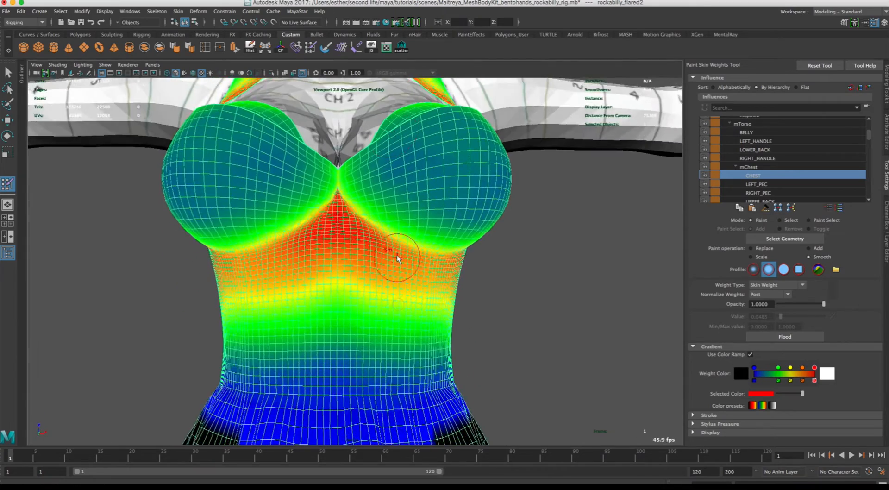
pyautogui.keyDown('alt'); pyautogui.moveTo(397, 258); pyautogui.dragTo(412, 252, button='right'); pyautogui.keyUp('alt')
pyautogui.keyDown('alt'); pyautogui.moveTo(417, 238); pyautogui.dragTo(422, 248, button='middle'); pyautogui.keyUp('alt')
# - Leave weight painting, switch the dress to vertex mode and select the vertices at the centre front between the cups
pyautogui.press('w')
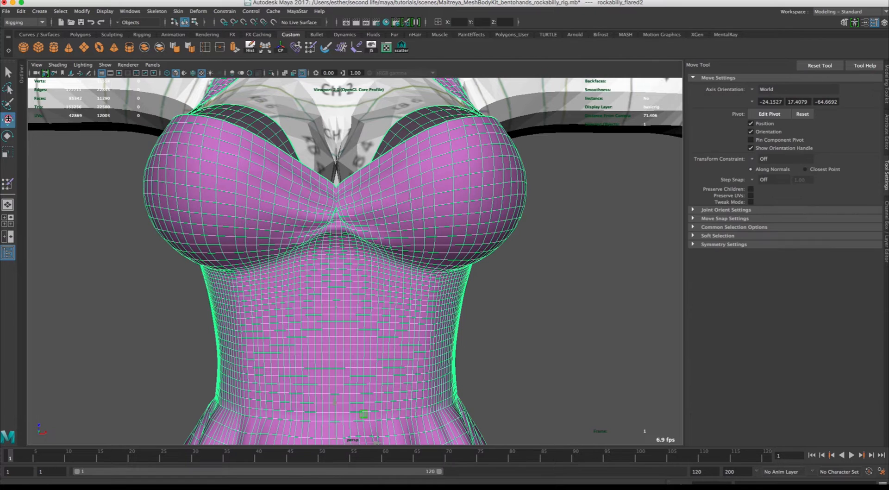
pyautogui.rightClick(396, 197)
pyautogui.click(363, 197)
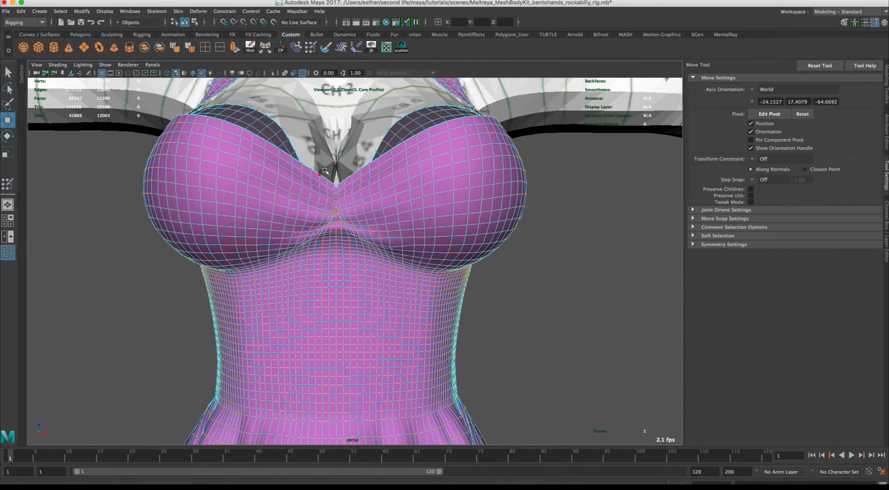
pyautogui.moveTo(347, 232); pyautogui.dragTo(371, 208)
pyautogui.keyDown('alt'); pyautogui.moveTo(370, 208); pyautogui.dragTo(440, 240, button='right'); pyautogui.keyUp('alt')
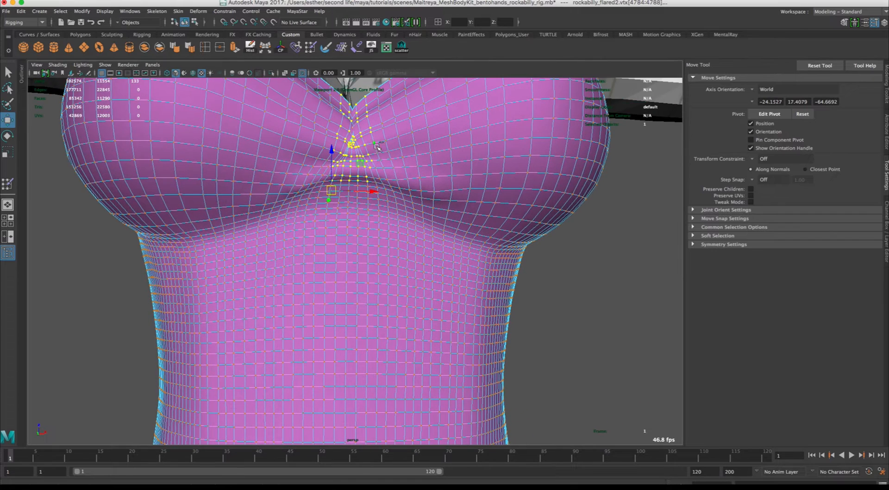
# - Refine the vertex selection along the inner lower edges of both cups, keeping it even on either side of centre
pyautogui.keyDown('shift'); pyautogui.click(385, 167); pyautogui.keyUp('shift')
pyautogui.keyDown('shift'); pyautogui.click(387, 179); pyautogui.keyUp('shift')
pyautogui.keyDown('shift'); pyautogui.click(380, 177); pyautogui.keyUp('shift')
pyautogui.keyDown('alt'); pyautogui.moveTo(347, 169); pyautogui.dragTo(324, 157); pyautogui.keyUp('alt')
pyautogui.keyDown('alt'); pyautogui.moveTo(338, 160); pyautogui.dragTo(382, 179, button='right'); pyautogui.keyUp('alt')
pyautogui.keyDown('shift'); pyautogui.click(258, 151); pyautogui.keyUp('shift')
pyautogui.keyDown('shift'); pyautogui.click(253, 159); pyautogui.keyUp('shift')
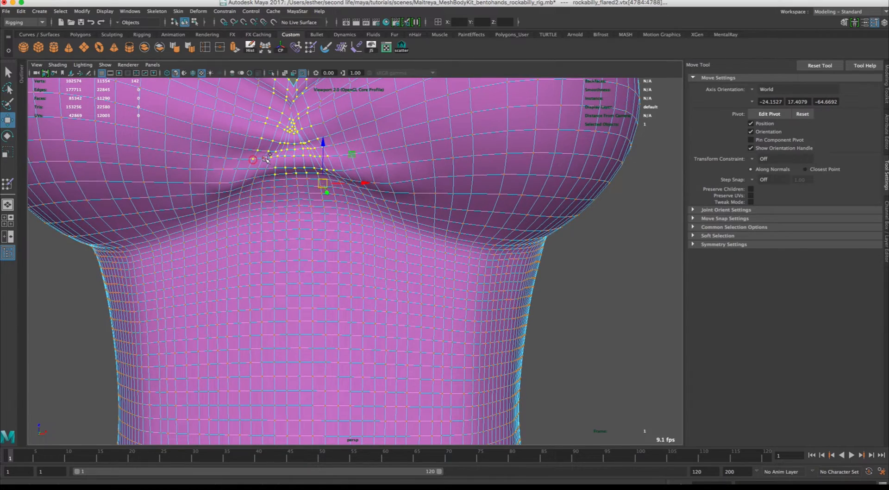
pyautogui.keyDown('shift'); pyautogui.click(263, 158); pyautogui.keyUp('shift')
pyautogui.keyDown('shift'); pyautogui.click(264, 165); pyautogui.keyUp('shift')
pyautogui.keyDown('shift'); pyautogui.click(253, 168); pyautogui.keyUp('shift')
pyautogui.keyDown('shift'); pyautogui.click(250, 169); pyautogui.keyUp('shift')
pyautogui.keyDown('alt'); pyautogui.moveTo(366, 144); pyautogui.dragTo(560, 200); pyautogui.keyUp('alt')
pyautogui.scroll(6, 512, 196)
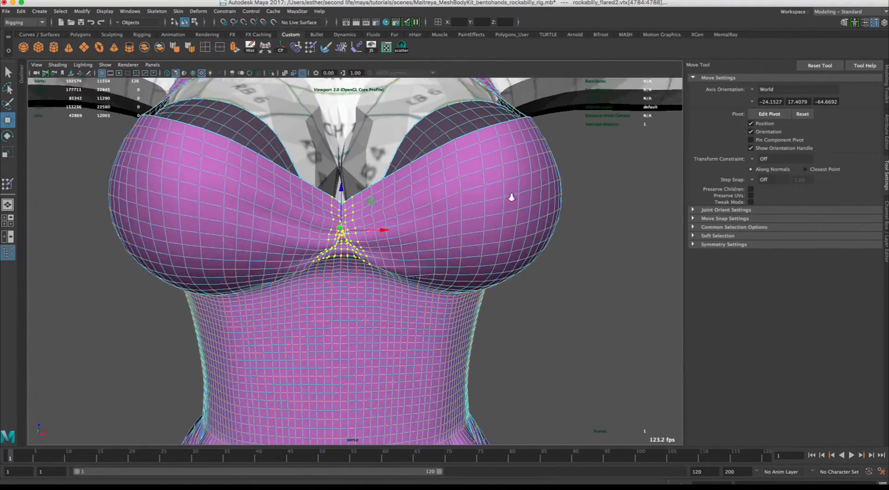
# - Start Paint Skin Weights and flood the selected centre-front vertices three times with Smooth for the CHEST influence
pyautogui.moveTo(521, 174); pyautogui.dragTo(494, 163, button='right')
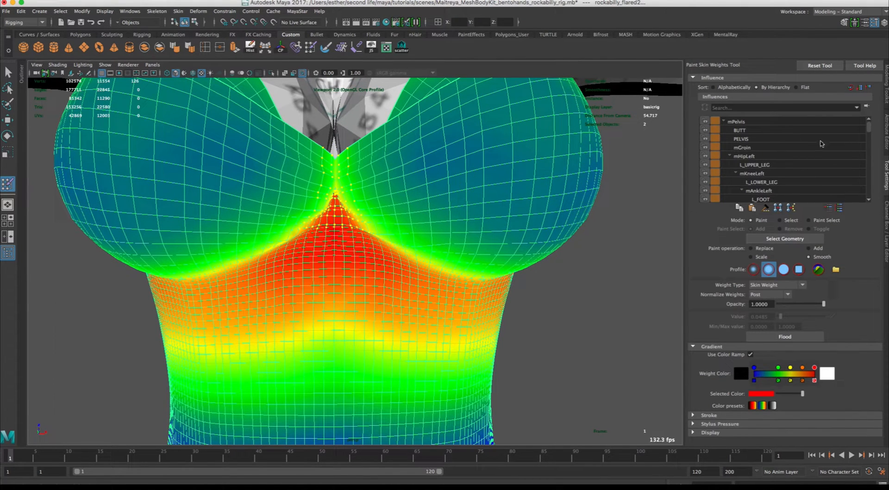
pyautogui.moveTo(869, 129); pyautogui.dragTo(871, 149)
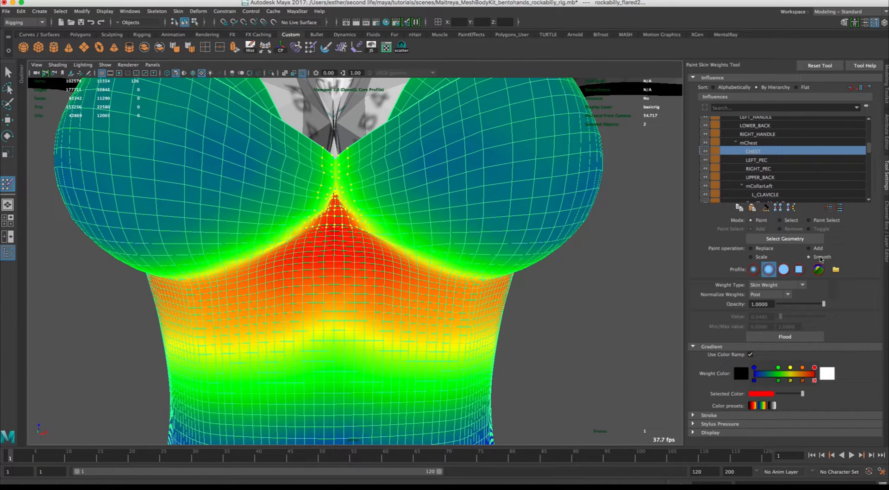
pyautogui.click(782, 337)
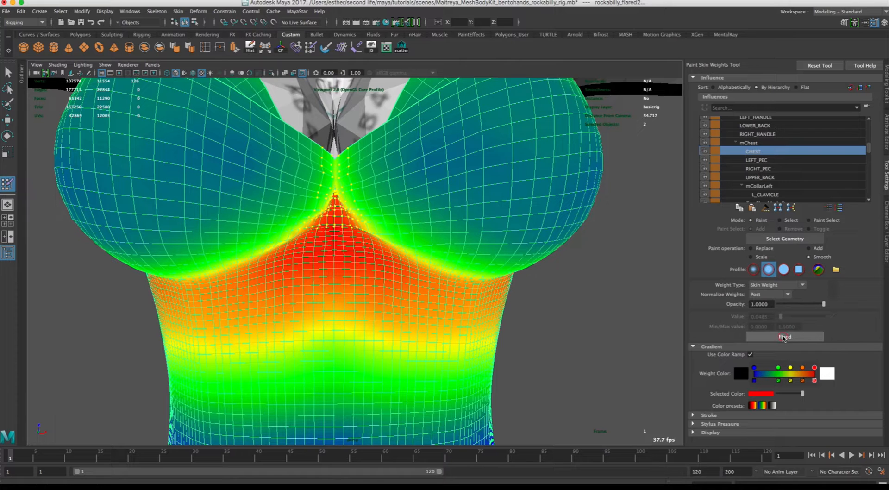
pyautogui.click(784, 339)
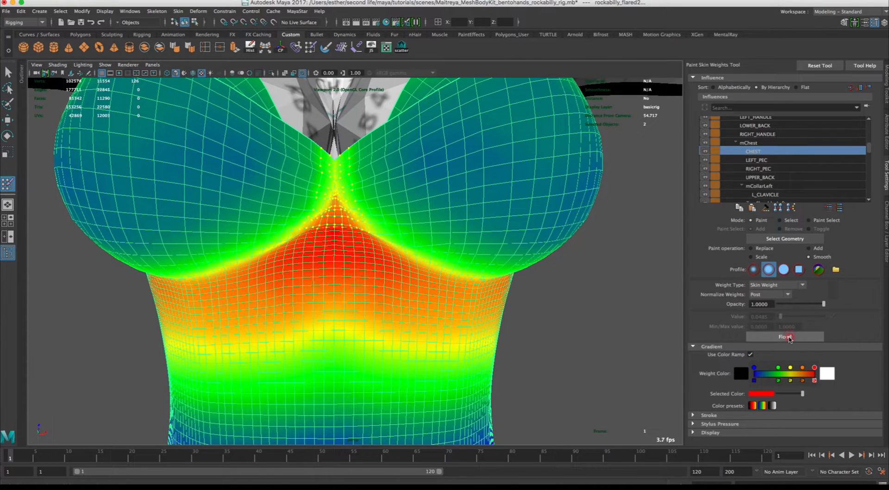
pyautogui.click(787, 338)
# - Choose the LEFT_PEC influence and flood the selected vertices between the cups twice with Smooth
pyautogui.moveTo(618, 226)
pyautogui.keyDown('alt'); pyautogui.mouseDown()
pyautogui.moveTo(618, 268)
pyautogui.moveTo(617, 242)
pyautogui.mouseUp(); pyautogui.keyUp('alt')
pyautogui.keyDown('alt'); pyautogui.moveTo(617, 242); pyautogui.dragTo(625, 268, button='right'); pyautogui.keyUp('alt')
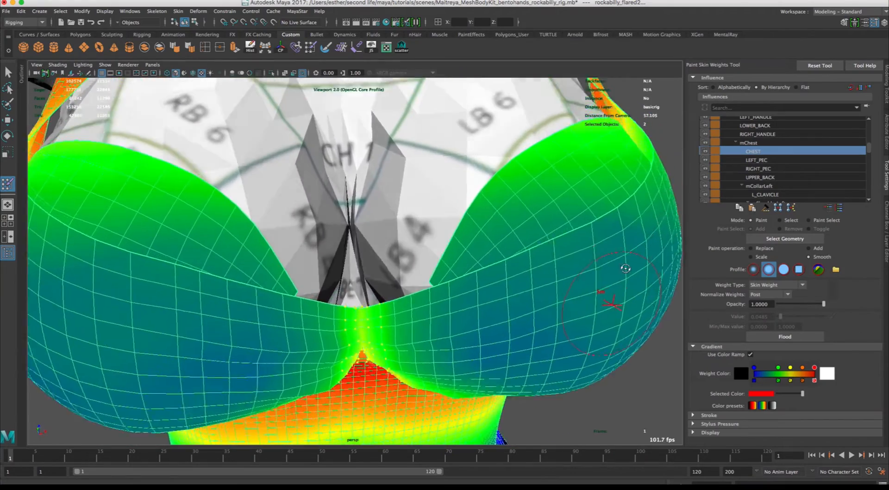
pyautogui.keyDown('alt'); pyautogui.moveTo(626, 268); pyautogui.dragTo(620, 292); pyautogui.keyUp('alt')
pyautogui.keyDown('alt'); pyautogui.moveTo(406, 329); pyautogui.dragTo(278, 303, button='right'); pyautogui.keyUp('alt')
pyautogui.moveTo(365, 284)
pyautogui.keyDown('alt'); pyautogui.mouseDown()
pyautogui.moveTo(363, 314)
pyautogui.moveTo(361, 295)
pyautogui.mouseUp(); pyautogui.keyUp('alt')
pyautogui.keyDown('alt'); pyautogui.moveTo(360, 294); pyautogui.dragTo(374, 269, button='right'); pyautogui.keyUp('alt')
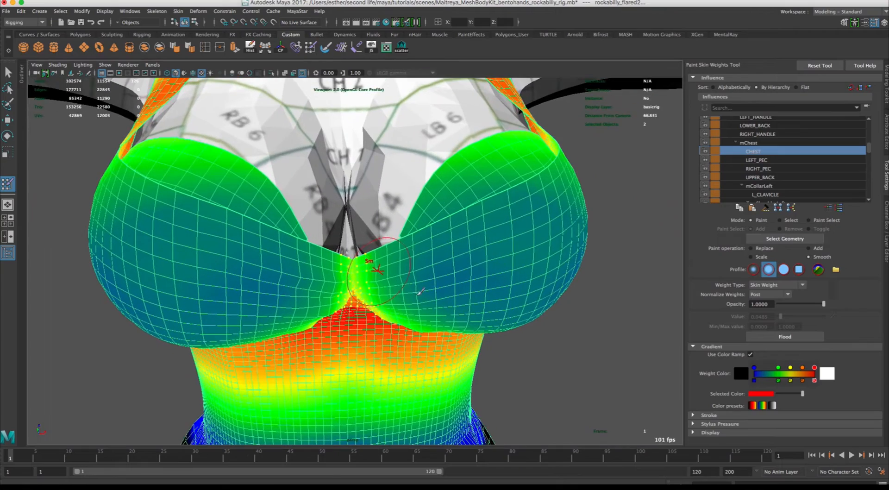
pyautogui.click(806, 159)
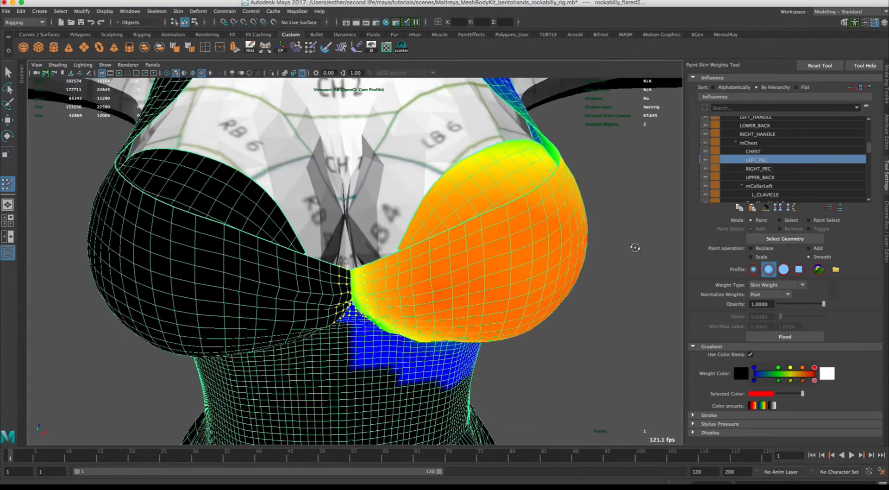
pyautogui.keyDown('alt'); pyautogui.moveTo(631, 246); pyautogui.dragTo(638, 270); pyautogui.keyUp('alt')
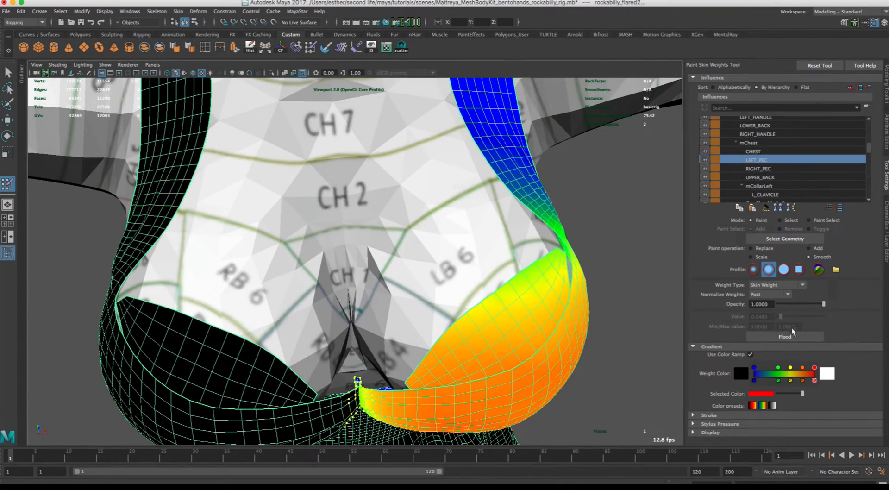
pyautogui.click(787, 337)
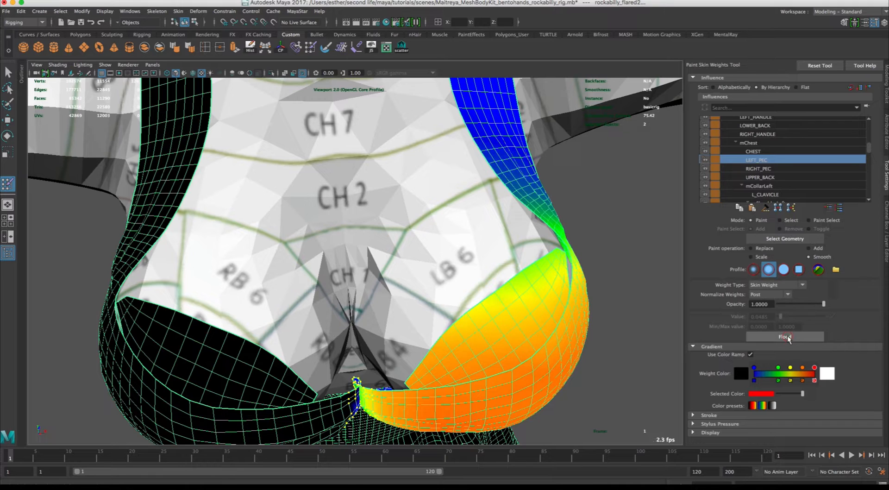
pyautogui.click(788, 338)
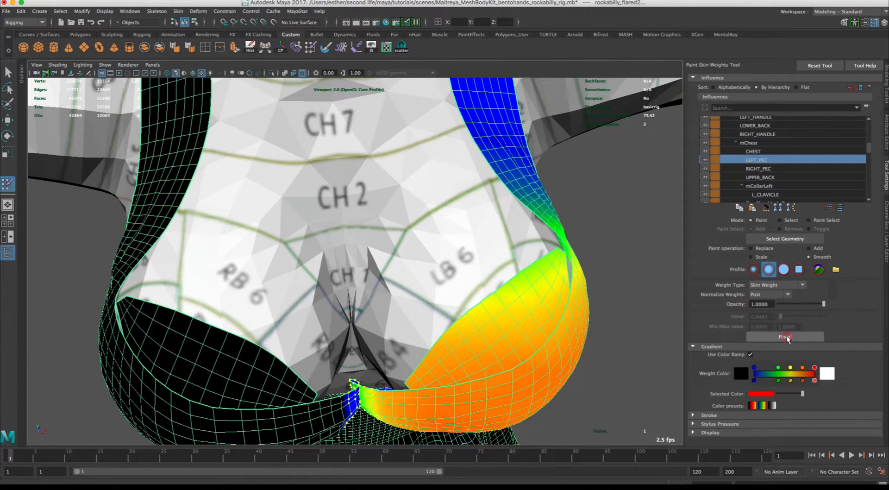
# - Choose the RIGHT_PEC influence and flood the selected vertices between the cups twice with Smooth
pyautogui.click(786, 169)
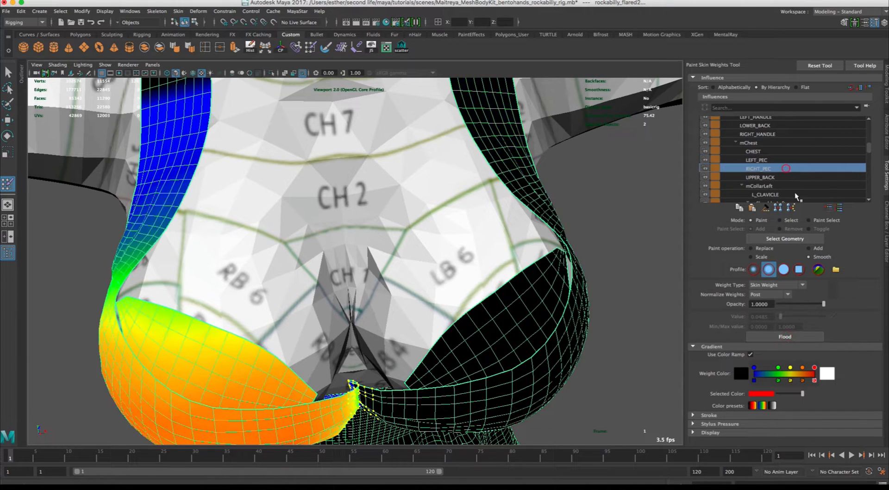
pyautogui.click(797, 339)
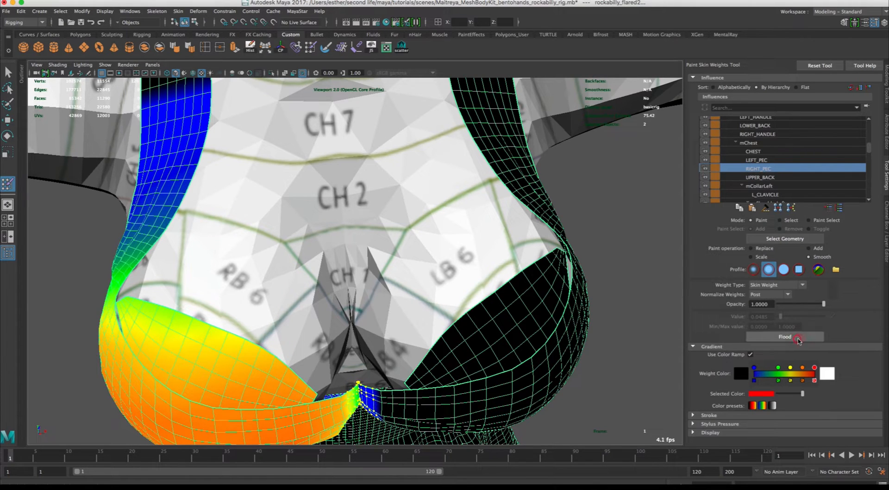
pyautogui.click(799, 339)
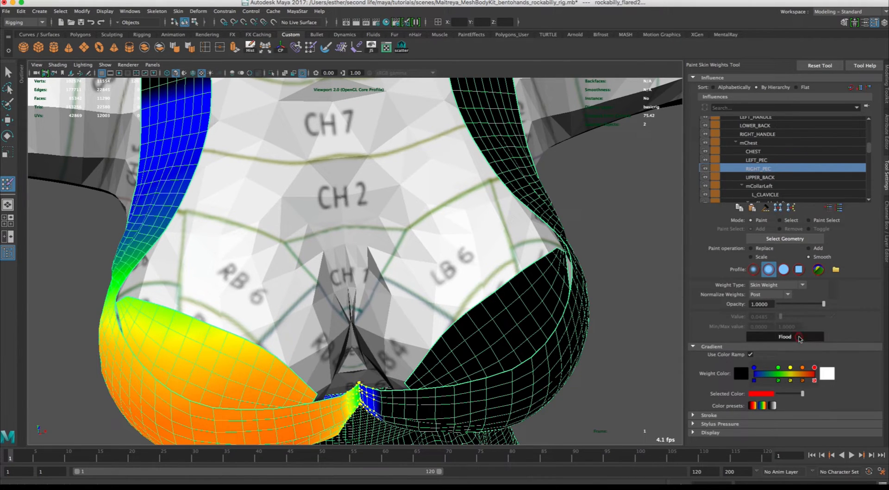
# - Return to the LEFT_PEC influence and flood Smooth repeatedly on the selected vertices to soften the centre transition further
pyautogui.click(779, 159)
pyautogui.click(798, 338)
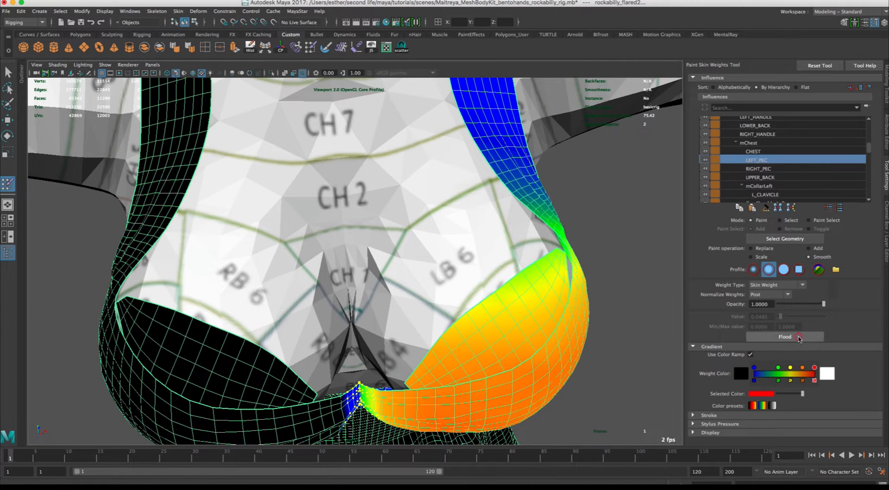
pyautogui.click(798, 340)
pyautogui.click(798, 340)
pyautogui.click(798, 339)
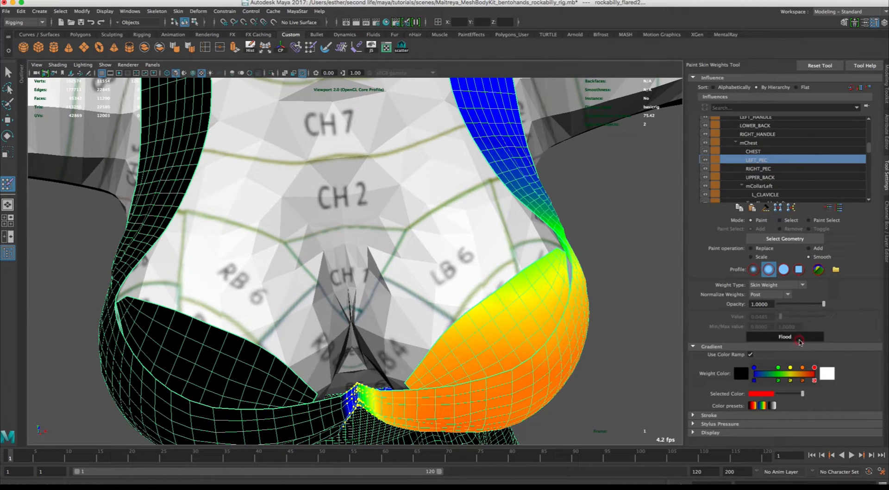
pyautogui.click(798, 339)
pyautogui.moveTo(635, 312)
pyautogui.keyDown('alt'); pyautogui.mouseDown()
pyautogui.moveTo(637, 262)
pyautogui.moveTo(629, 311)
pyautogui.mouseUp(); pyautogui.keyUp('alt')
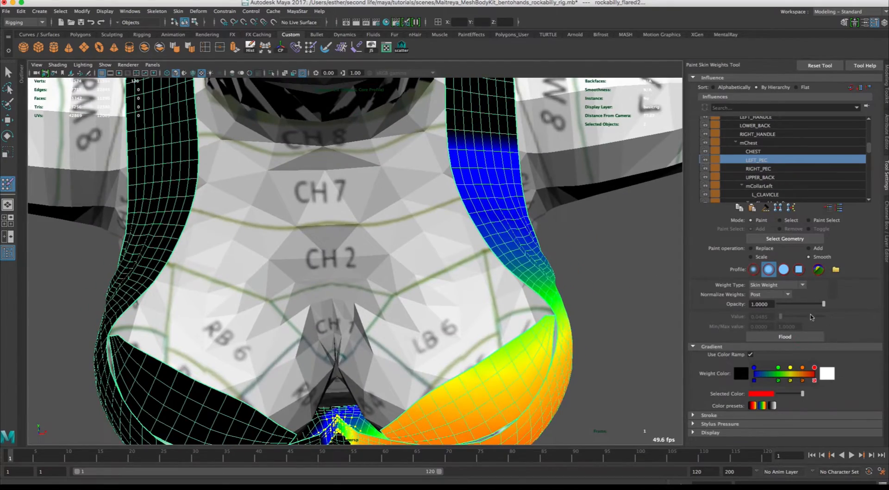
pyautogui.click(797, 338)
pyautogui.click(796, 337)
pyautogui.click(796, 337)
# - Return to the RIGHT_PEC influence and flood Smooth twice more on the selected centre-front vertices
pyautogui.click(778, 169)
pyautogui.click(808, 338)
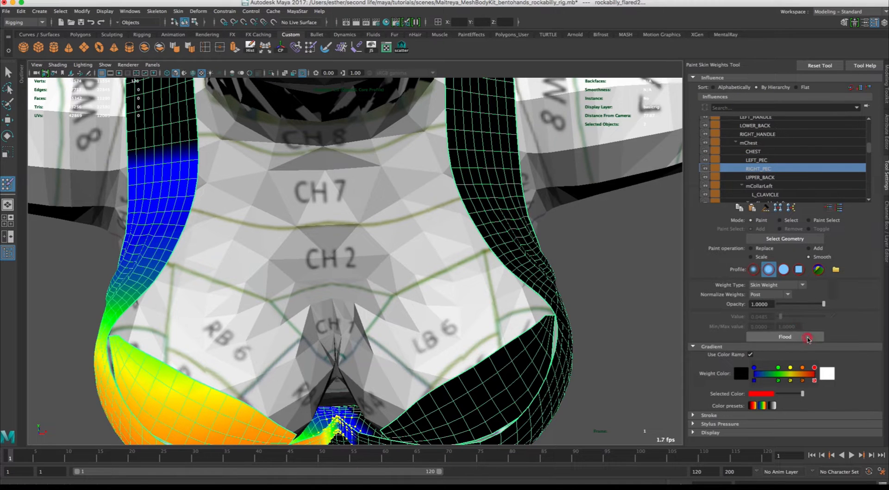
pyautogui.click(808, 337)
# - Return to the CHEST influence and flood Smooth three more times on the selected centre-front vertices
pyautogui.click(773, 153)
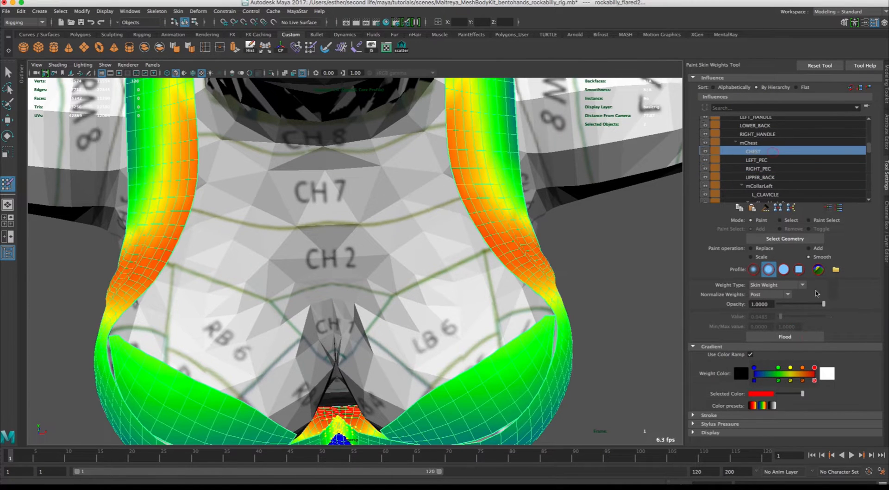
pyautogui.click(801, 339)
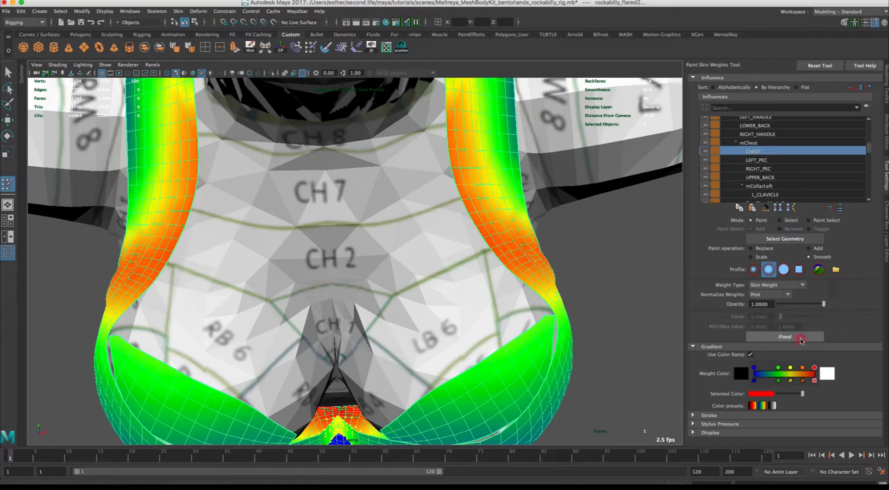
pyautogui.click(801, 338)
pyautogui.click(800, 338)
# - Leave weight painting with the whole bust in view and show the skeleton_bento layer
pyautogui.scroll(-10, 617, 315)
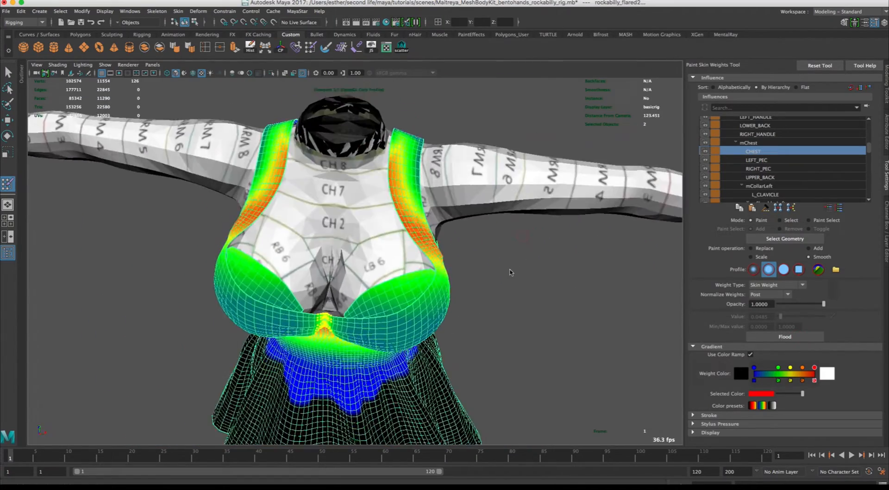
pyautogui.moveTo(510, 269)
pyautogui.keyDown('alt'); pyautogui.mouseDown()
pyautogui.moveTo(531, 221)
pyautogui.moveTo(506, 206)
pyautogui.moveTo(529, 231)
pyautogui.moveTo(624, 191)
pyautogui.moveTo(525, 241)
pyautogui.moveTo(283, 149)
pyautogui.mouseUp(); pyautogui.keyUp('alt')
pyautogui.press('w')
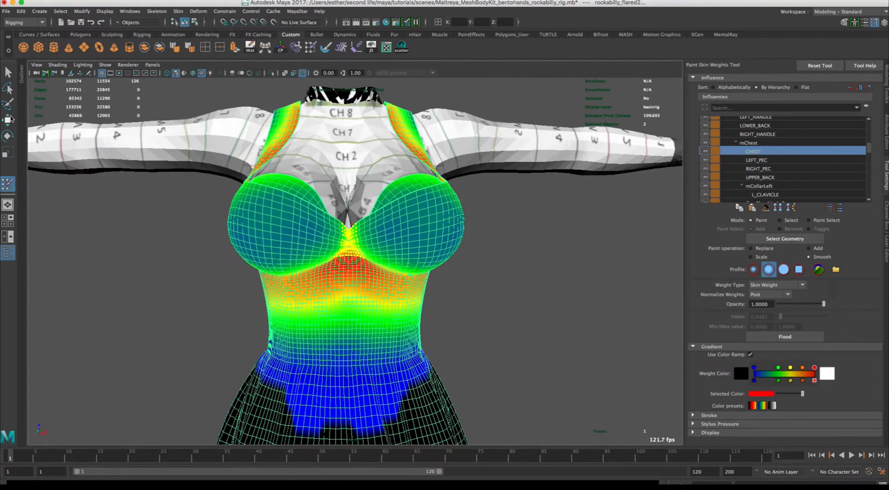
pyautogui.click(887, 235)
pyautogui.click(695, 369)
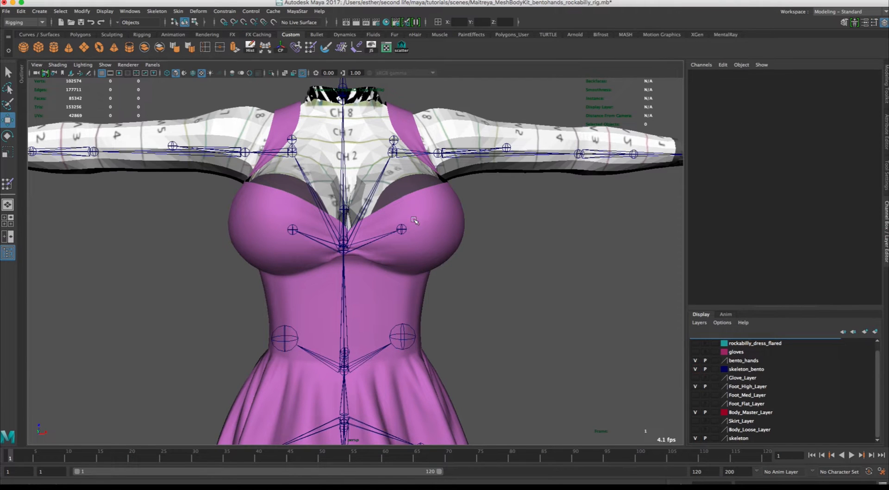
# - Set the LEFT_PEC joint's scale to 0.05 in X, Y and Z
pyautogui.click(401, 229)
pyautogui.click(875, 120)
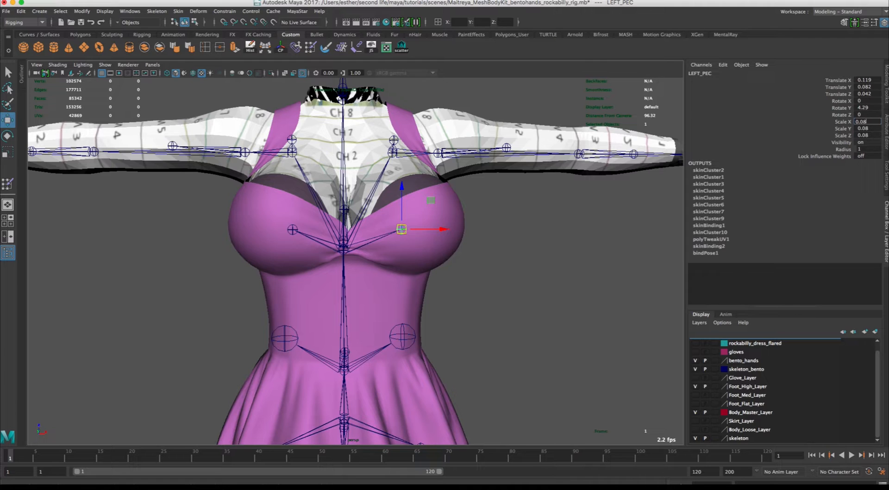
pyautogui.click(875, 128)
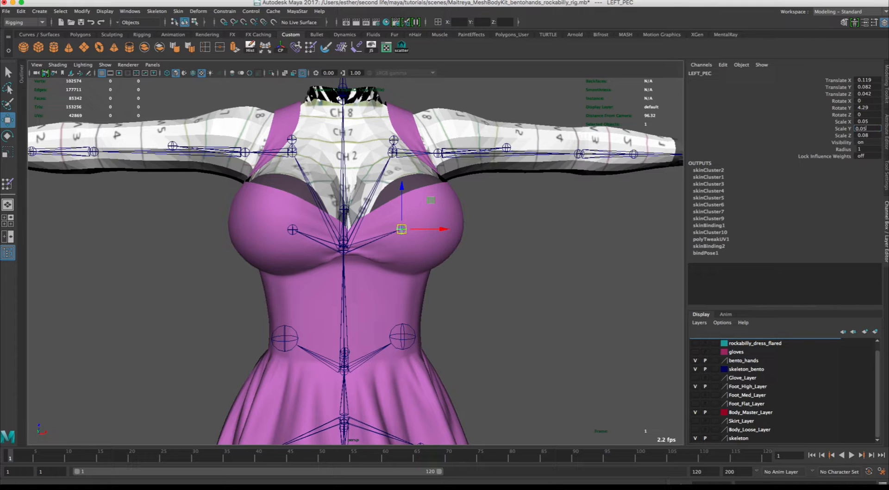
pyautogui.click(873, 136)
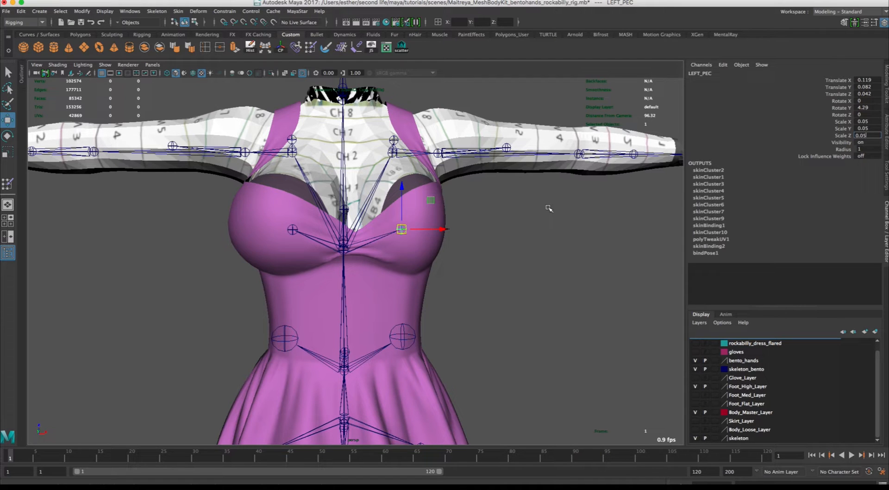
pyautogui.write('0.05')
pyautogui.press('Return')
pyautogui.click(490, 207)
# - Set the RIGHT_PEC joint's scale to 0.05 in X, Y and Z to match the opposite side
pyautogui.click(293, 230)
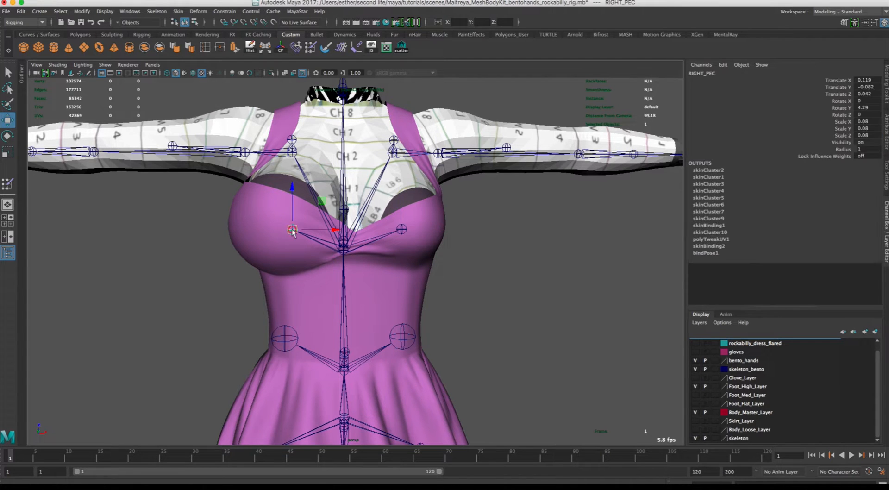
pyautogui.click(874, 121)
pyautogui.click(877, 128)
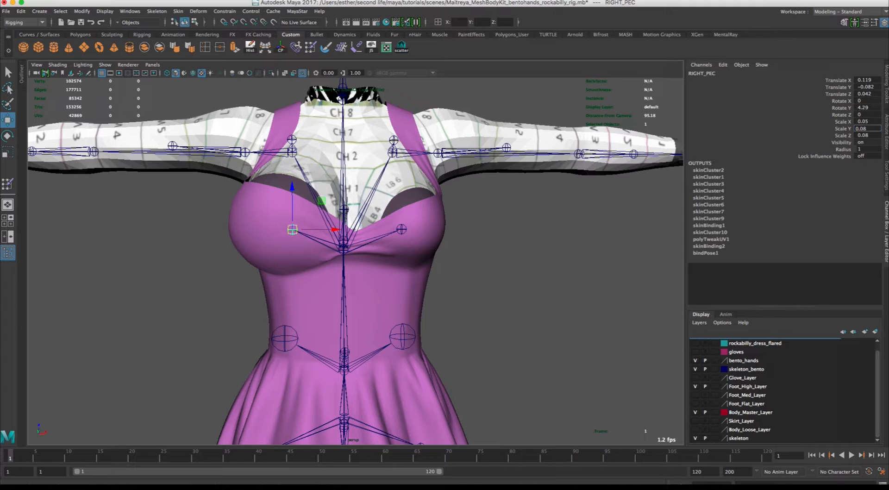
pyautogui.click(873, 135)
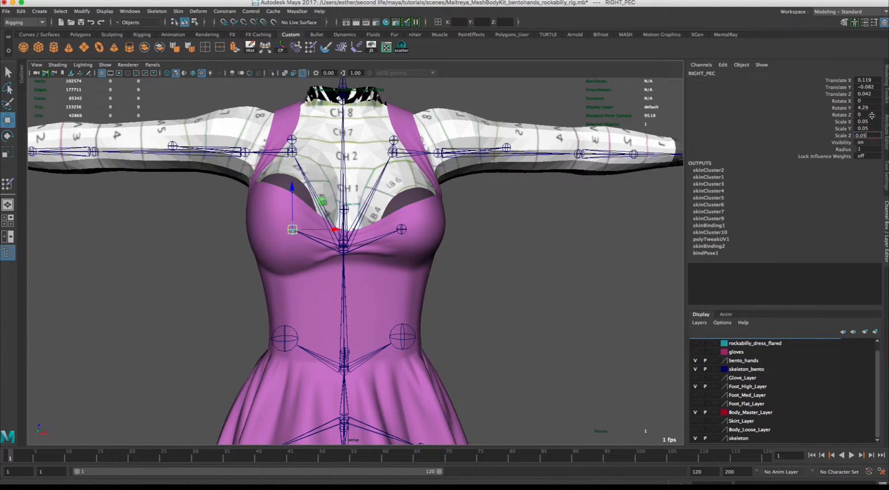
pyautogui.click(534, 221)
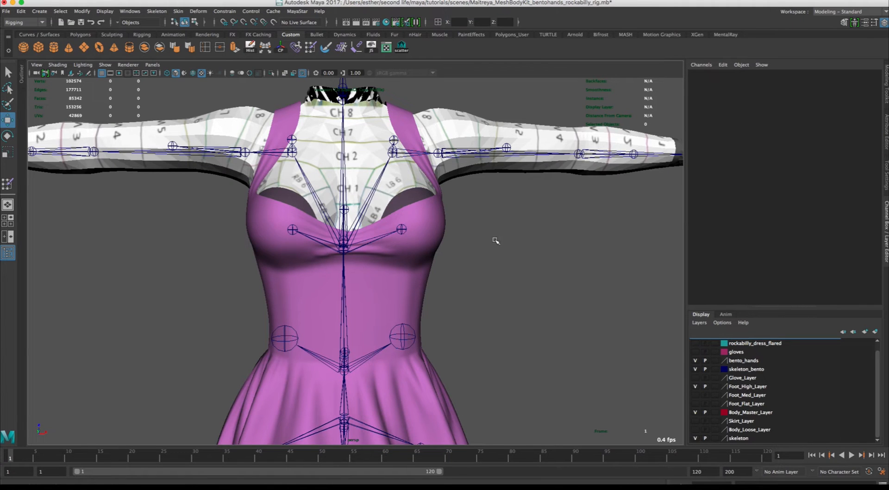
# - Examine how the dress bust deforms with the reduced pec joints, from several angles and distances
pyautogui.keyDown('alt'); pyautogui.moveTo(489, 248); pyautogui.dragTo(512, 265); pyautogui.keyUp('alt')
pyautogui.keyDown('alt'); pyautogui.moveTo(512, 266); pyautogui.dragTo(307, 190, button='right'); pyautogui.keyUp('alt')
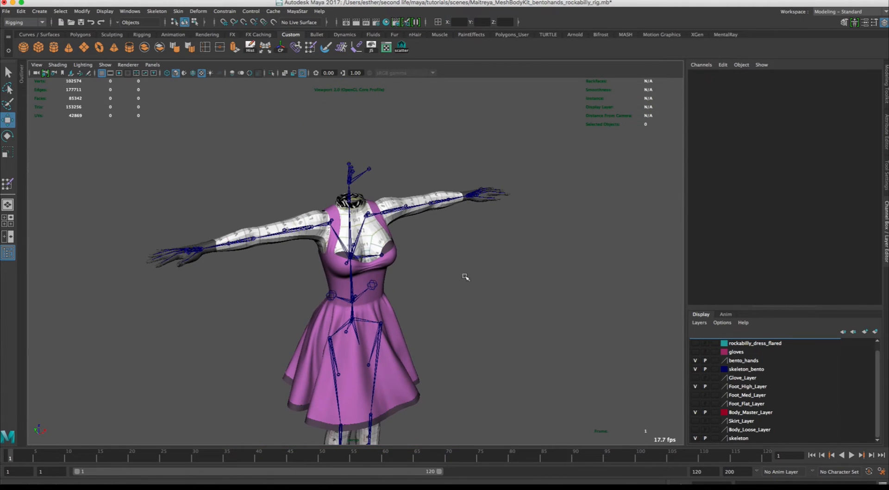
pyautogui.keyDown('alt'); pyautogui.moveTo(465, 276); pyautogui.dragTo(436, 262); pyautogui.keyUp('alt')
pyautogui.keyDown('alt'); pyautogui.moveTo(436, 262); pyautogui.dragTo(509, 320, button='right'); pyautogui.keyUp('alt')
pyautogui.keyDown('alt'); pyautogui.moveTo(457, 231); pyautogui.dragTo(455, 238); pyautogui.keyUp('alt')
pyautogui.keyDown('alt'); pyautogui.moveTo(454, 238); pyautogui.dragTo(482, 274, button='right'); pyautogui.keyUp('alt')
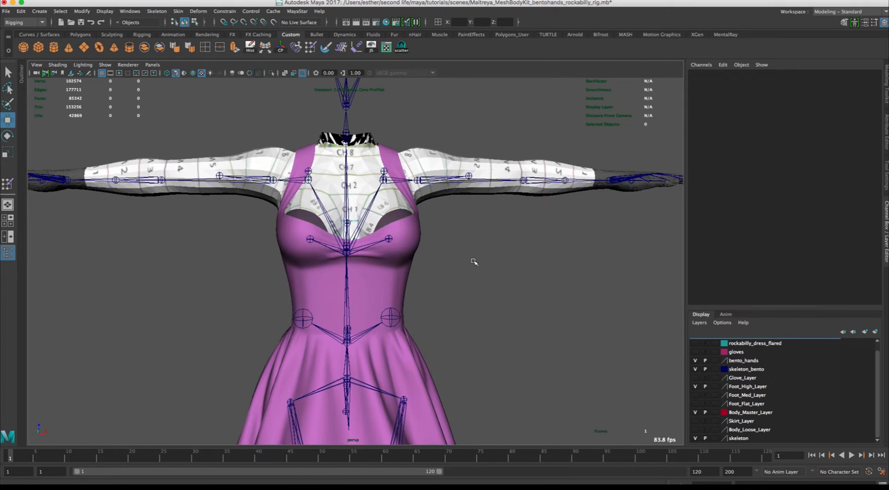
pyautogui.keyDown('alt'); pyautogui.moveTo(475, 262); pyautogui.dragTo(471, 255); pyautogui.keyUp('alt')
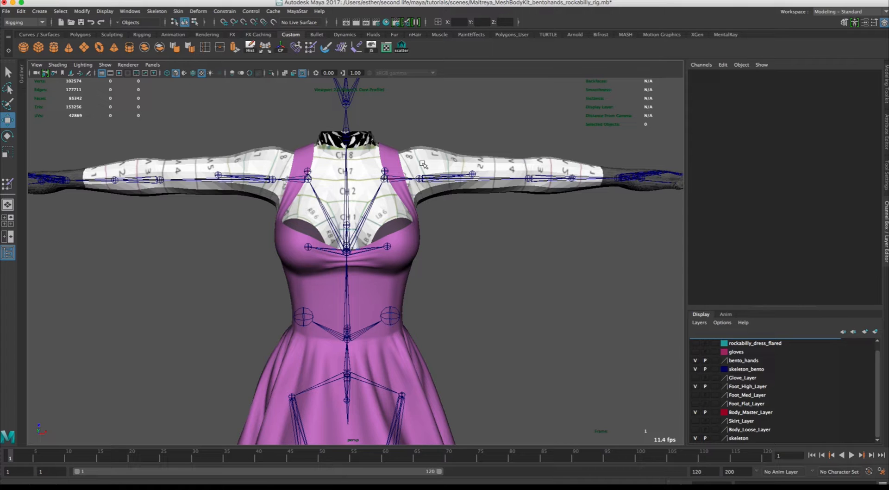
# - Rotate the mShoulderLeft joint to about -71° in X so the left arm hangs beside the body
pyautogui.click(419, 177)
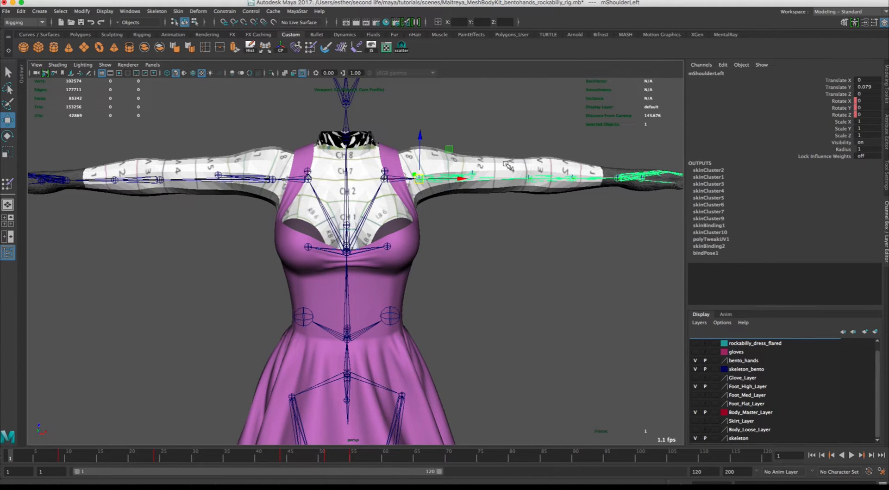
pyautogui.press('e')
pyautogui.moveTo(442, 145); pyautogui.dragTo(403, 159)
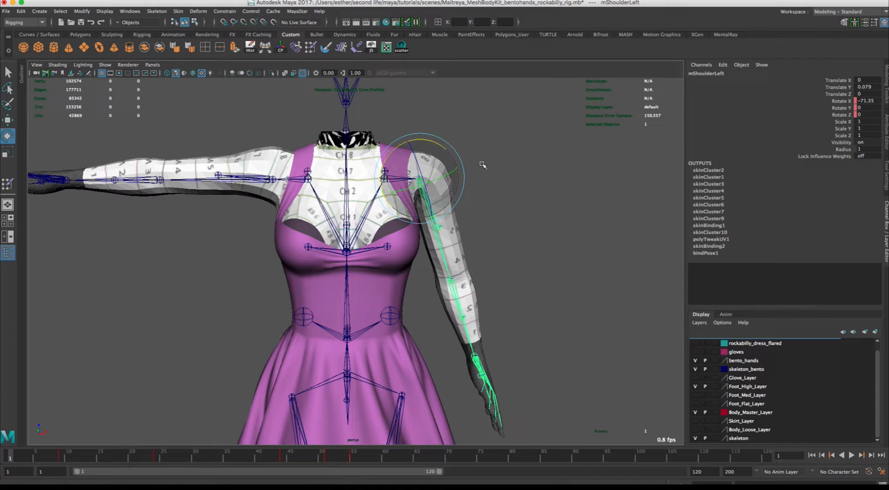
pyautogui.moveTo(505, 153)
pyautogui.keyDown('alt'); pyautogui.mouseDown()
pyautogui.moveTo(579, 157)
pyautogui.moveTo(514, 157)
pyautogui.mouseUp(); pyautogui.keyUp('alt')
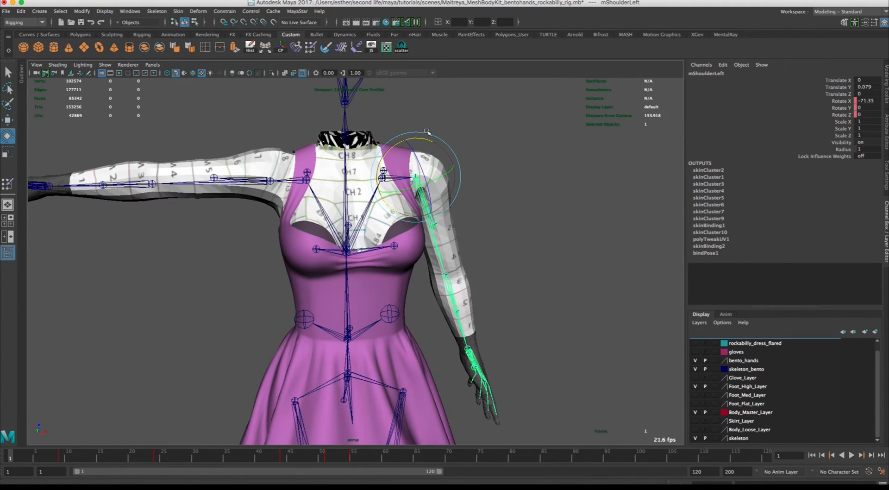
# - Rotate the mShoulderRight joint to about 77° in X to lower the right arm and check the shoulder straps
pyautogui.click(269, 181)
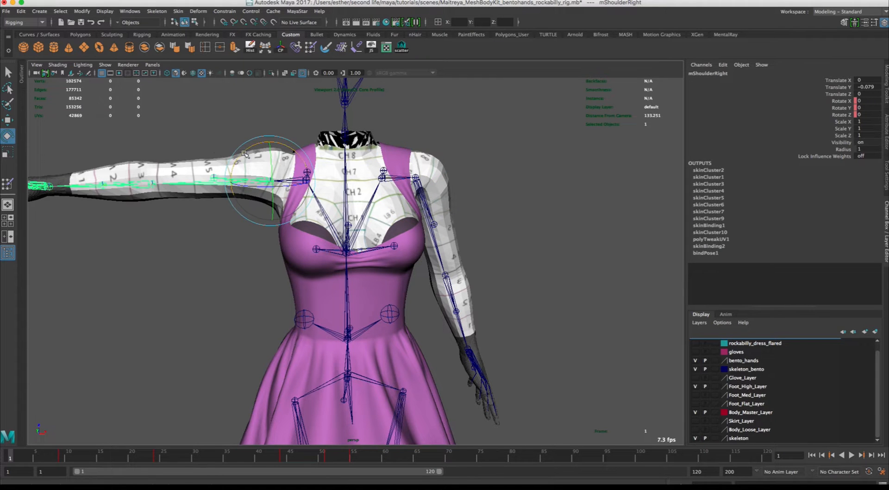
pyautogui.moveTo(242, 154); pyautogui.dragTo(240, 229)
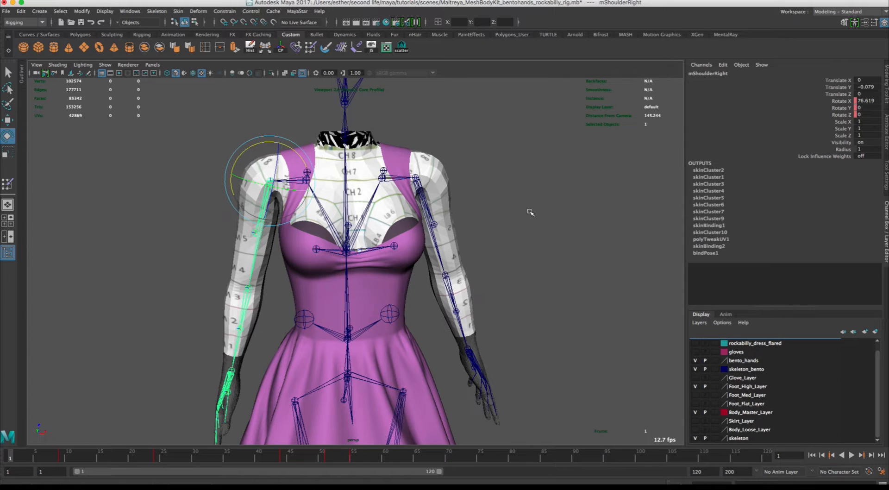
pyautogui.keyDown('alt'); pyautogui.moveTo(531, 212); pyautogui.dragTo(528, 214); pyautogui.keyUp('alt')
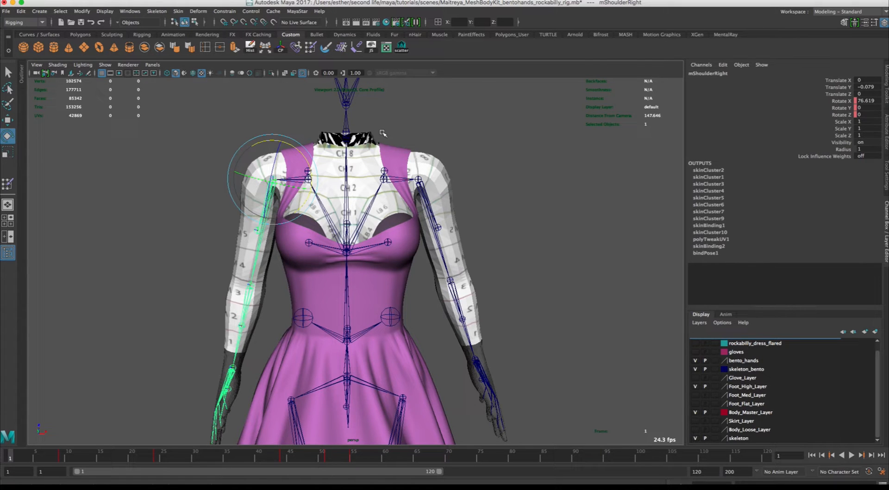
pyautogui.keyDown('alt'); pyautogui.moveTo(500, 177); pyautogui.dragTo(388, 128); pyautogui.keyUp('alt')
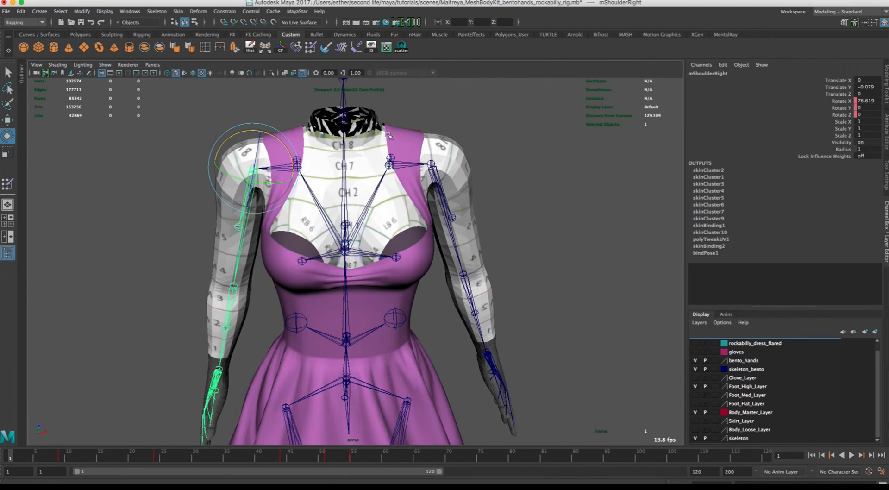
pyautogui.keyDown('alt'); pyautogui.moveTo(470, 145); pyautogui.dragTo(468, 133); pyautogui.keyUp('alt')
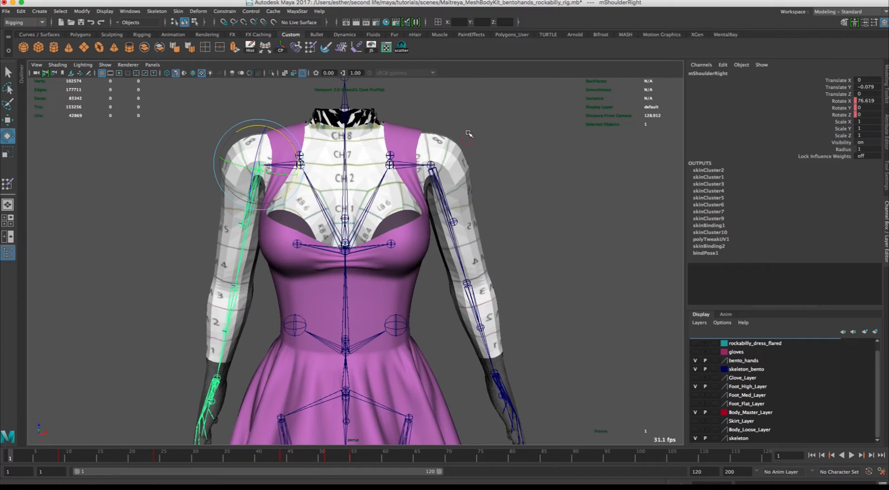
# - Start painting skin weights on the rockabilly_flared2 dress and hide the skeleton_bento layer
pyautogui.keyDown('alt'); pyautogui.moveTo(467, 81); pyautogui.dragTo(464, 145, button='middle'); pyautogui.keyUp('alt')
pyautogui.keyDown('alt'); pyautogui.moveTo(464, 144); pyautogui.dragTo(514, 178, button='right'); pyautogui.keyUp('alt')
pyautogui.keyDown('alt'); pyautogui.moveTo(515, 175); pyautogui.dragTo(496, 170); pyautogui.keyUp('alt')
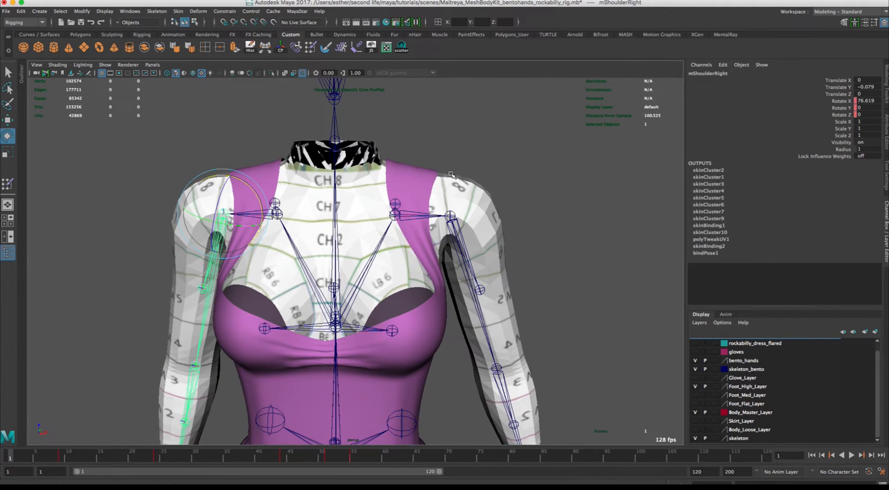
pyautogui.click(413, 176)
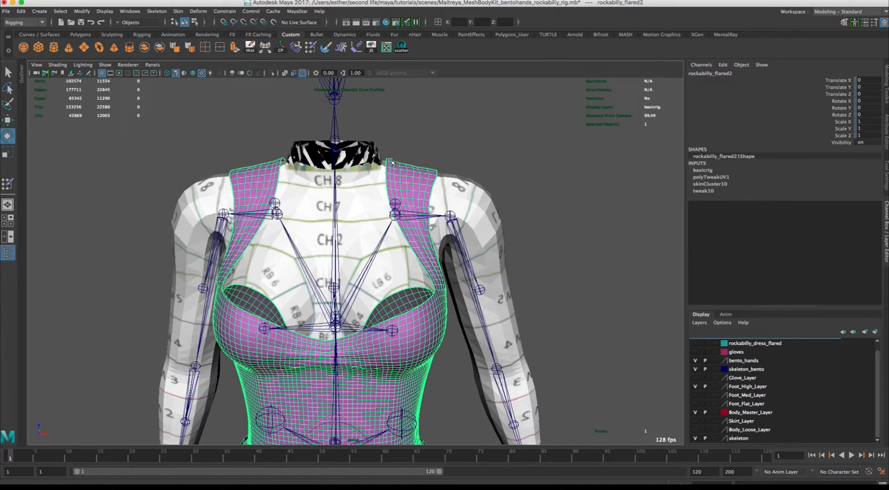
pyautogui.keyDown('alt'); pyautogui.moveTo(476, 180); pyautogui.dragTo(389, 160); pyautogui.keyUp('alt')
pyautogui.moveTo(459, 170)
pyautogui.keyDown('alt'); pyautogui.mouseDown()
pyautogui.moveTo(449, 162)
pyautogui.moveTo(476, 170)
pyautogui.mouseUp(); pyautogui.keyUp('alt')
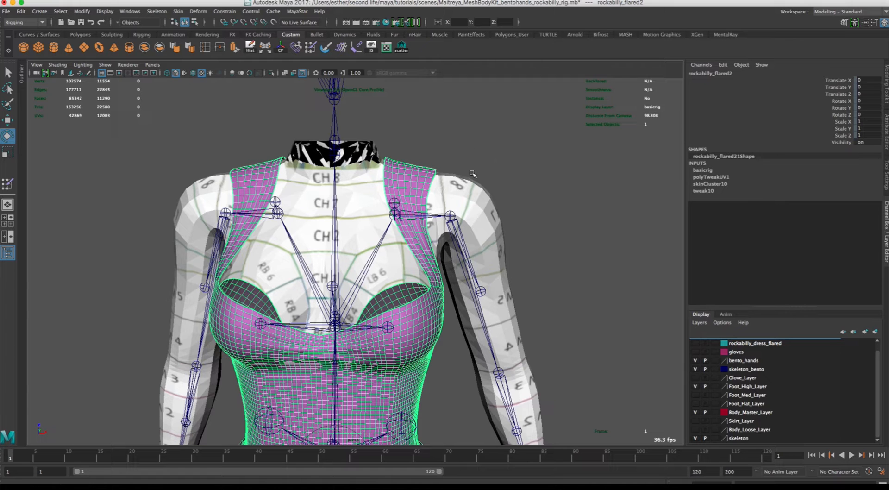
pyautogui.keyDown('alt'); pyautogui.moveTo(497, 172); pyautogui.dragTo(498, 180); pyautogui.keyUp('alt')
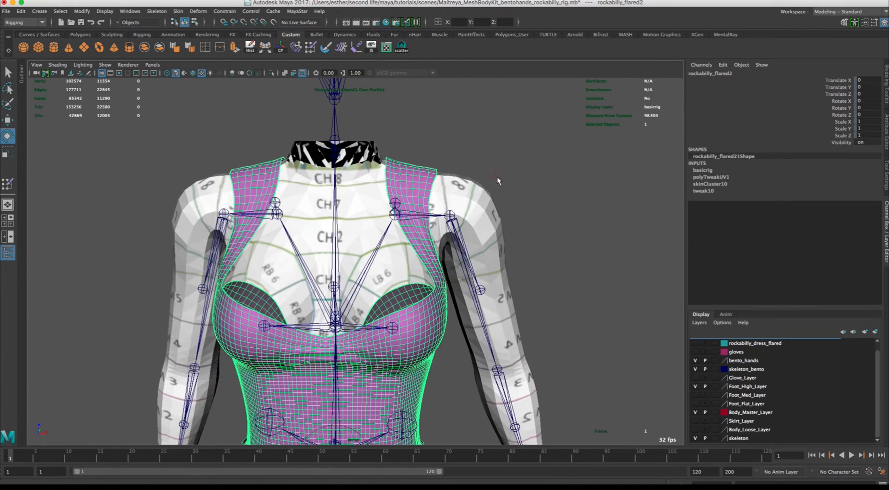
pyautogui.moveTo(429, 170); pyautogui.dragTo(399, 155, button='right')
pyautogui.moveTo(523, 162)
pyautogui.keyDown('alt'); pyautogui.mouseDown()
pyautogui.moveTo(526, 199)
pyautogui.moveTo(535, 175)
pyautogui.moveTo(578, 203)
pyautogui.mouseUp(); pyautogui.keyUp('alt')
pyautogui.keyDown('alt'); pyautogui.moveTo(503, 195); pyautogui.dragTo(501, 190); pyautogui.keyUp('alt')
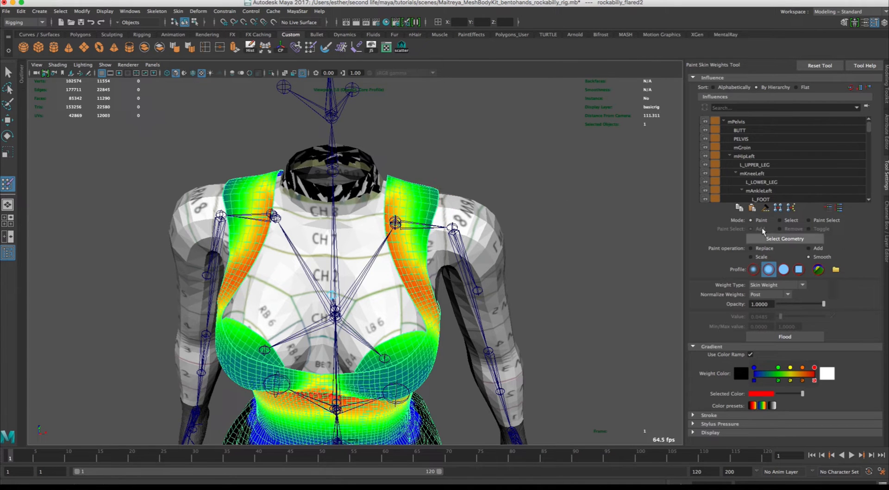
pyautogui.click(887, 220)
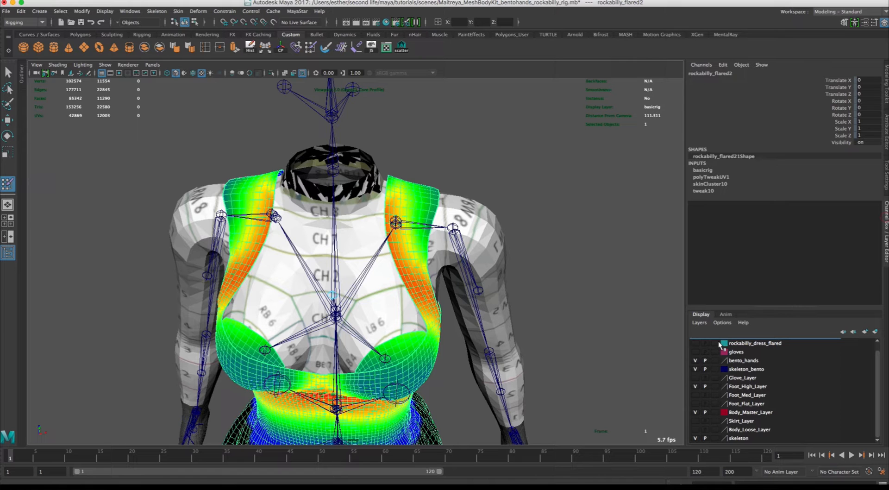
pyautogui.click(696, 370)
# - Smooth the current influence's weights along the outer edges of both shoulder straps with the brush
pyautogui.keyDown('alt'); pyautogui.moveTo(540, 209); pyautogui.dragTo(529, 183); pyautogui.keyUp('alt')
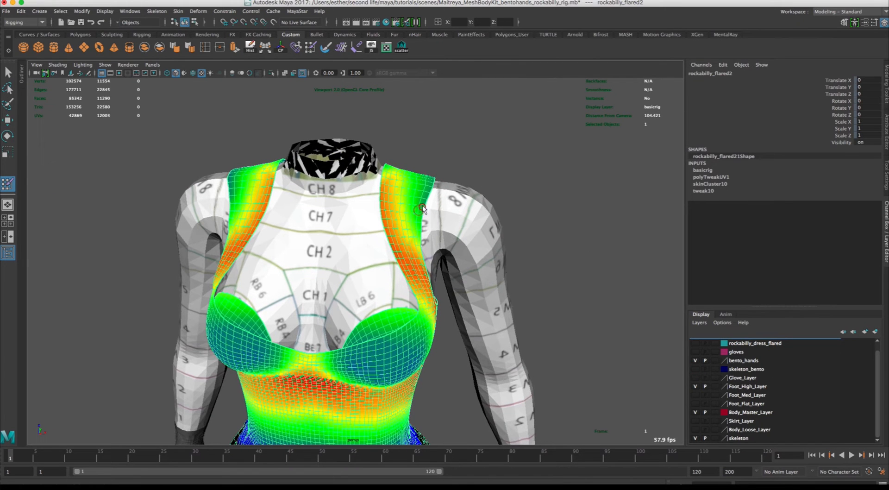
pyautogui.moveTo(425, 194)
pyautogui.keyDown('alt'); pyautogui.mouseDown()
pyautogui.moveTo(422, 259)
pyautogui.moveTo(428, 248)
pyautogui.mouseUp(); pyautogui.keyUp('alt')
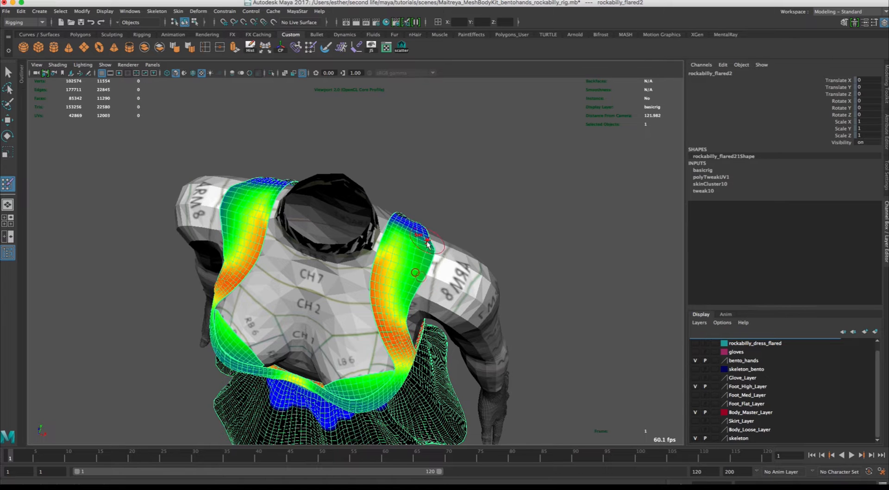
pyautogui.moveTo(419, 277)
pyautogui.mouseDown()
pyautogui.moveTo(428, 252)
pyautogui.moveTo(421, 264)
pyautogui.moveTo(418, 237)
pyautogui.moveTo(444, 232)
pyautogui.mouseUp()
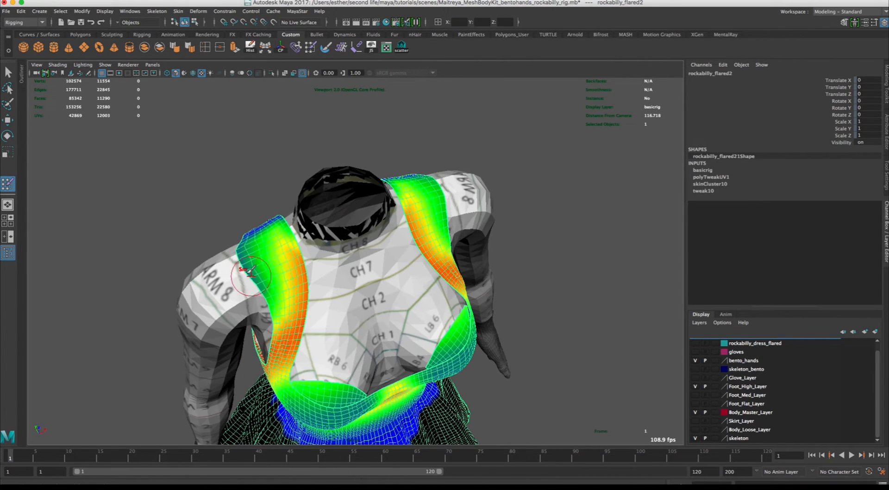
pyautogui.click(245, 259)
pyautogui.click(250, 270)
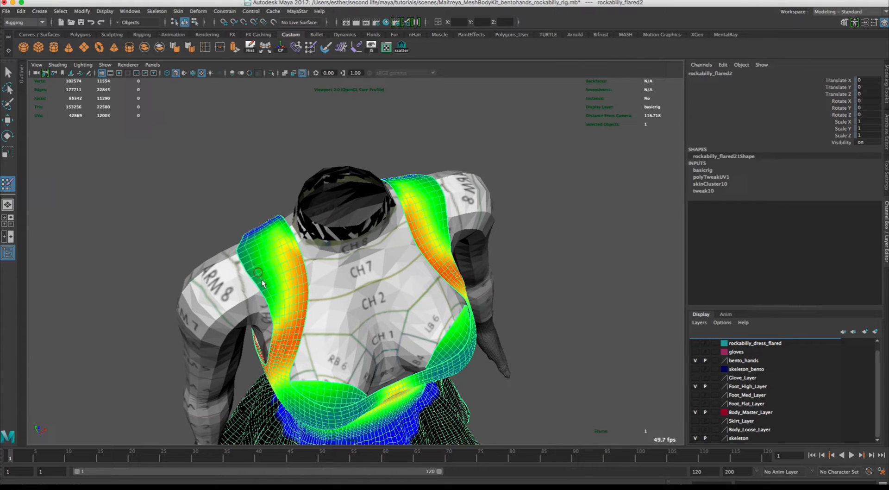
pyautogui.click(260, 282)
pyautogui.click(264, 294)
pyautogui.click(257, 281)
pyautogui.click(263, 290)
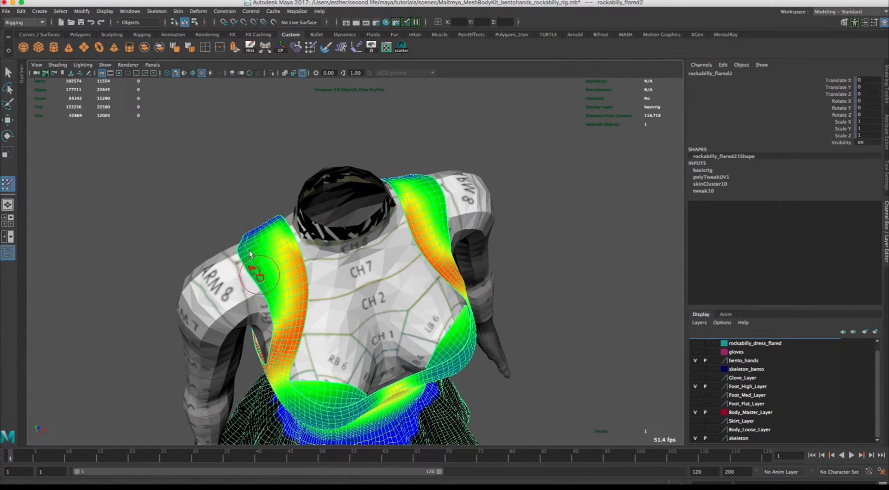
pyautogui.click(256, 282)
pyautogui.click(255, 273)
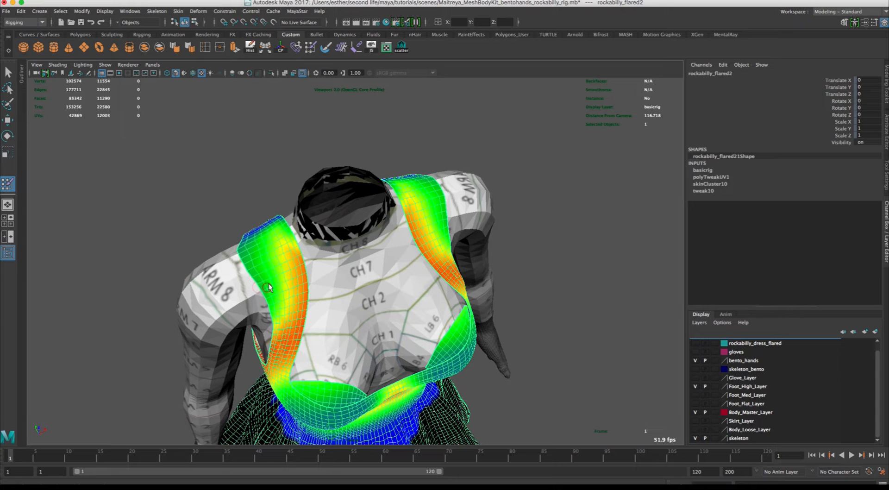
# - Smooth the weights over the top of the right shoulder strap, from the shoulder towards the front
pyautogui.keyDown('alt'); pyautogui.moveTo(299, 257); pyautogui.dragTo(366, 259); pyautogui.keyUp('alt')
pyautogui.click(357, 288)
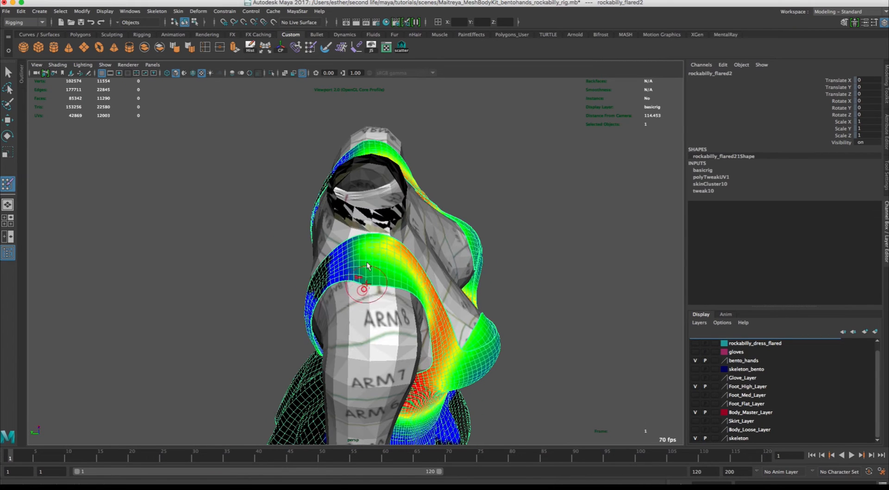
pyautogui.click(367, 286)
pyautogui.click(385, 274)
pyautogui.click(400, 273)
pyautogui.click(405, 275)
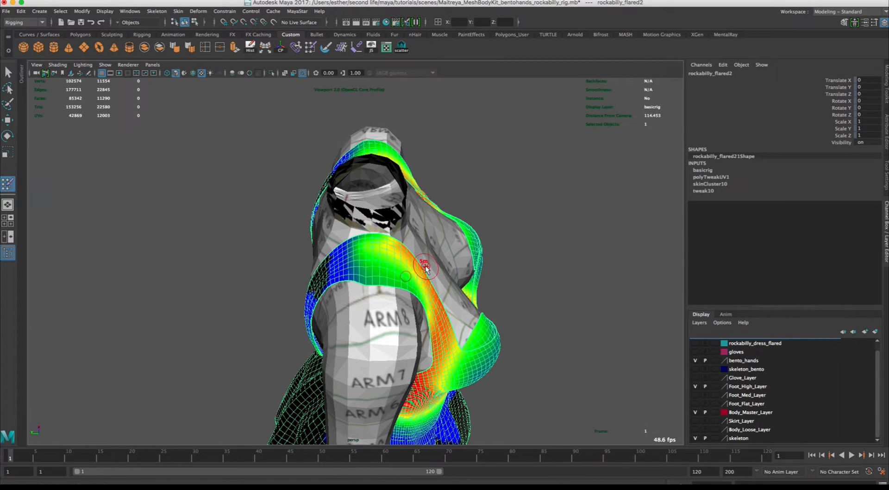
# - Examine the dress's skin weights influence by influence from mSpine1 through the torso, chest and LEFT_PEC to mCollarLeft, collapsing both hip branches
pyautogui.click(886, 181)
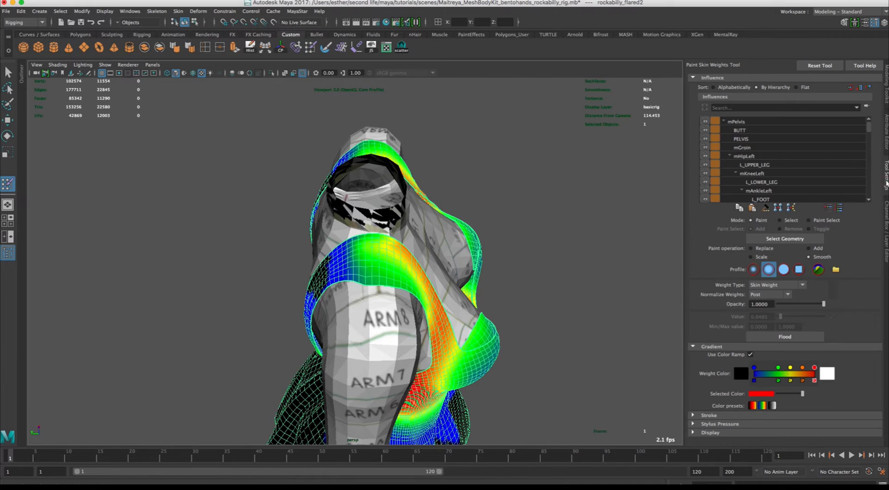
pyautogui.click(763, 159)
pyautogui.click(730, 156)
pyautogui.click(730, 165)
pyautogui.click(757, 174)
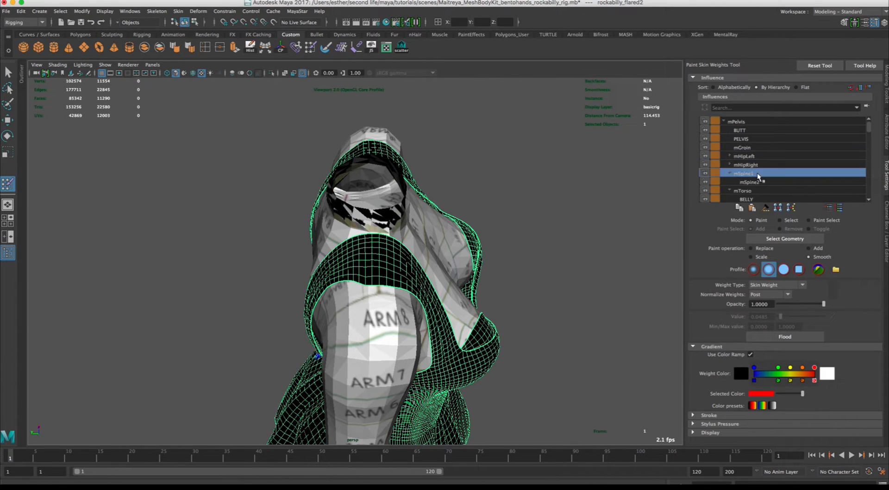
pyautogui.click(749, 182)
pyautogui.click(746, 190)
pyautogui.click(747, 199)
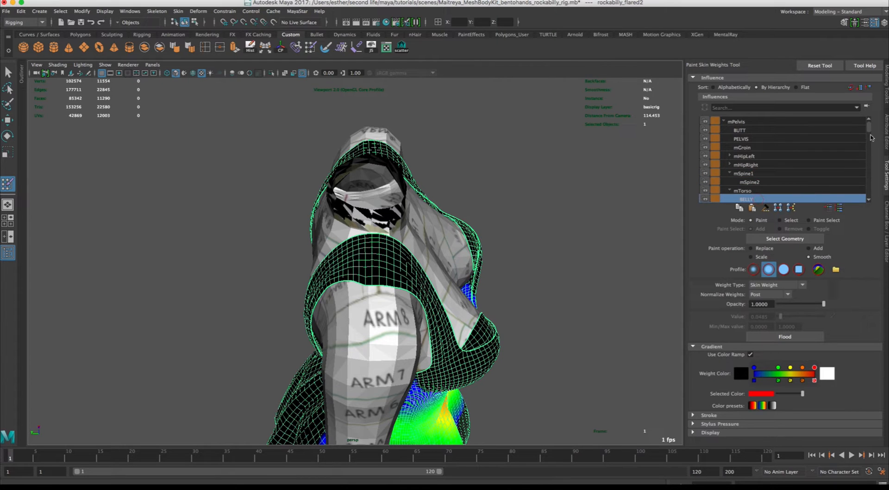
pyautogui.scroll(-3, 872, 138)
pyautogui.click(752, 182)
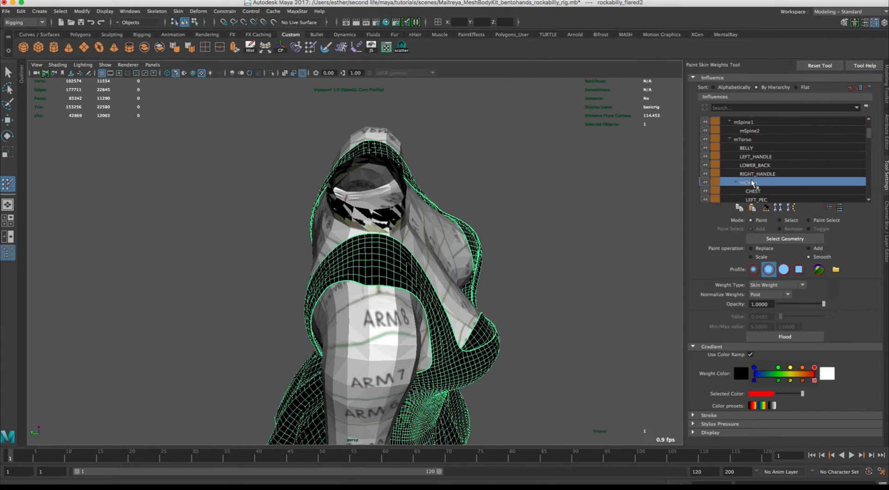
pyautogui.click(760, 192)
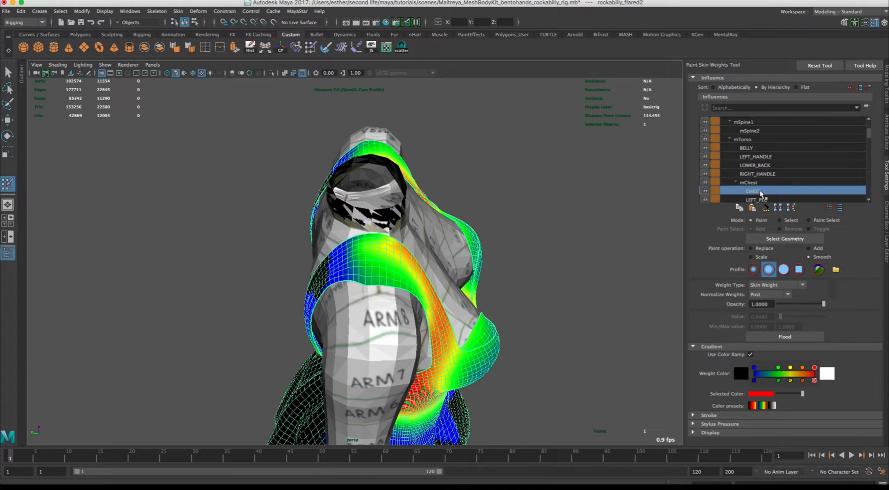
pyautogui.click(771, 199)
pyautogui.scroll(-3, 873, 142)
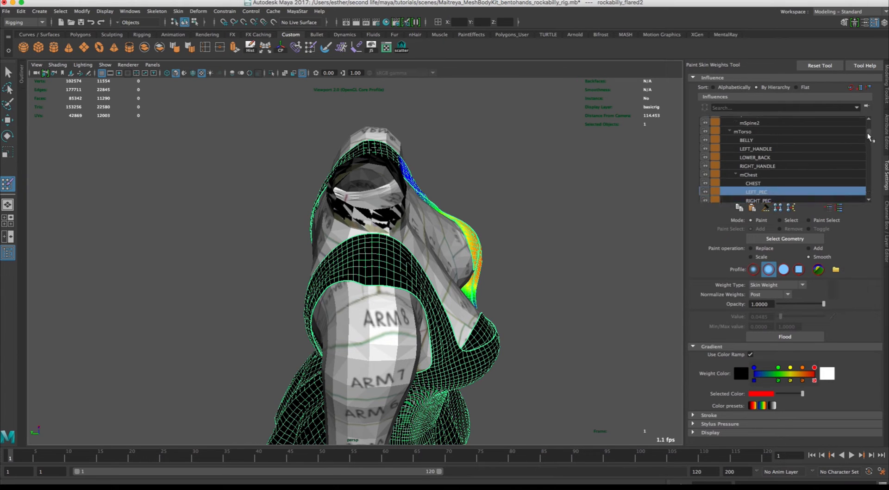
pyautogui.scroll(-2, 869, 141)
pyautogui.click(813, 154)
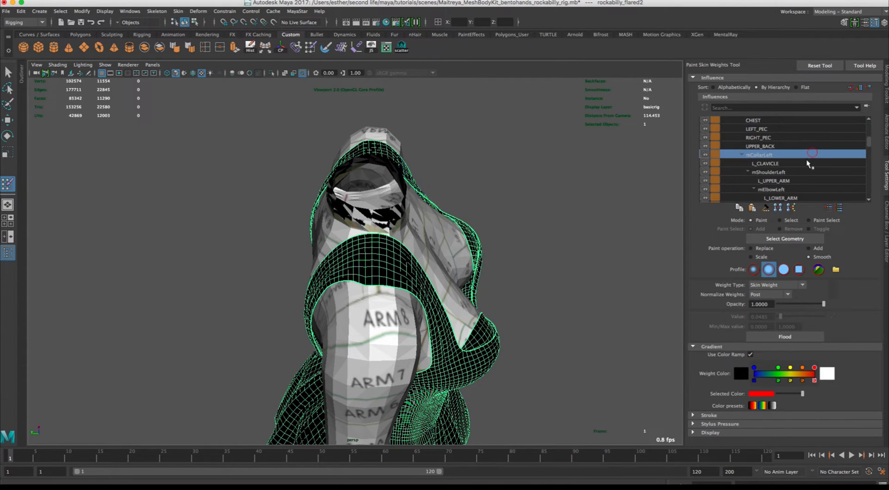
# - Smooth the L_CLAVICLE influence's weights over the dress's left shoulder strap
pyautogui.keyDown('alt'); pyautogui.moveTo(601, 245); pyautogui.dragTo(508, 242); pyautogui.keyUp('alt')
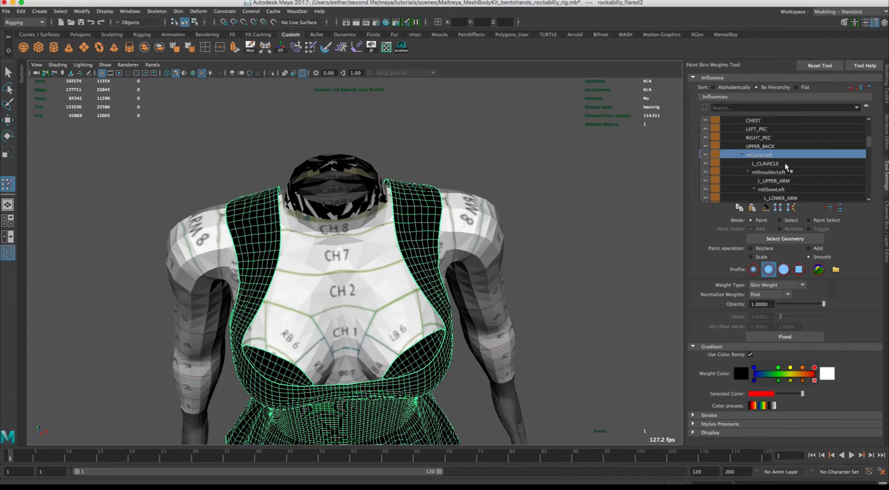
pyautogui.click(784, 163)
pyautogui.keyDown('alt'); pyautogui.moveTo(549, 203); pyautogui.dragTo(509, 206); pyautogui.keyUp('alt')
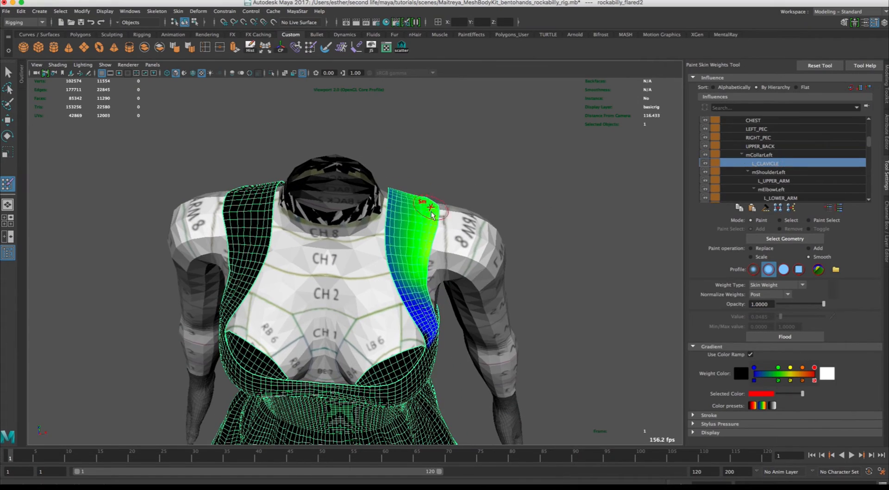
pyautogui.keyDown('alt'); pyautogui.moveTo(428, 239); pyautogui.dragTo(408, 259); pyautogui.keyUp('alt')
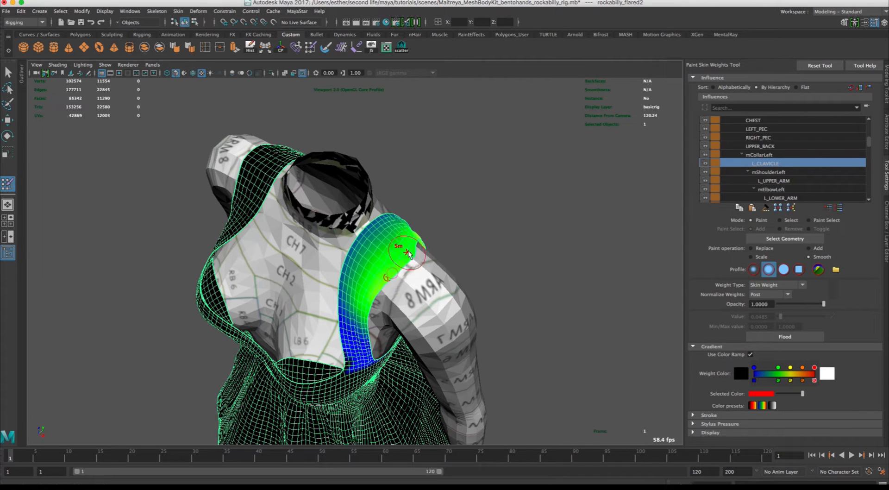
# - Smooth the mShoulderLeft influence's weights along the outer edge of the left strap, front and back
pyautogui.click(760, 172)
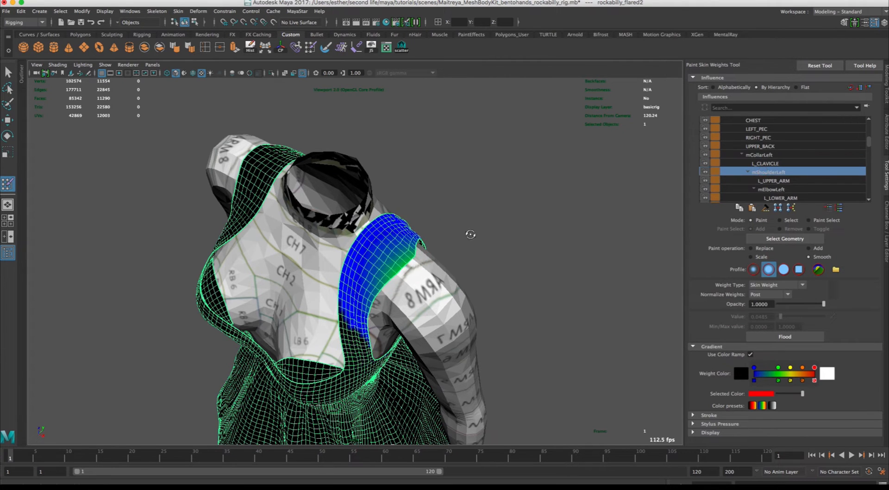
pyautogui.keyDown('alt'); pyautogui.moveTo(470, 234); pyautogui.dragTo(354, 279); pyautogui.keyUp('alt')
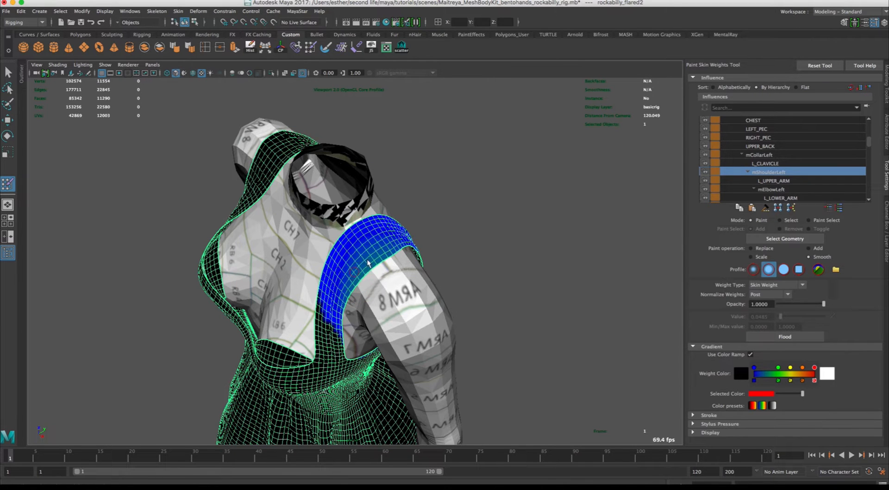
pyautogui.keyDown('alt'); pyautogui.moveTo(486, 207); pyautogui.dragTo(299, 190); pyautogui.keyUp('alt')
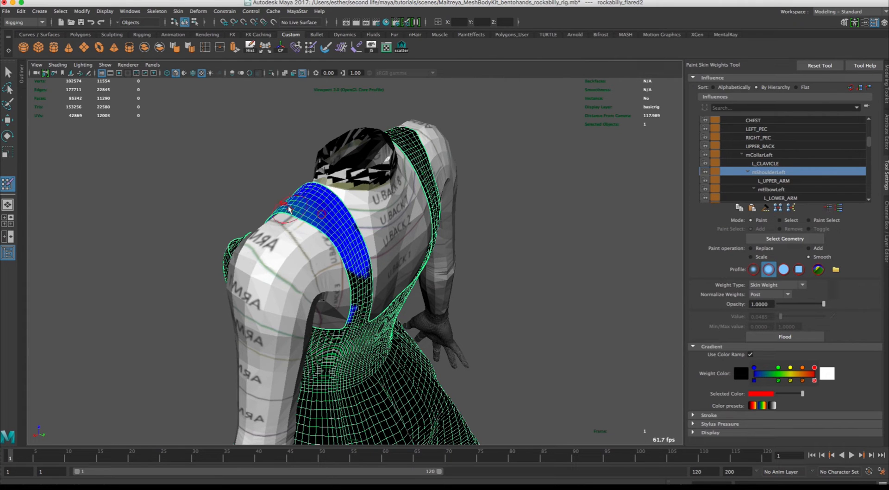
pyautogui.keyDown('alt'); pyautogui.moveTo(550, 252); pyautogui.dragTo(586, 234); pyautogui.keyUp('alt')
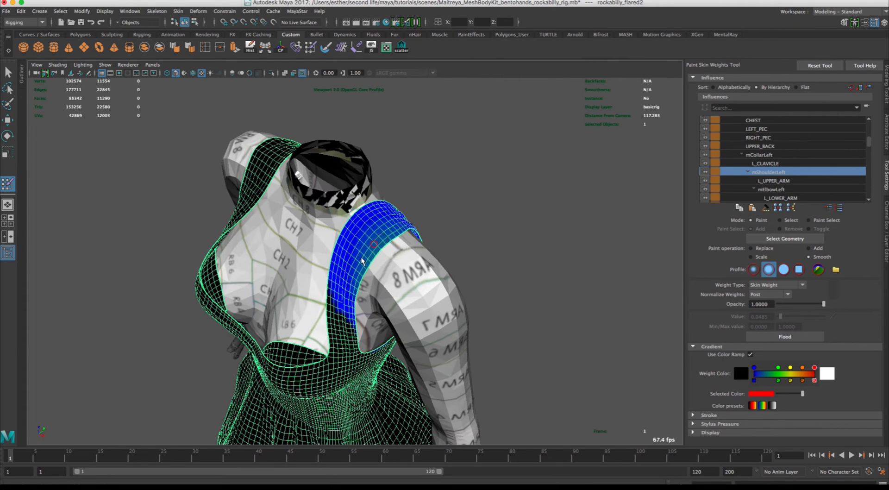
pyautogui.keyDown('alt'); pyautogui.moveTo(457, 208); pyautogui.dragTo(587, 154); pyautogui.keyUp('alt')
# - Check the L_UPPER_ARM and mElbowLeft weights on the left strap, and collapse the mCollarLeft branch
pyautogui.click(799, 181)
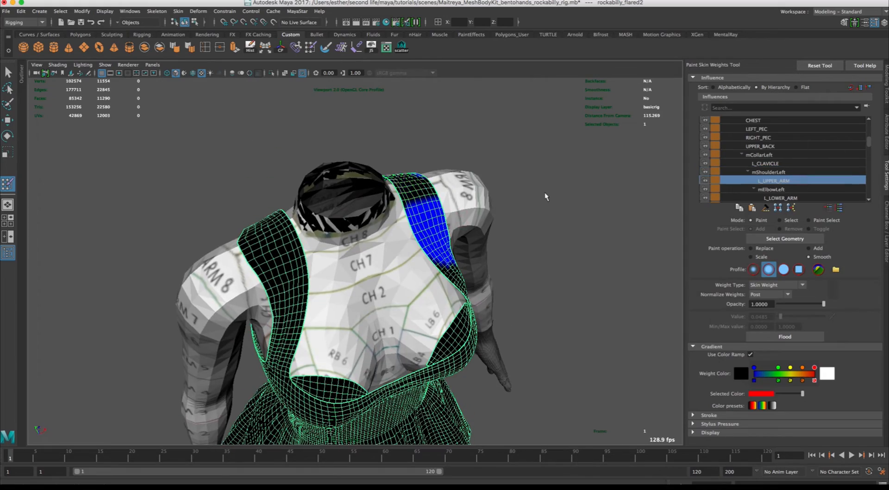
pyautogui.keyDown('alt'); pyautogui.moveTo(548, 197); pyautogui.dragTo(569, 196); pyautogui.keyUp('alt')
pyautogui.click(801, 190)
pyautogui.click(741, 154)
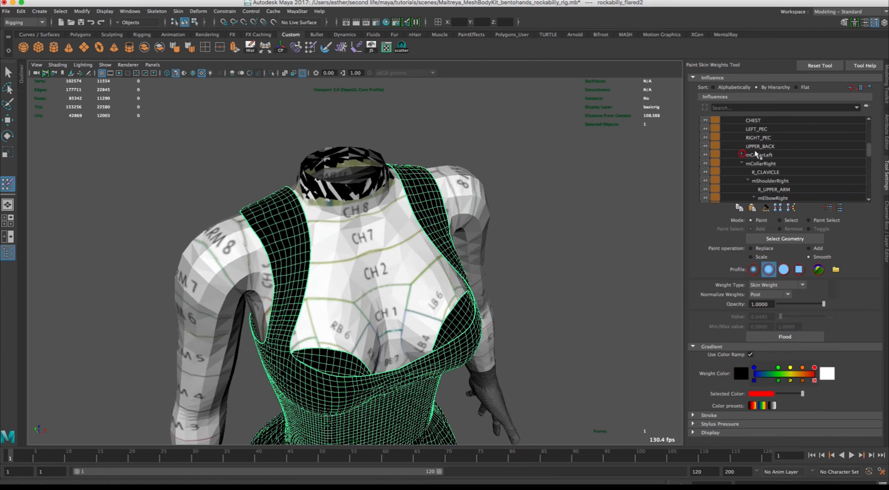
# - Smooth the R_CLAVICLE influence's weights over the dress's right shoulder strap
pyautogui.click(782, 164)
pyautogui.click(787, 172)
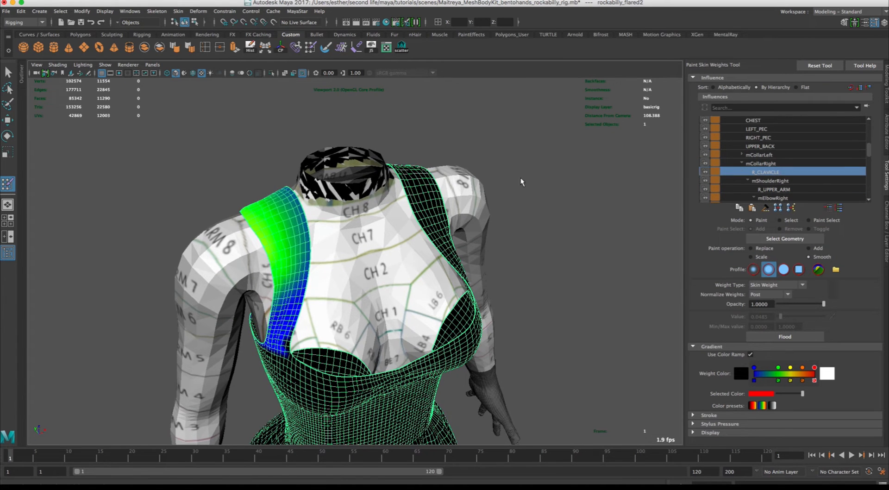
pyautogui.keyDown('alt'); pyautogui.moveTo(522, 182); pyautogui.dragTo(522, 200); pyautogui.keyUp('alt')
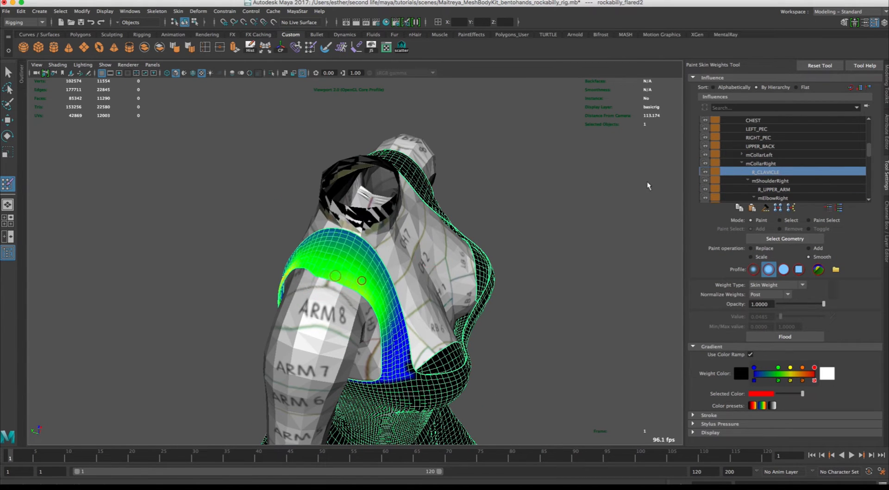
# - Smooth the mShoulderRight influence's weights along the right strap's outer edge, and check the R_UPPER_ARM weights there
pyautogui.click(788, 181)
pyautogui.keyDown('alt'); pyautogui.moveTo(538, 230); pyautogui.dragTo(546, 240); pyautogui.keyUp('alt')
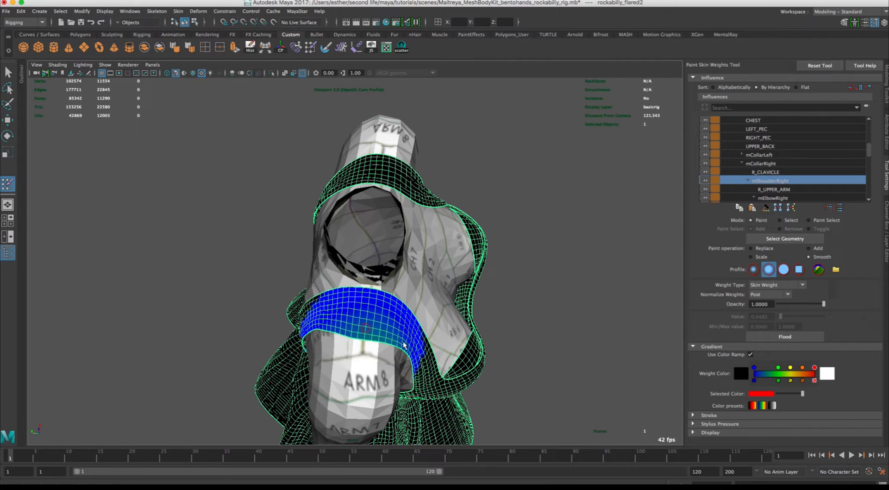
pyautogui.click(783, 190)
pyautogui.moveTo(549, 276)
pyautogui.keyDown('alt'); pyautogui.mouseDown()
pyautogui.moveTo(480, 261)
pyautogui.moveTo(477, 273)
pyautogui.mouseUp(); pyautogui.keyUp('alt')
pyautogui.keyDown('alt'); pyautogui.moveTo(280, 212); pyautogui.dragTo(257, 307); pyautogui.keyUp('alt')
pyautogui.moveTo(585, 197)
pyautogui.keyDown('alt'); pyautogui.mouseDown()
pyautogui.moveTo(577, 206)
pyautogui.moveTo(554, 154)
pyautogui.moveTo(584, 136)
pyautogui.mouseUp(); pyautogui.keyUp('alt')
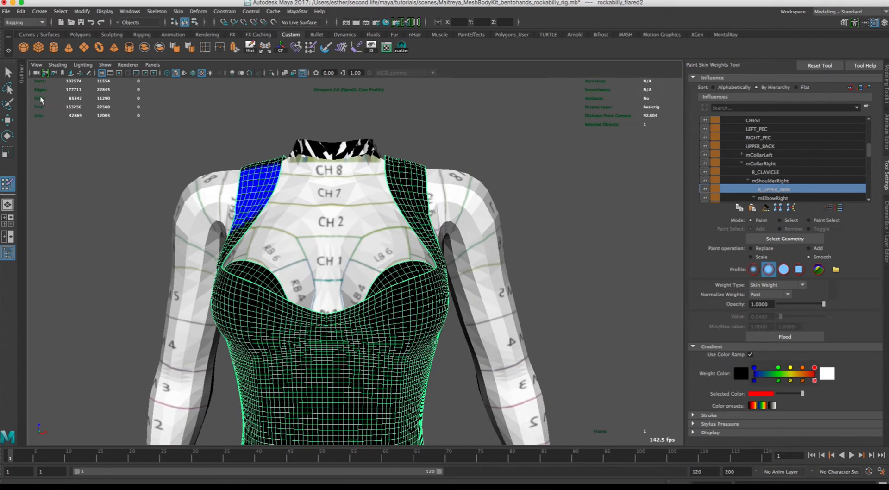
# - Stop painting skin weights, deselect the dress and show the skeleton_bento layer
pyautogui.click(8, 120)
pyautogui.click(571, 159)
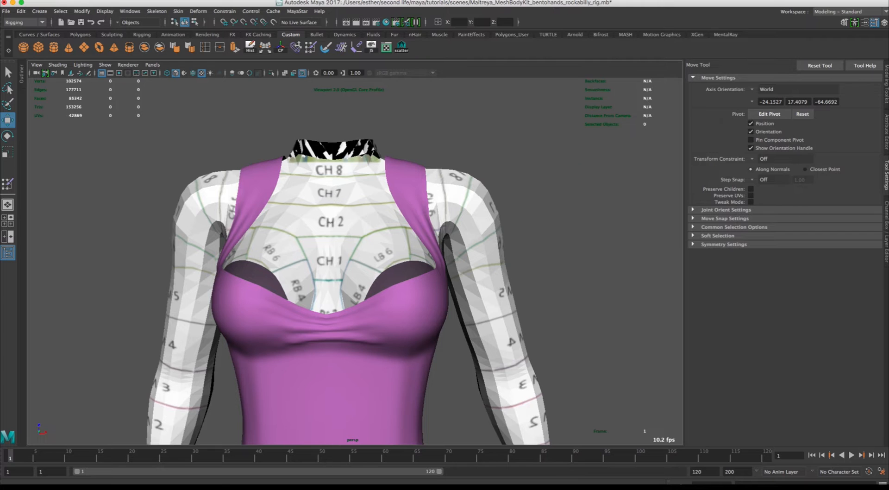
pyautogui.click(886, 211)
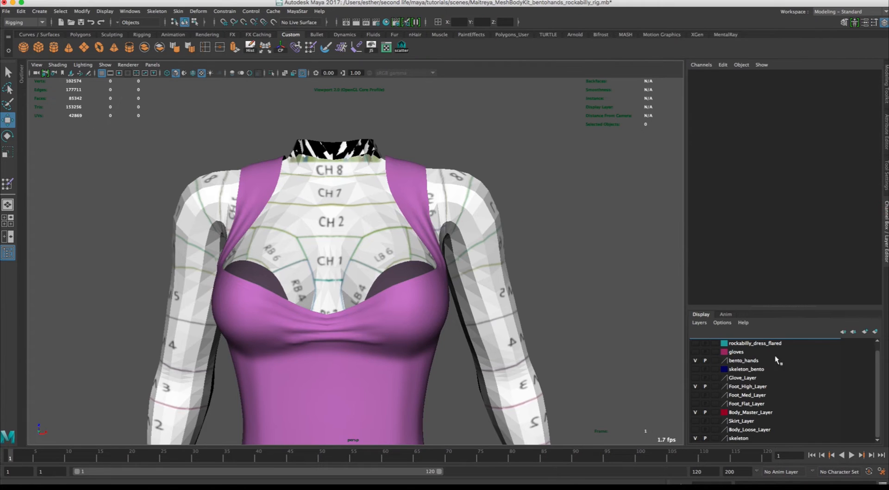
pyautogui.click(696, 370)
# - Set Rotate X to 0 on the mShoulderLeft and mShoulderRight joints to return both arms to the T-pose
pyautogui.click(448, 214)
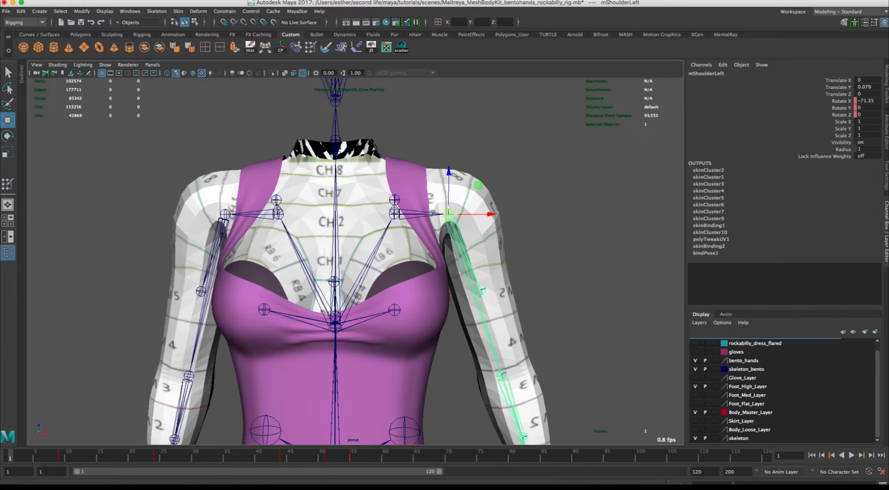
pyautogui.click(866, 101)
pyautogui.write('0')
pyautogui.press('Return')
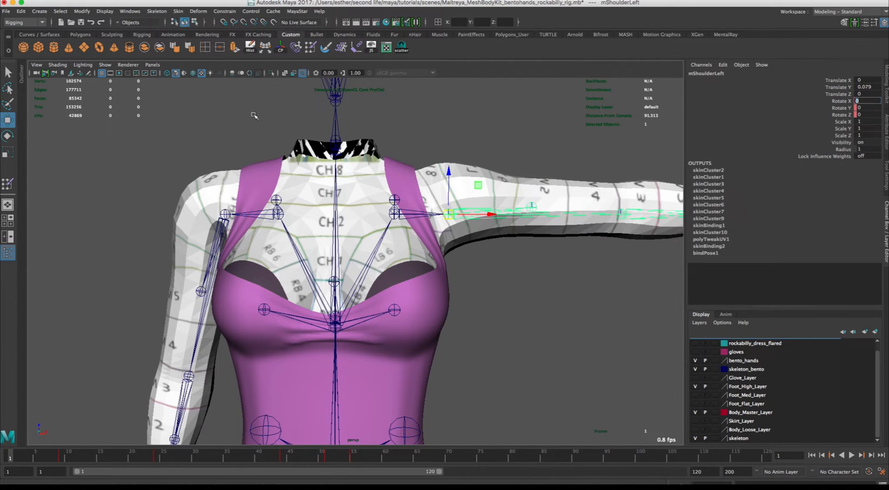
pyautogui.click(226, 214)
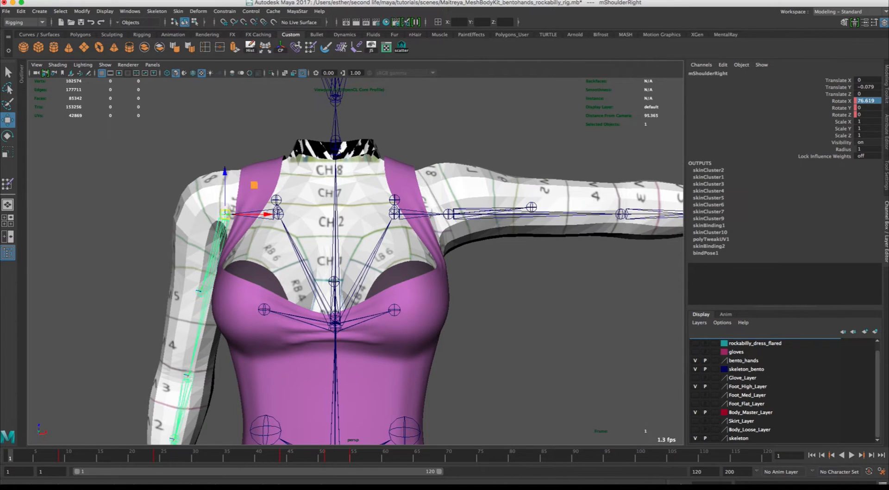
pyautogui.write('0')
pyautogui.press('Return')
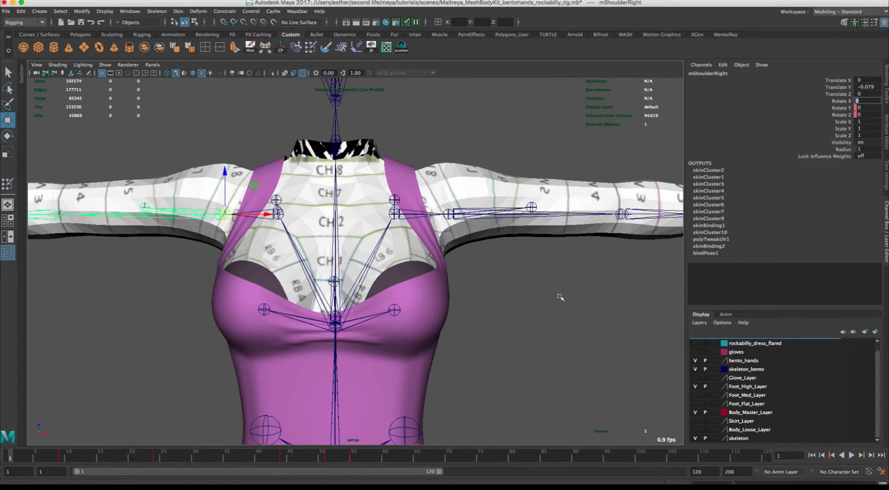
# - Hide the basicrig layer and show the rockabilly_dress_flared layer with the unrigged dress
pyautogui.click(569, 301)
pyautogui.scroll(-6, 569, 301)
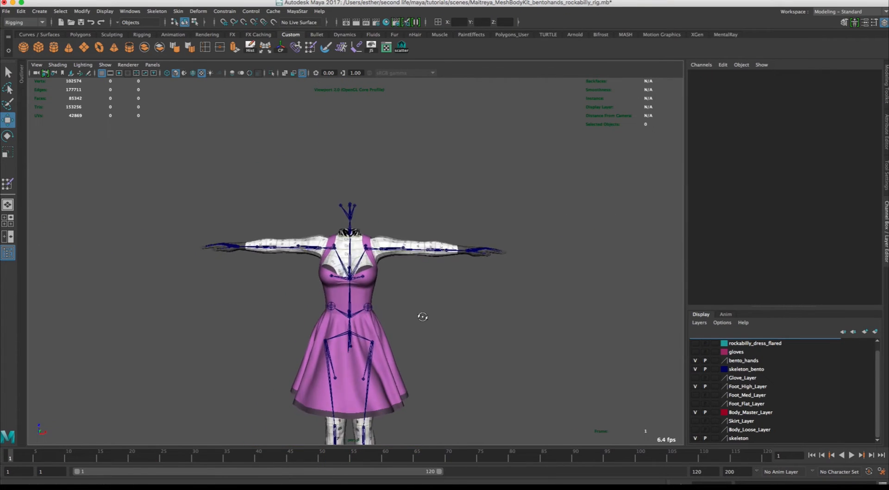
pyautogui.moveTo(421, 313)
pyautogui.keyDown('alt'); pyautogui.mouseDown()
pyautogui.moveTo(256, 297)
pyautogui.moveTo(464, 297)
pyautogui.moveTo(439, 313)
pyautogui.mouseUp(); pyautogui.keyUp('alt')
pyautogui.keyDown('alt'); pyautogui.moveTo(439, 312); pyautogui.dragTo(480, 263, button='right'); pyautogui.keyUp('alt')
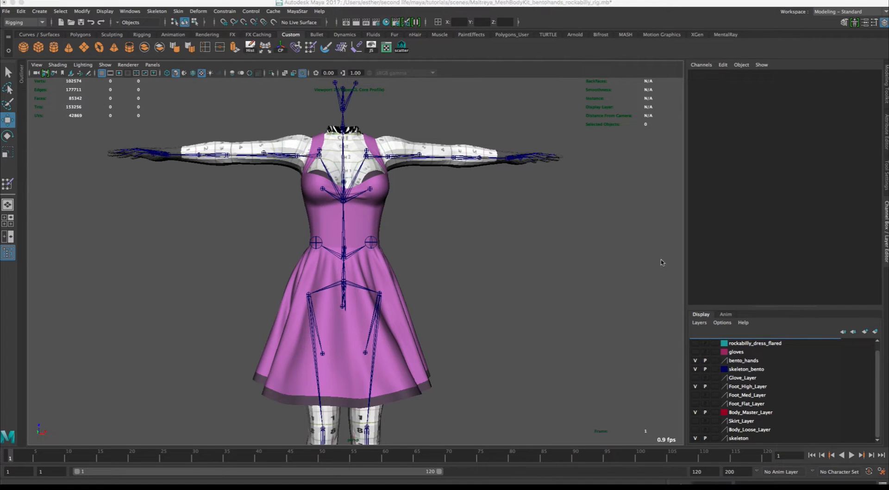
pyautogui.click(874, 332)
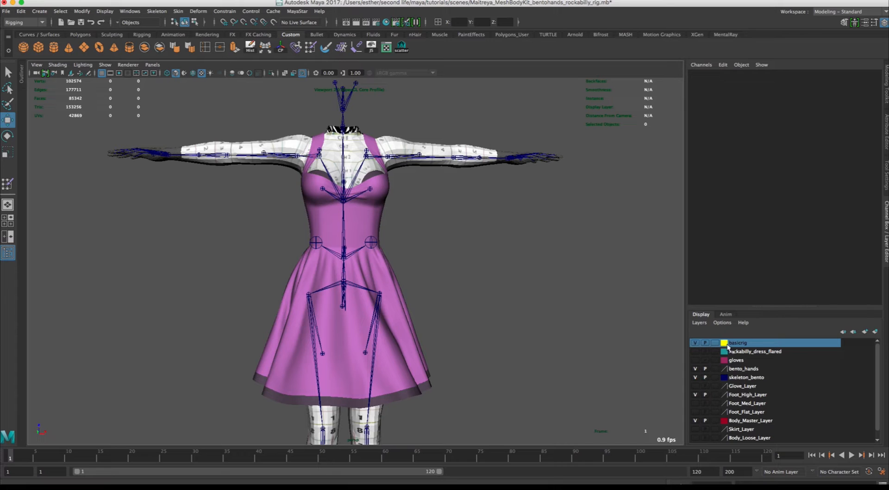
pyautogui.click(696, 343)
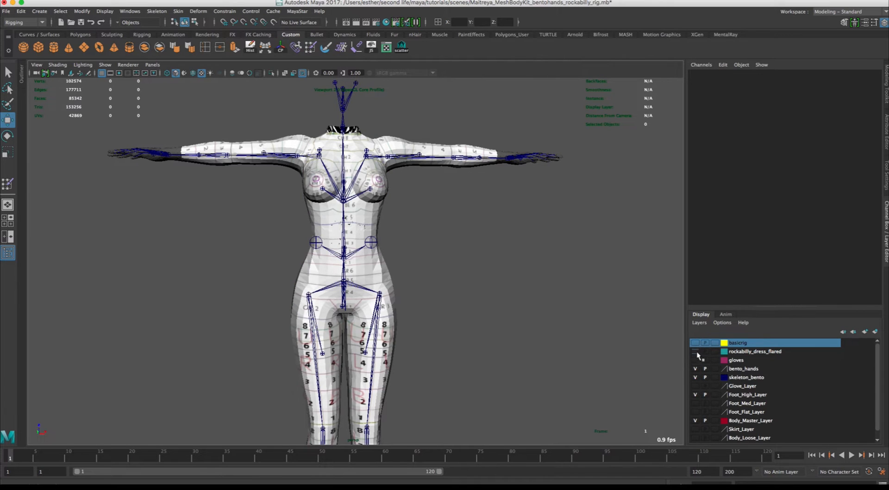
pyautogui.click(695, 351)
# - Bind the rockabilly_flared dress to the mPelvis skeleton with Interactive Bind Skin, and return to the Move tool
pyautogui.keyDown('alt'); pyautogui.moveTo(484, 274); pyautogui.dragTo(460, 273); pyautogui.keyUp('alt')
pyautogui.click(417, 355)
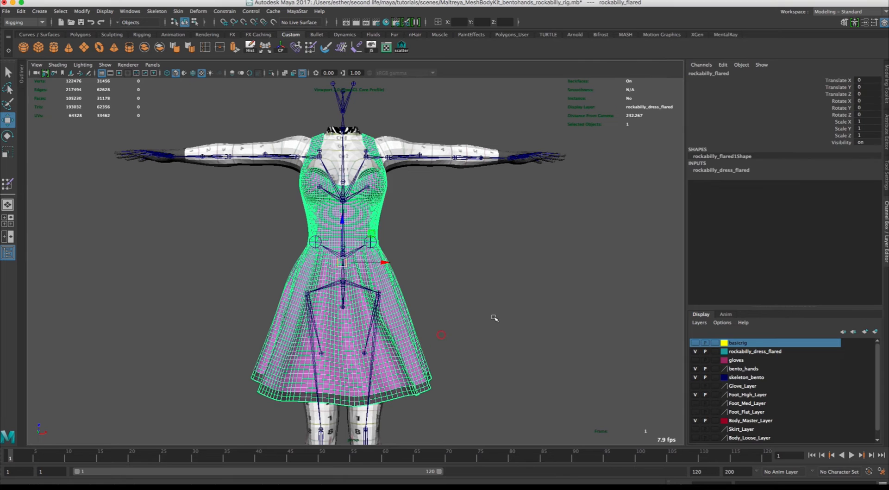
pyautogui.keyDown('shift'); pyautogui.click(342, 279); pyautogui.keyUp('shift')
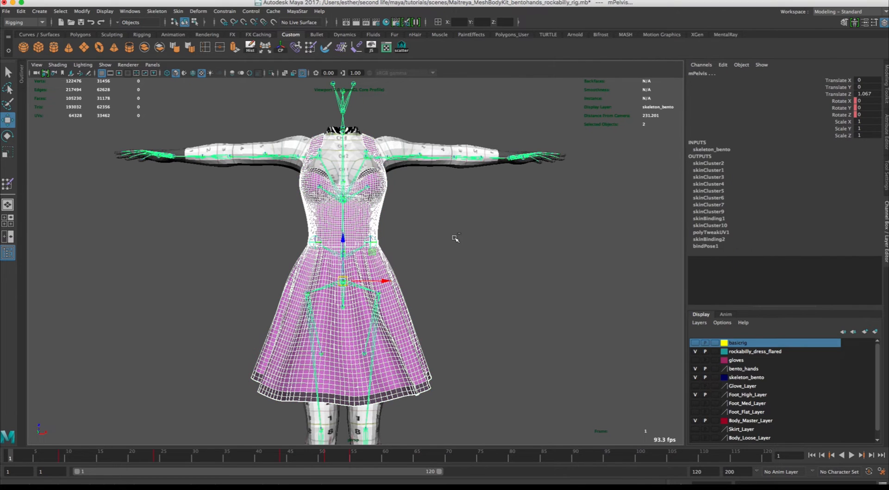
pyautogui.click(178, 11)
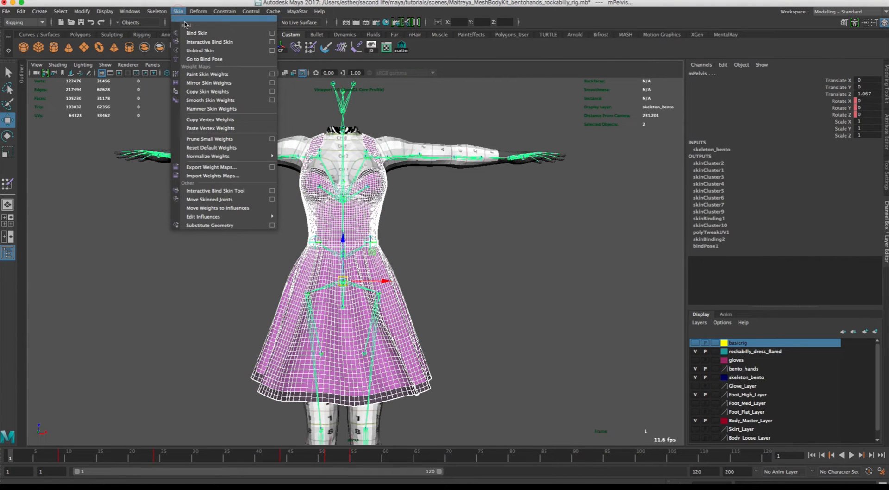
pyautogui.click(211, 44)
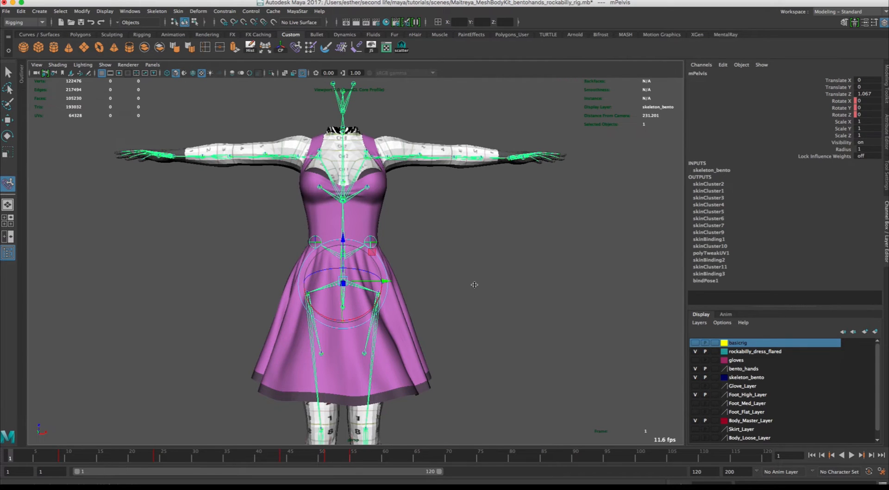
pyautogui.click(8, 120)
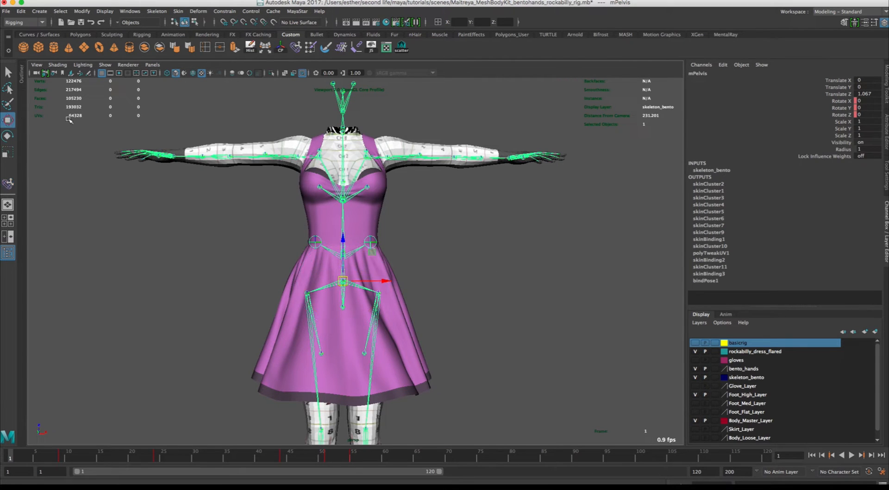
# - Hide the rockabilly_dress_flared layer, show the basicrig layer and select its rigged dress, rockabilly_flared2
pyautogui.click(705, 343)
pyautogui.click(696, 352)
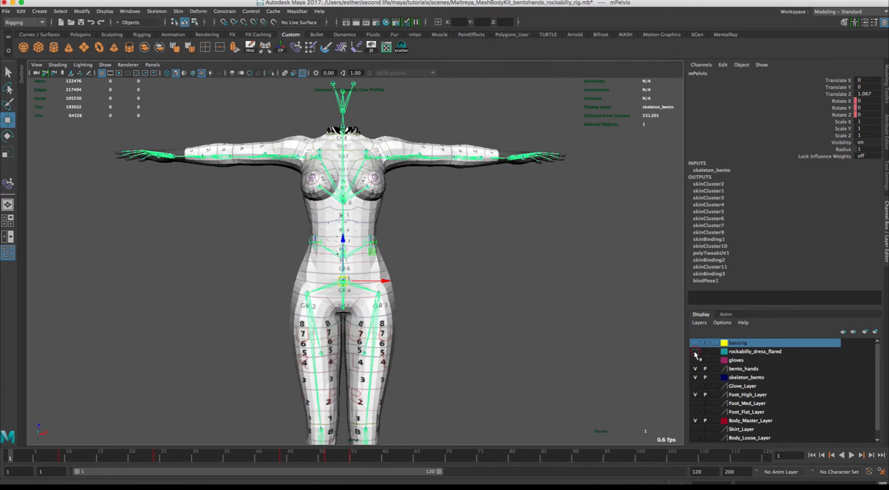
pyautogui.click(695, 343)
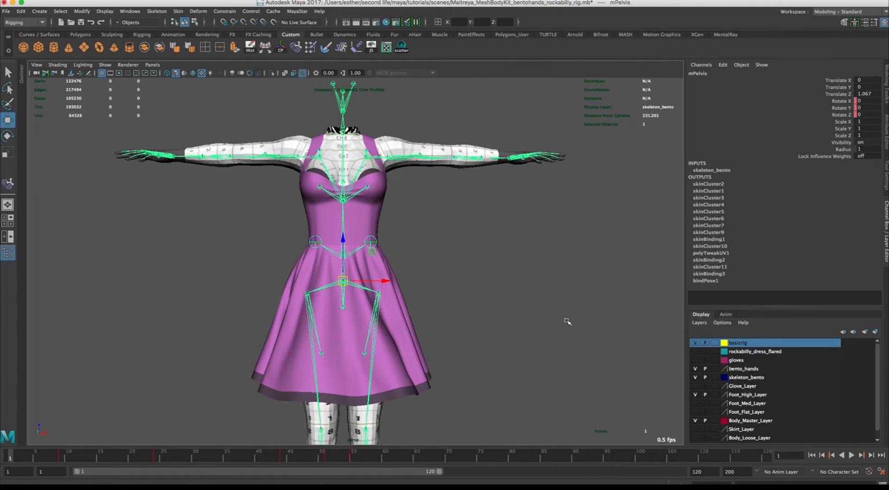
pyautogui.click(418, 362)
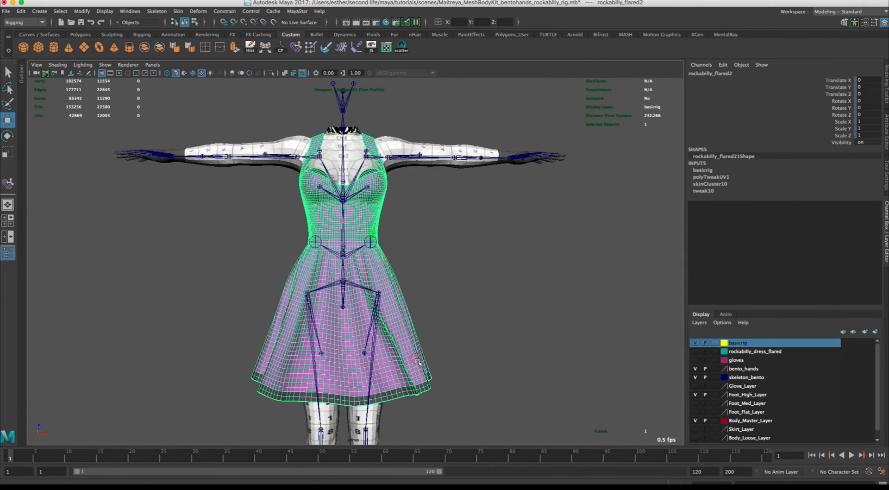
# - Show the rockabilly_dress_flared layer, copy the skin weights from rockabilly_flared2 to the rockabilly_flared dress, and hide the basicrig layer
pyautogui.click(696, 352)
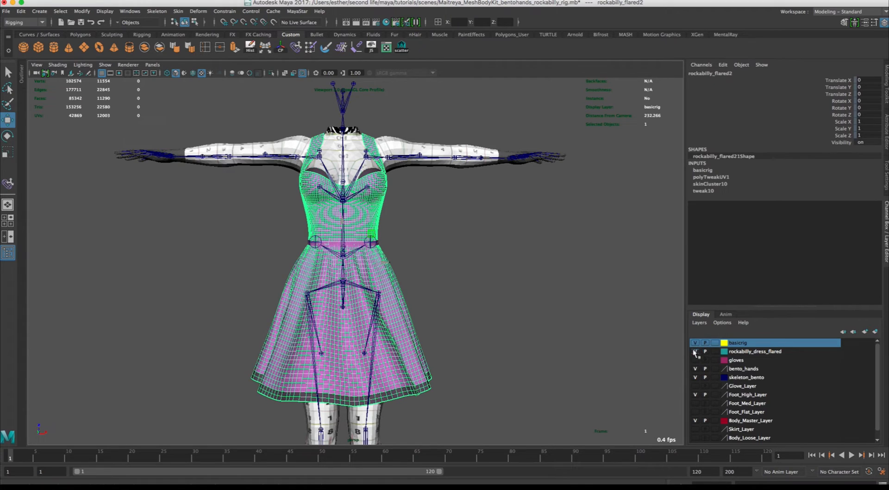
pyautogui.keyDown('alt'); pyautogui.moveTo(510, 289); pyautogui.dragTo(334, 276); pyautogui.keyUp('alt')
pyautogui.keyDown('alt'); pyautogui.moveTo(412, 271); pyautogui.dragTo(599, 343, button='right'); pyautogui.keyUp('alt')
pyautogui.keyDown('alt'); pyautogui.moveTo(588, 300); pyautogui.dragTo(564, 272); pyautogui.keyUp('alt')
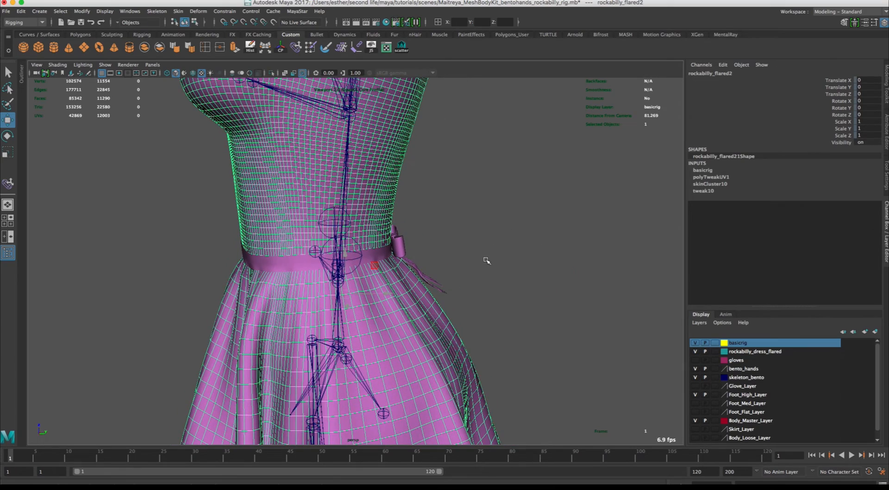
pyautogui.keyDown('shift'); pyautogui.click(442, 288); pyautogui.keyUp('shift')
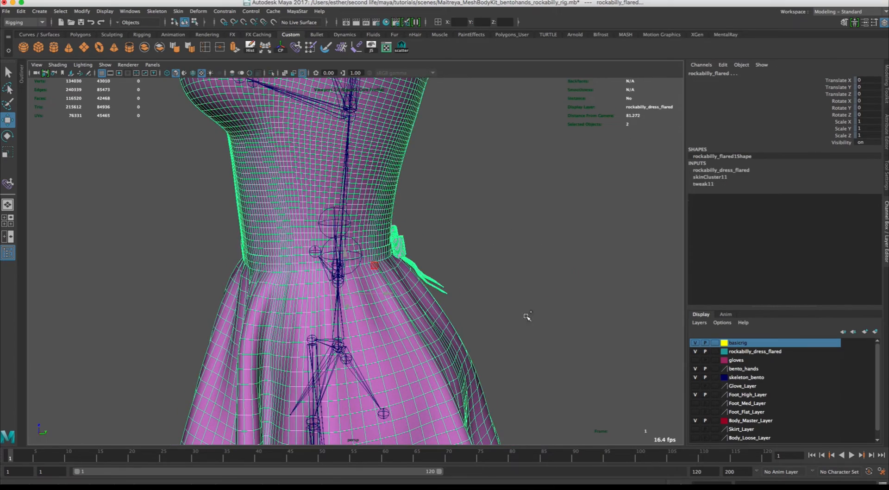
pyautogui.moveTo(573, 303)
pyautogui.keyDown('alt'); pyautogui.mouseDown()
pyautogui.moveTo(438, 241)
pyautogui.moveTo(466, 285)
pyautogui.moveTo(564, 287)
pyautogui.mouseUp(); pyautogui.keyUp('alt')
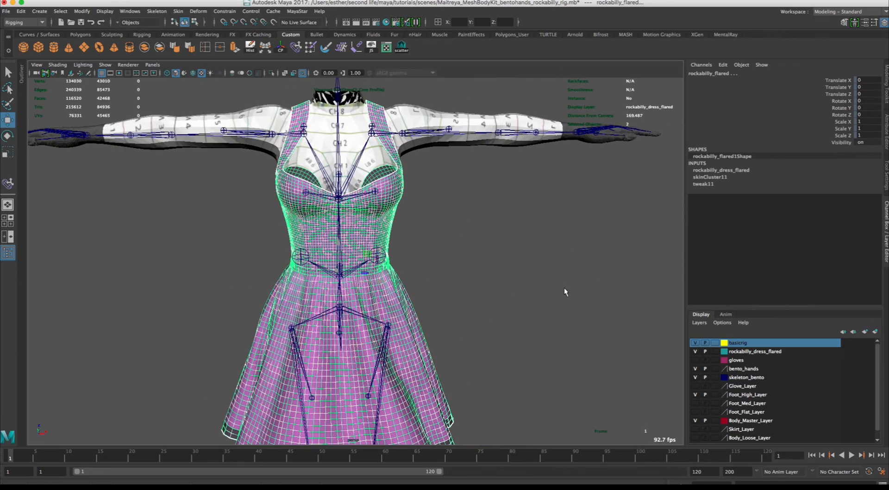
pyautogui.click(179, 11)
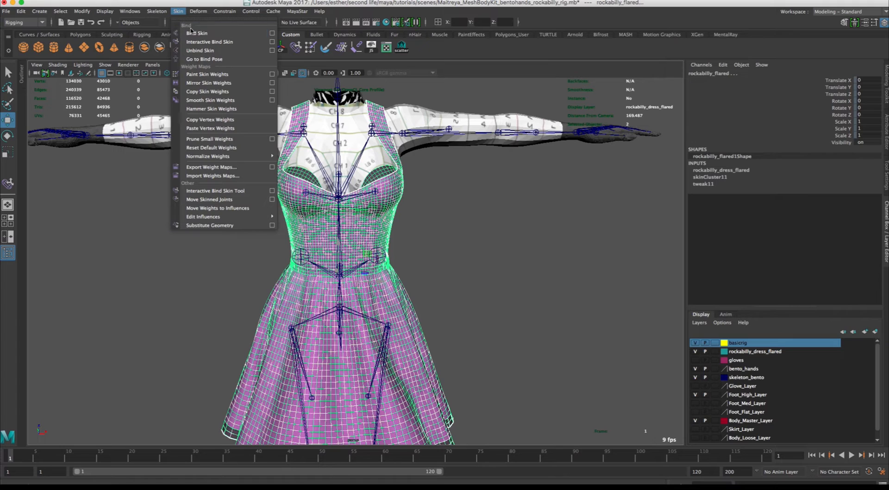
pyautogui.click(209, 92)
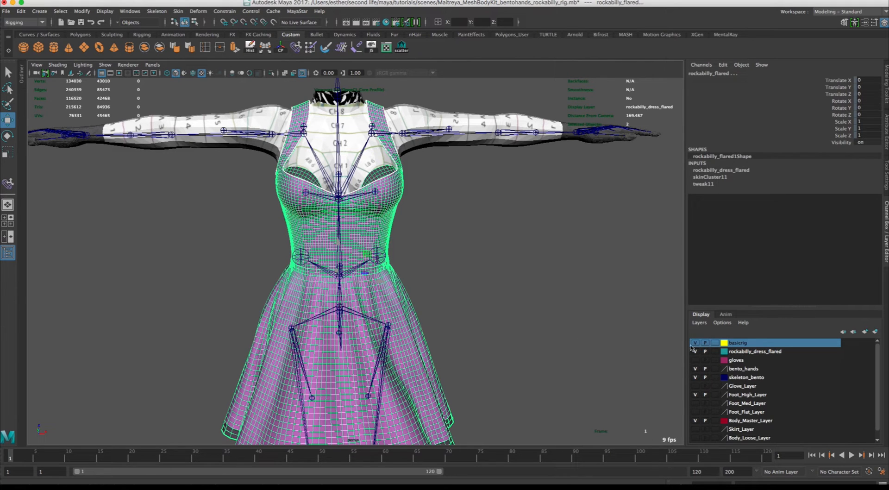
pyautogui.click(635, 354)
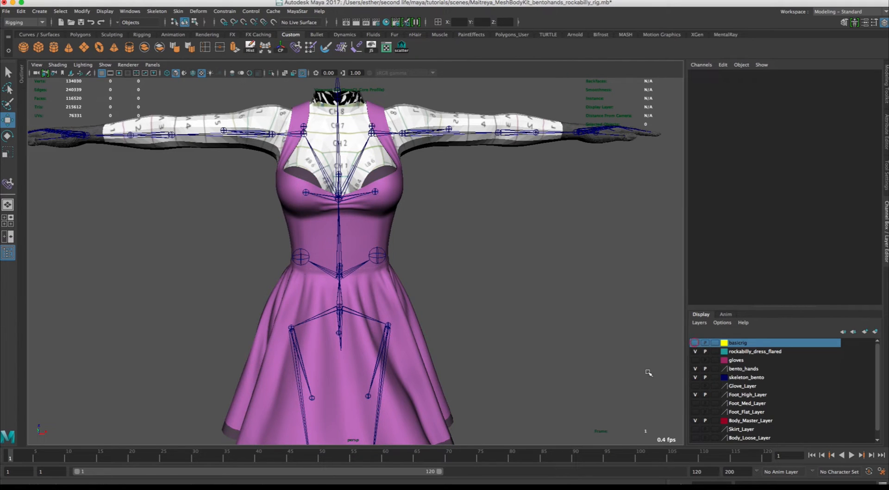
# - Rotate the mHipLeft joint about 22° around X to swing the leg outward, and examine how the skirt deforms
pyautogui.keyDown('alt'); pyautogui.moveTo(522, 324); pyautogui.dragTo(438, 278, button='right'); pyautogui.keyUp('alt')
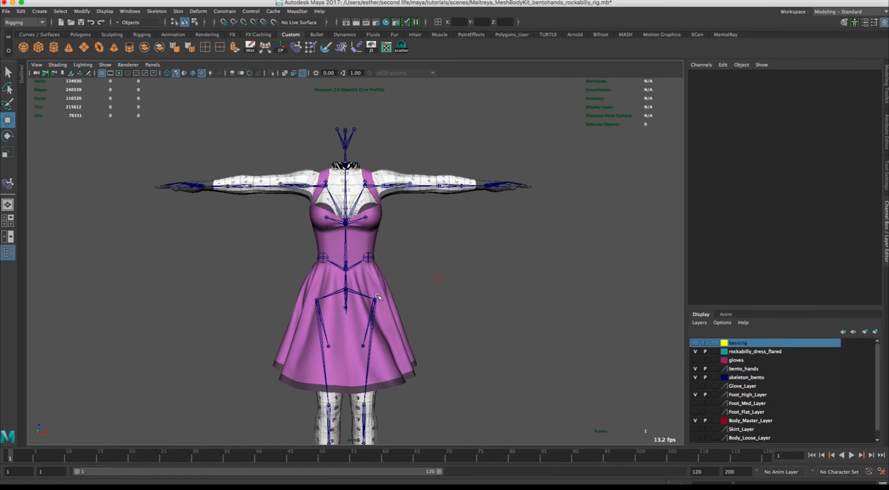
pyautogui.click(375, 299)
pyautogui.press('e')
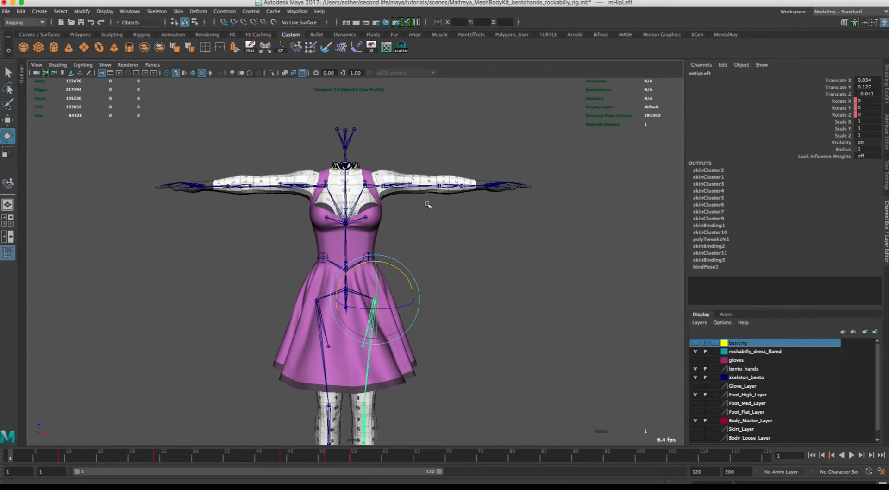
pyautogui.moveTo(397, 268); pyautogui.dragTo(371, 347)
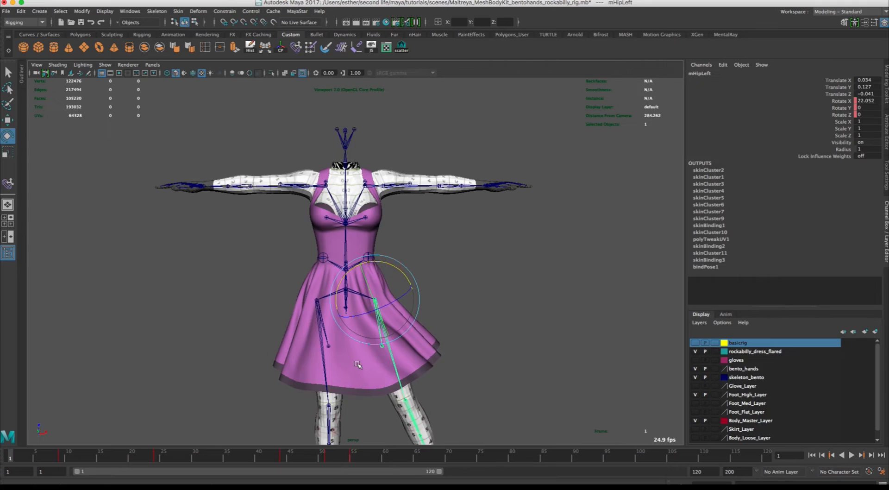
pyautogui.click(330, 391)
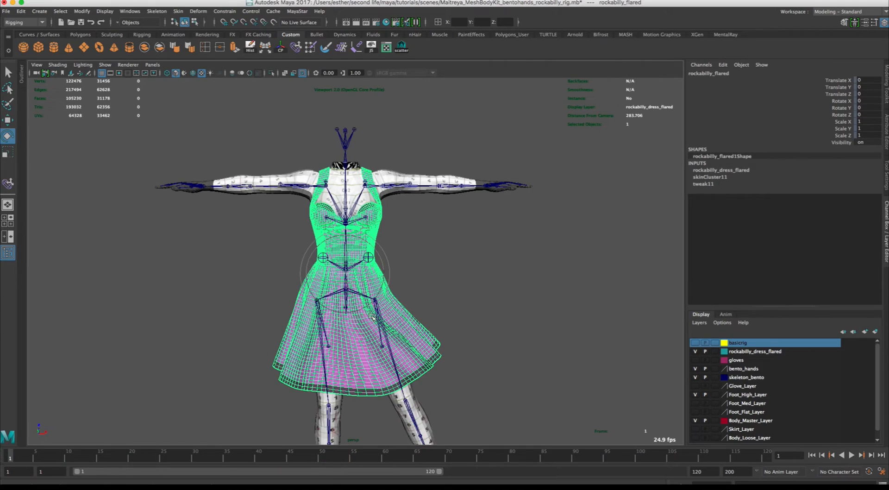
pyautogui.keyDown('alt'); pyautogui.moveTo(372, 317); pyautogui.dragTo(456, 340, button='right'); pyautogui.keyUp('alt')
pyautogui.keyDown('alt'); pyautogui.moveTo(453, 337); pyautogui.dragTo(438, 189, button='middle'); pyautogui.keyUp('alt')
pyautogui.keyDown('alt'); pyautogui.moveTo(393, 254); pyautogui.dragTo(469, 314, button='right'); pyautogui.keyUp('alt')
pyautogui.scroll(-10, 355, 278)
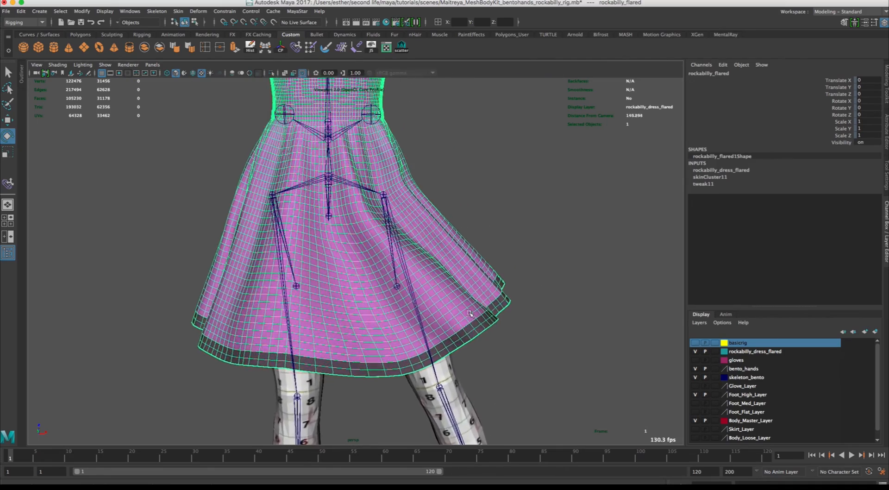
# - Rotate the mHipRight joint about -30° around X to spread the legs, and examine the skirt's deformation
pyautogui.click(271, 198)
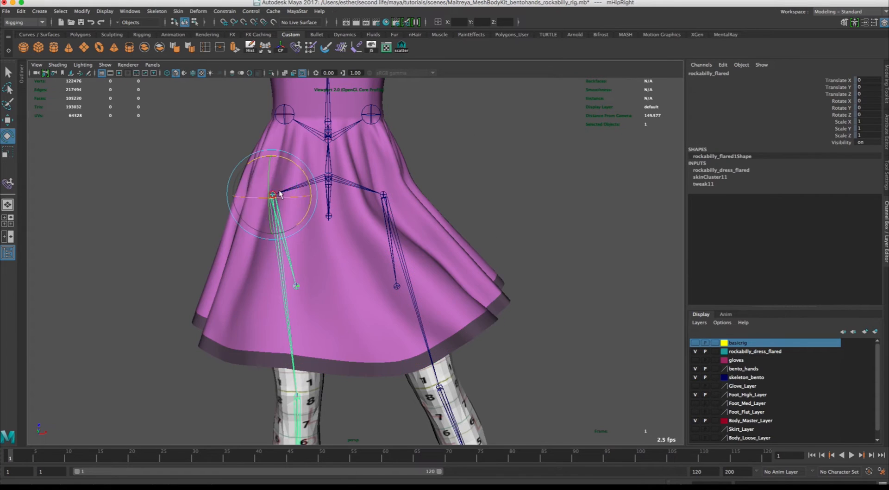
pyautogui.moveTo(301, 168); pyautogui.dragTo(349, 295)
pyautogui.click(349, 295)
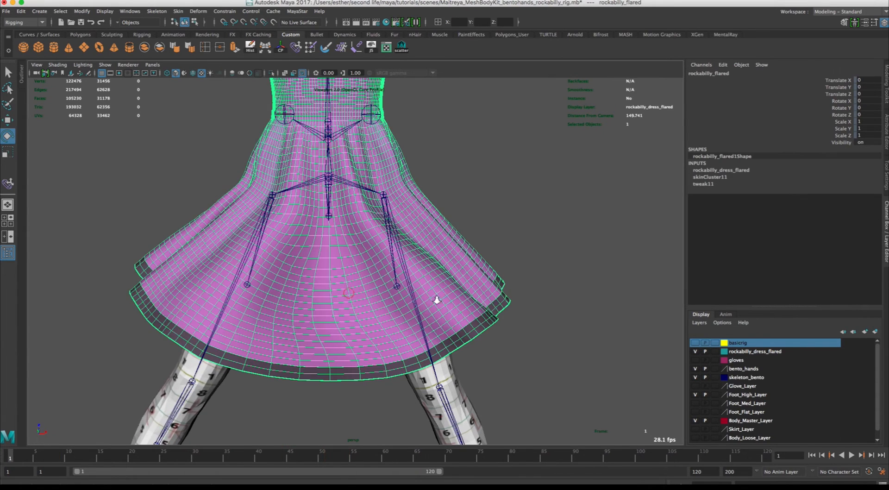
pyautogui.keyDown('alt'); pyautogui.moveTo(436, 299); pyautogui.dragTo(353, 282, button='right'); pyautogui.keyUp('alt')
pyautogui.moveTo(337, 274)
pyautogui.keyDown('alt'); pyautogui.mouseDown()
pyautogui.moveTo(357, 193)
pyautogui.moveTo(549, 278)
pyautogui.moveTo(482, 300)
pyautogui.moveTo(347, 279)
pyautogui.mouseUp(); pyautogui.keyUp('alt')
pyautogui.keyDown('alt'); pyautogui.moveTo(347, 279); pyautogui.dragTo(581, 234, button='right'); pyautogui.keyUp('alt')
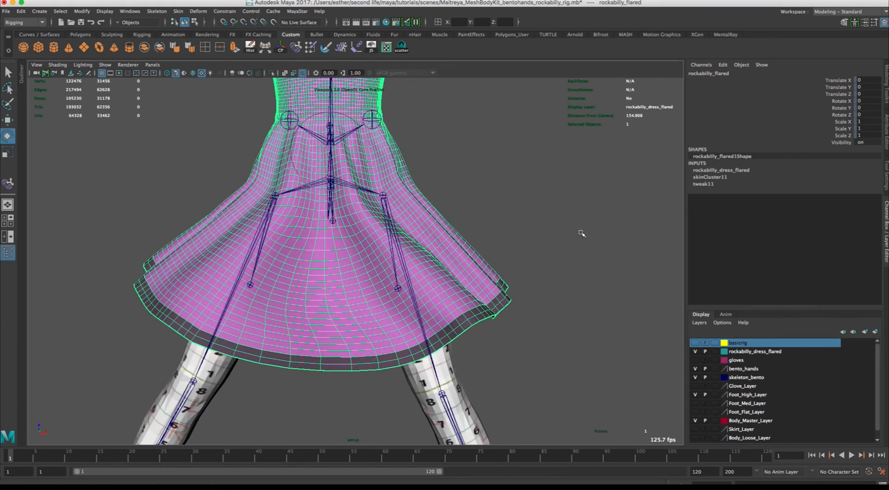
# - Set Rotate X to 0 on the mHipLeft and mHipRight joints to return both legs to the rest pose
pyautogui.click(581, 234)
pyautogui.click(384, 194)
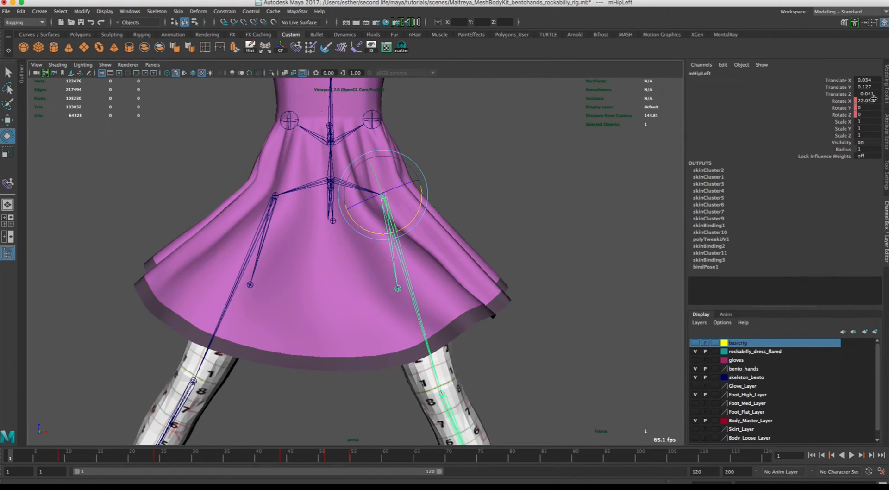
pyautogui.write('0')
pyautogui.press('Return')
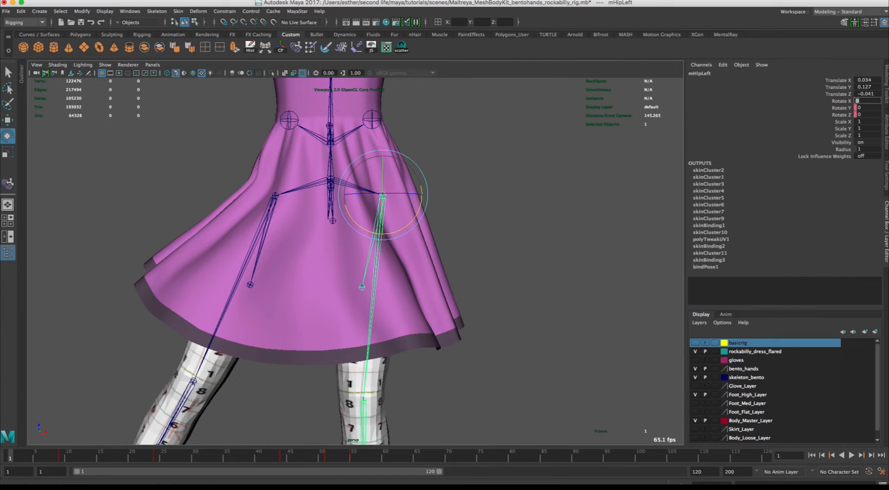
pyautogui.click(275, 193)
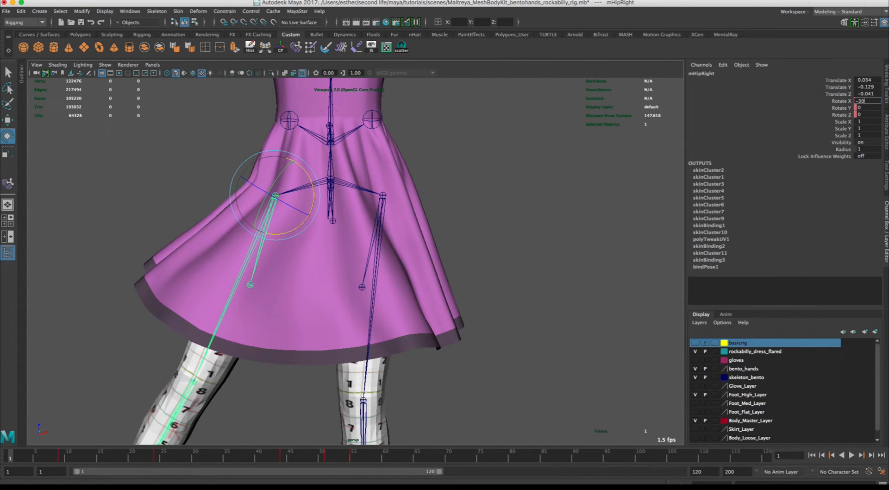
pyautogui.write('0')
pyautogui.press('Return')
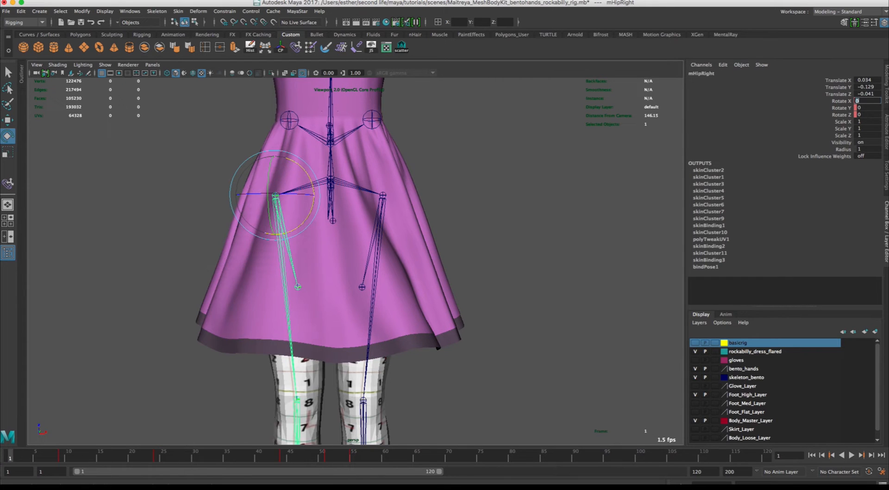
# - Test the shoulder strap by rotating the mShoulderLeft joint about -4.6° around X, and reset its Rotate X to 0
pyautogui.click(490, 226)
pyautogui.keyDown('alt'); pyautogui.moveTo(494, 208); pyautogui.dragTo(473, 436, button='middle'); pyautogui.keyUp('alt')
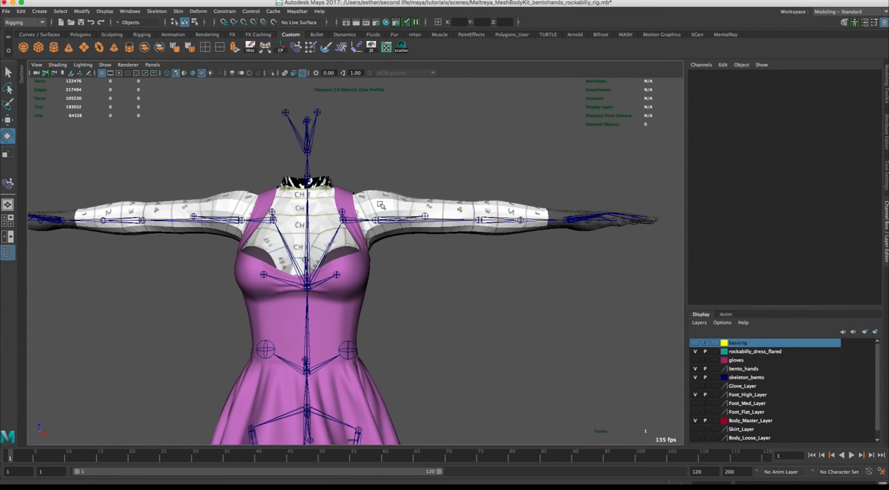
pyautogui.click(377, 220)
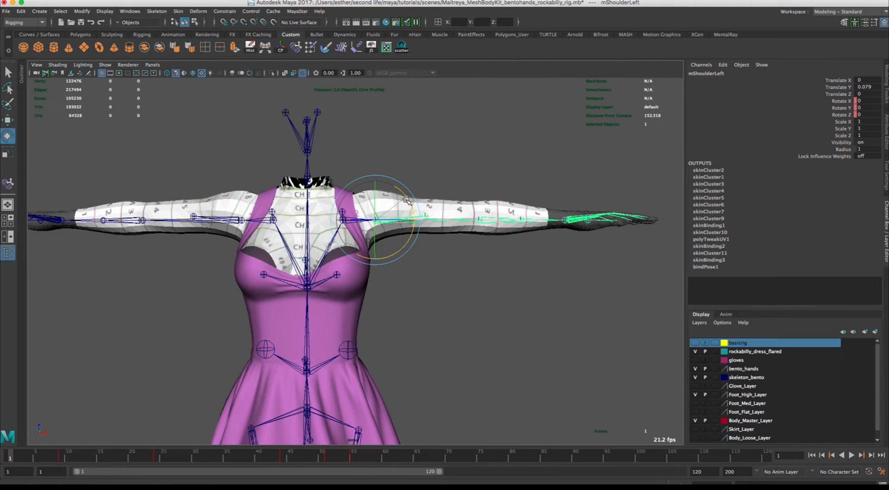
pyautogui.moveTo(406, 200)
pyautogui.mouseDown()
pyautogui.moveTo(417, 229)
pyautogui.moveTo(414, 197)
pyautogui.mouseUp()
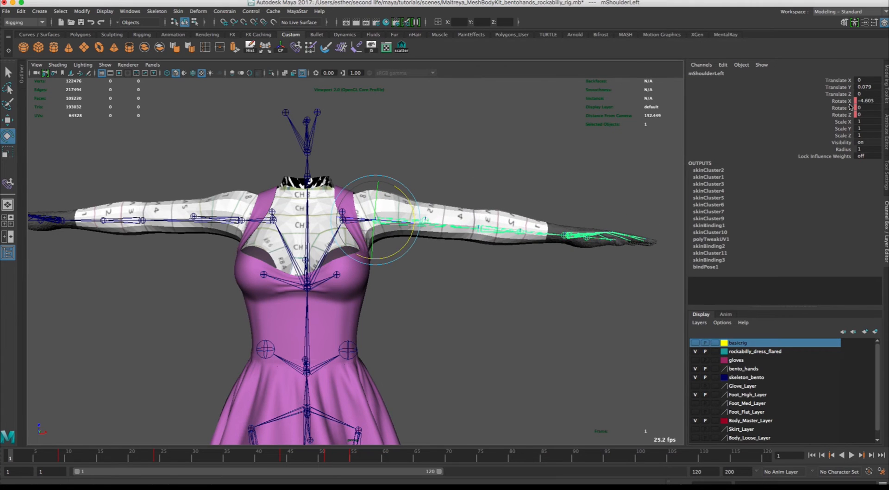
pyautogui.press('Return')
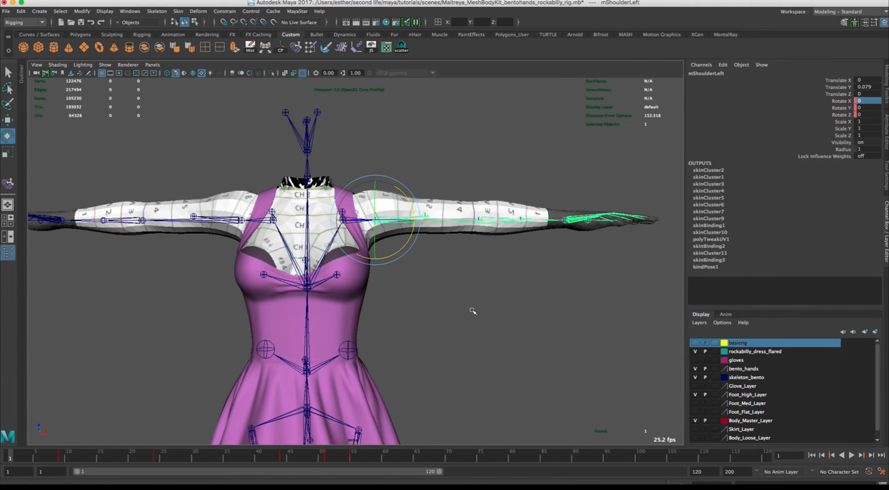
# - Export only the rockabilly_flared dress as rockabilly_test with the DAE_FBX export file type
pyautogui.click(472, 311)
pyautogui.scroll(-5, 374, 278)
pyautogui.keyDown('alt'); pyautogui.moveTo(425, 296); pyautogui.dragTo(432, 297); pyautogui.keyUp('alt')
pyautogui.click(381, 368)
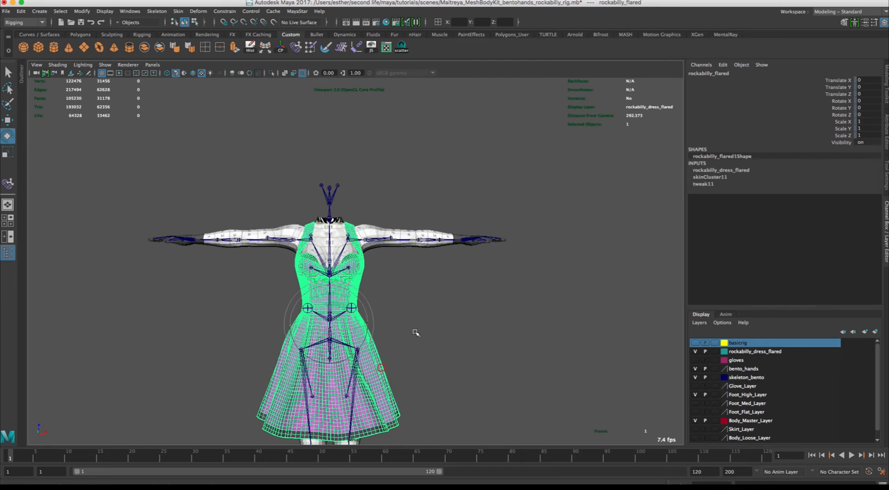
pyautogui.keyDown('alt'); pyautogui.moveTo(446, 312); pyautogui.dragTo(457, 257, button='middle'); pyautogui.keyUp('alt')
pyautogui.keyDown('alt'); pyautogui.moveTo(457, 257); pyautogui.dragTo(467, 267, button='right'); pyautogui.keyUp('alt')
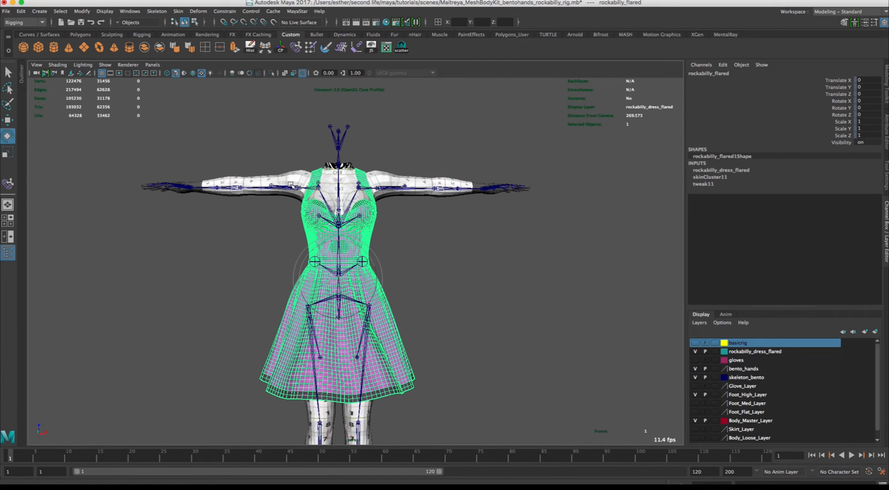
pyautogui.click(7, 11)
pyautogui.click(58, 122)
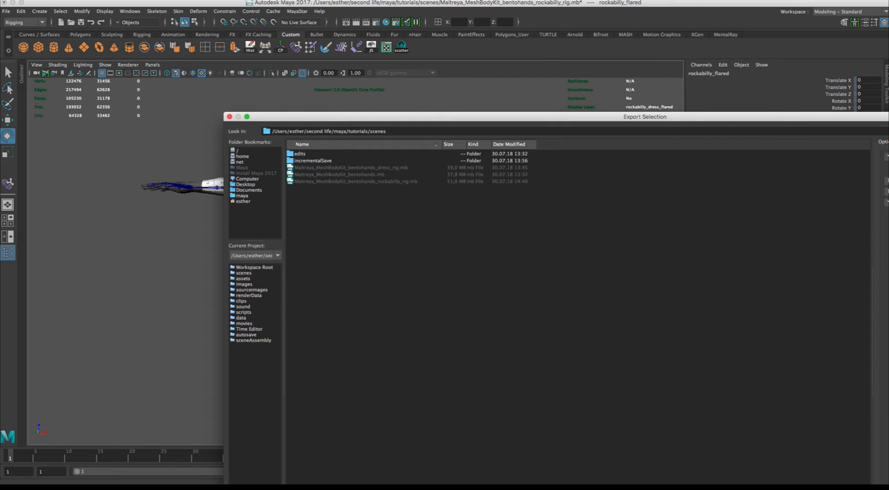
pyautogui.moveTo(708, 118); pyautogui.dragTo(640, 46)
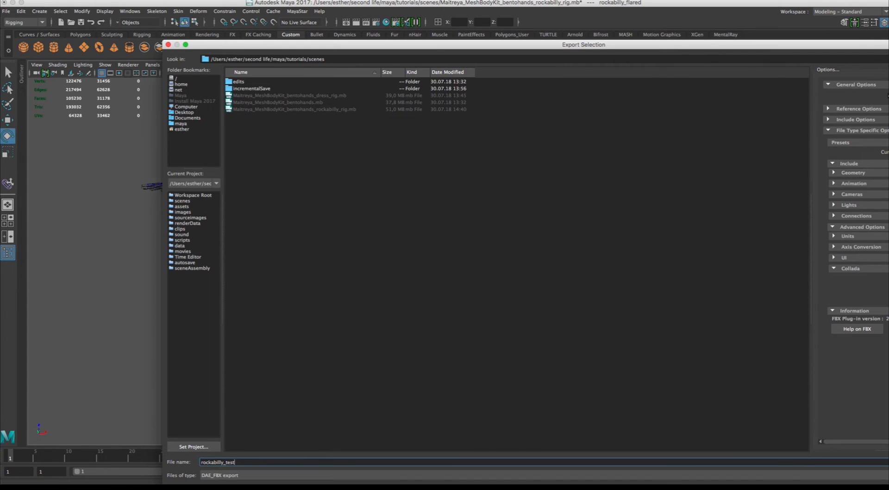
pyautogui.press('Return')
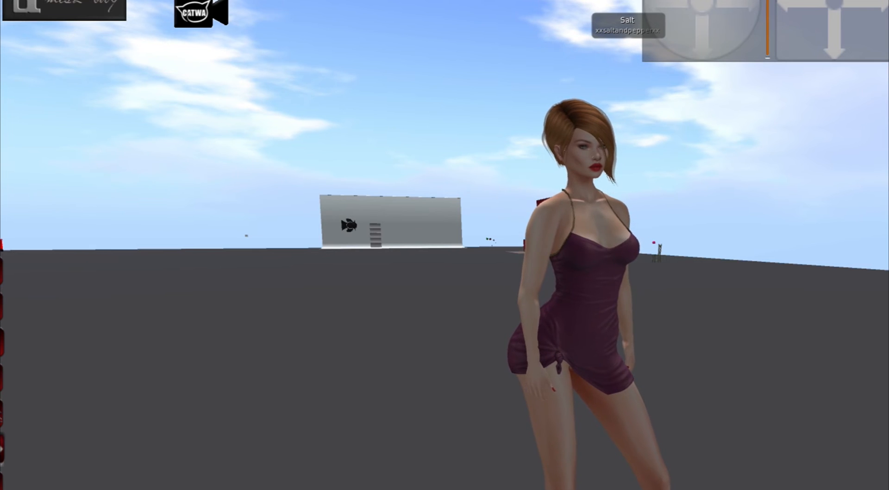
# - Switch to the Second Life viewer and load the exported dress file for a Mesh Model upload
pyautogui.click(81, 1)
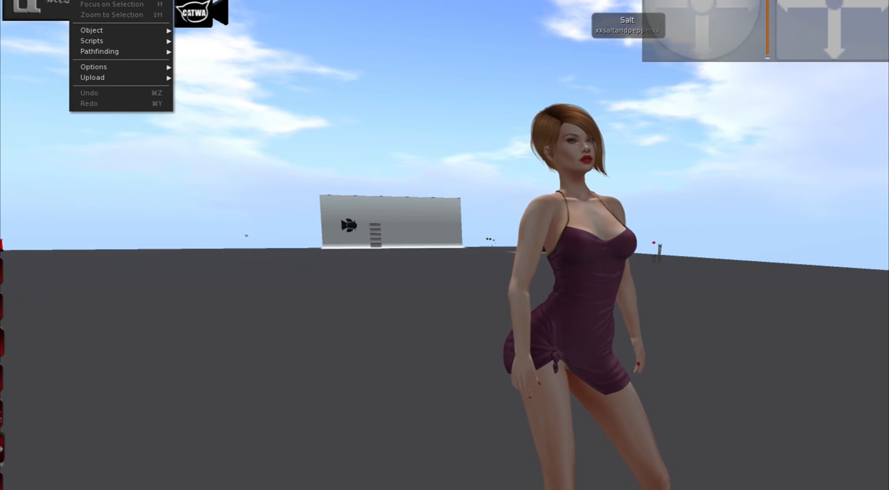
pyautogui.moveTo(169, 77)
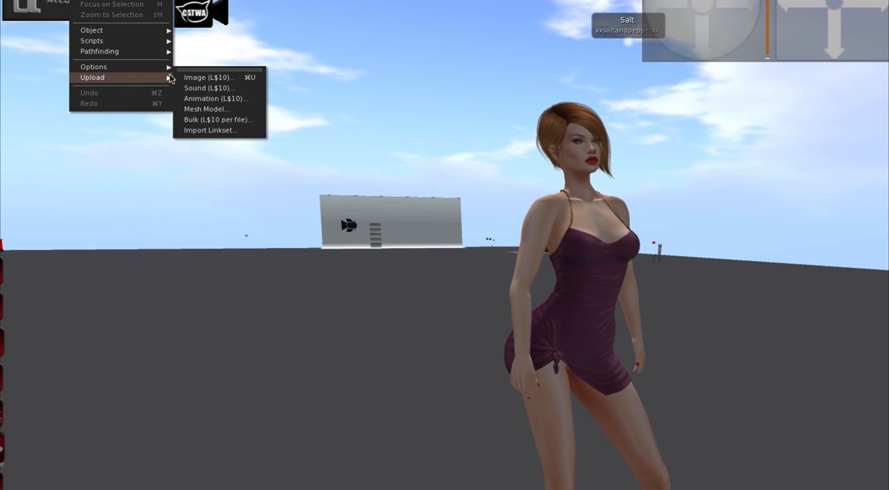
pyautogui.click(218, 111)
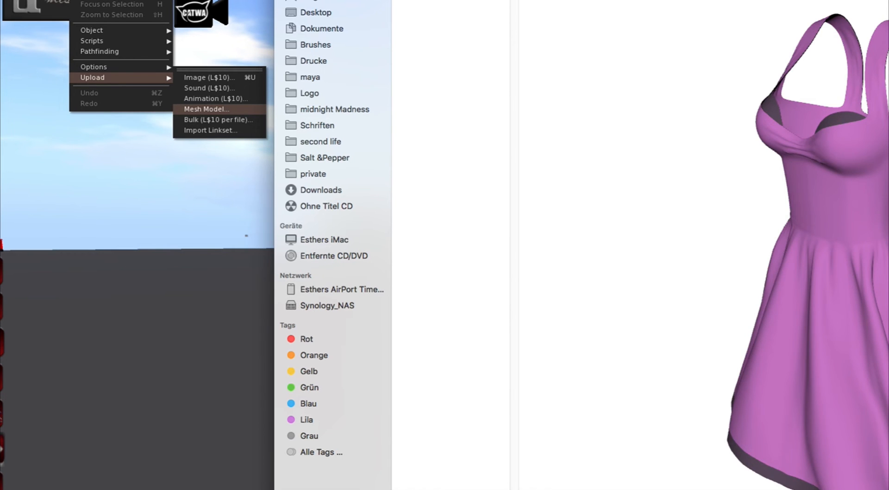
pyautogui.press('Return')
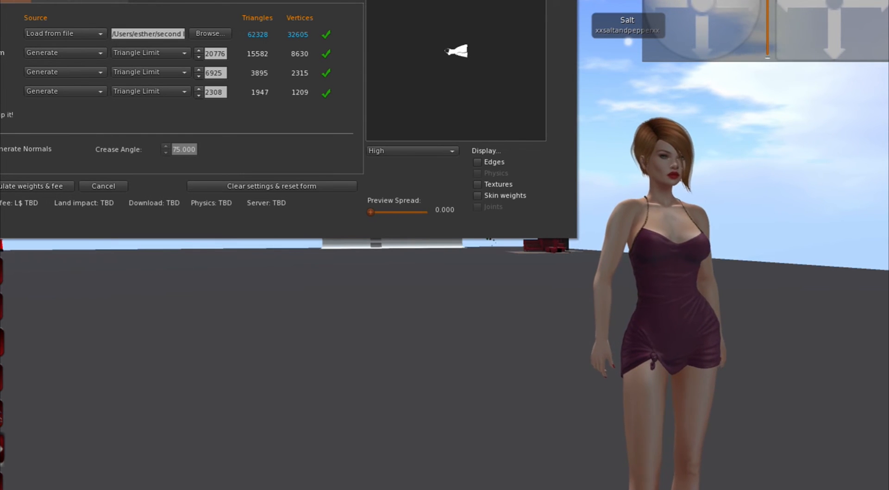
# - Shorten the model name of the mesh upload to rockabilly_flared
pyautogui.moveTo(81, 0); pyautogui.dragTo(205, 19)
pyautogui.moveTo(192, 54); pyautogui.dragTo(105, 54)
pyautogui.click(202, 54)
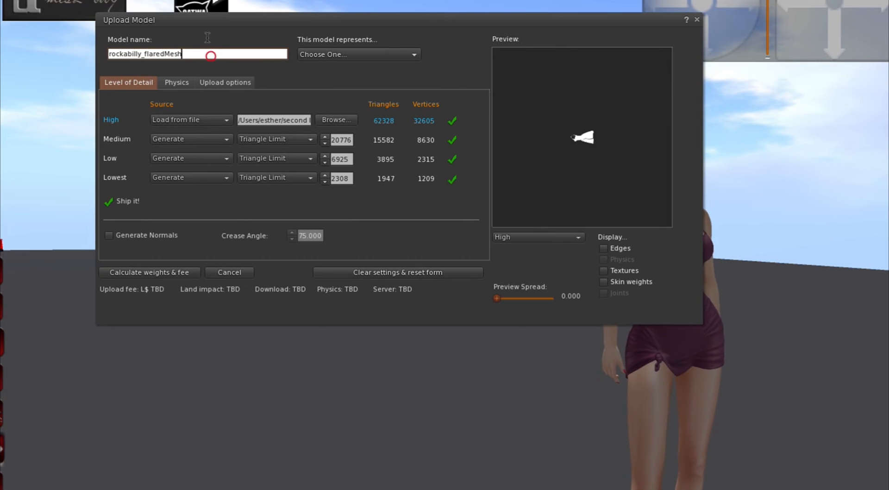
pyautogui.press('BackSpace')
pyautogui.press('BackSpace')
pyautogui.press('BackSpace')
pyautogui.press('BackSpace')
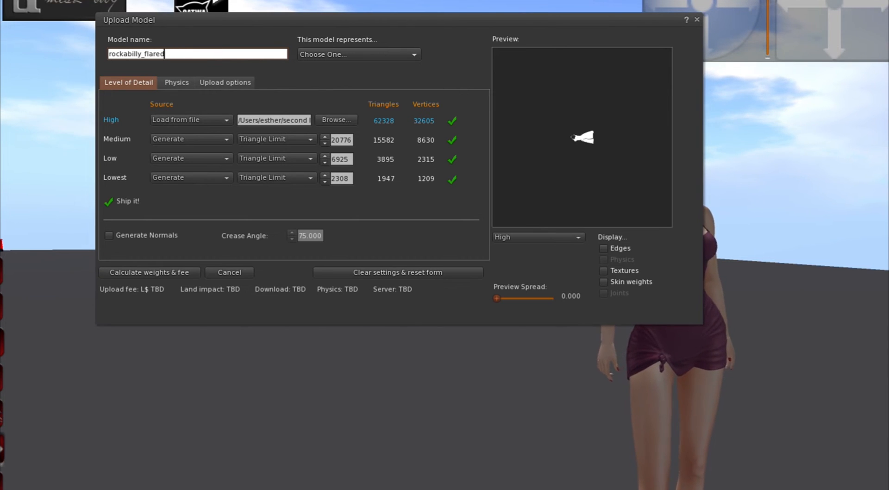
pyautogui.press('Return')
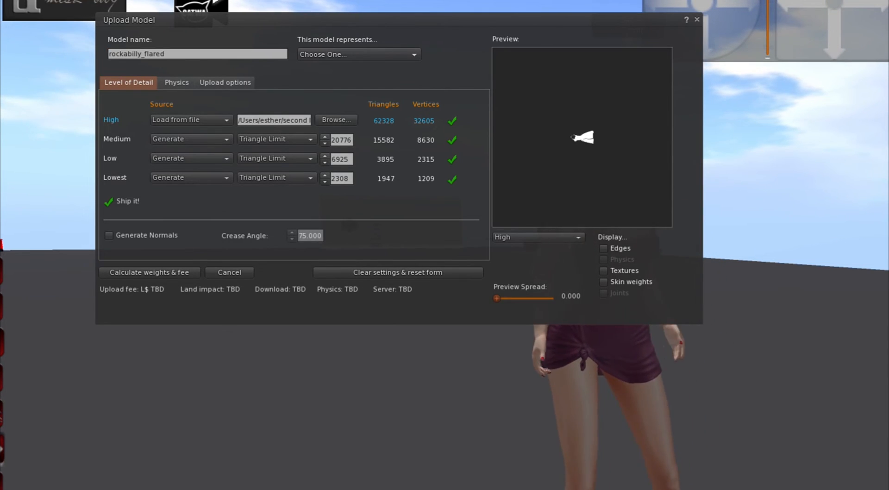
# - Include skin weight in the upload options and calculate the model's weights and fee
pyautogui.click(349, 175)
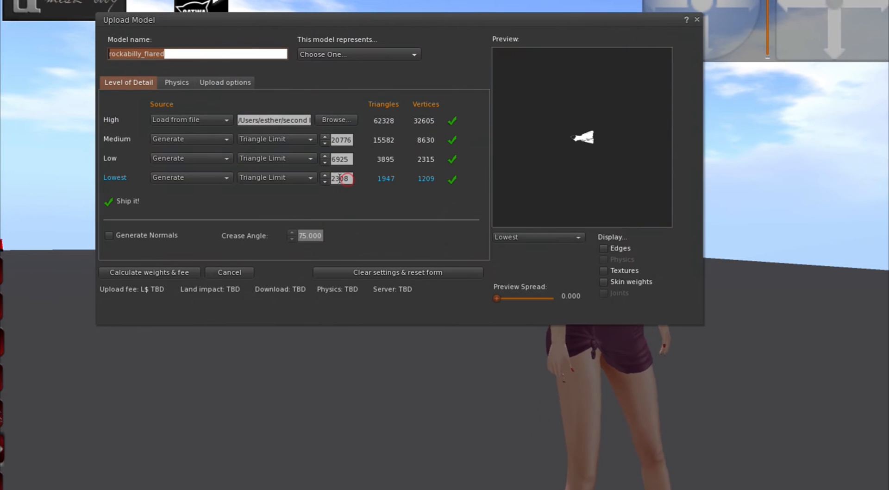
pyautogui.click(343, 178)
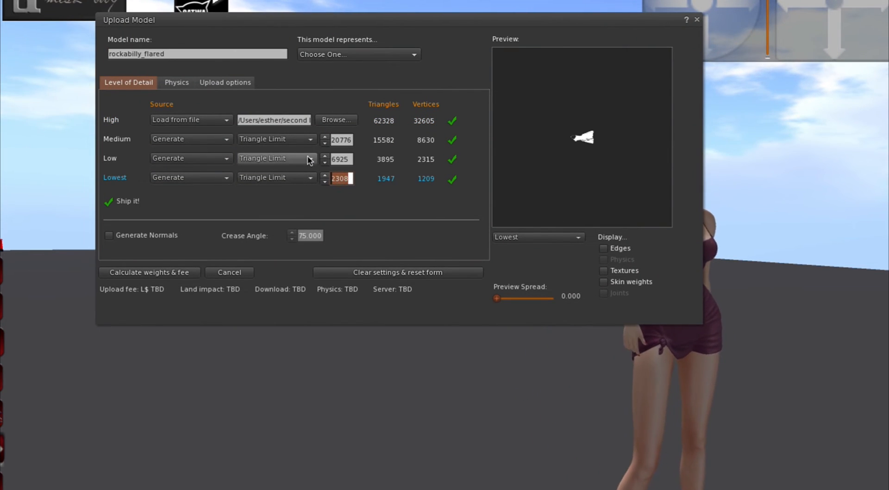
pyautogui.click(245, 83)
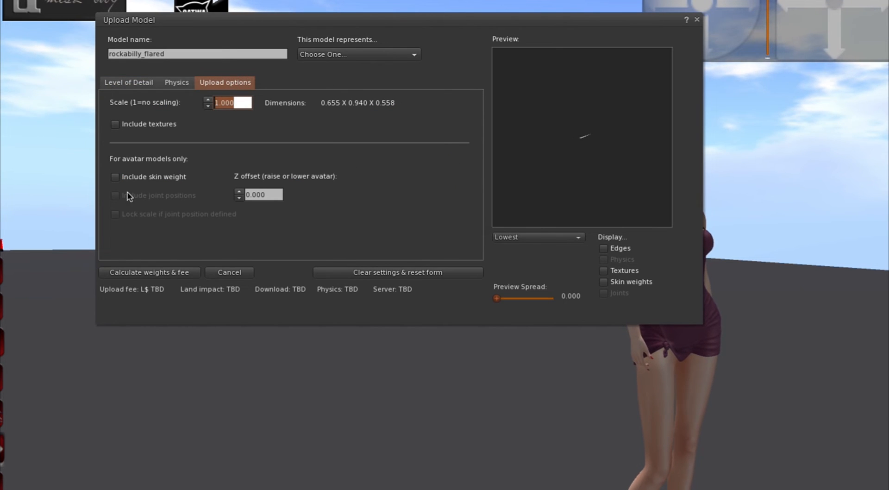
pyautogui.click(116, 179)
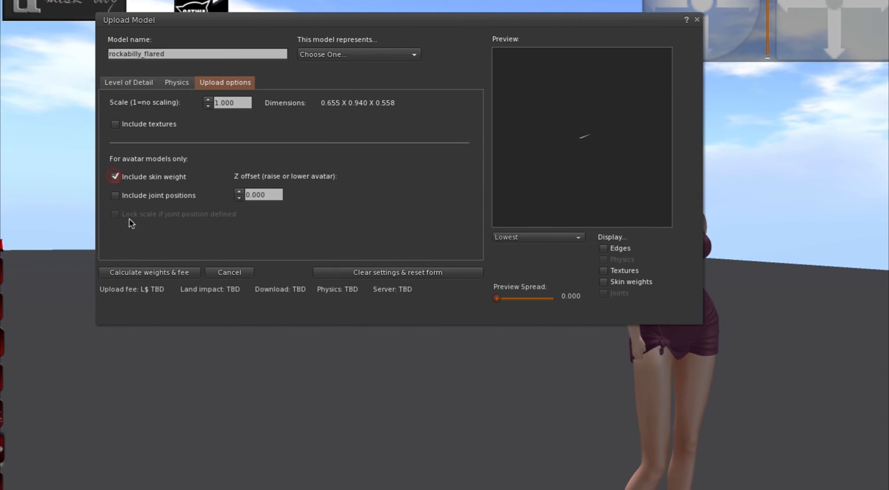
pyautogui.click(173, 273)
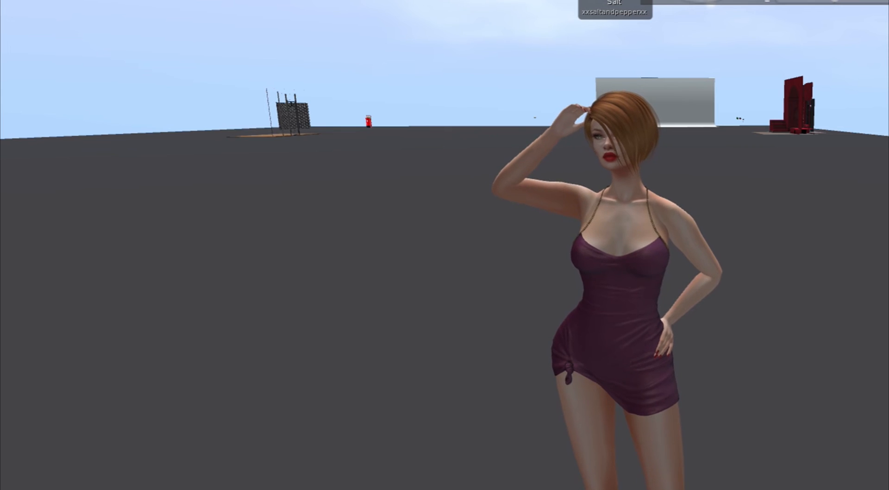
# - Add the uploaded rockabilly_flared dress from the inventory to the avatar's outfit
pyautogui.hotkey('ctrl', 'i')
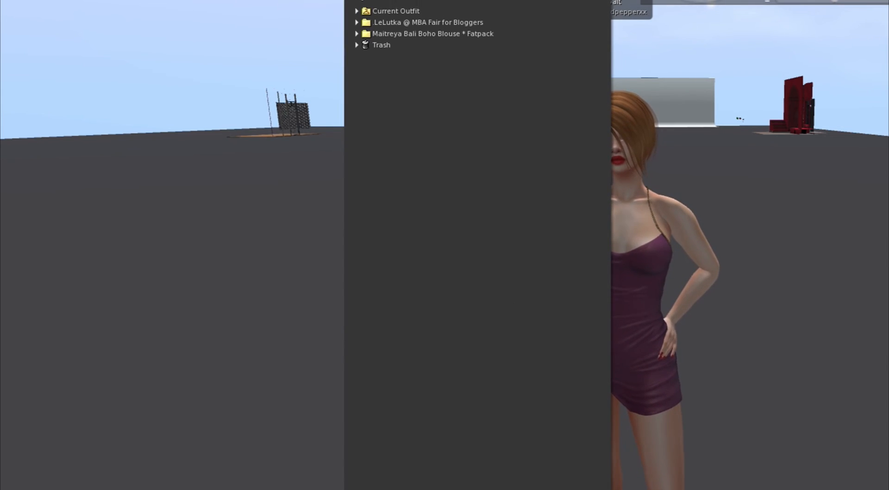
pyautogui.rightClick(462, 4)
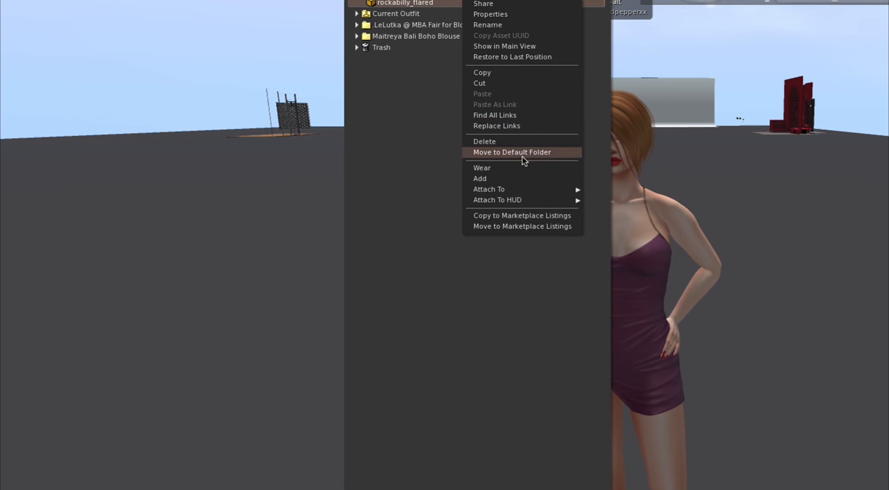
pyautogui.click(521, 179)
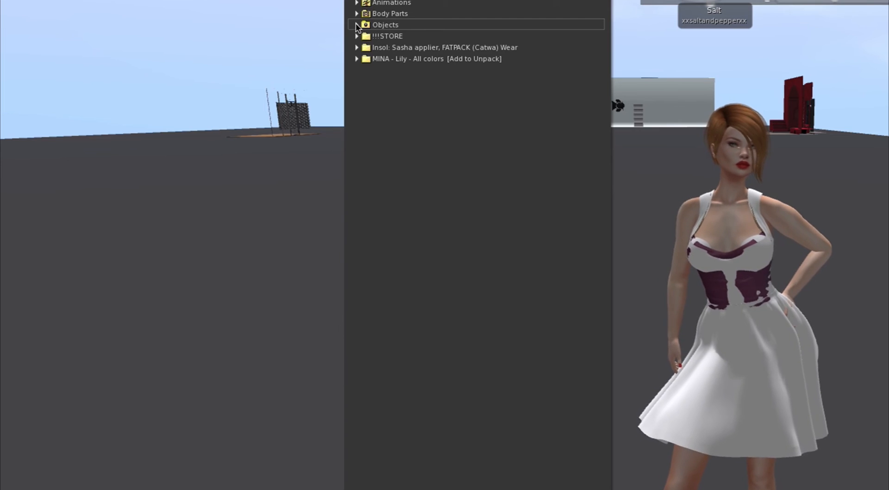
# - Detach the worn S&P Gabriella dress, stored in the dress gabriella folder under !!!STORE, and close the inventory
pyautogui.click(357, 35)
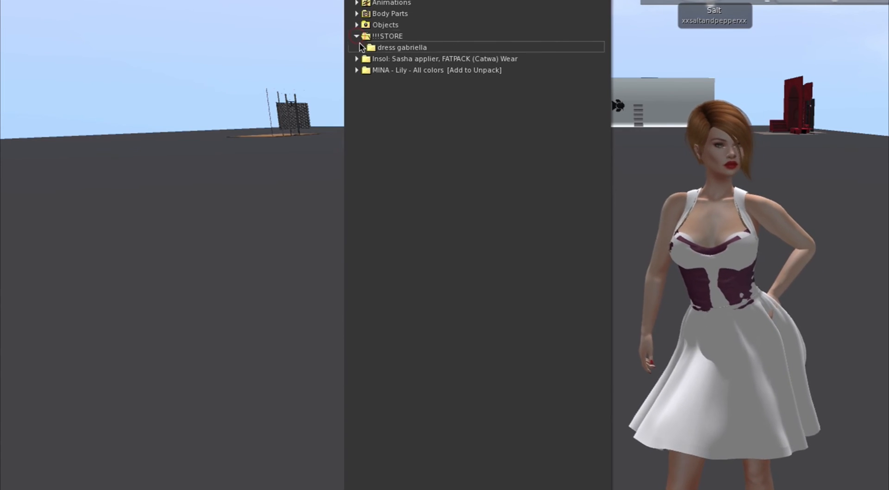
pyautogui.click(362, 47)
pyautogui.rightClick(427, 58)
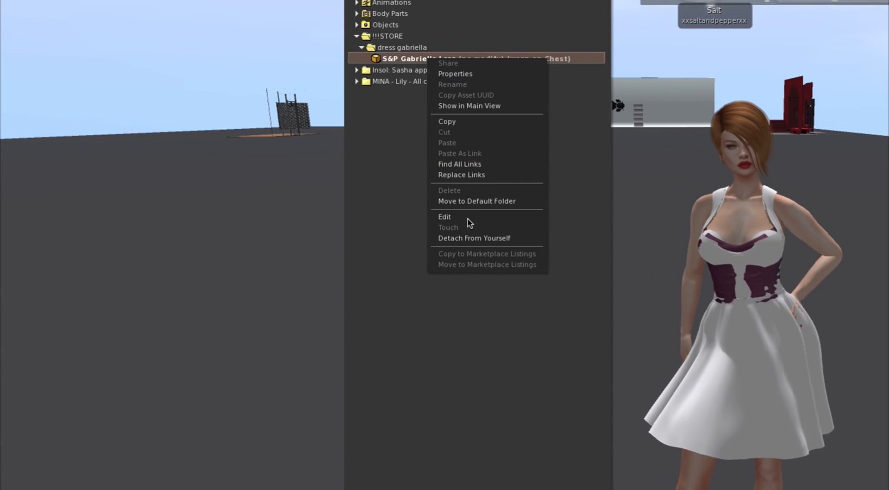
pyautogui.click(468, 238)
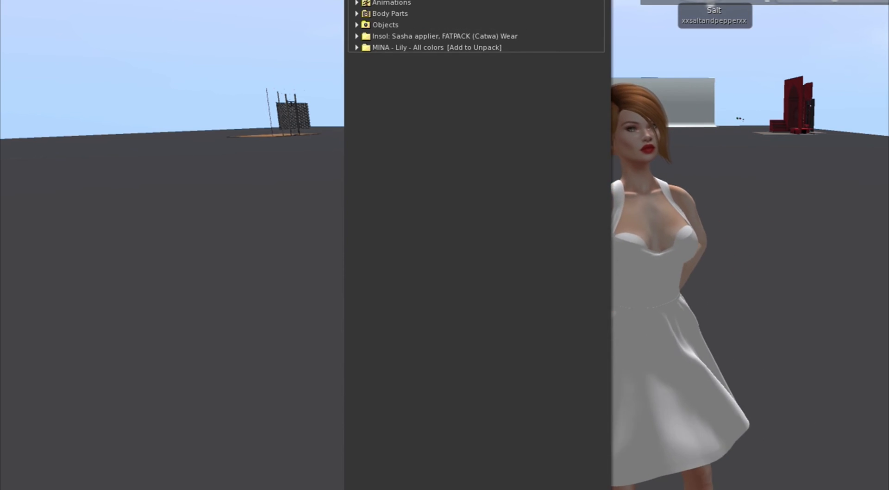
pyautogui.hotkey('ctrl', 'i')
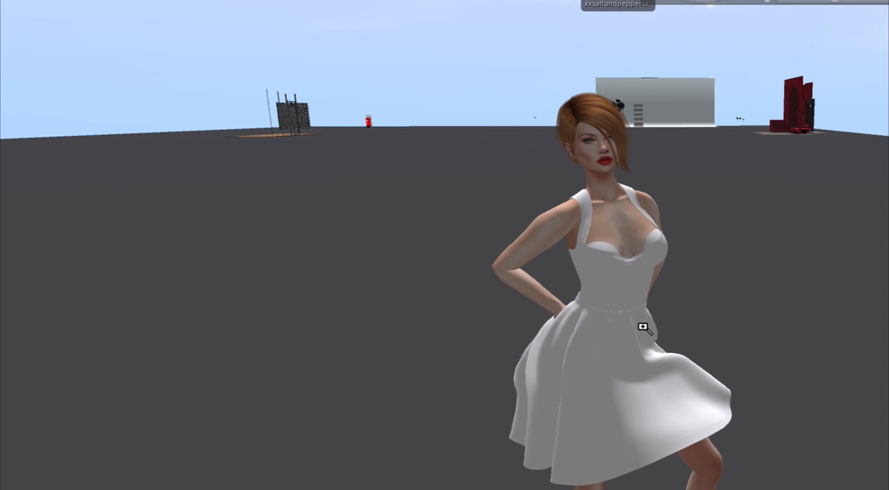
# - Examine how the flared dress fits and moves from several angles while the avatar walks and stands
pyautogui.keyDown('alt'); pyautogui.moveTo(643, 326); pyautogui.dragTo(758, 293); pyautogui.keyUp('alt')
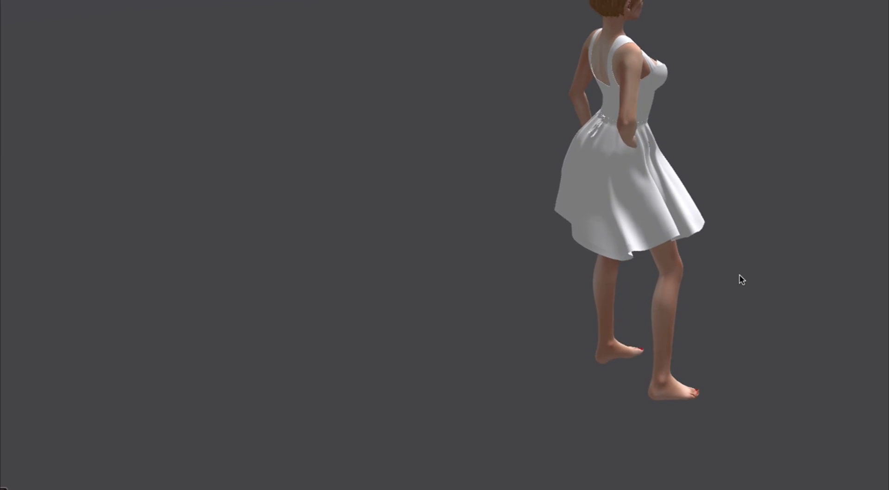
pyautogui.press('Escape')
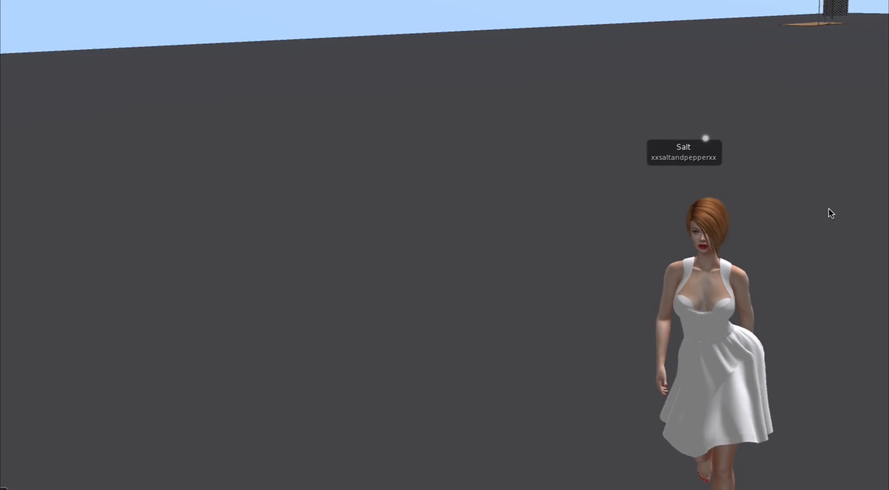
pyautogui.press('Up')
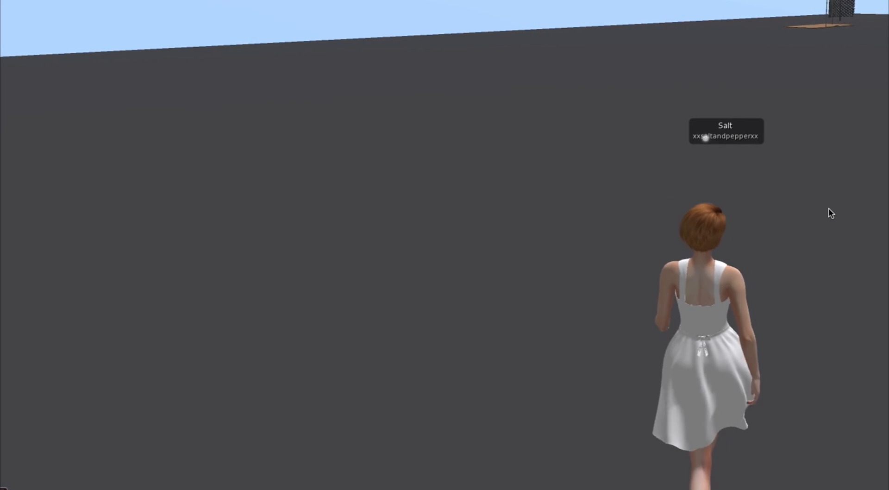
pyautogui.press('Down')
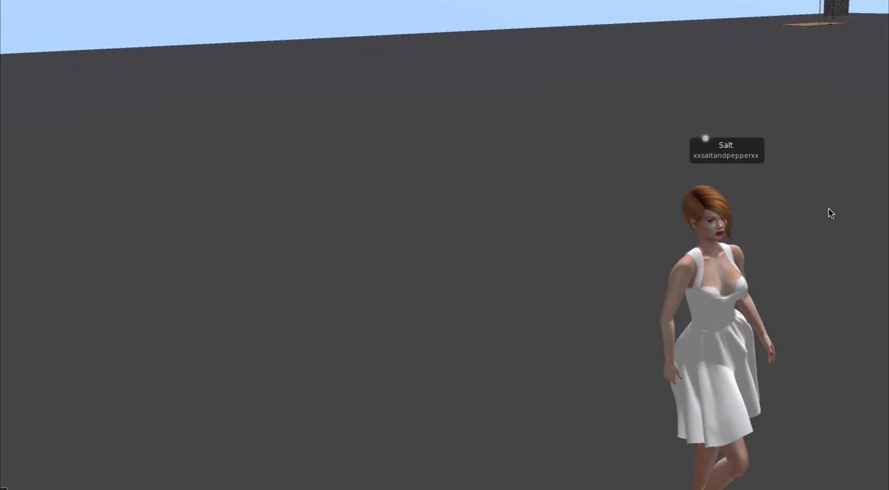
pyautogui.keyDown('alt'); pyautogui.moveTo(687, 341); pyautogui.dragTo(683, 153); pyautogui.keyUp('alt')
pyautogui.keyDown('alt'); pyautogui.moveTo(736, 36); pyautogui.dragTo(825, 14); pyautogui.keyUp('alt')
pyautogui.keyDown('alt'); pyautogui.moveTo(657, 204); pyautogui.dragTo(724, 257); pyautogui.keyUp('alt')
pyautogui.keyDown('alt'); pyautogui.moveTo(736, 145); pyautogui.dragTo(741, 2); pyautogui.keyUp('alt')
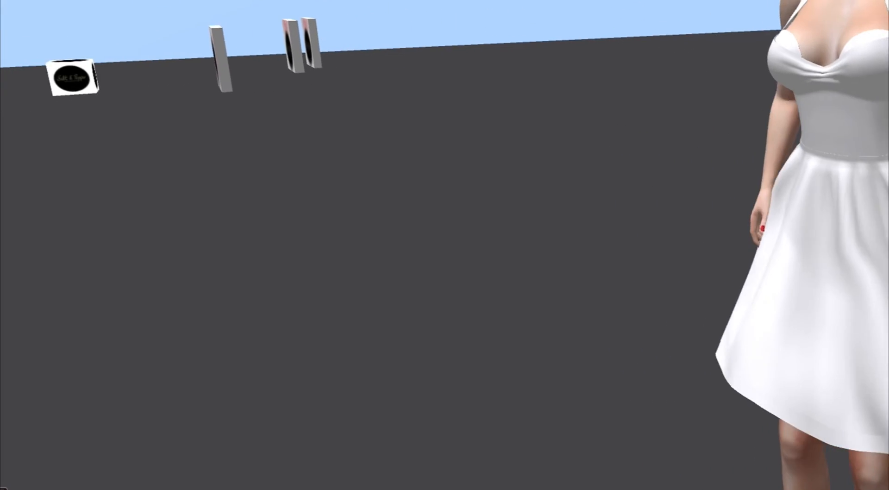
# - Open the avatar's shape for editing and increase its Breast Size to test the dress's fit
pyautogui.rightClick(816, 174)
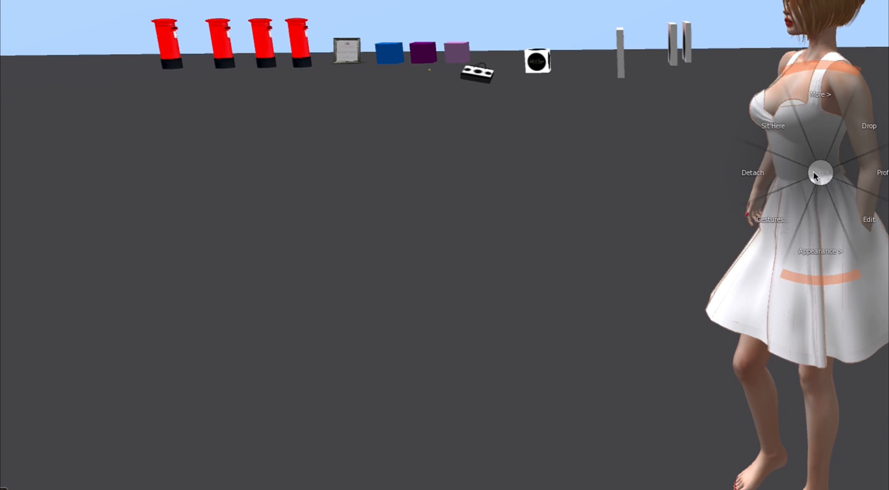
pyautogui.click(818, 223)
pyautogui.click(854, 177)
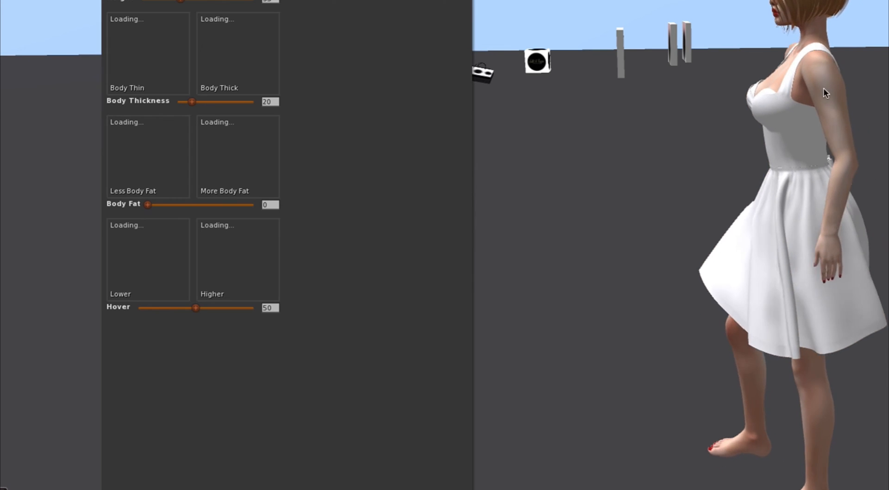
pyautogui.scroll(-5, 278, 245)
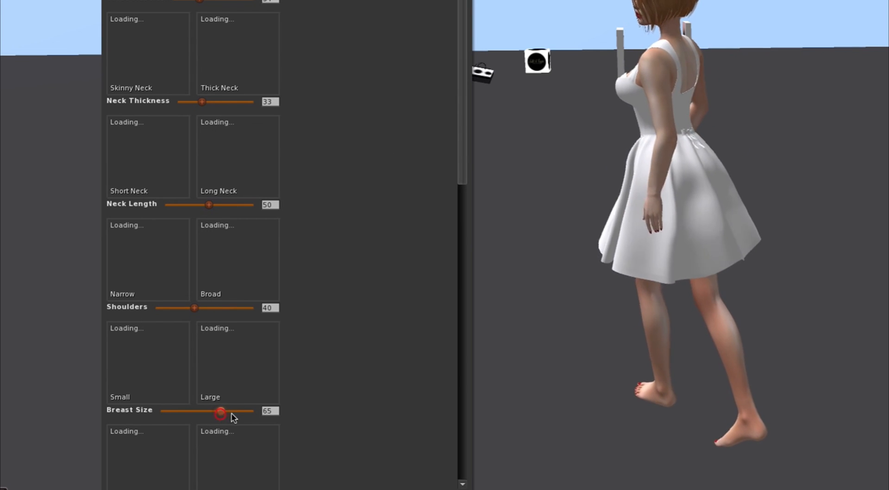
pyautogui.moveTo(231, 414); pyautogui.dragTo(264, 421)
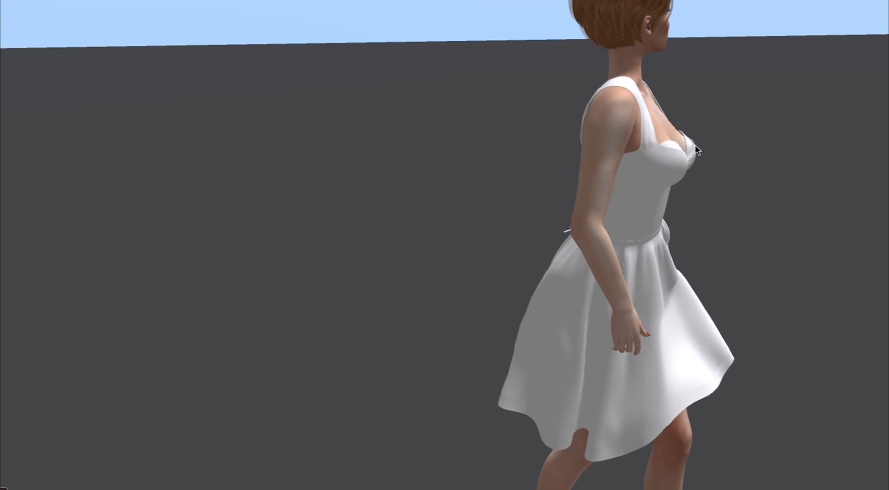
# - Inspect the dress's bust, back and skirt from the side and behind for deformation as the avatar poses
pyautogui.keyDown('alt'); pyautogui.moveTo(698, 151); pyautogui.dragTo(664, 176); pyautogui.keyUp('alt')
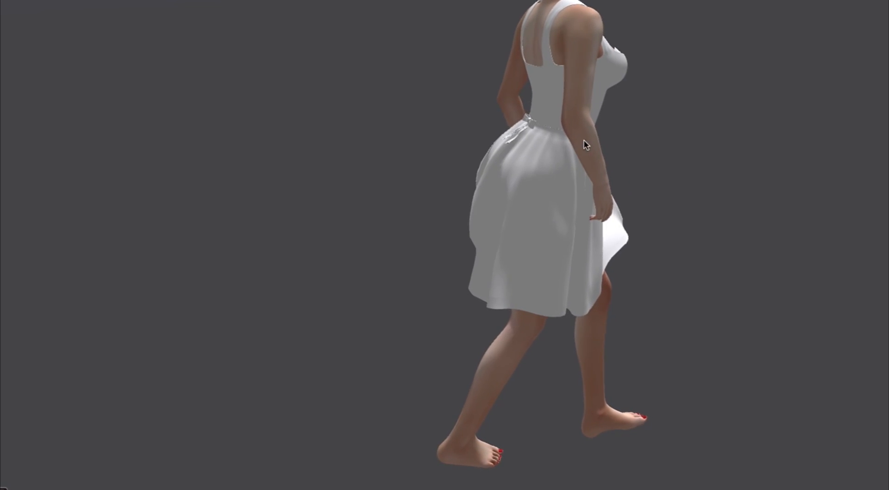
pyautogui.keyDown('alt'); pyautogui.moveTo(552, 128); pyautogui.dragTo(685, 149); pyautogui.keyUp('alt')
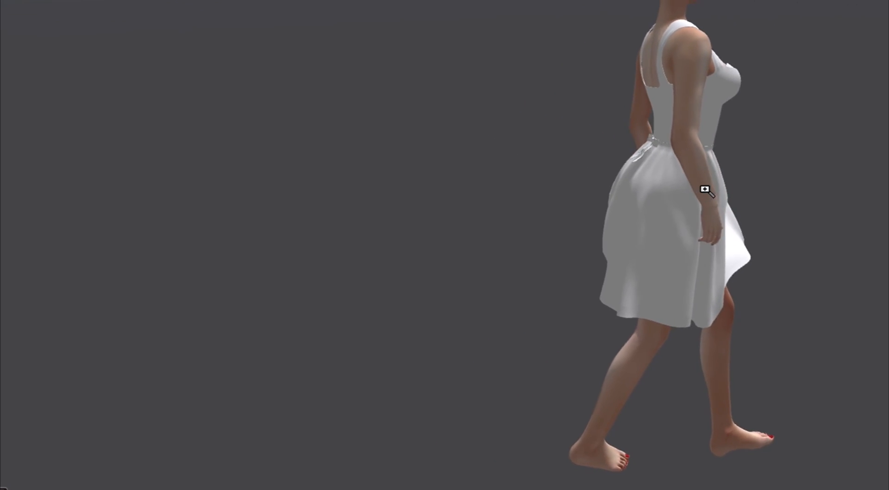
pyautogui.keyDown('alt'); pyautogui.moveTo(708, 188); pyautogui.dragTo(747, 94); pyautogui.keyUp('alt')
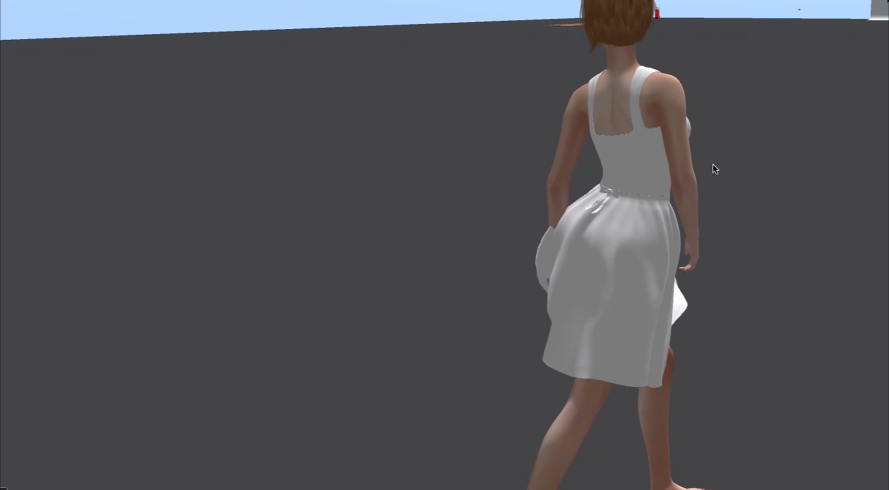
pyautogui.keyDown('ctrl'); pyautogui.keyDown('alt'); pyautogui.moveTo(747, 93); pyautogui.dragTo(651, 180); pyautogui.keyUp('alt'); pyautogui.keyUp('ctrl')
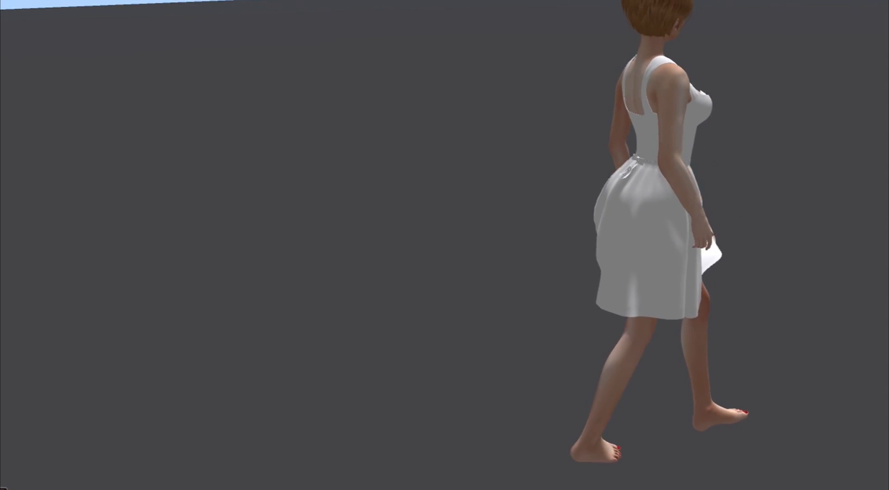
pyautogui.keyDown('alt'); pyautogui.moveTo(655, 144); pyautogui.dragTo(514, 148); pyautogui.keyUp('alt')
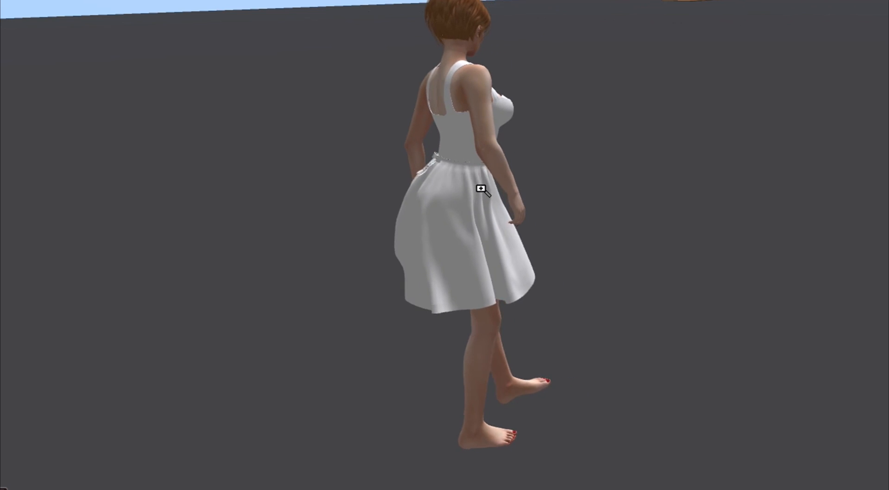
pyautogui.moveTo(480, 188); pyautogui.dragTo(490, 188)
pyautogui.keyDown('alt'); pyautogui.click(785, 136); pyautogui.keyUp('alt')
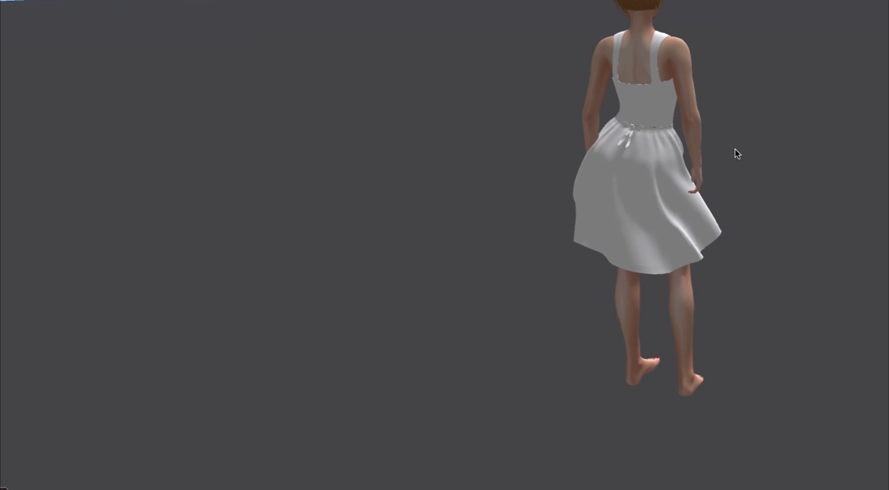
pyautogui.keyDown('alt'); pyautogui.click(641, 119); pyautogui.keyUp('alt')
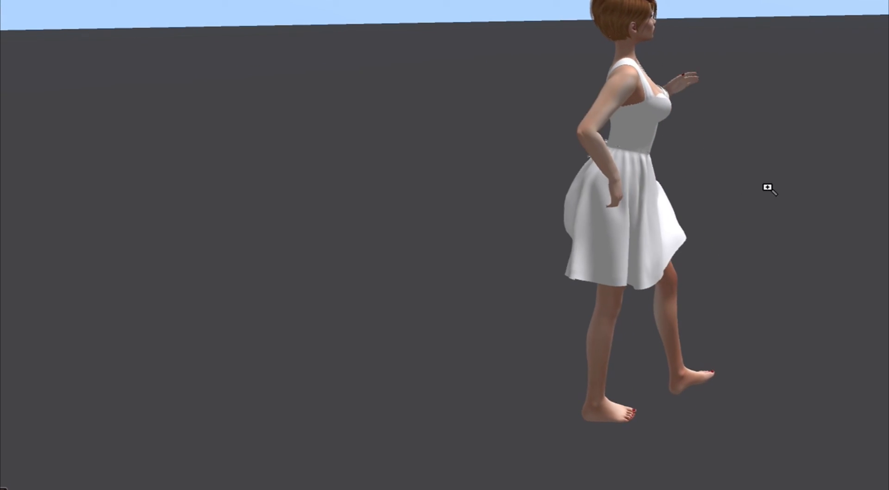
pyautogui.keyDown('alt'); pyautogui.click(759, 198); pyautogui.keyUp('alt')
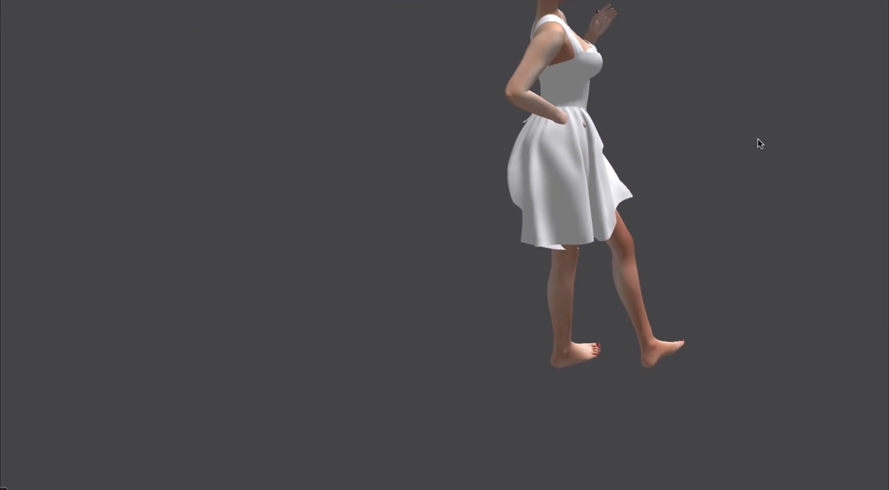